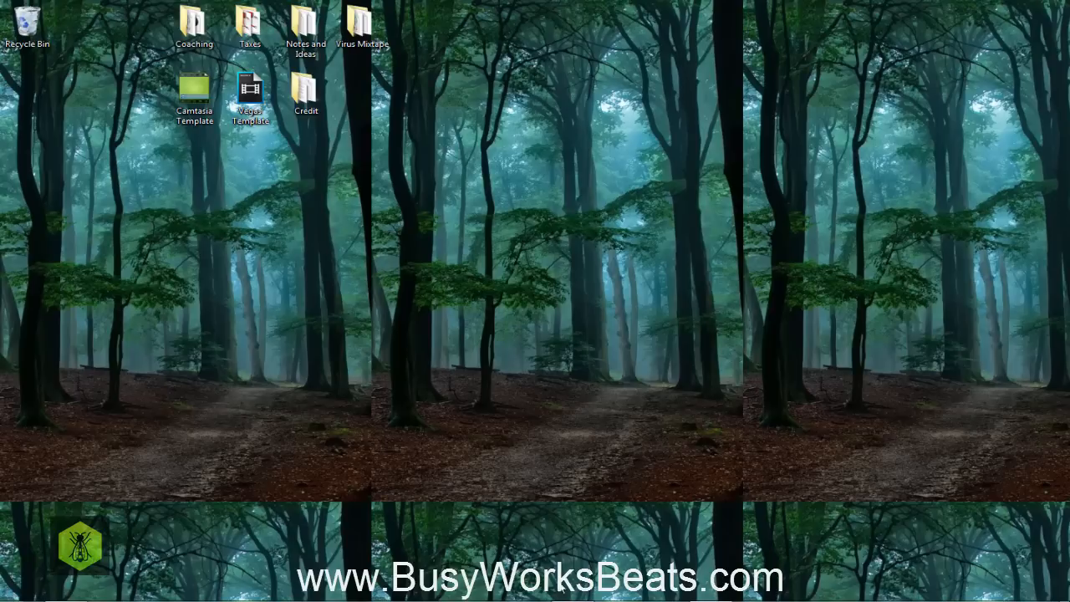
View the Ultimate Producer Bundle 2 folder in Windows Explorer and minimize its window.
mouse_move(535, 596)
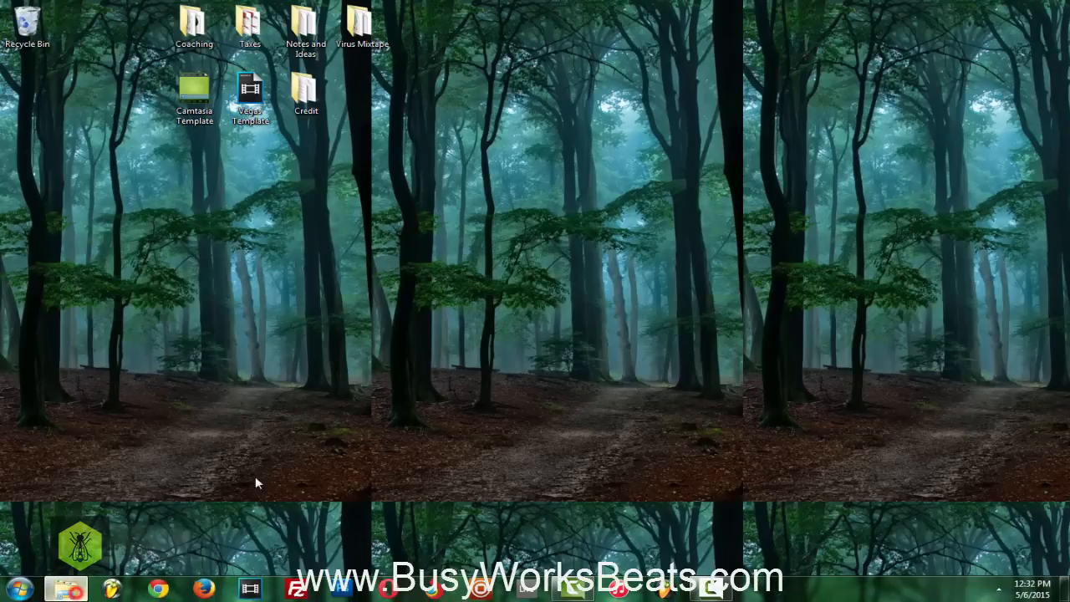
click(76, 592)
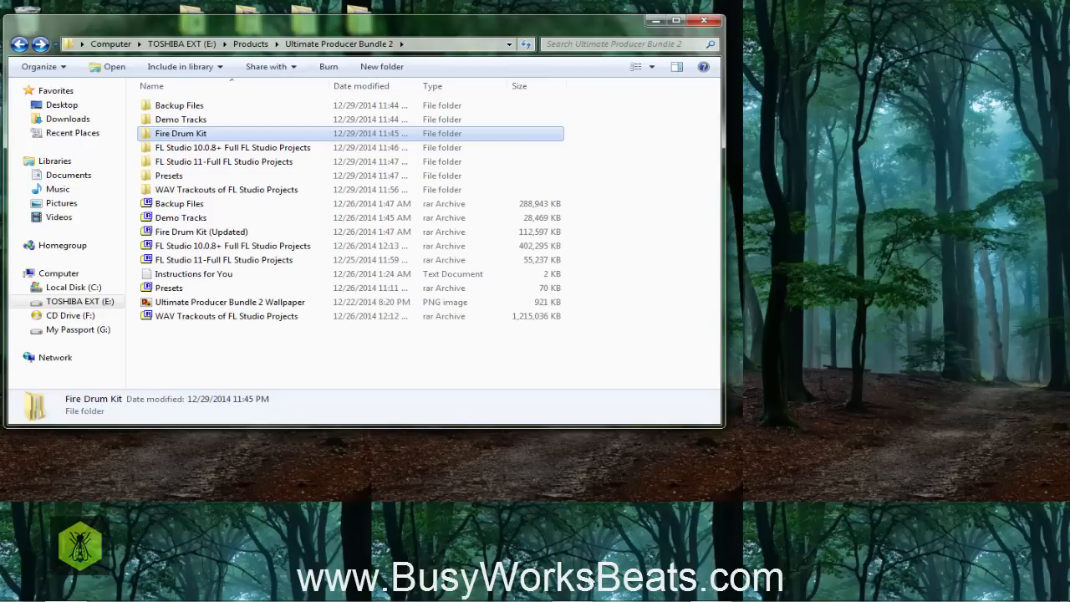
click(655, 21)
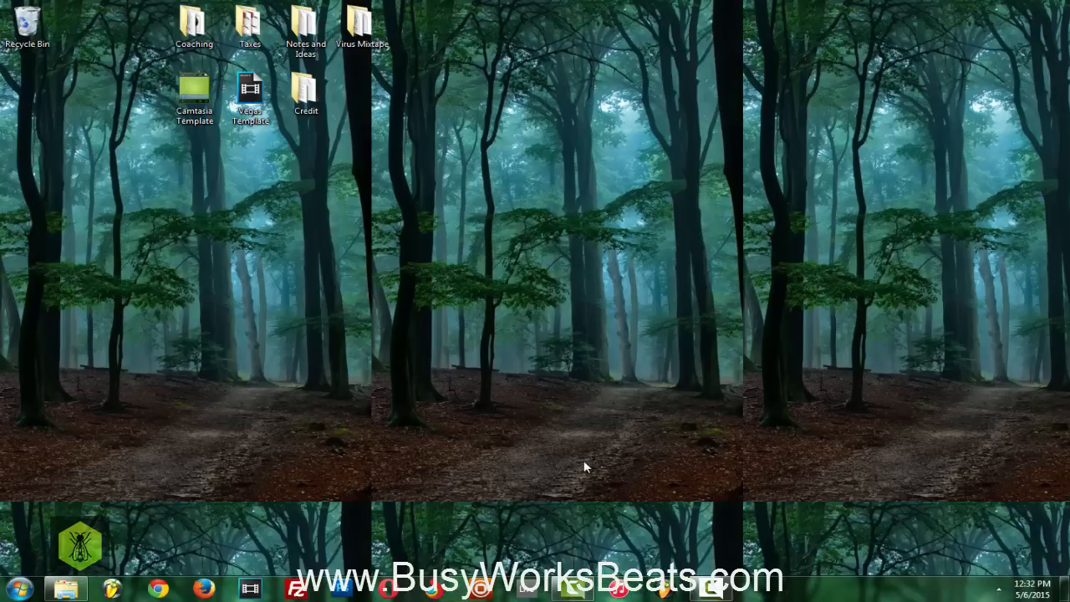
Switch to FL Studio and toggle the browser off and on, leaving it shown.
click(667, 591)
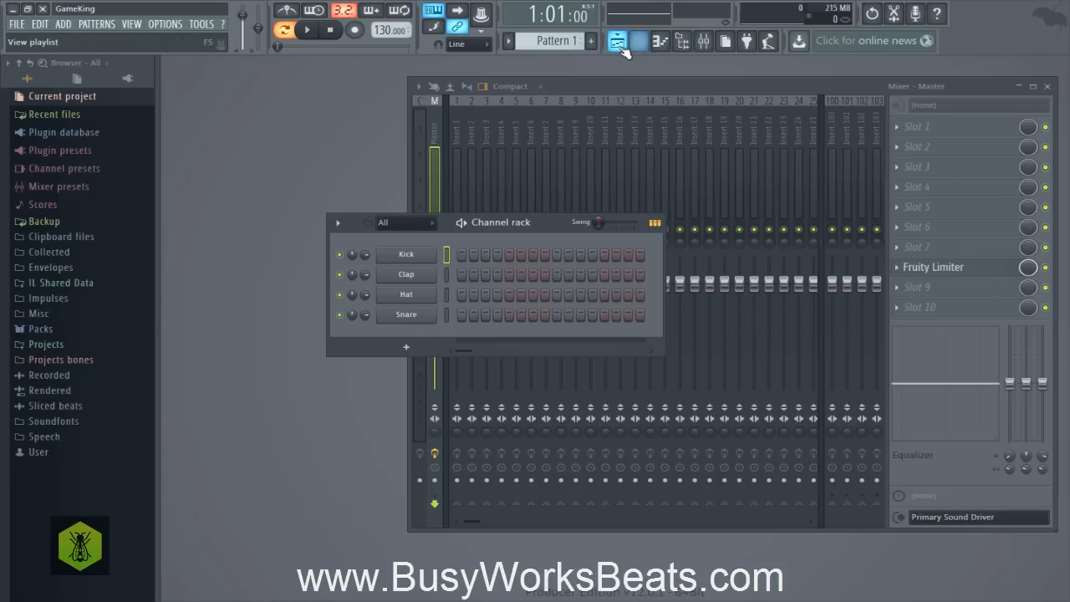
click(684, 43)
click(683, 44)
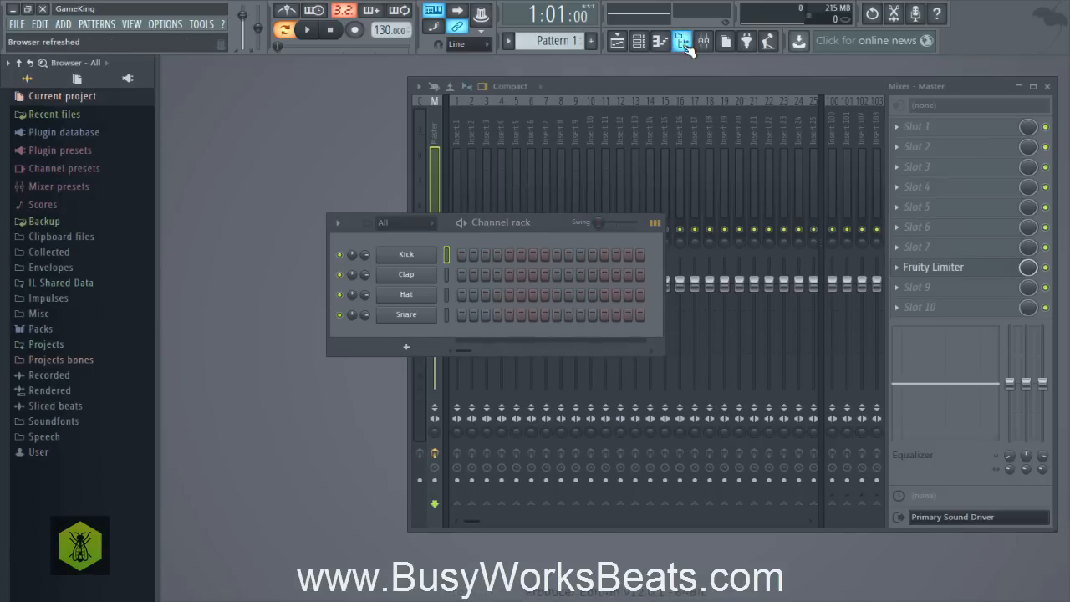
click(683, 44)
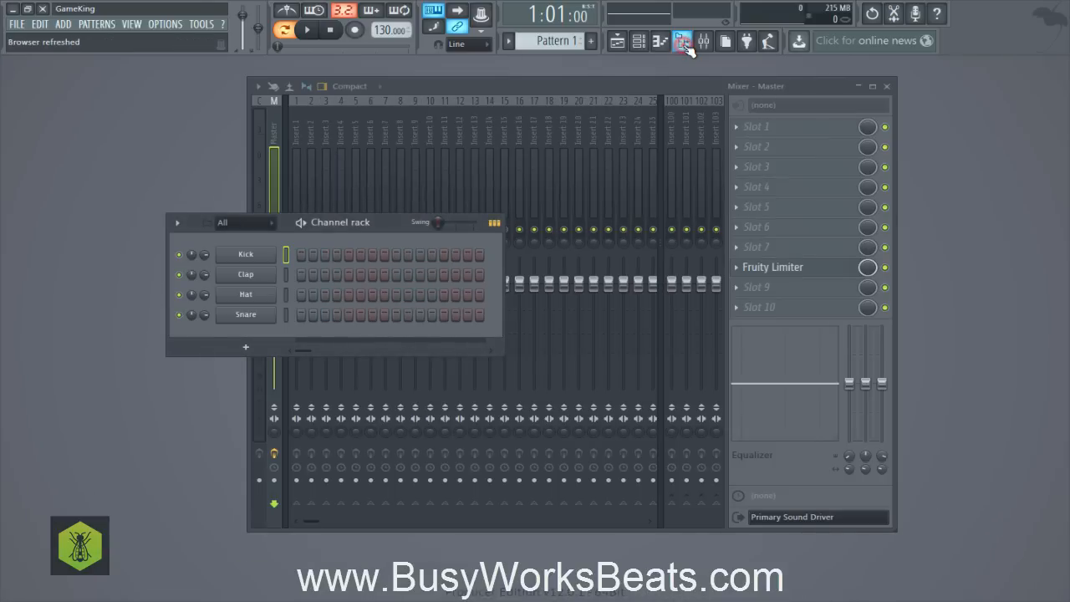
click(683, 43)
click(683, 44)
click(683, 44)
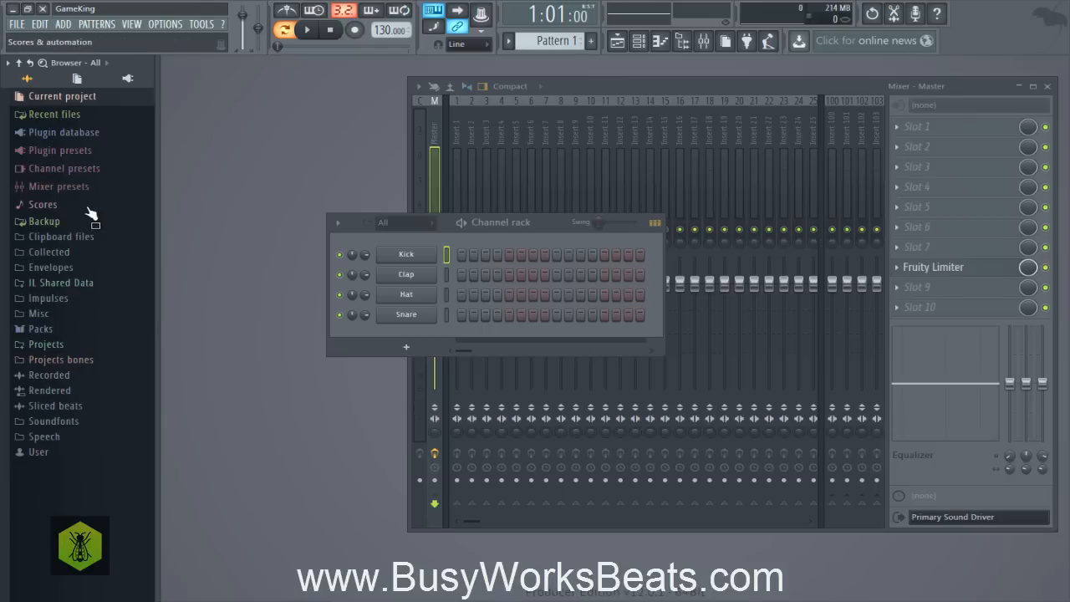
Expand the Packs folder in the browser to view its sample categories, and collapse it again.
click(60, 329)
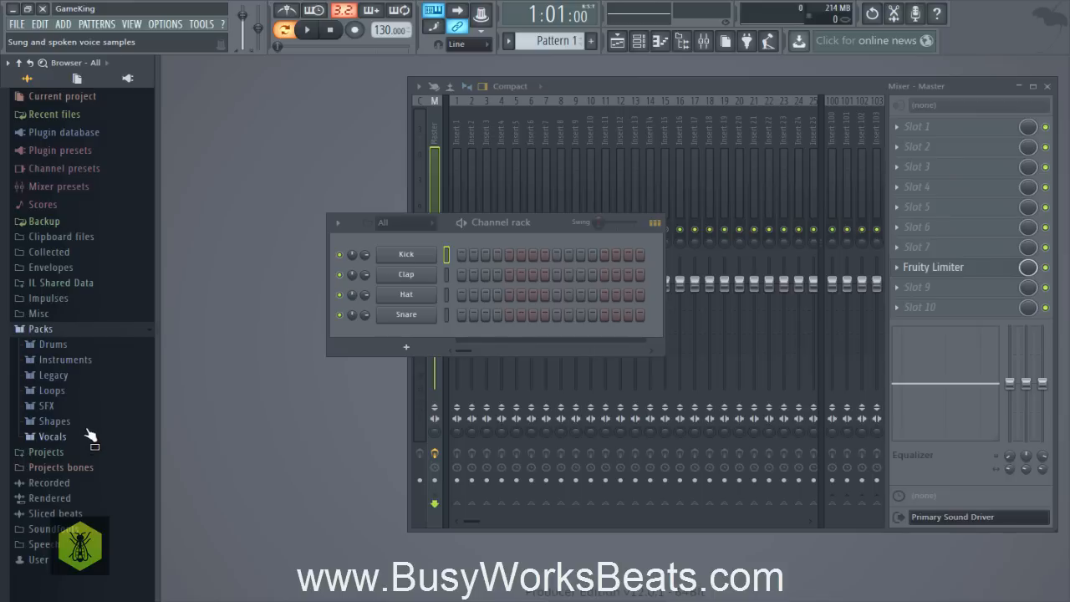
click(78, 333)
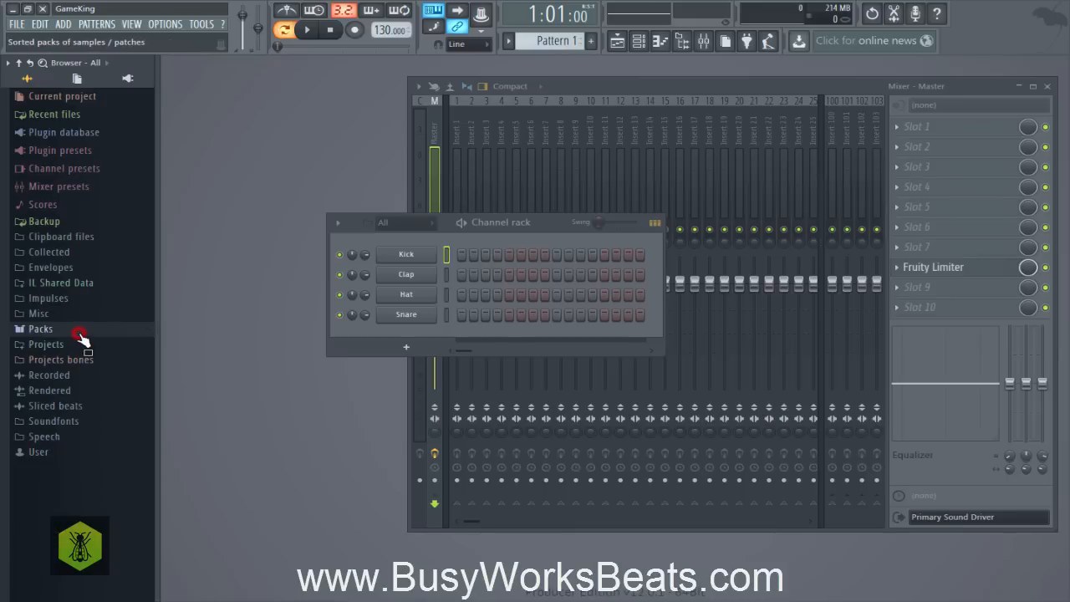
click(56, 329)
click(147, 331)
click(147, 333)
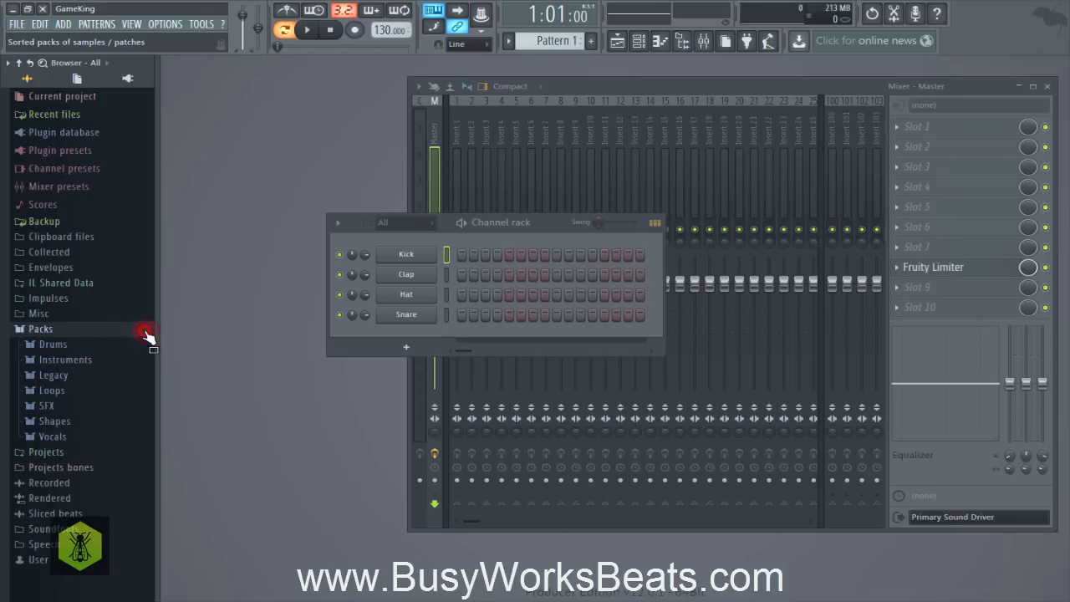
click(146, 336)
click(146, 336)
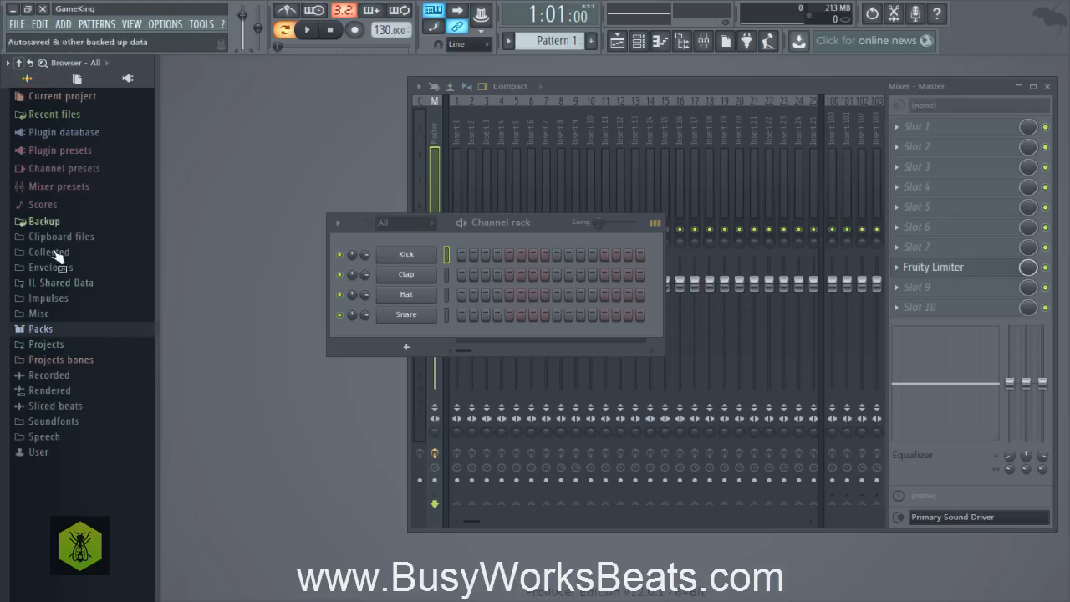
Open the Hats folder under Packs > Drums, preview a hat sample and collapse the Hats folder.
click(44, 327)
click(53, 345)
click(58, 374)
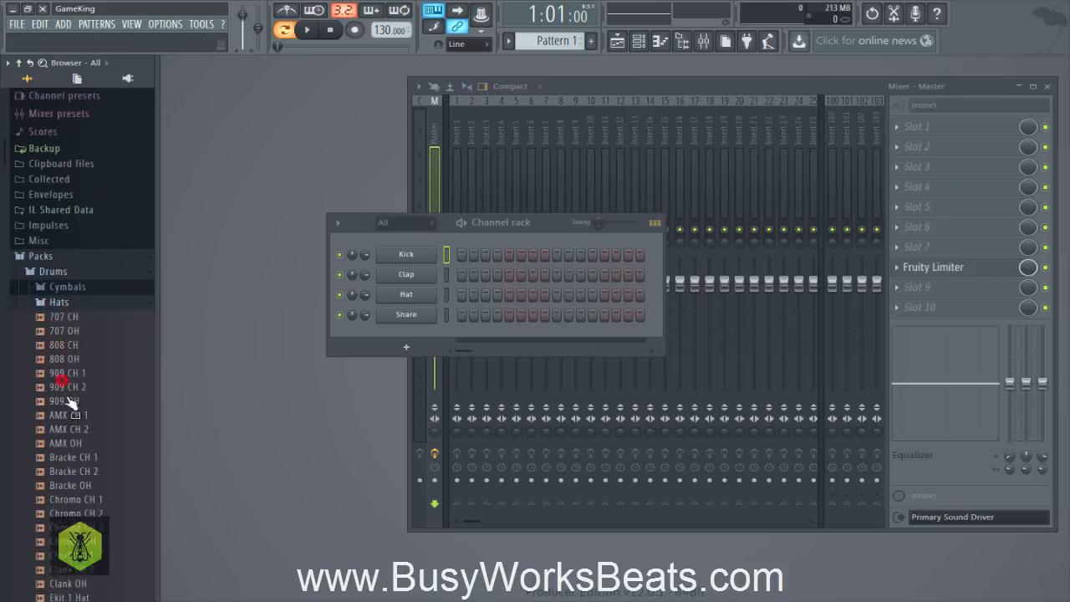
click(65, 414)
click(57, 286)
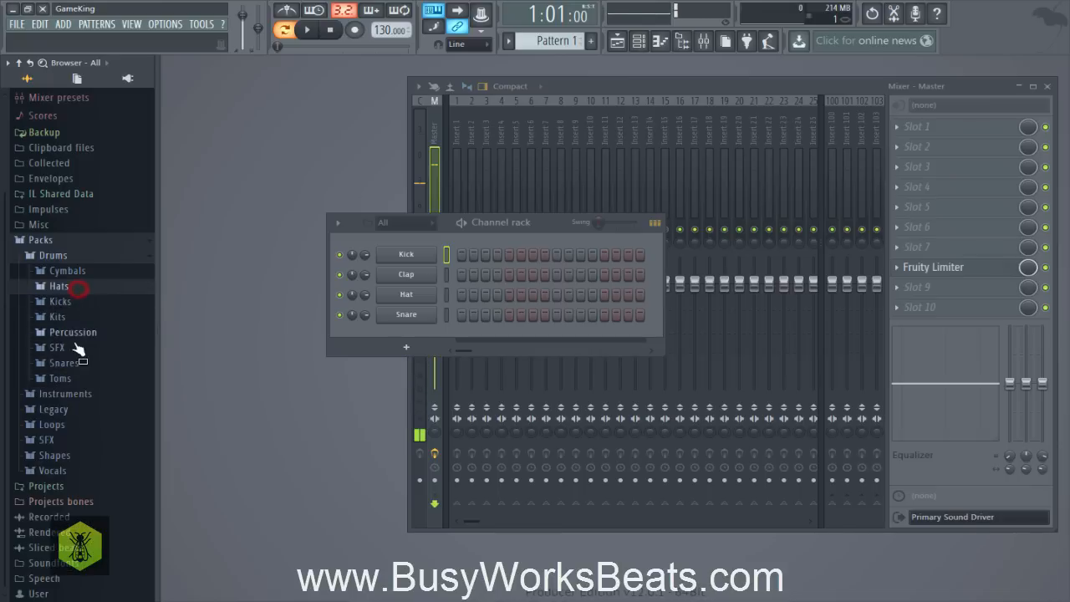
Look through the samples in the Kicks folder and expand the Snares folder.
click(75, 363)
click(84, 303)
scroll(84, 326, down, 10)
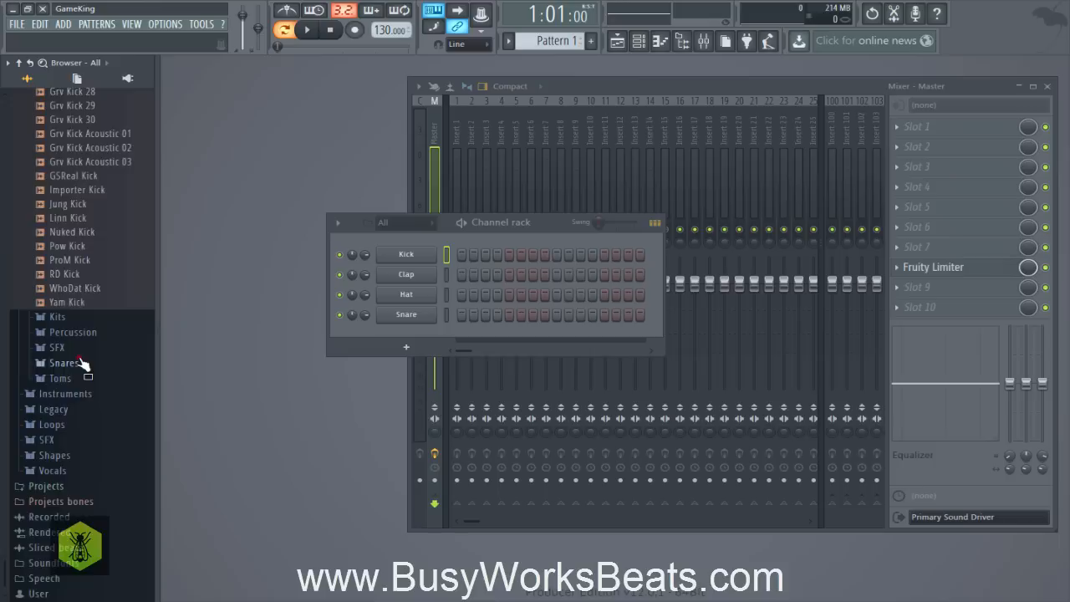
click(78, 361)
Look through the full list of Snares samples and collapse the whole browser structure.
scroll(80, 358, down, 5)
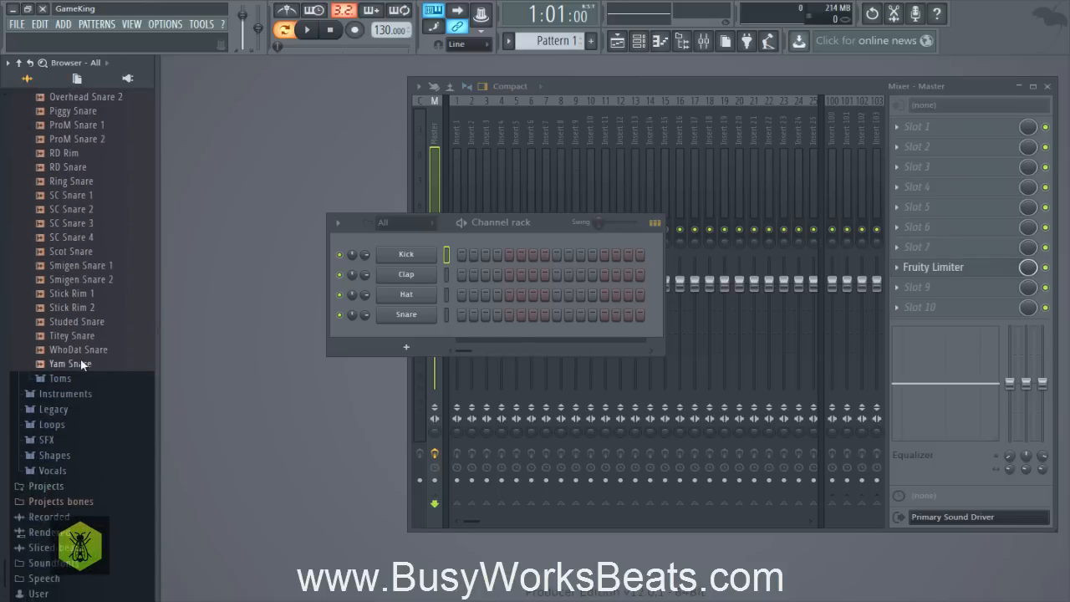
scroll(80, 358, up, 10)
scroll(81, 358, up, 3)
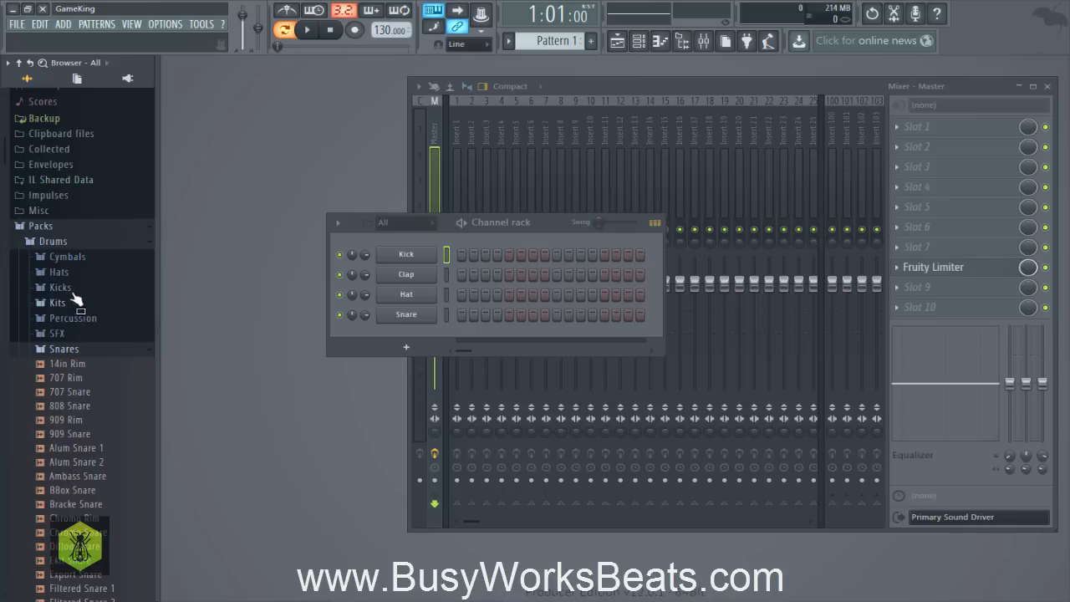
scroll(82, 314, down, 6)
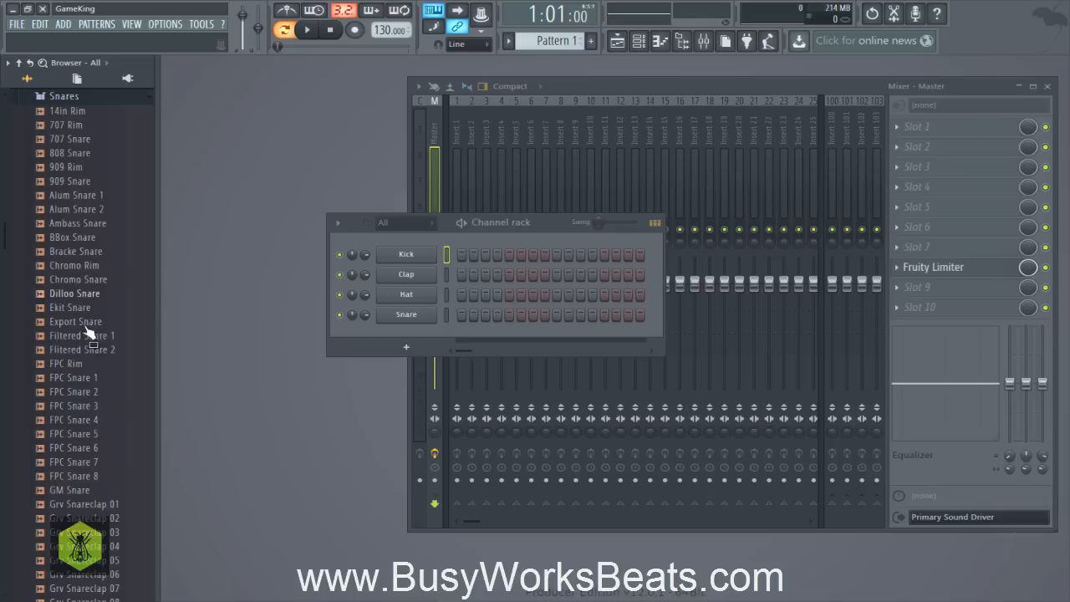
scroll(77, 426, down, 4)
scroll(77, 426, down, 8)
scroll(77, 429, up, 10)
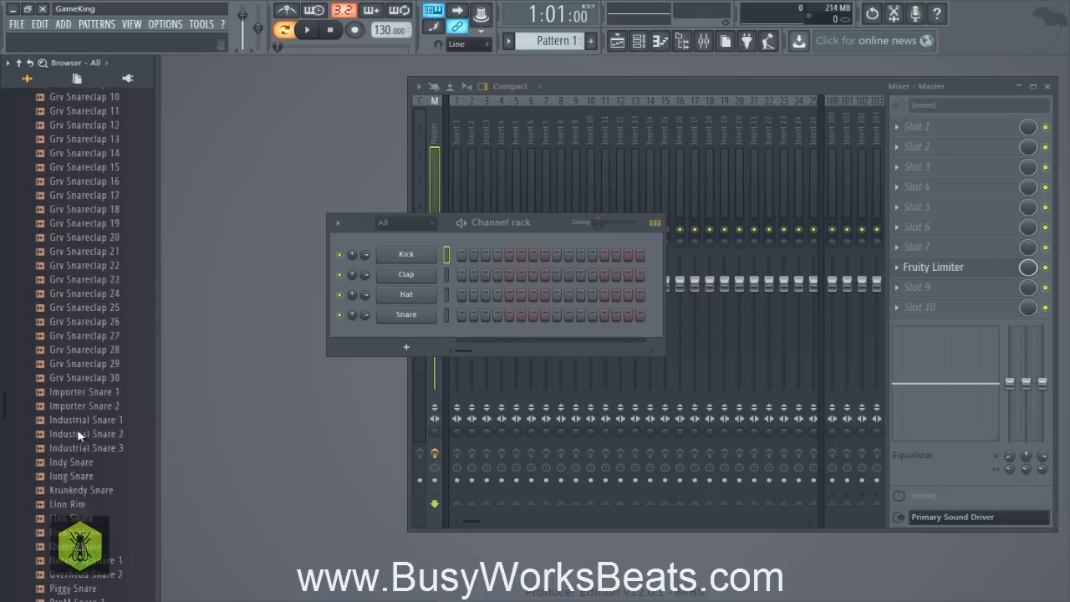
scroll(84, 285, up, 10)
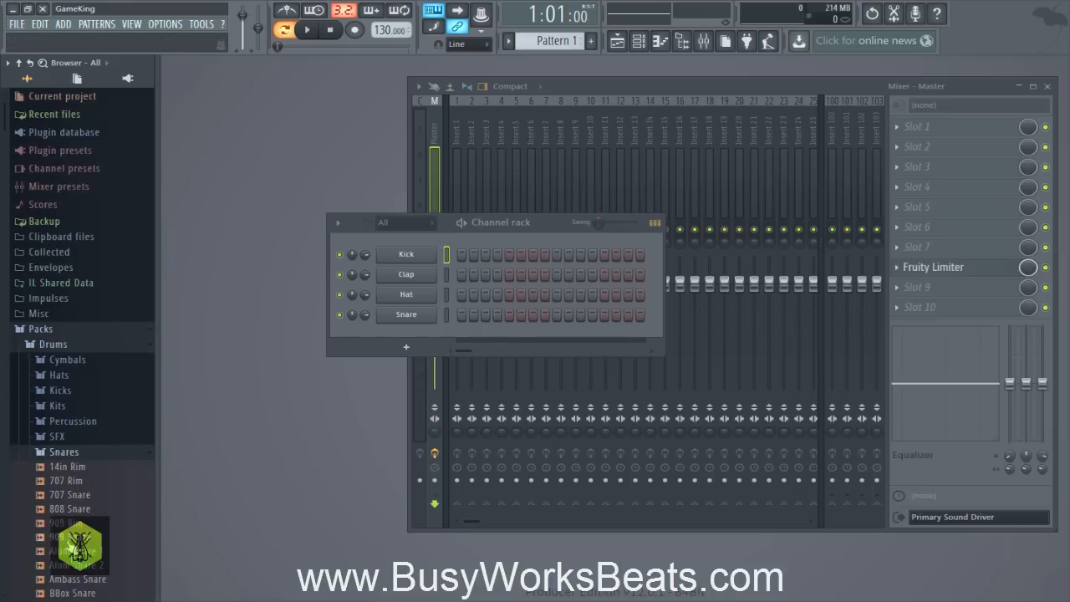
scroll(87, 369, down, 5)
scroll(84, 401, down, 8)
scroll(75, 404, up, 10)
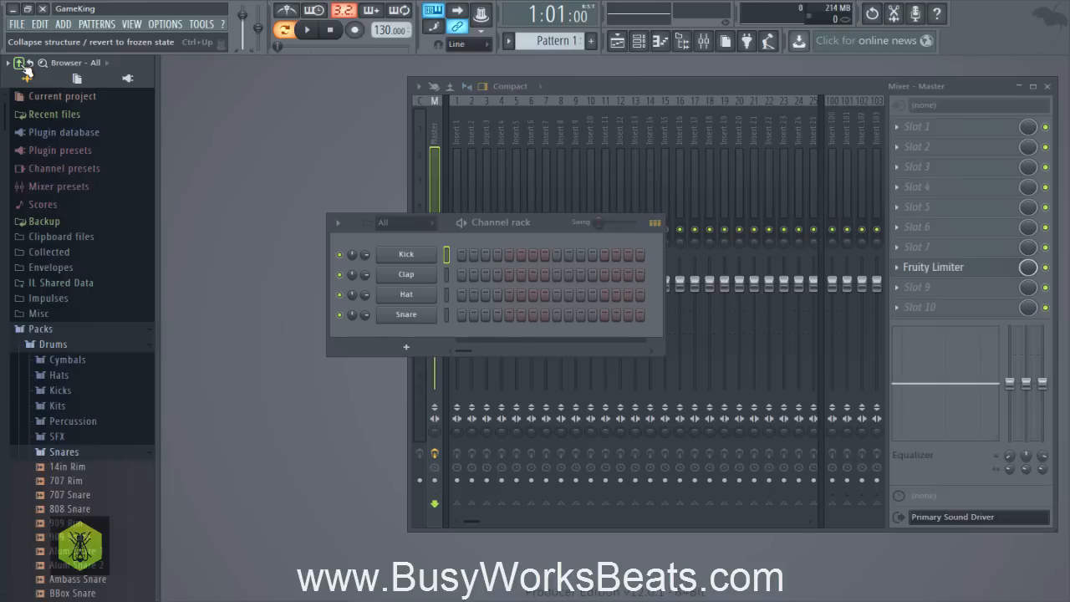
click(19, 63)
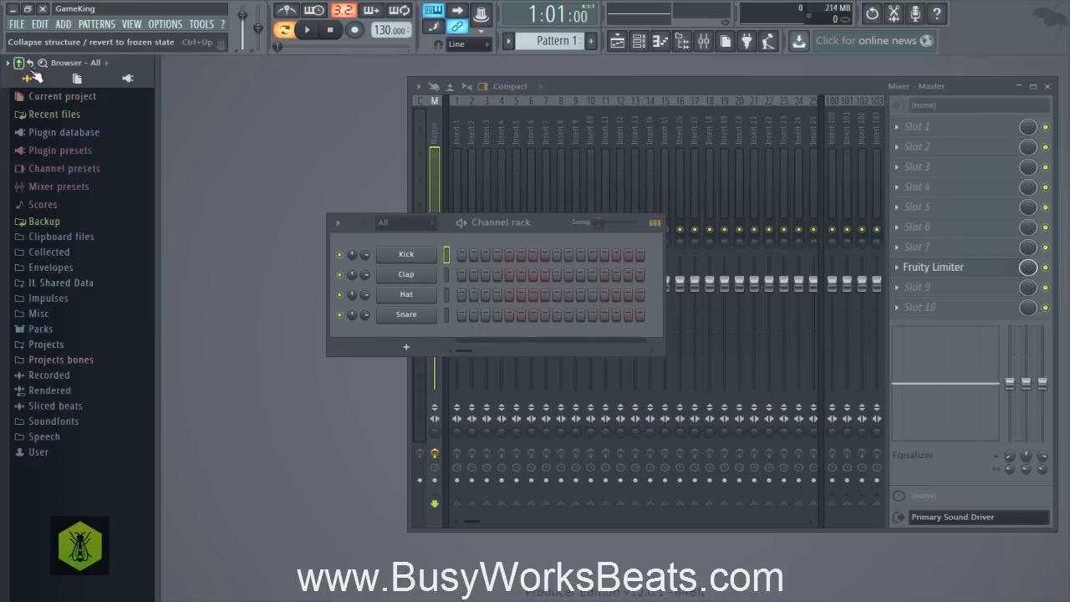
Expand Packs, open and close its Drums folder, and collapse Packs again.
click(40, 330)
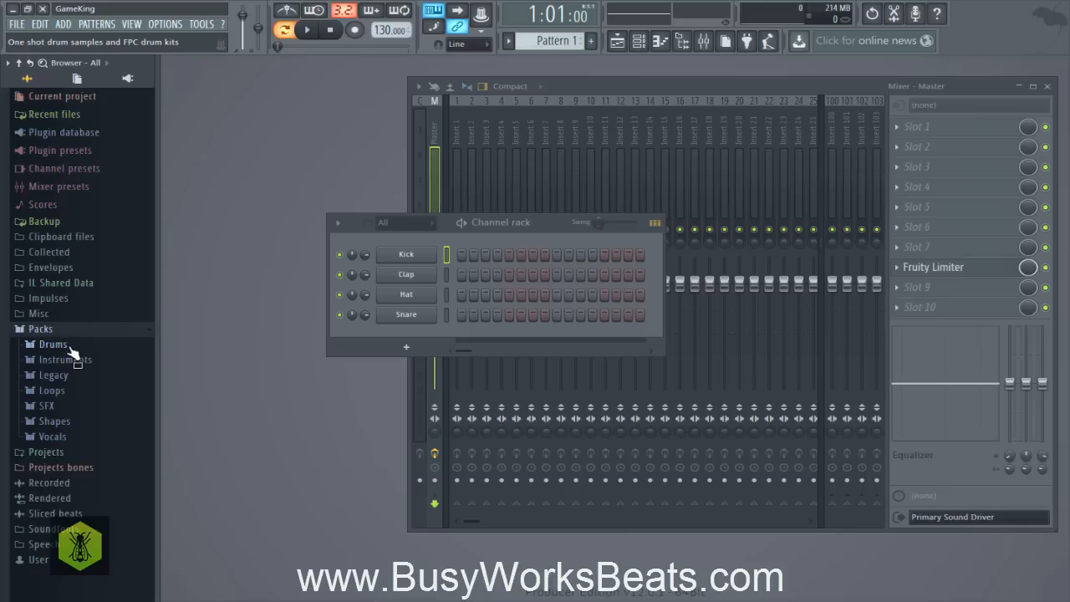
click(69, 344)
click(70, 347)
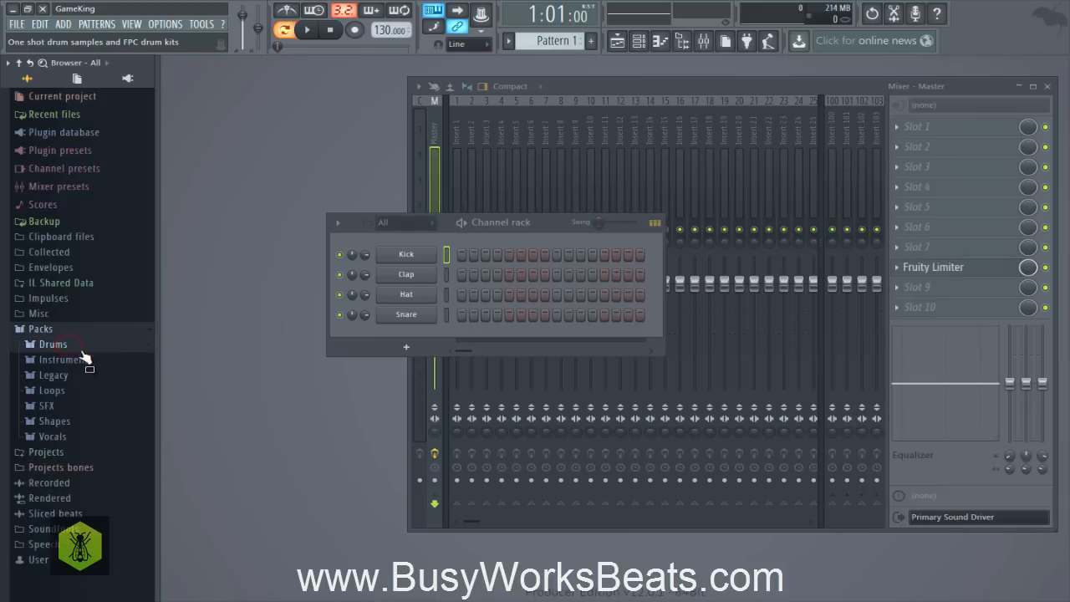
click(42, 331)
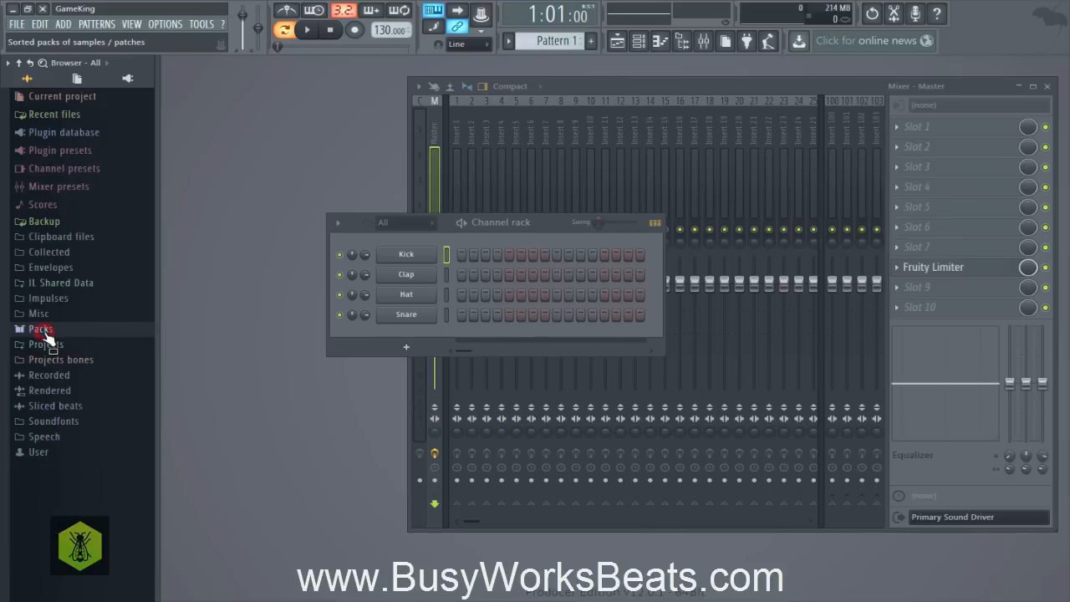
View the commands available for the Packs folder and dismiss them without choosing one.
click(45, 333)
click(46, 333)
right_click(48, 337)
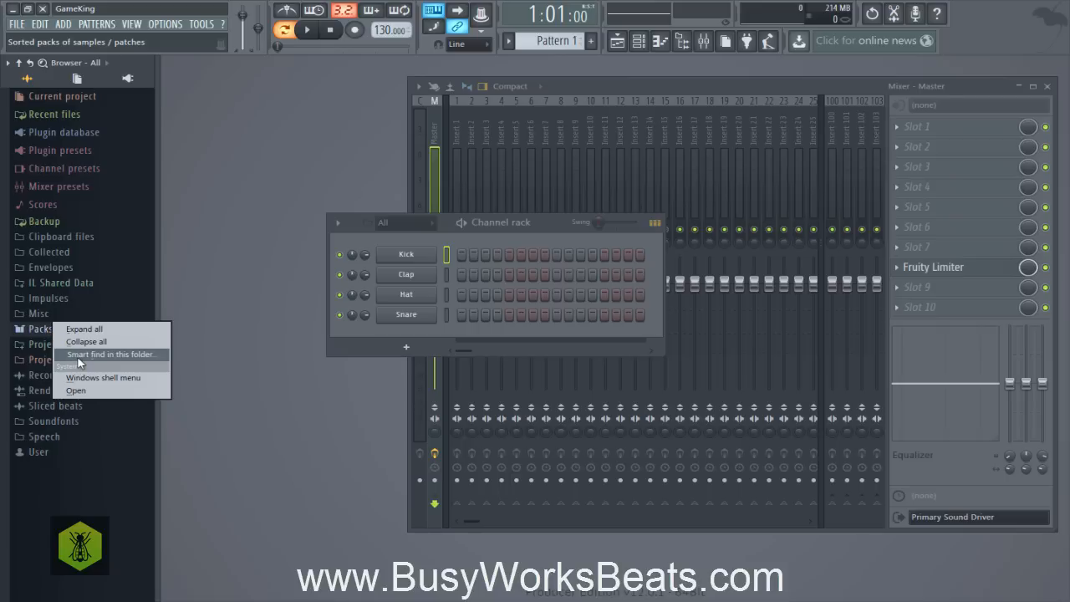
click(30, 511)
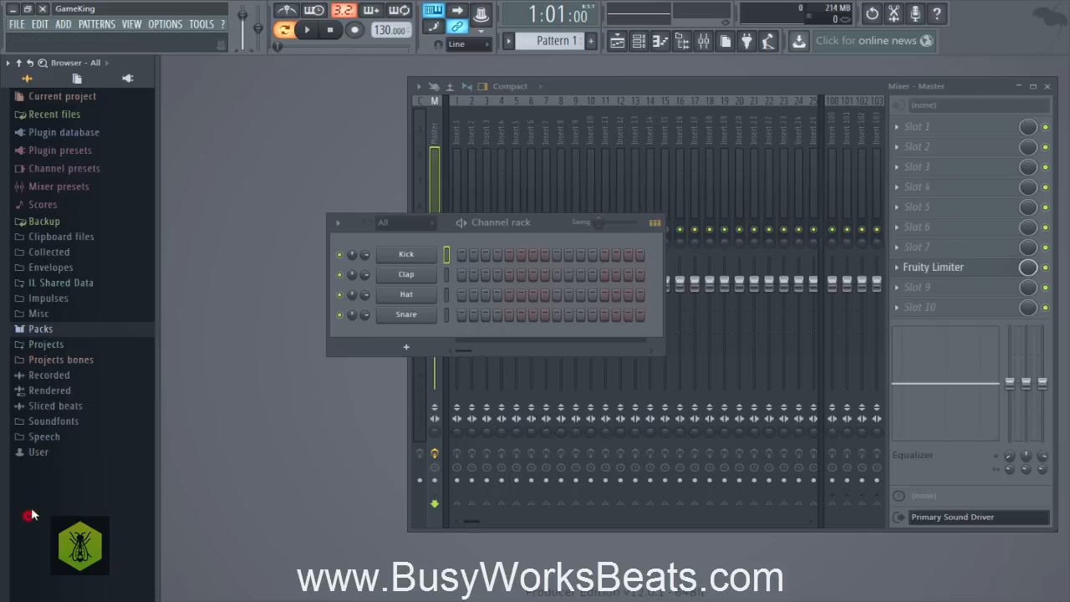
Run a smart search in the browser for "guitar" and advance to the next matches.
click(43, 63)
click(41, 63)
click(41, 63)
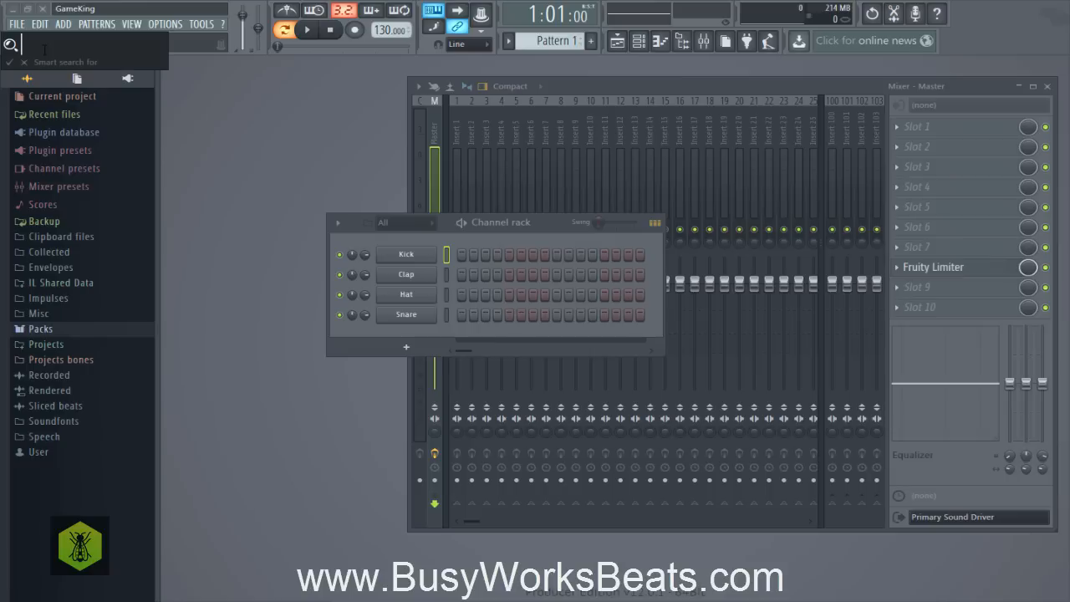
text(guitar)
key(Return)
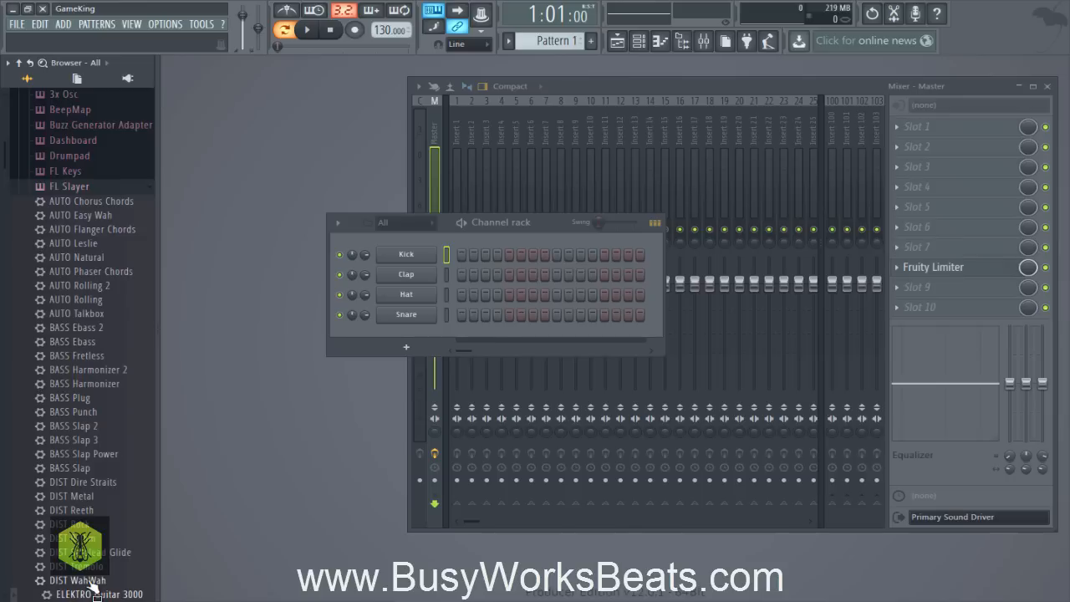
scroll(94, 589, down, 1)
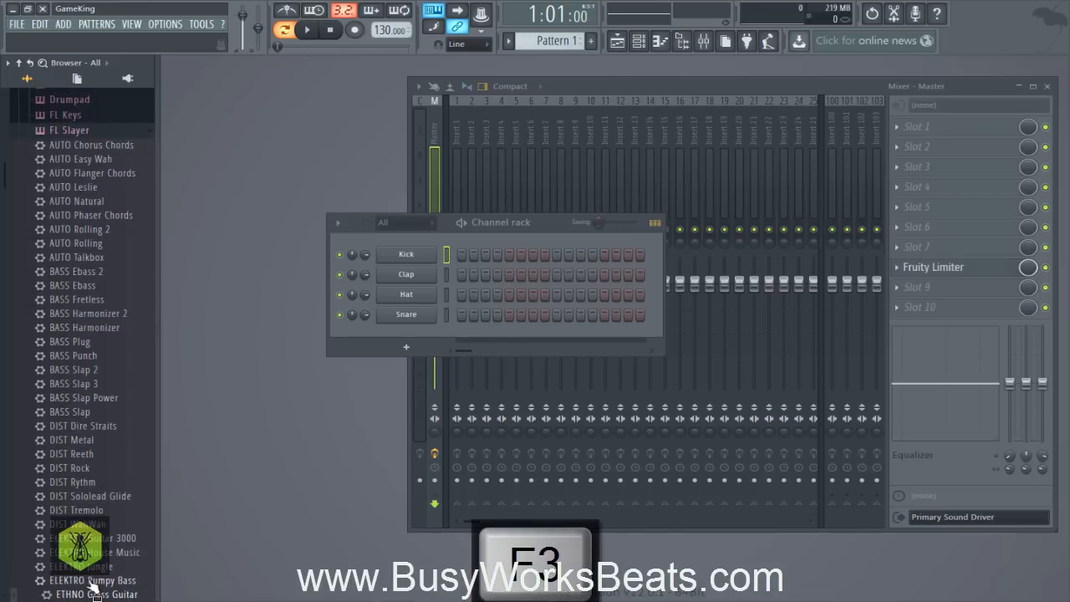
drag(93, 584, 151, 577)
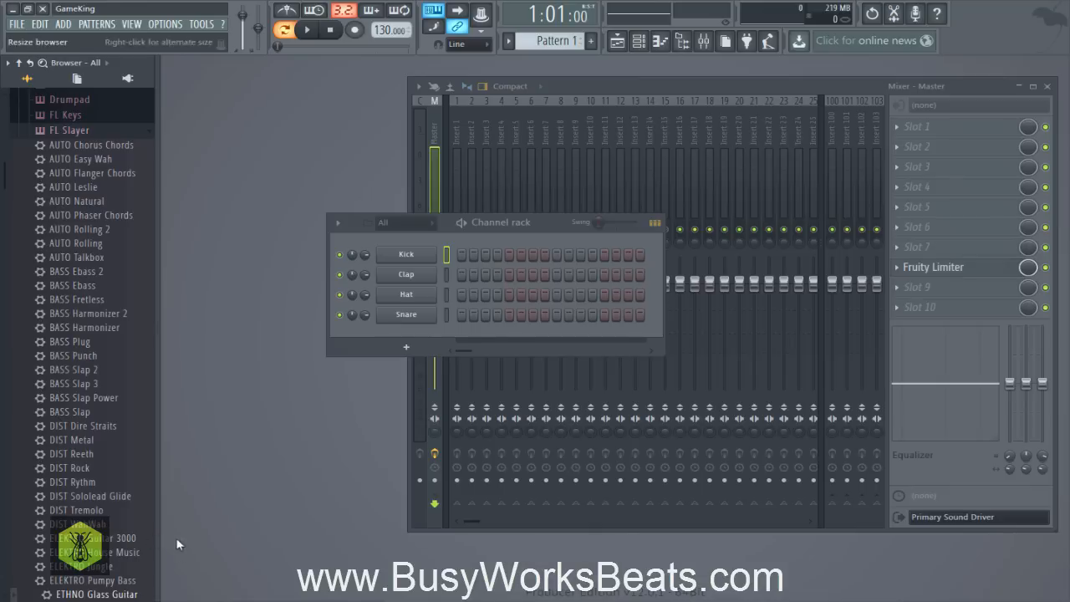
Step backwards through the earlier "guitar" matches in the browser.
key(F2)
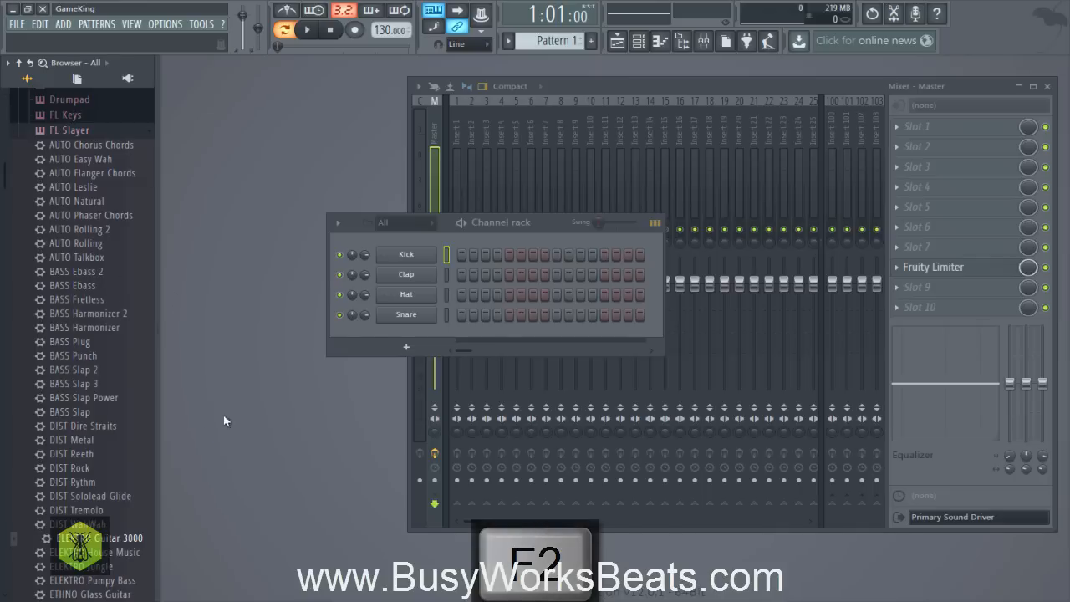
key(F2)
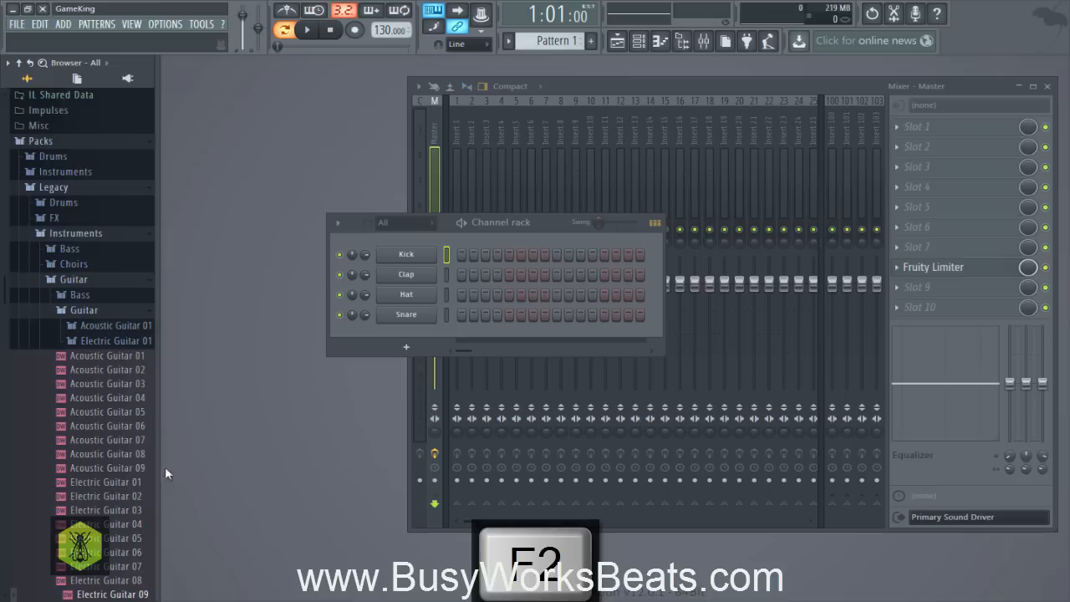
key(F2)
key(F2)
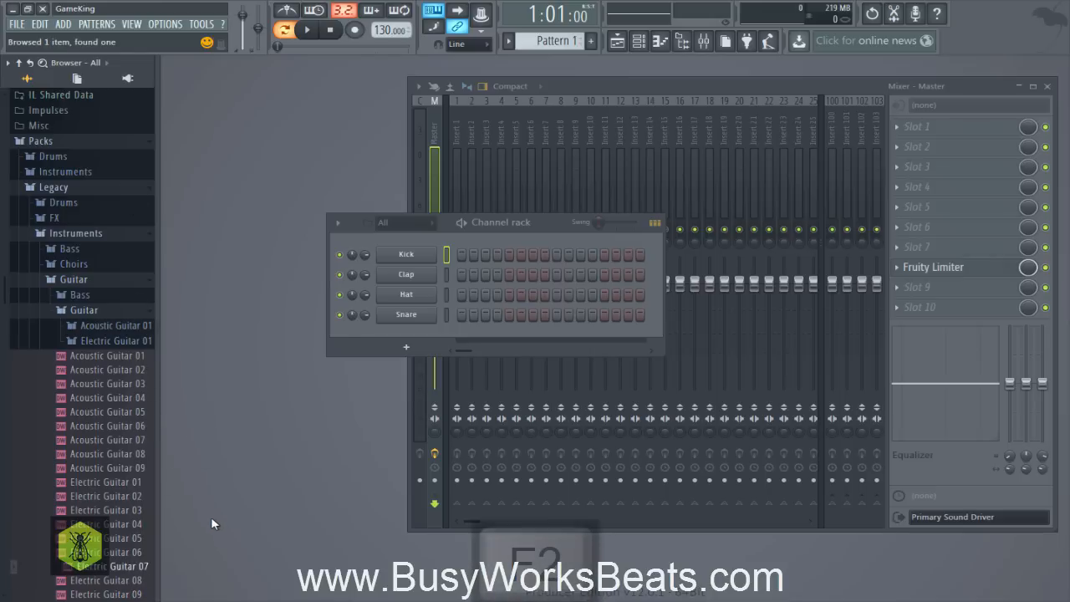
key(F2)
key(F2)
key(F2)
key(F2)
key(F2)
key(F2)
key(F2)
key(F2)
key(F2)
key(F2)
key(F2)
key(F2)
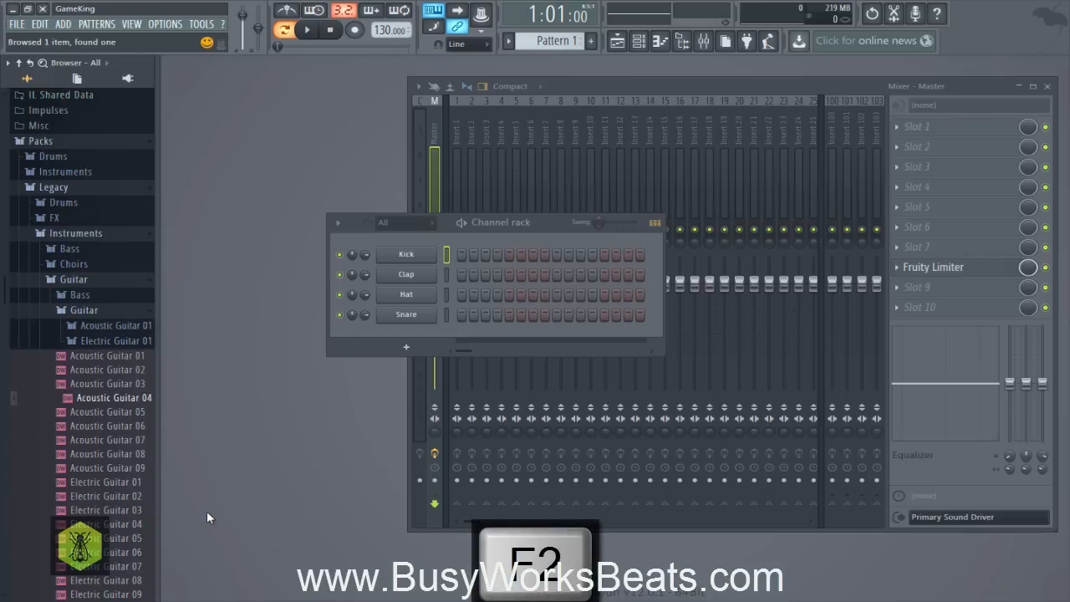
key(F2)
key(F2)
key(F2)
key(F2)
key(F2)
key(F2)
key(F2)
key(F2)
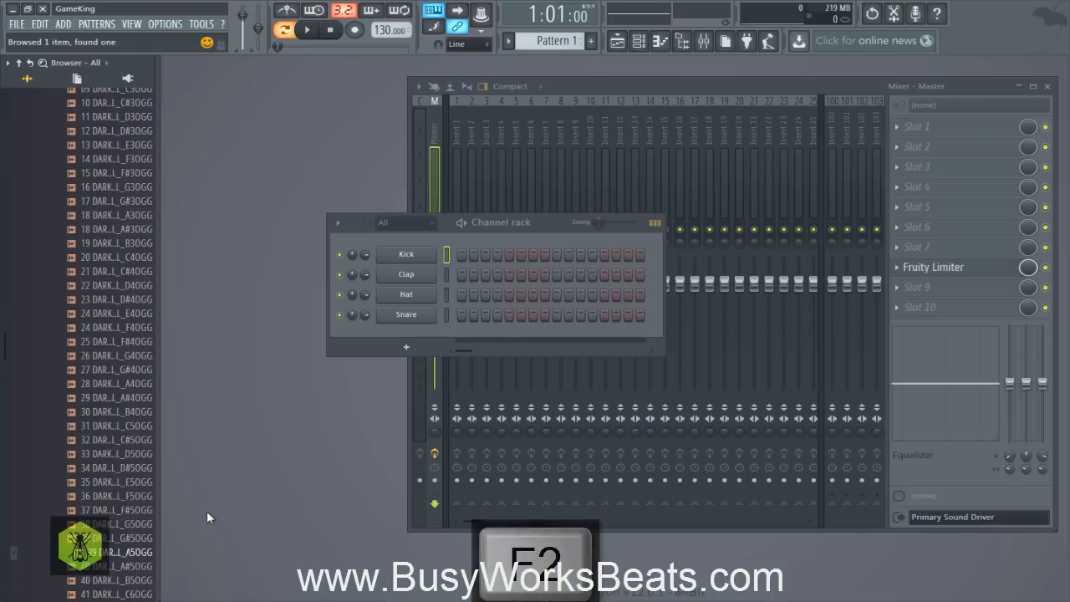
Keep stepping back through the previous browser search matches and collapse the browser structure to its main folders.
key(F2)
key(F2)
key(F2)
key(F2)
key(F2)
key(F2)
key(F2)
key(F2)
key(F2)
key(F2)
key(F2)
key(F2)
key(F2)
key(F2)
key(F2)
key(F2)
key(F2)
key(F2)
key(F2)
key(F2)
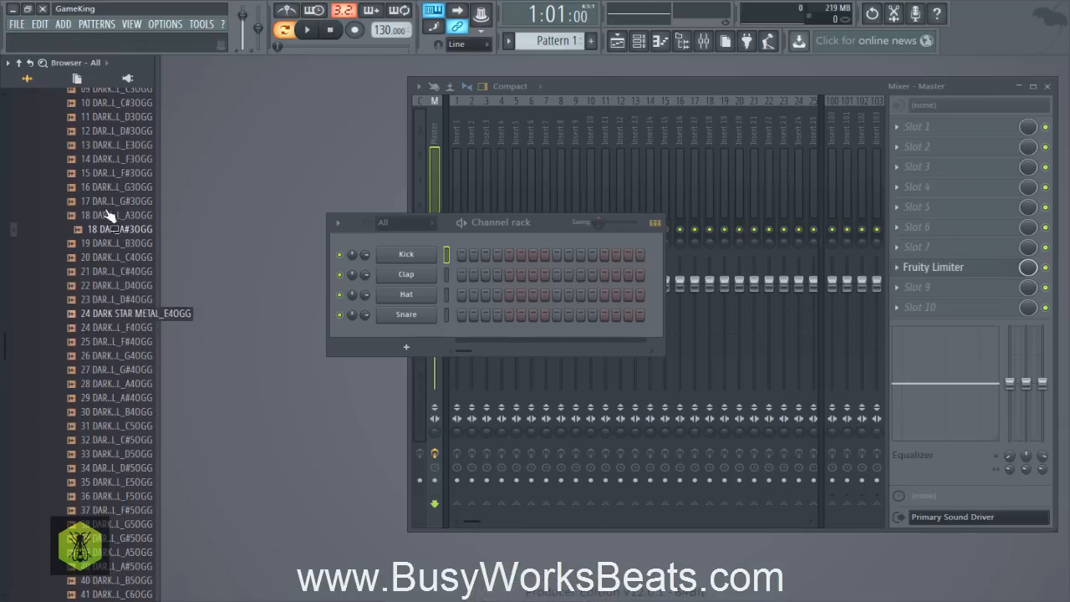
click(29, 79)
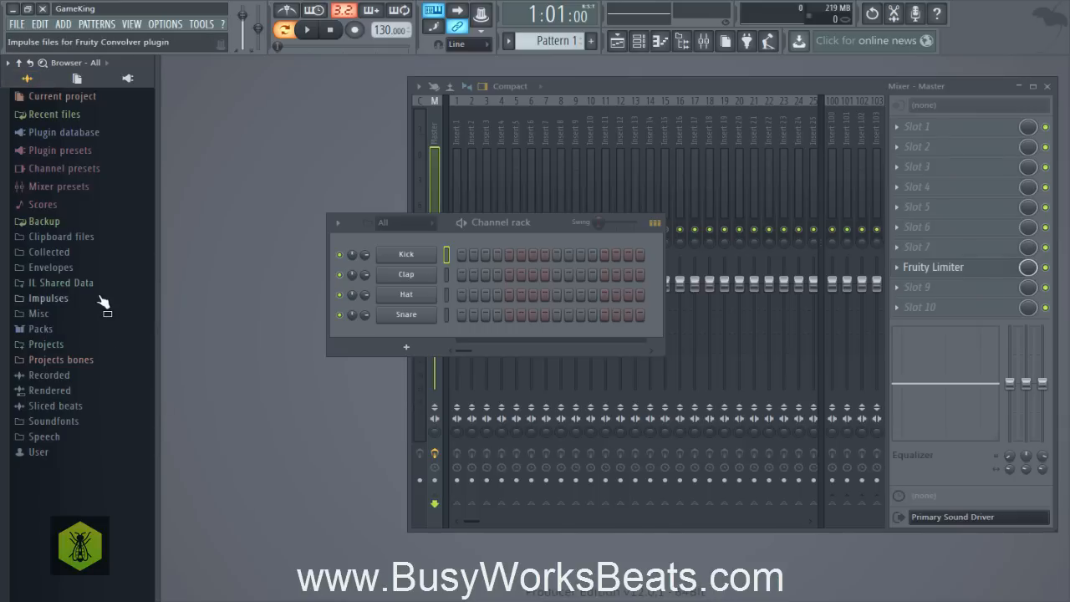
Run a smart find for "guitar" restricted to the Packs folder.
right_click(45, 329)
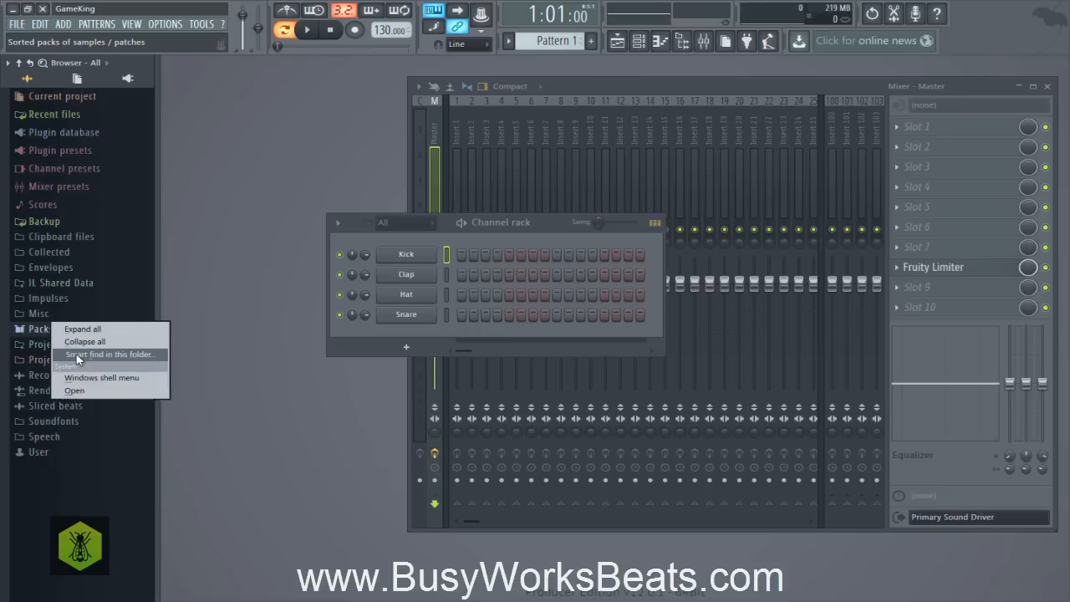
click(78, 354)
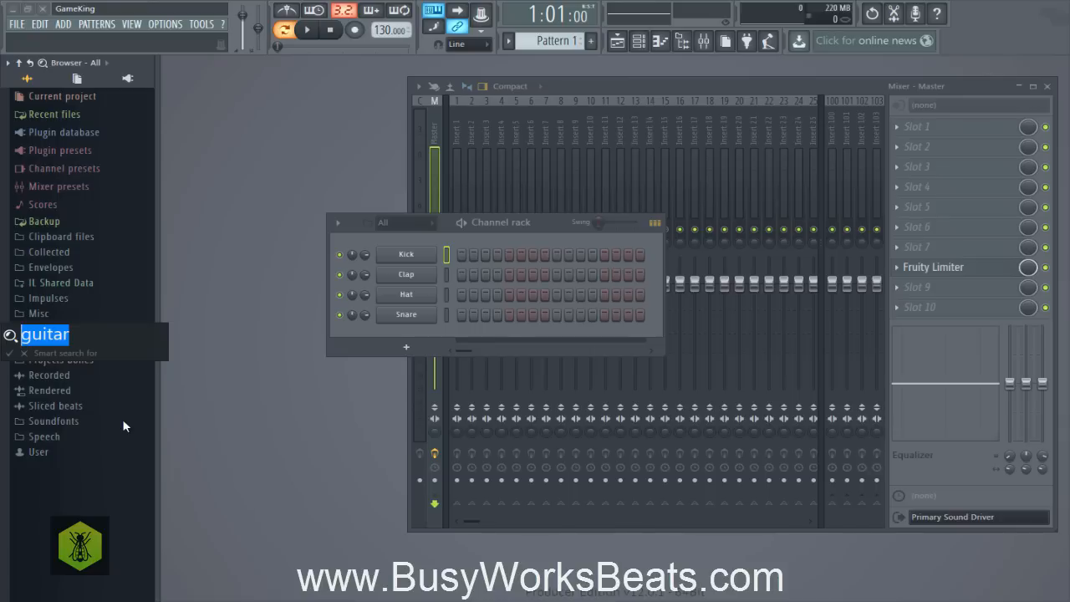
click(33, 354)
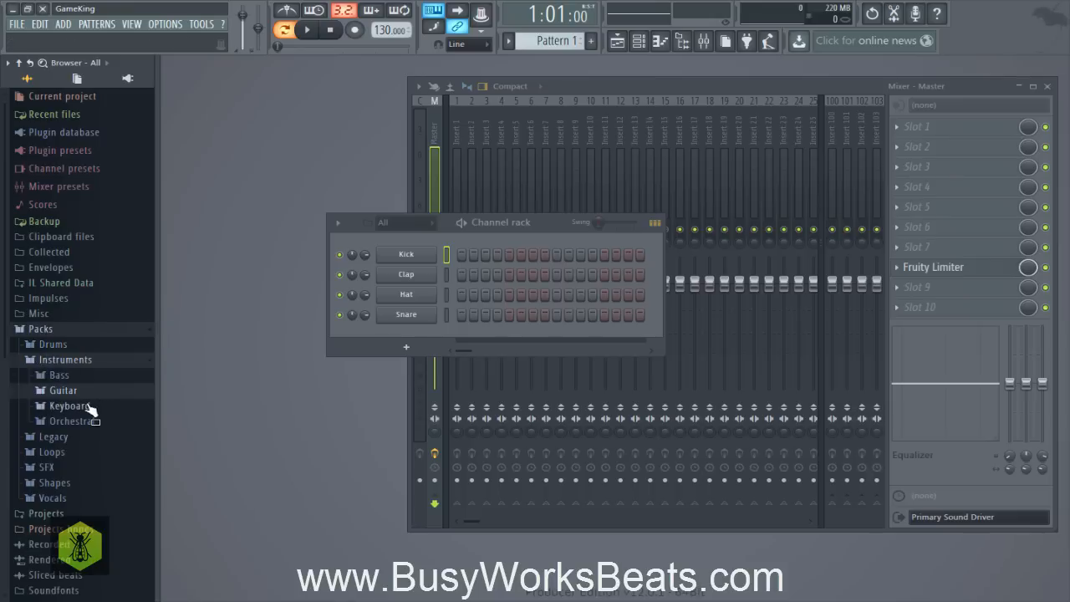
drag(88, 405, 77, 400)
click(75, 397)
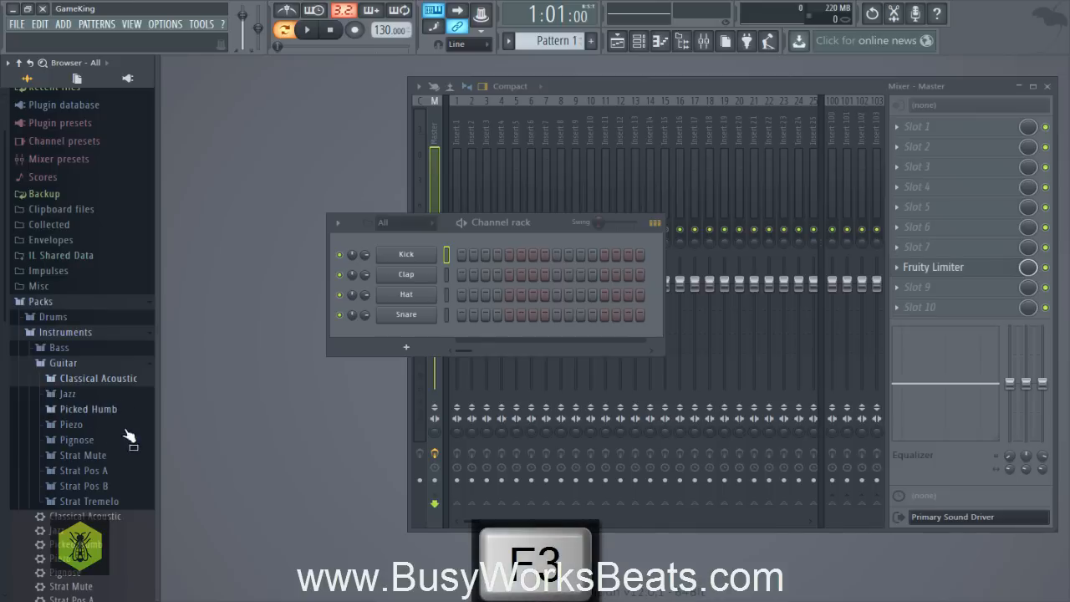
Advance through the next "guitar" matches inside the Packs folder.
key(Down)
key(Down)
key(Down)
key(Down)
key(Down)
key(Down)
key(Down)
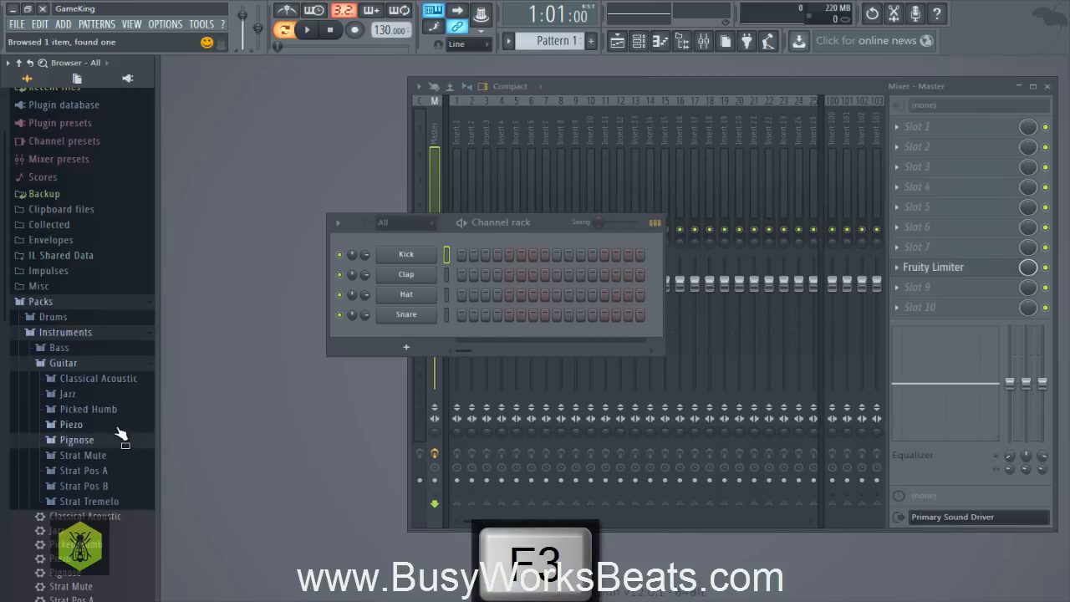
key(Down)
Go back through the previous "guitar" matches in Packs and collapse the browser structure.
key(Up)
key(Up)
key(Up)
key(Up)
key(Up)
key(Up)
key(Up)
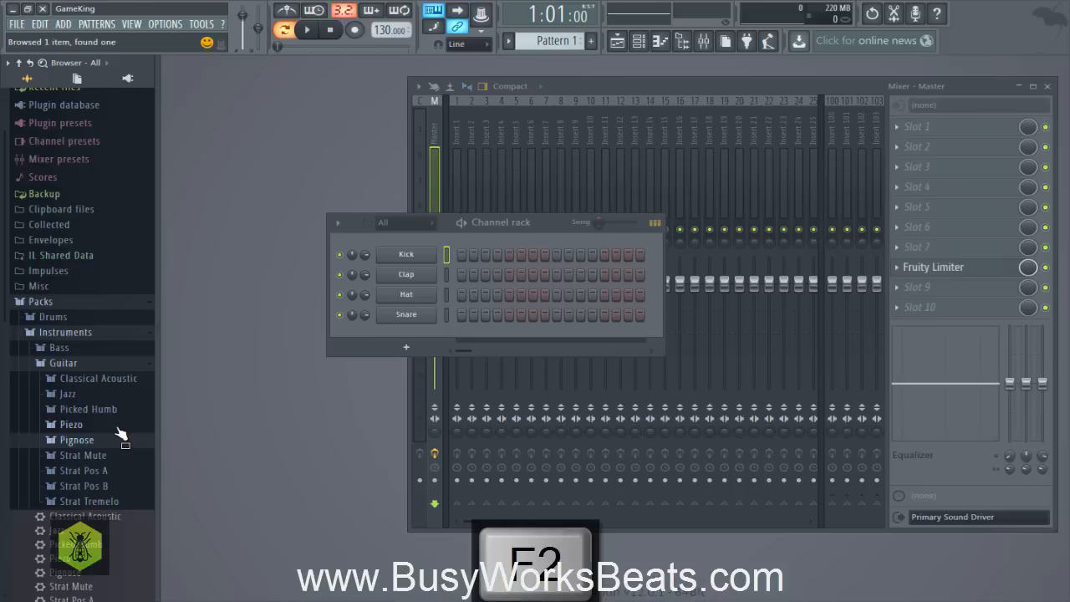
key(Up)
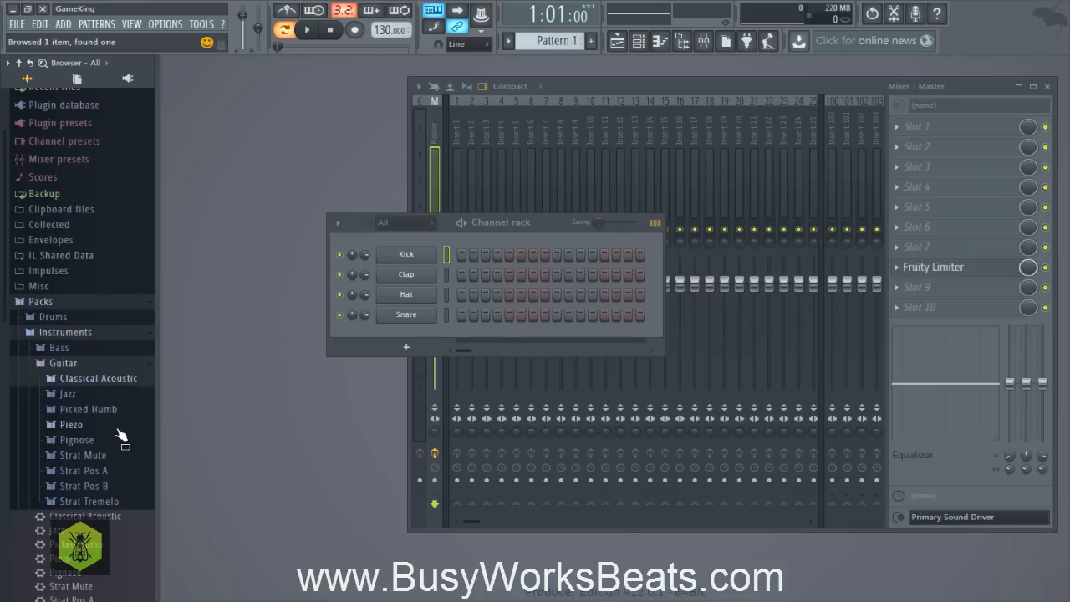
click(23, 69)
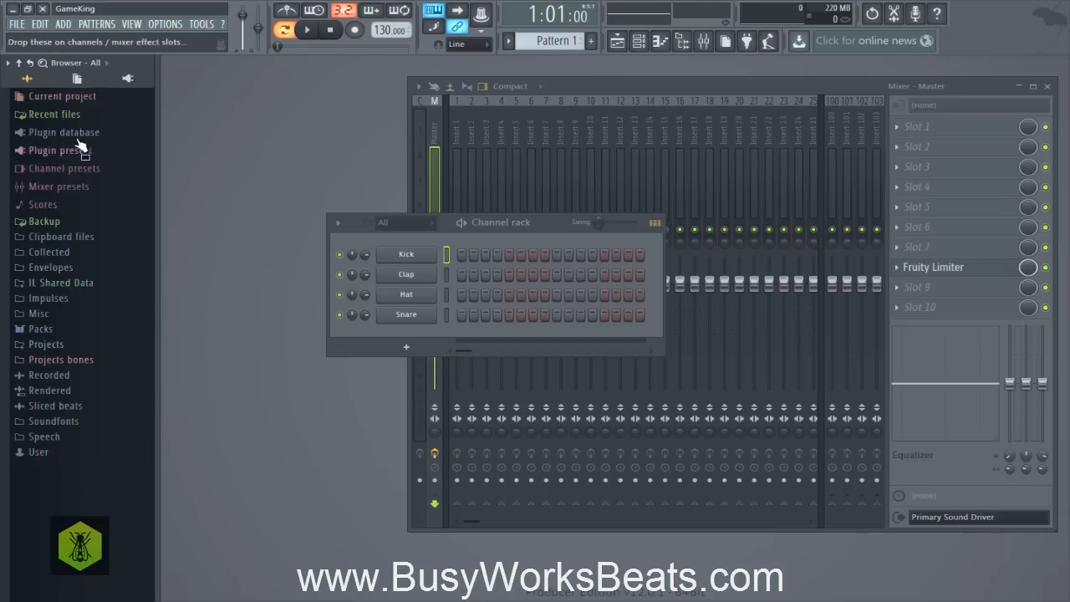
Switch the browser between the Current project and All views, expanding and collapsing the Current project folder in the All view.
click(77, 79)
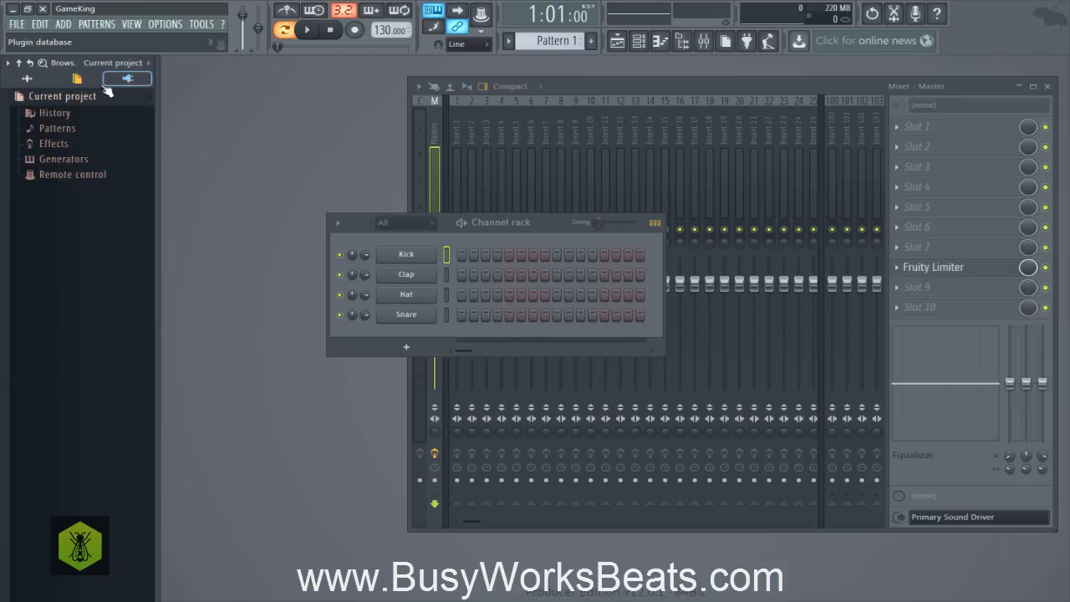
click(27, 78)
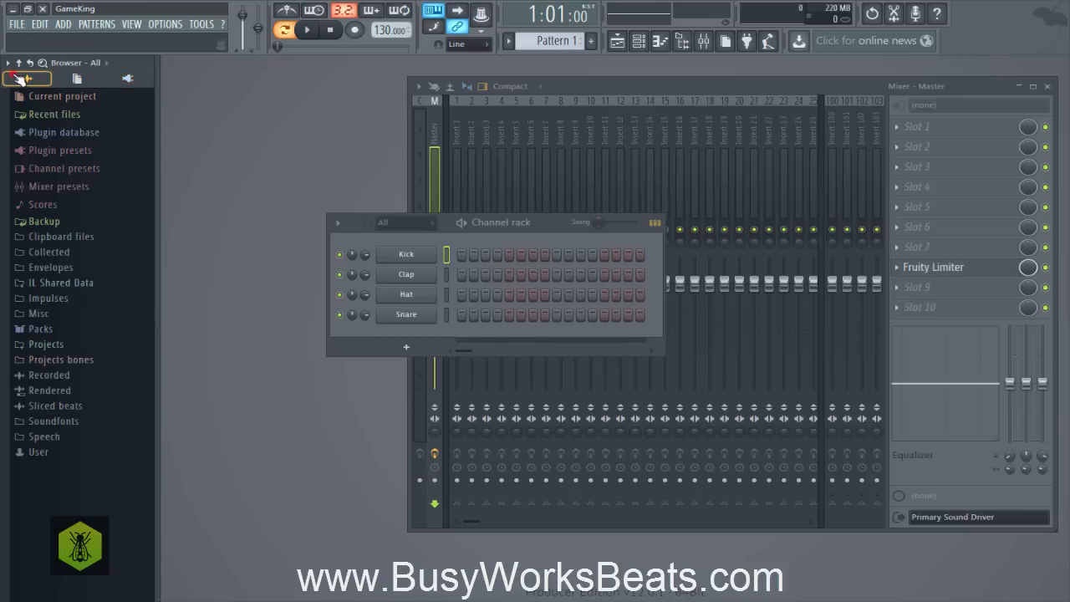
click(55, 99)
click(61, 97)
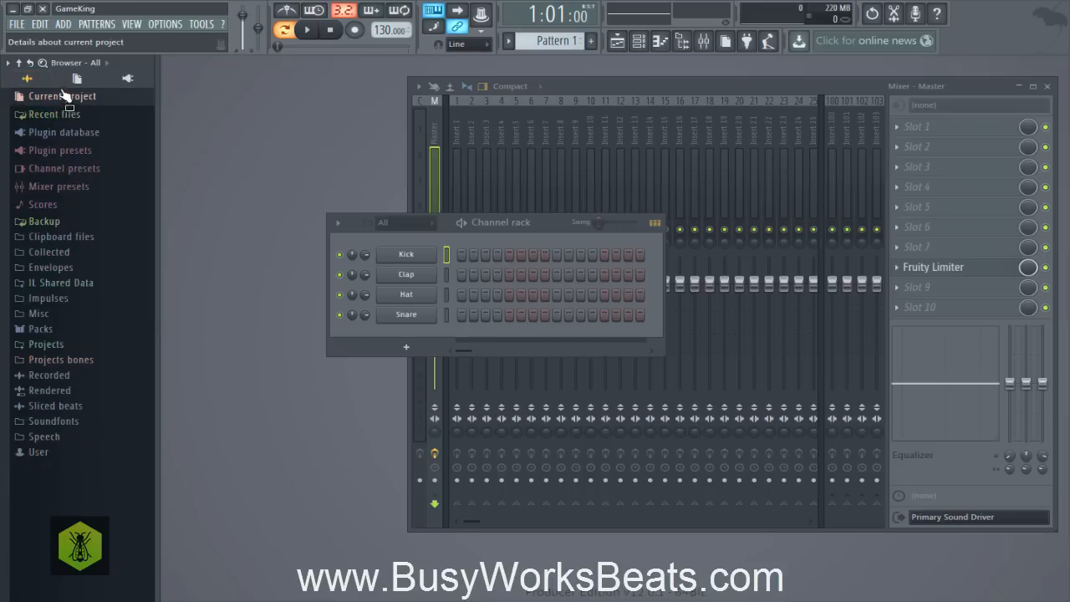
click(72, 82)
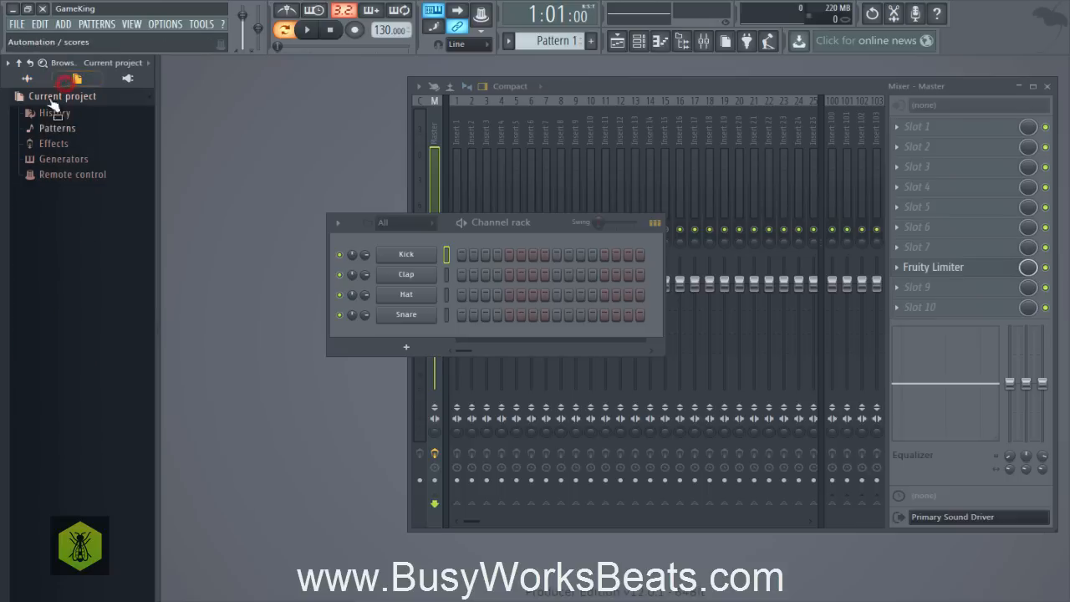
Look through the generator plugins in the browser's Plugin database view and return to the All view.
click(124, 82)
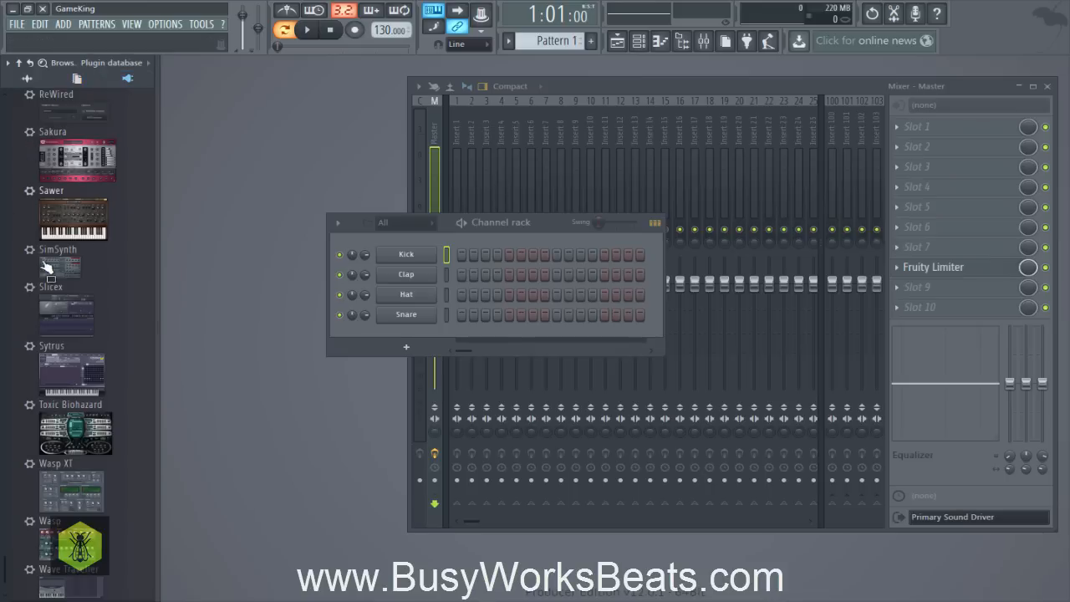
scroll(46, 266, up, 20)
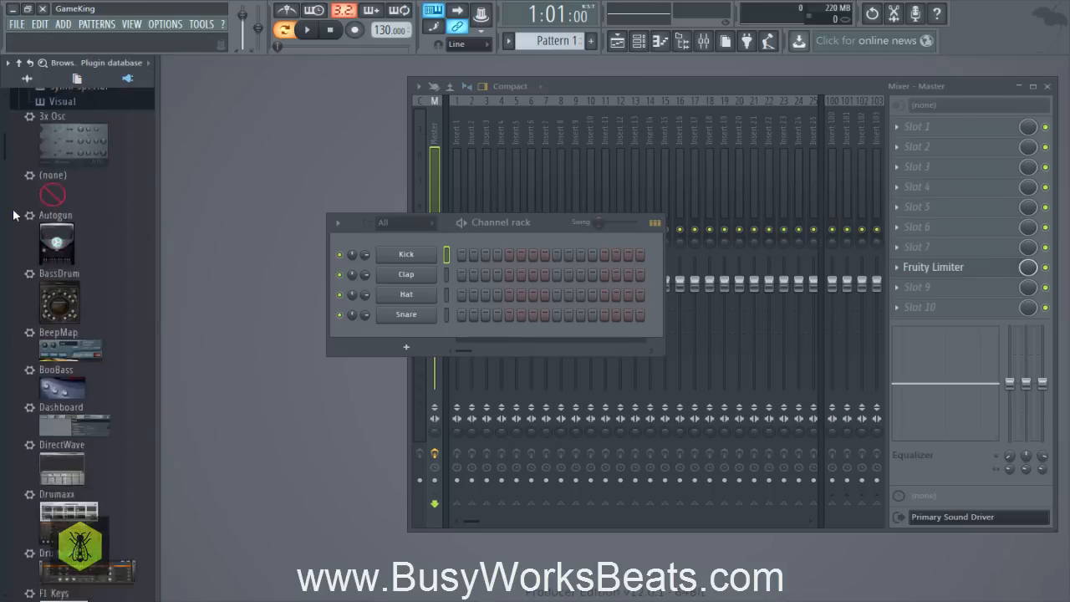
scroll(14, 216, up, 5)
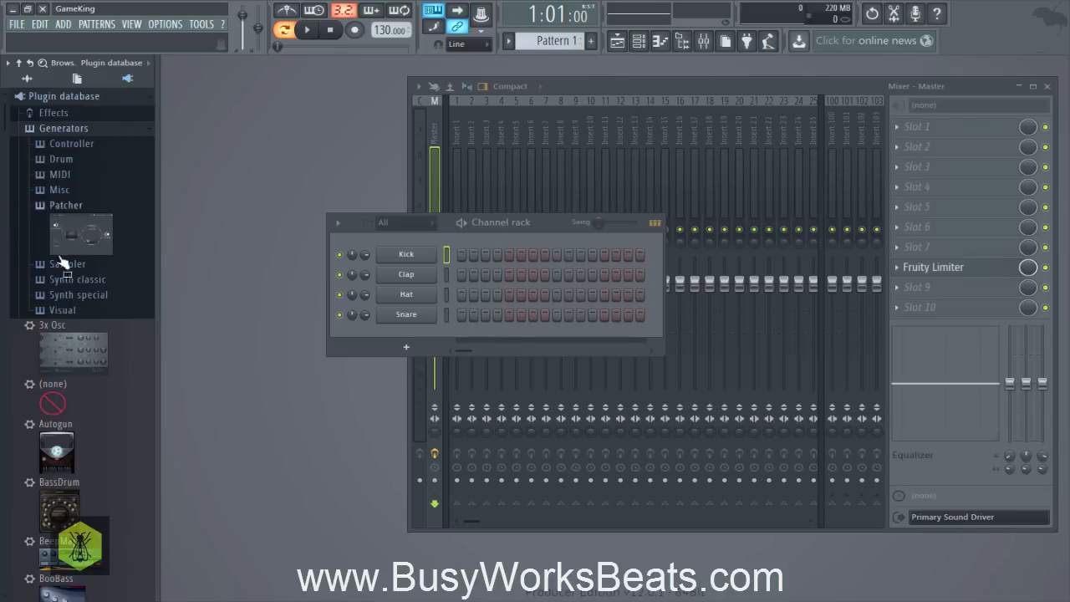
scroll(60, 317, down, 5)
scroll(61, 324, down, 20)
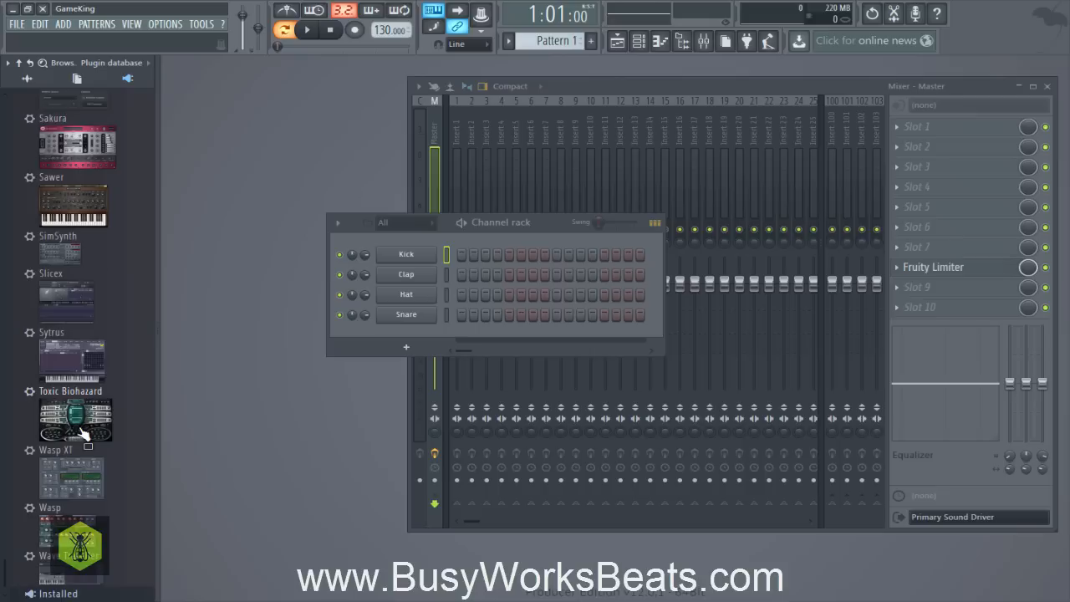
scroll(107, 468, up, 1)
scroll(107, 470, up, 20)
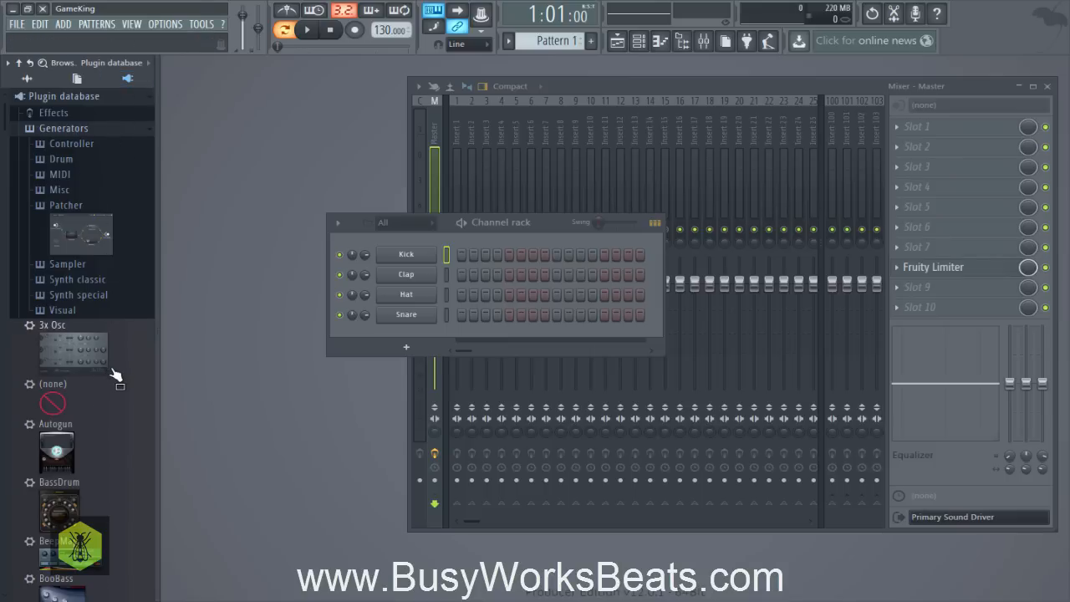
scroll(128, 344, down, 20)
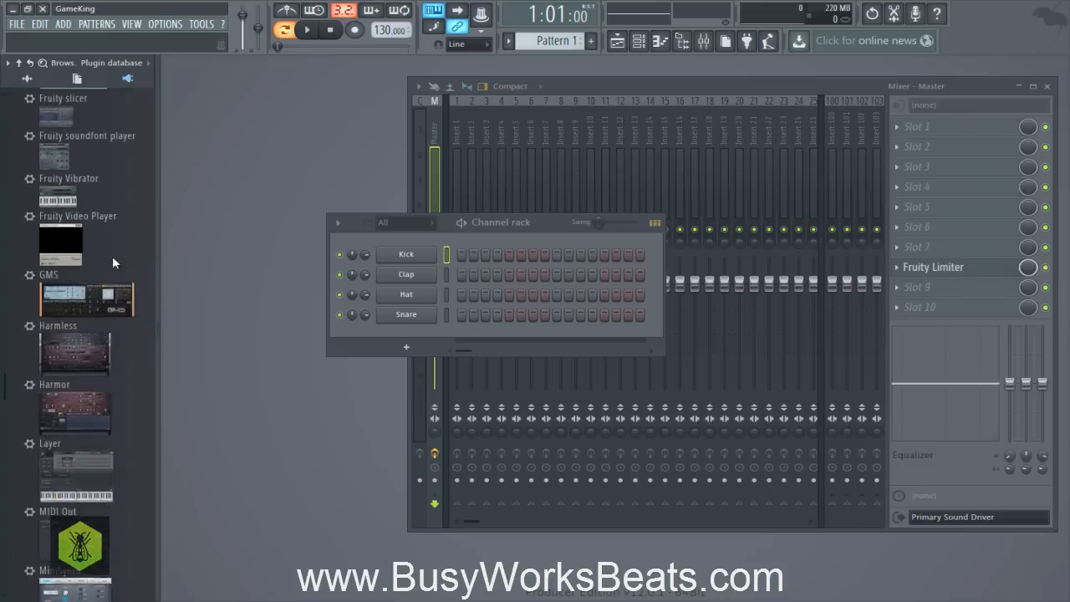
scroll(83, 315, up, 7)
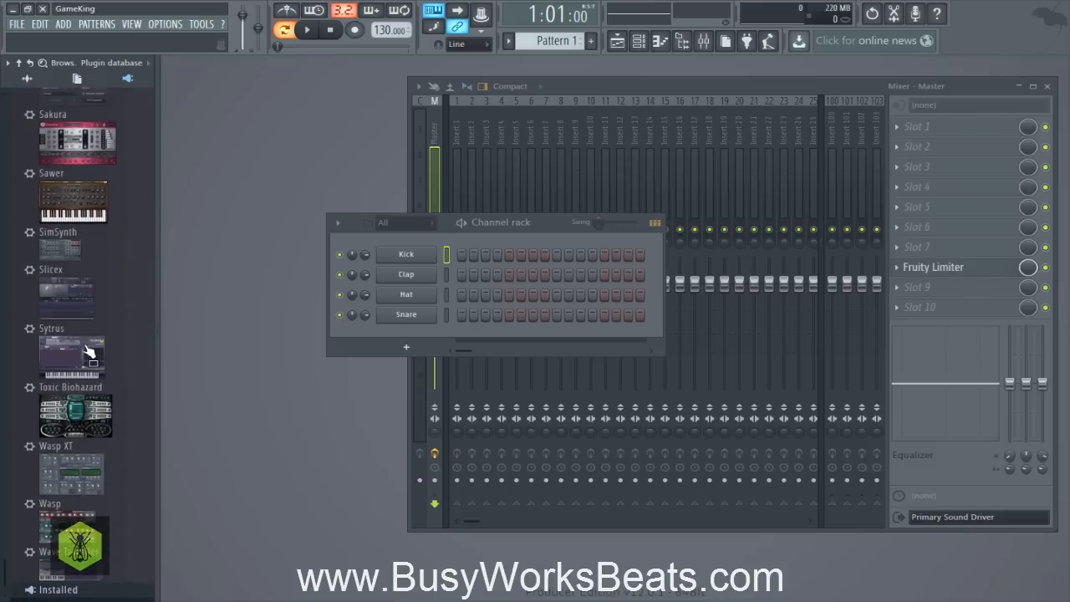
scroll(83, 350, up, 13)
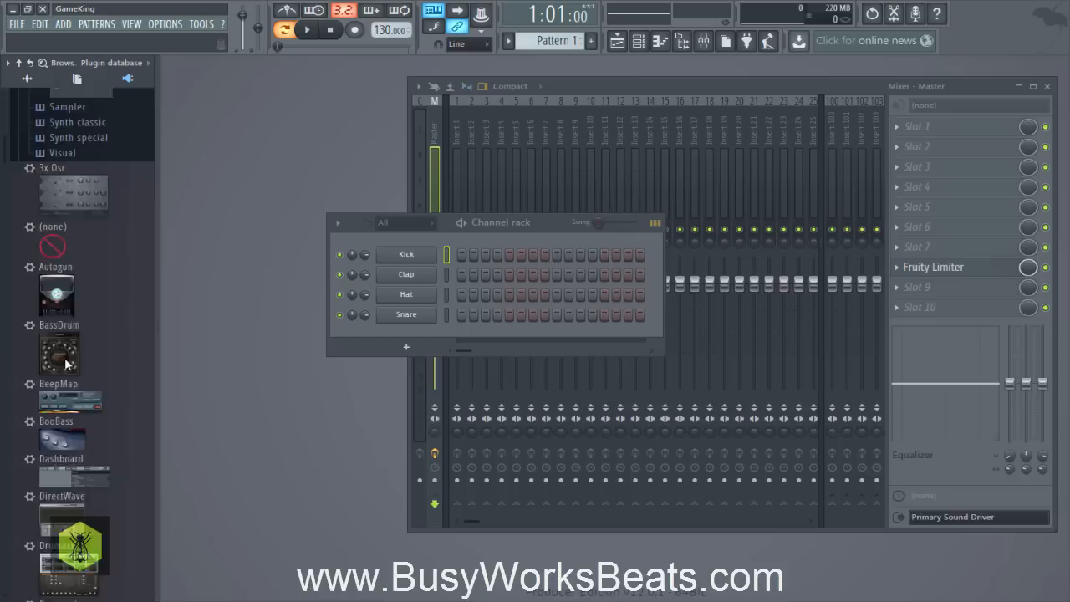
click(37, 80)
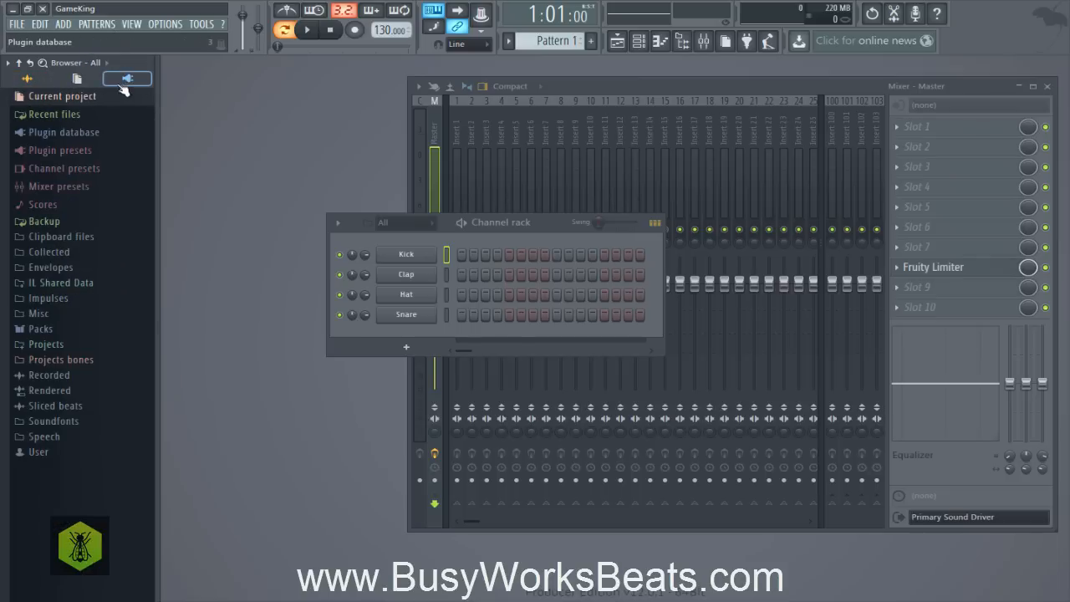
View the list of channel plugins that can be added and dismiss it without choosing one.
click(63, 25)
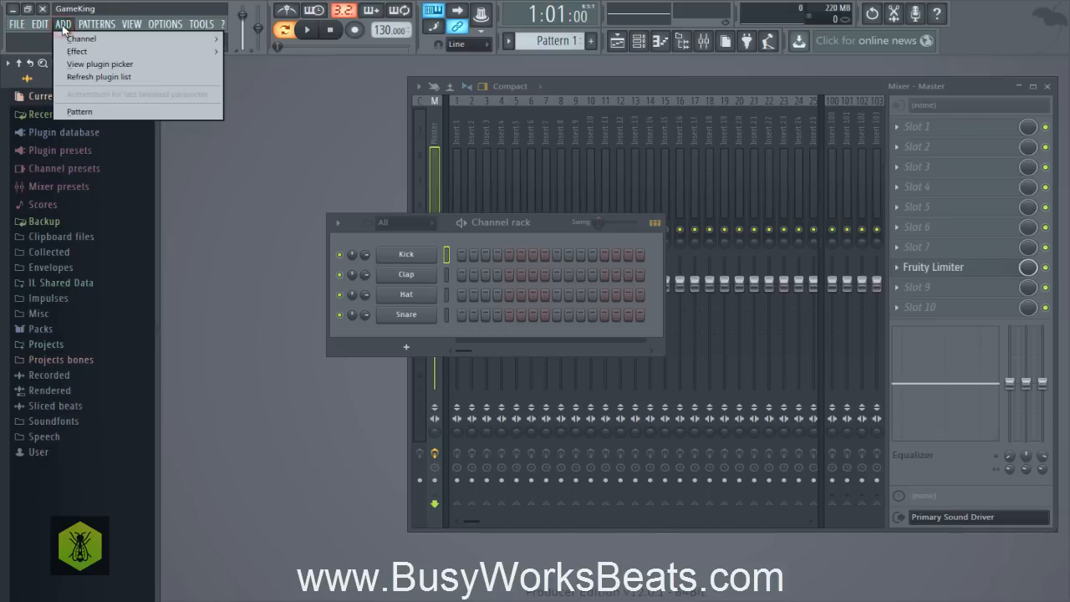
mouse_move(82, 38)
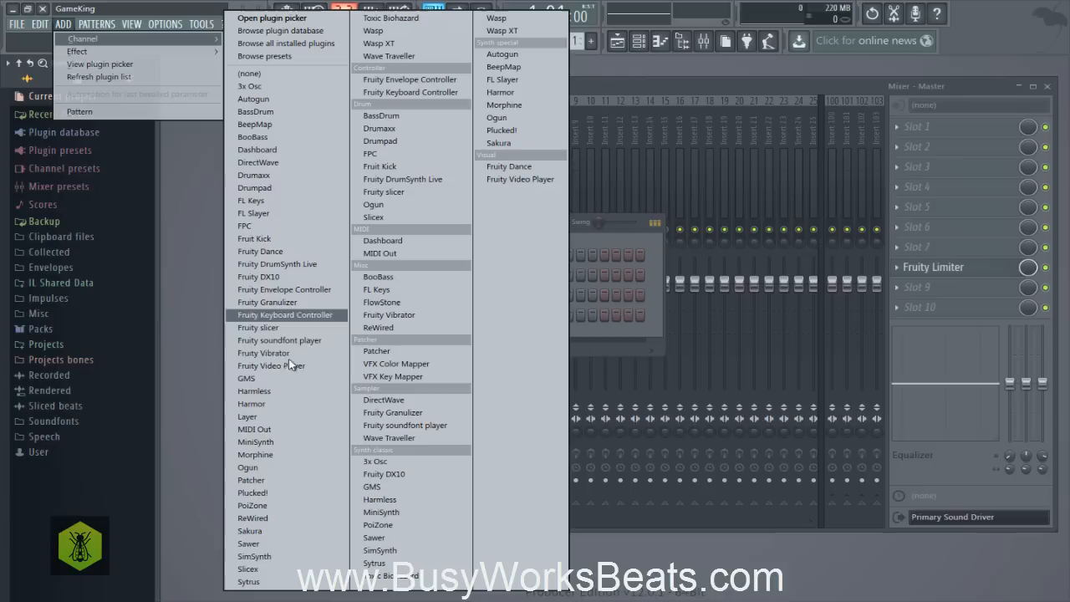
click(612, 243)
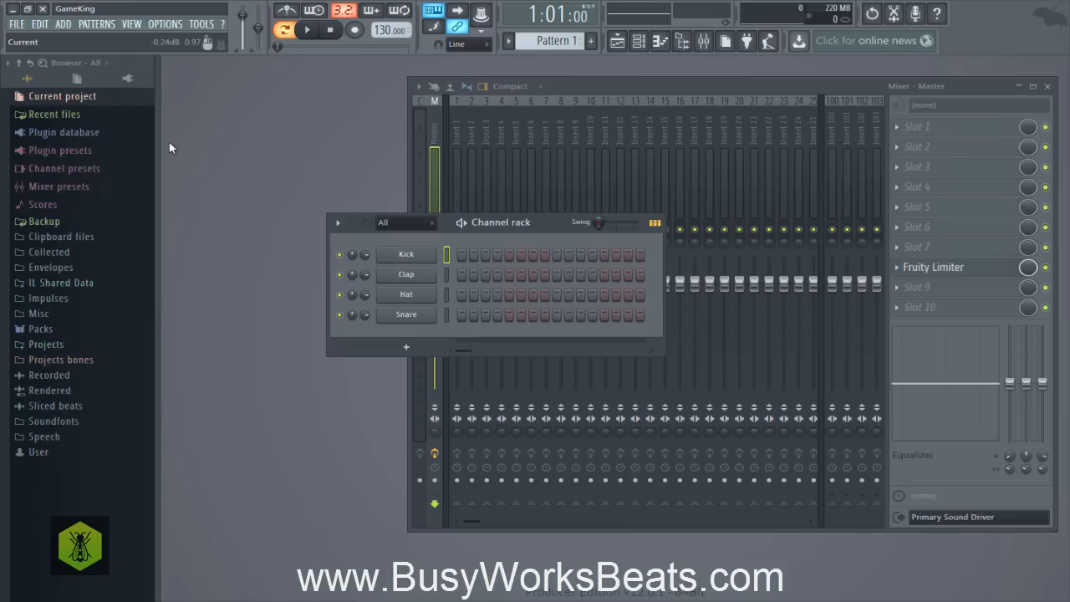
Open the File settings page containing the browser extra search folders.
click(169, 26)
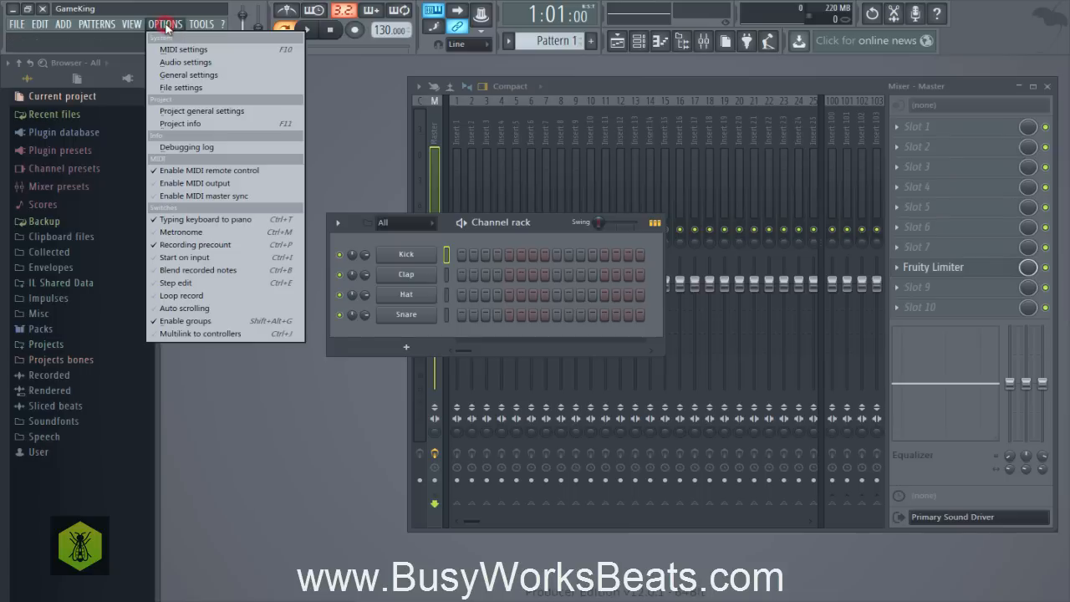
click(187, 111)
click(484, 123)
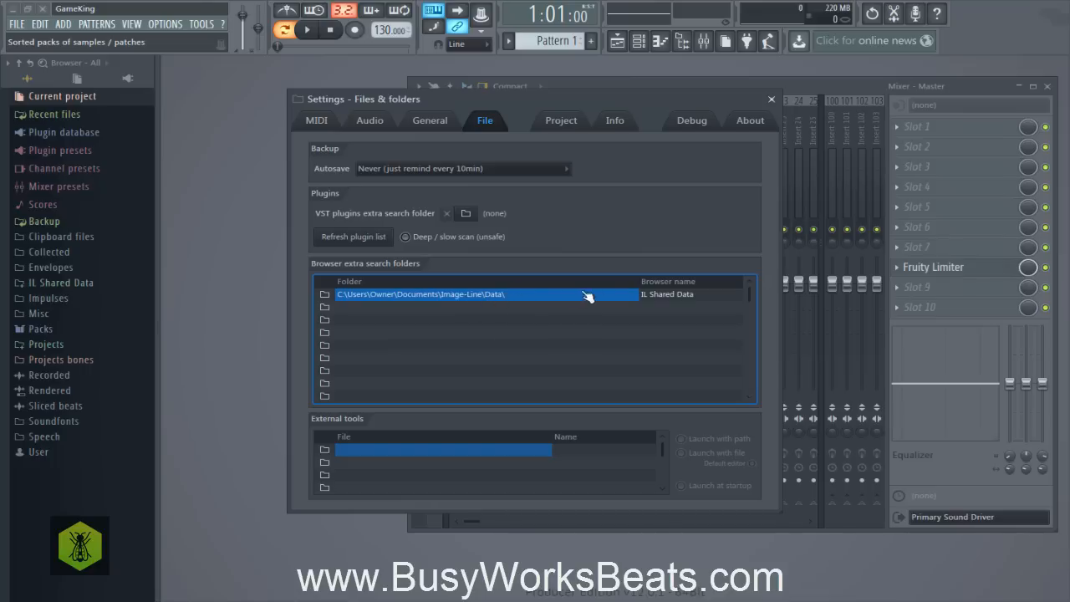
Expand and collapse the IL Shared Data folder and the Projects folder in the browser to examine their contents.
click(58, 285)
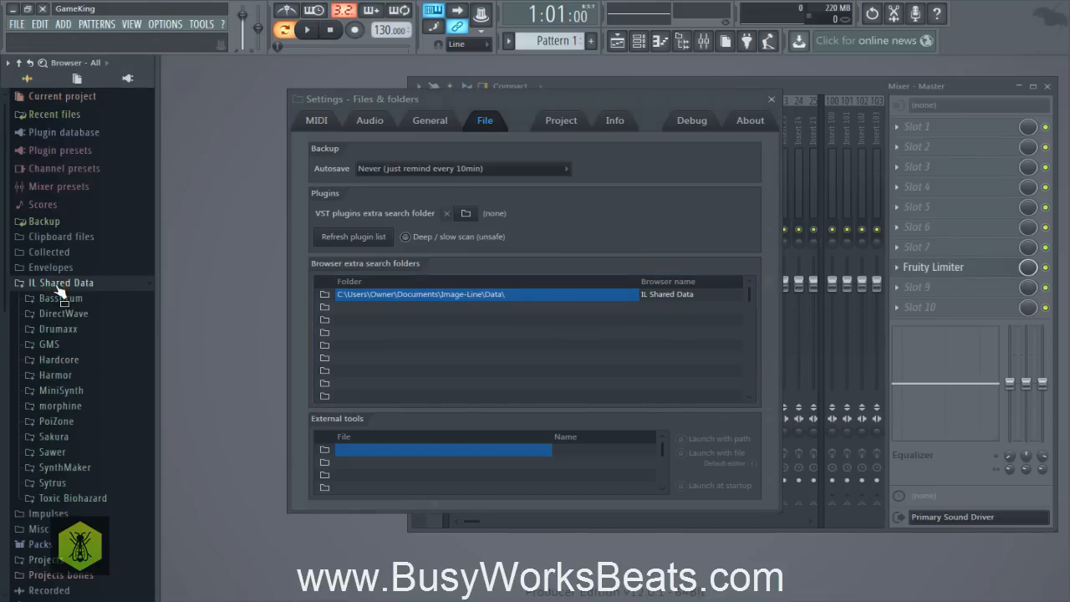
click(58, 285)
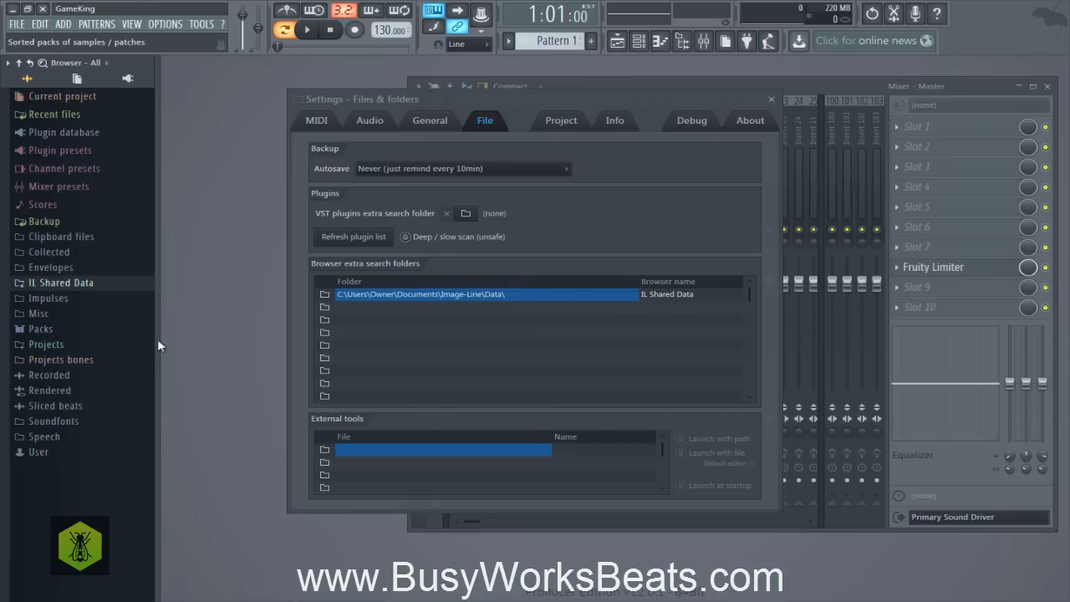
drag(24, 282, 22, 291)
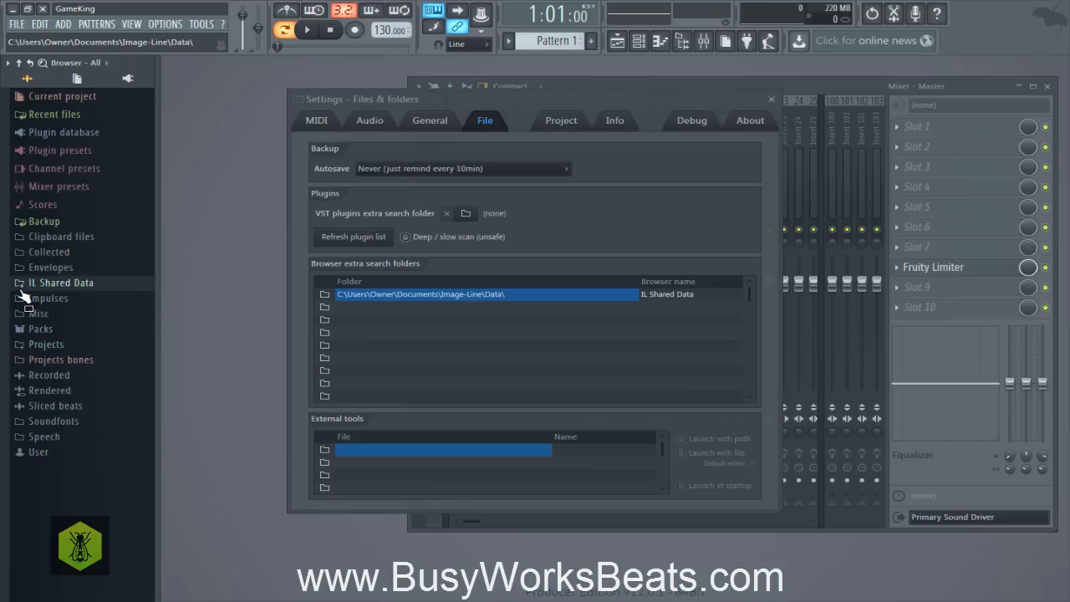
click(19, 286)
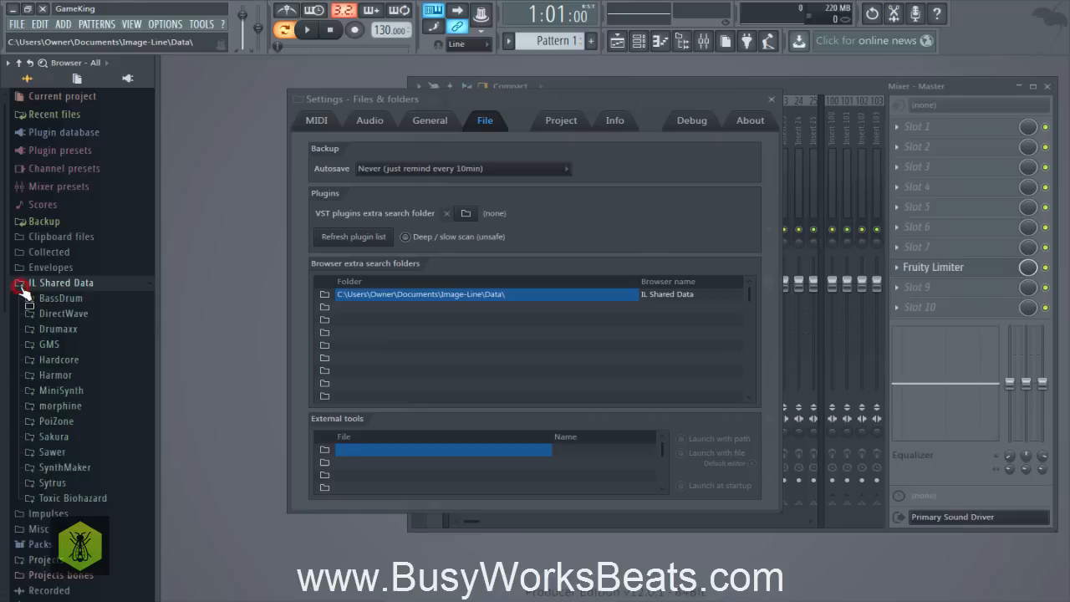
click(21, 286)
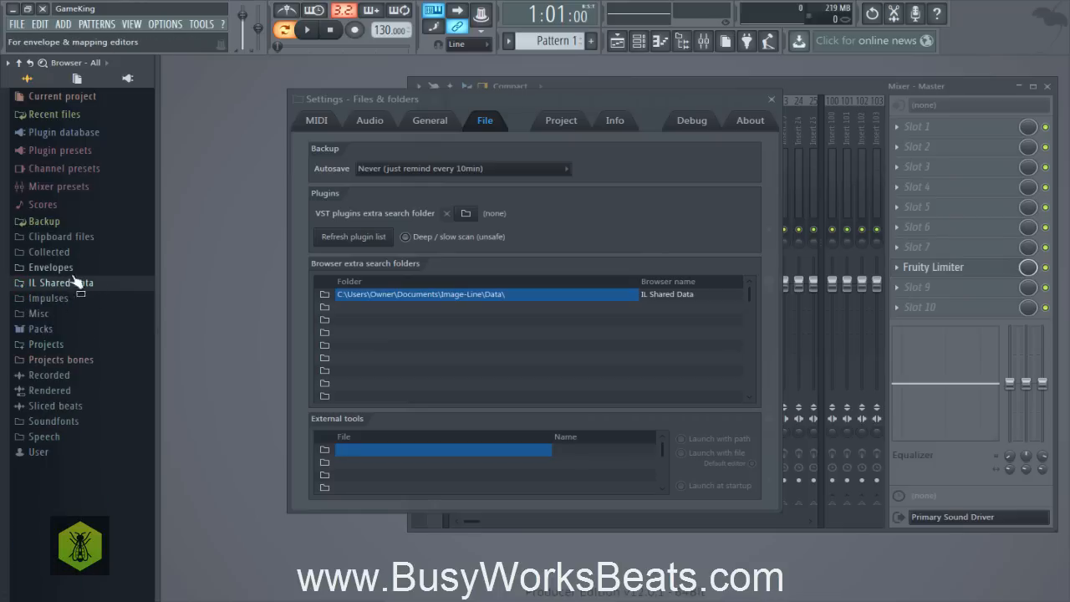
click(48, 345)
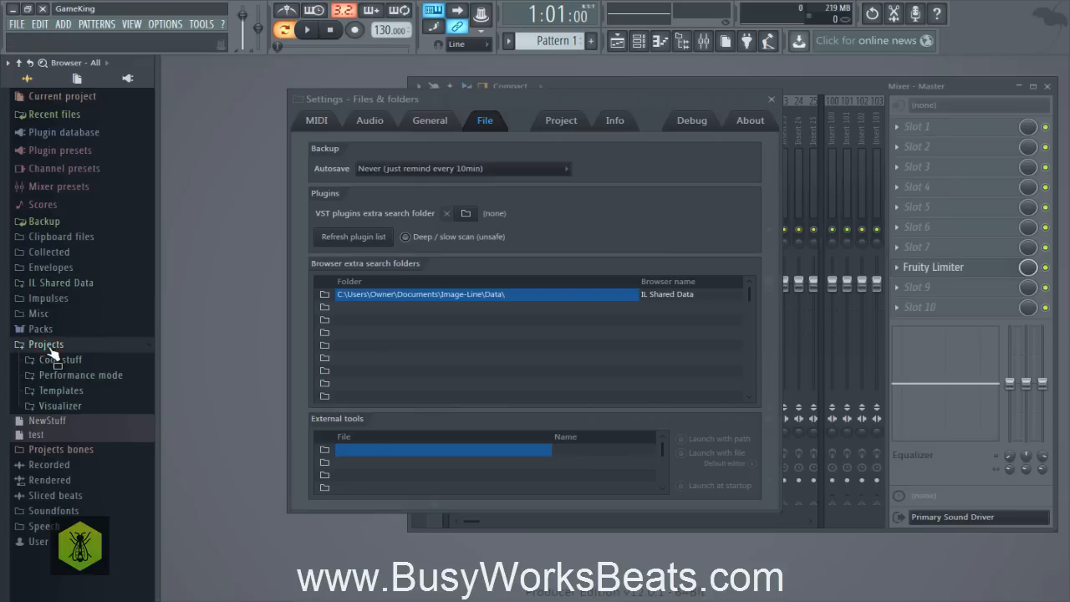
click(47, 346)
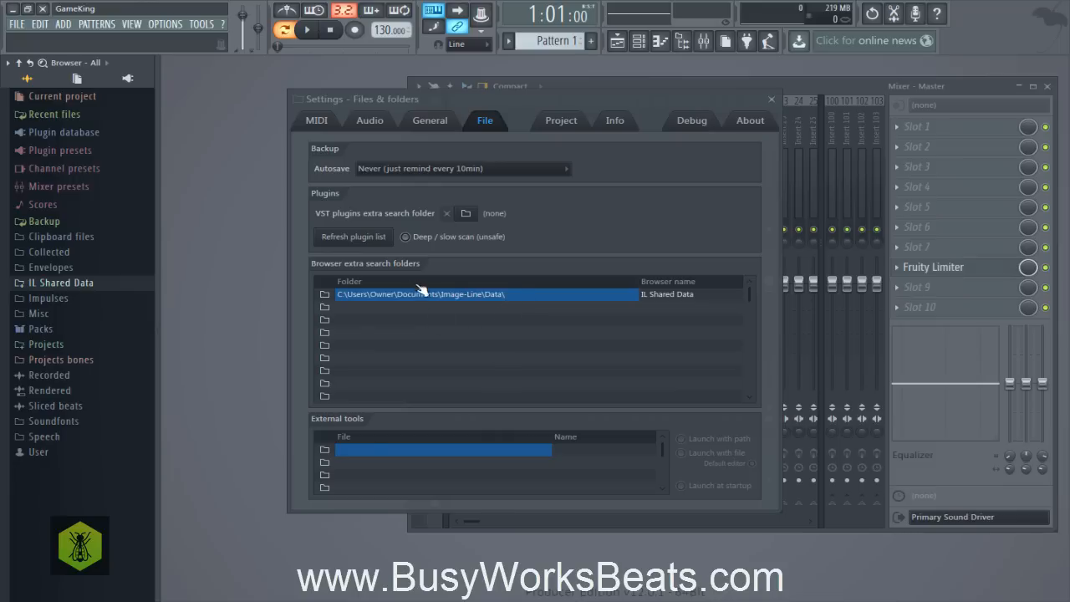
Browse the TOSHIBA EXT (E:) drive for a folder to use as the second browser extra search folder.
click(325, 307)
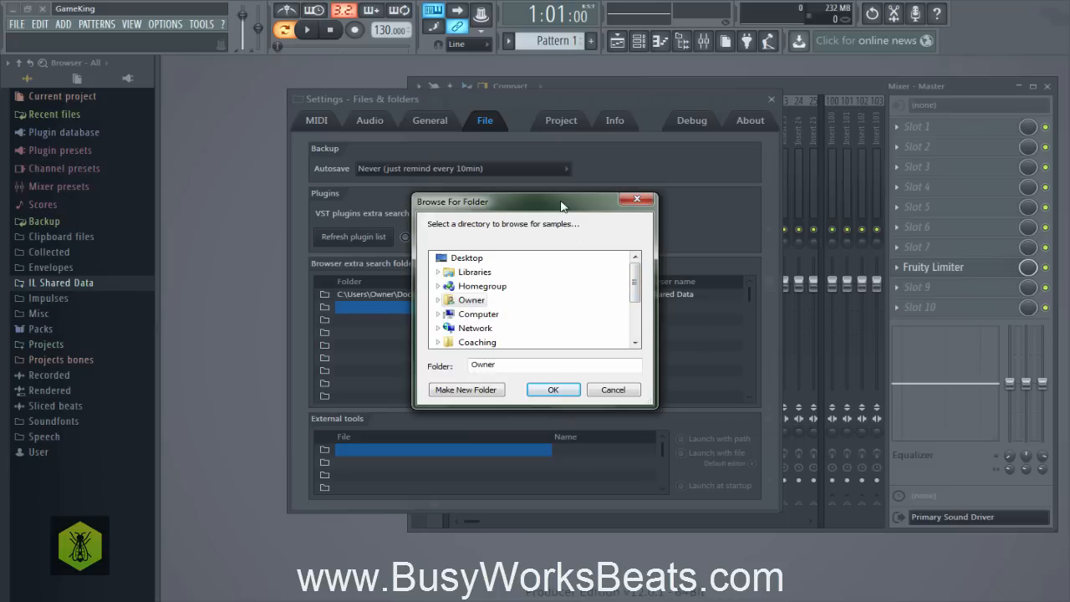
click(637, 201)
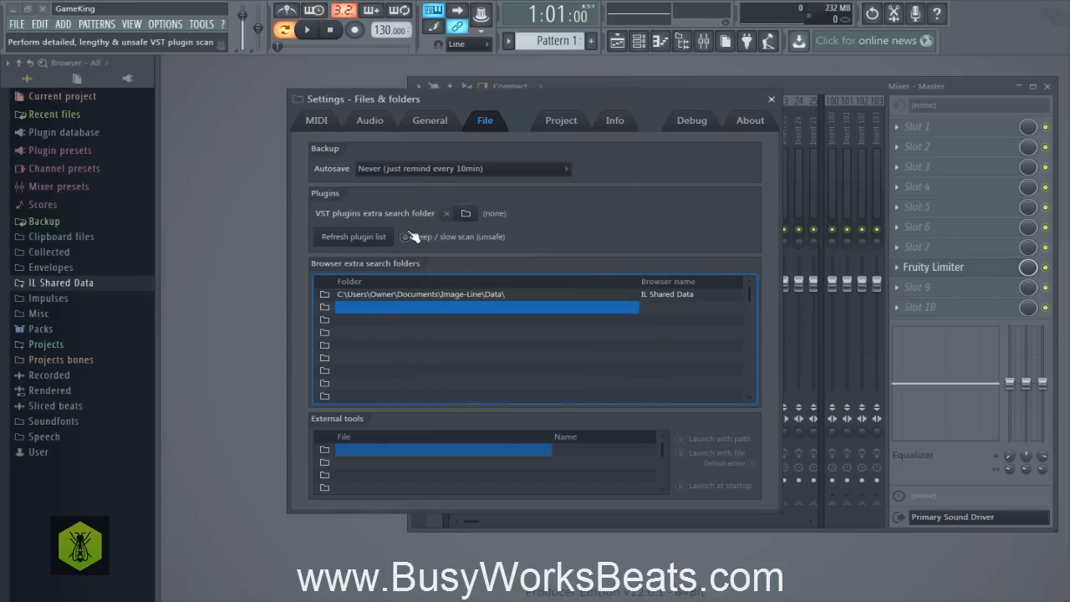
click(325, 307)
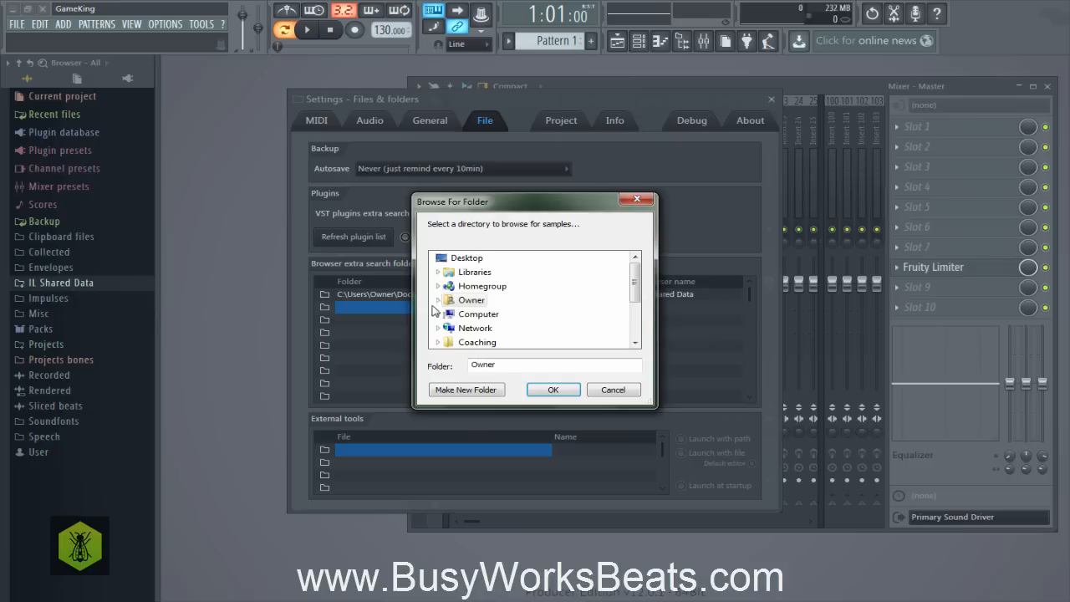
click(436, 317)
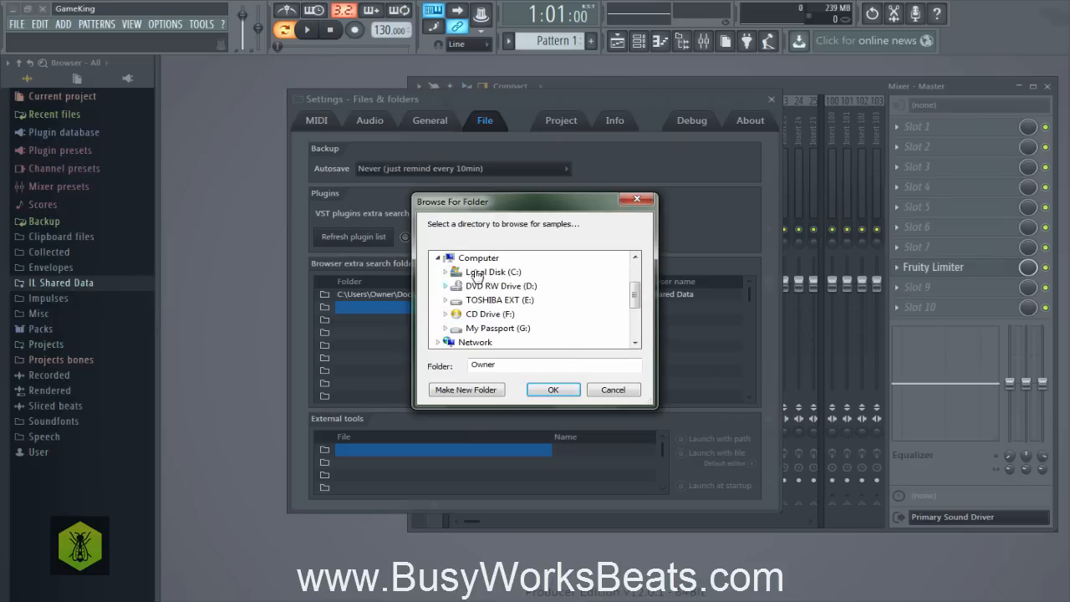
click(445, 301)
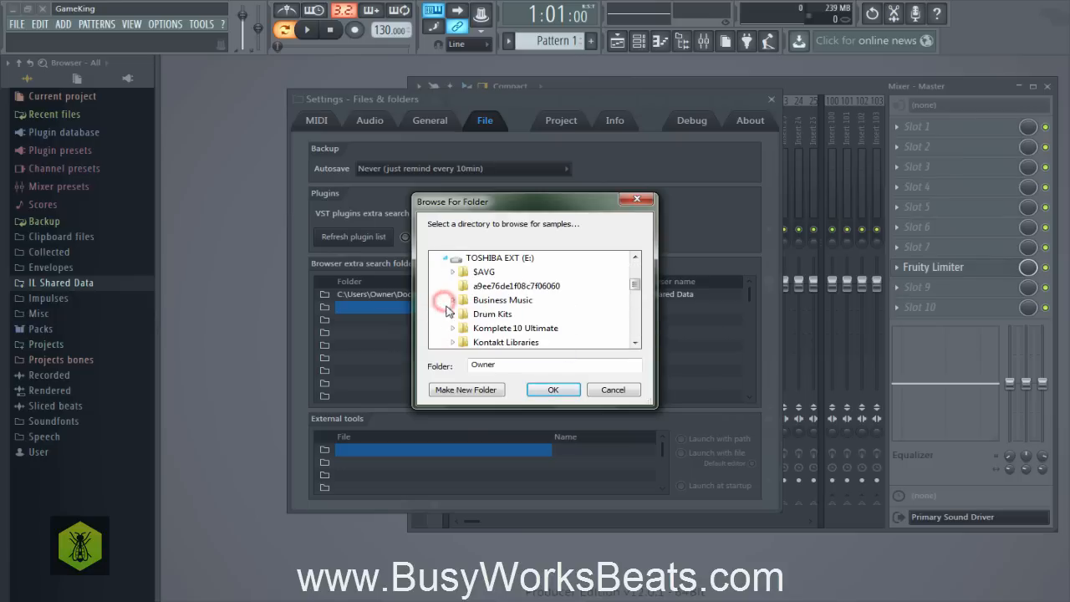
click(453, 315)
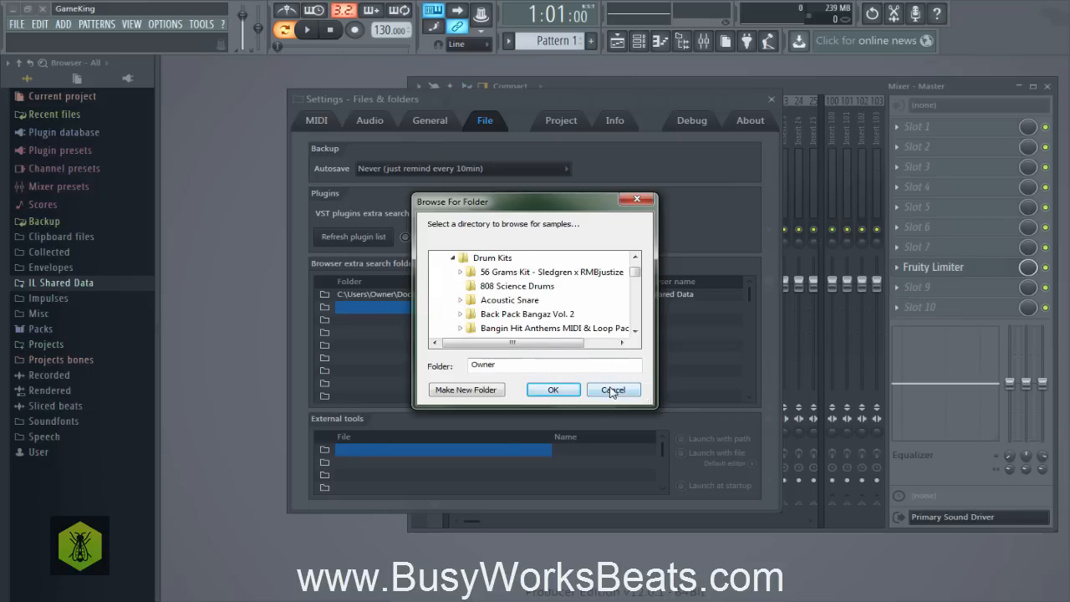
click(453, 258)
scroll(469, 303, down, 2)
scroll(469, 303, up, 1)
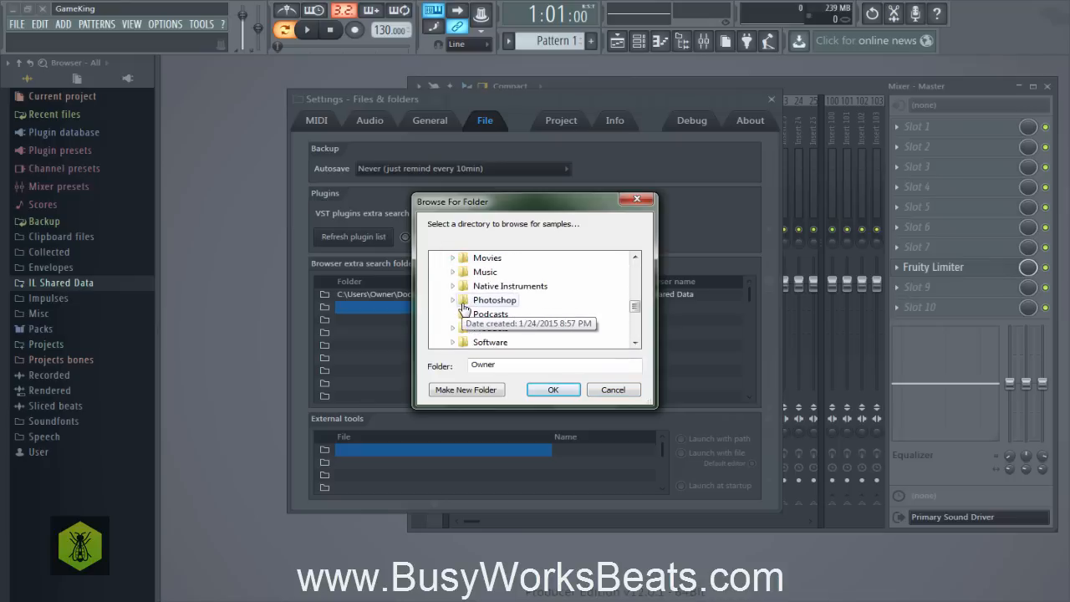
Choose Products\Ultimate Producer Bundle 2\Fire Drum Kit as the second browser extra search folder.
click(452, 326)
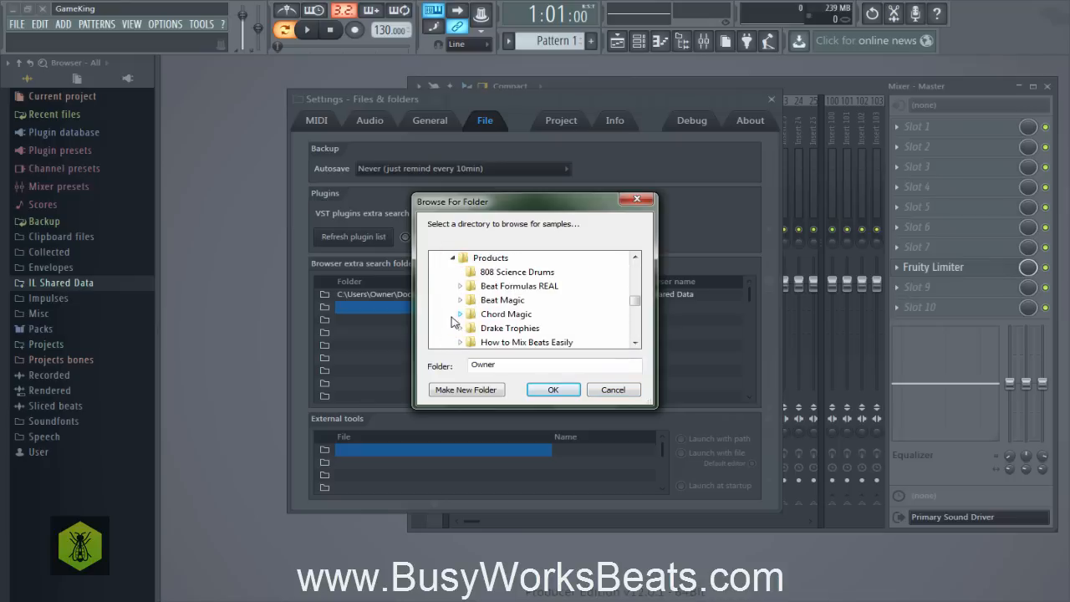
scroll(449, 307, down, 1)
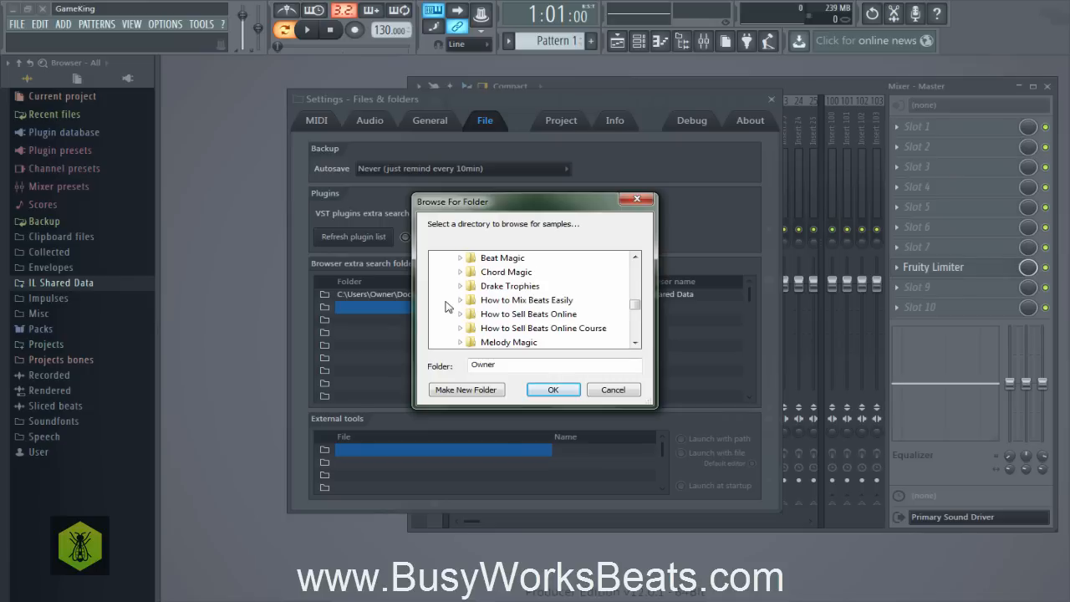
scroll(449, 308, down, 1)
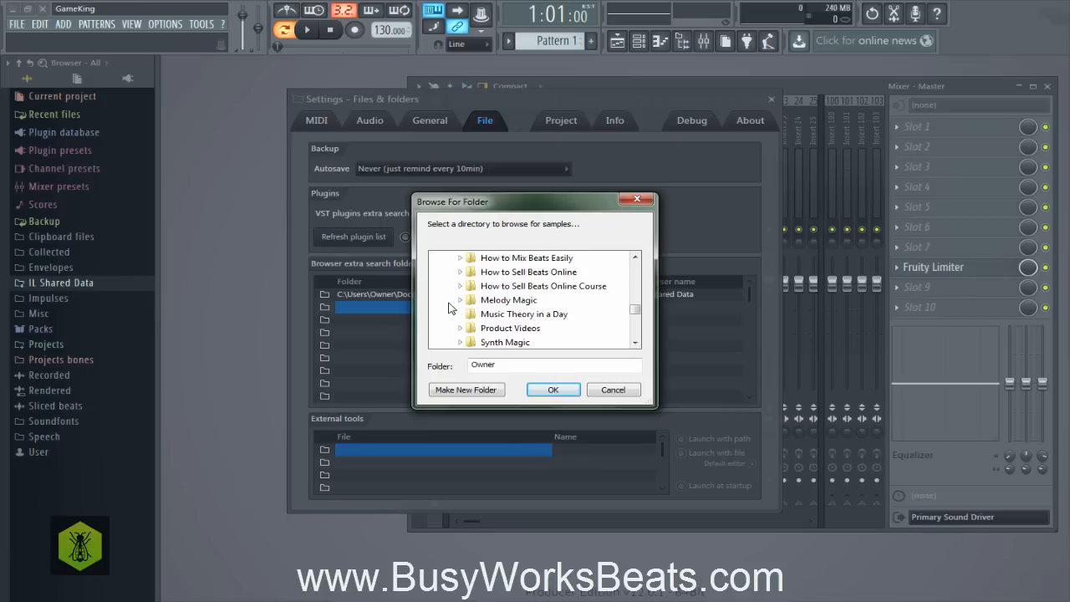
scroll(449, 309, down, 1)
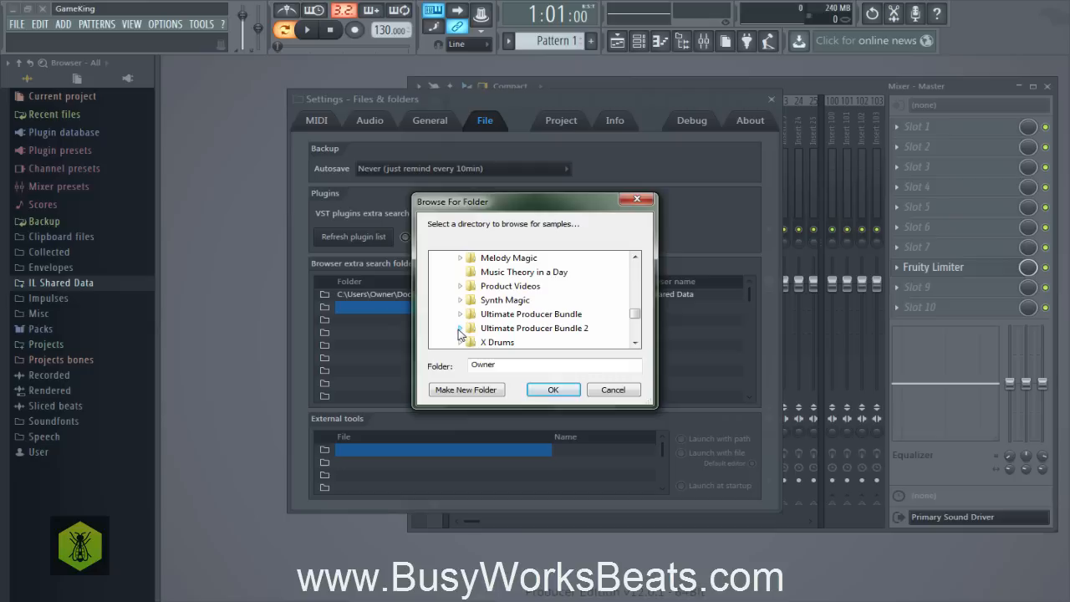
click(460, 329)
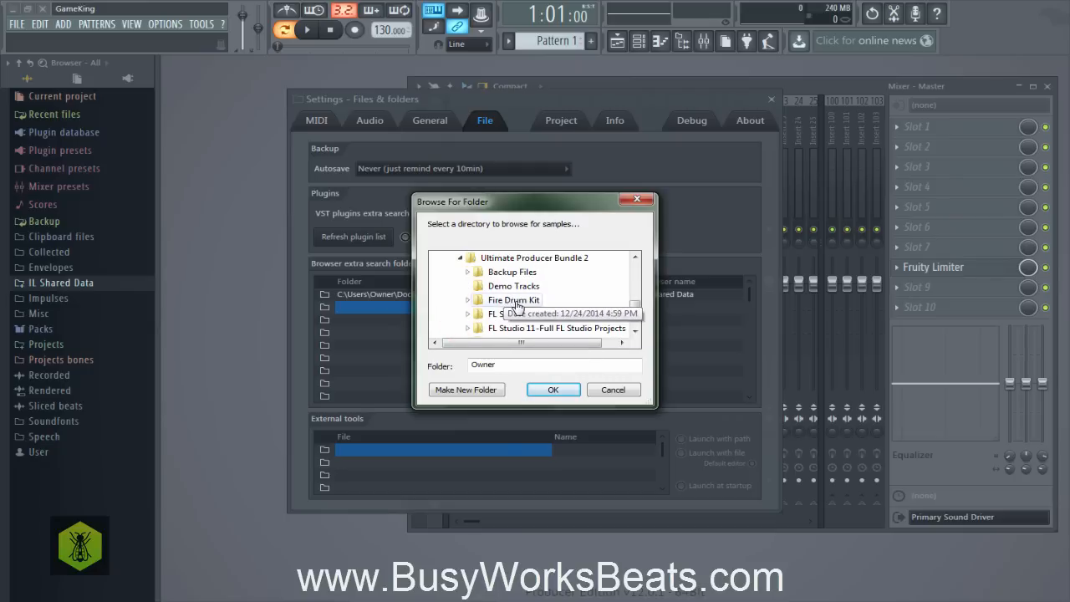
click(517, 302)
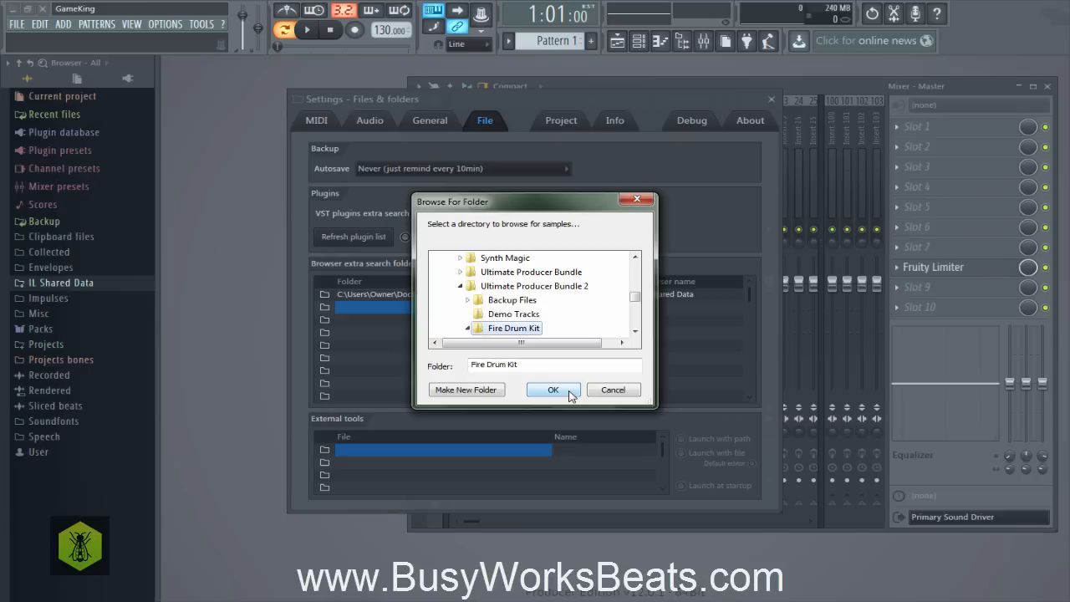
click(571, 394)
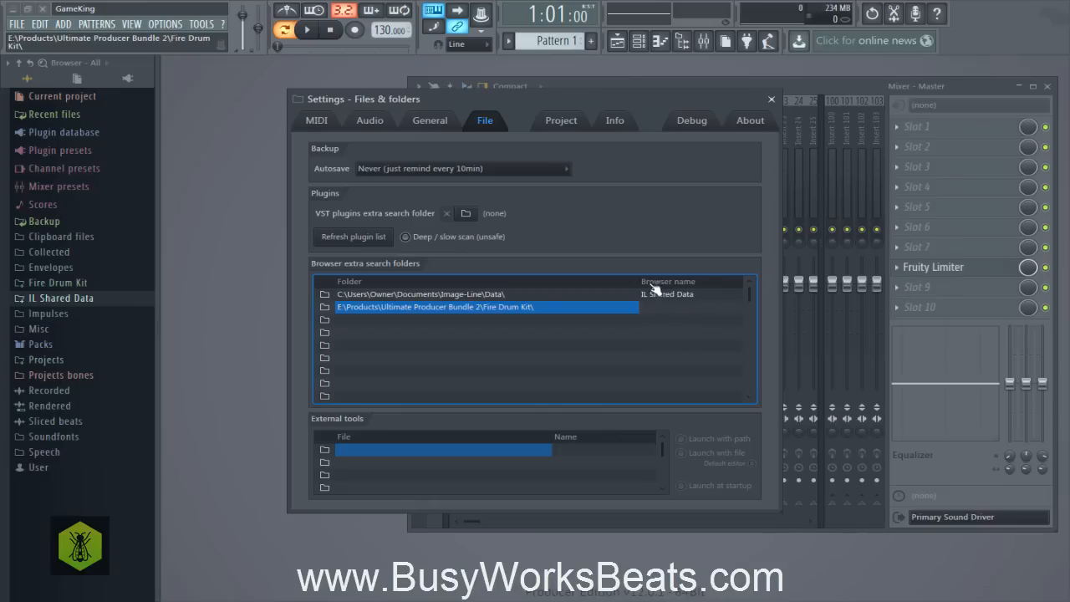
Give the added drum kit folder the browser name "Fire Drum Kit BusyWorksBeats" and refresh the browser.
click(659, 310)
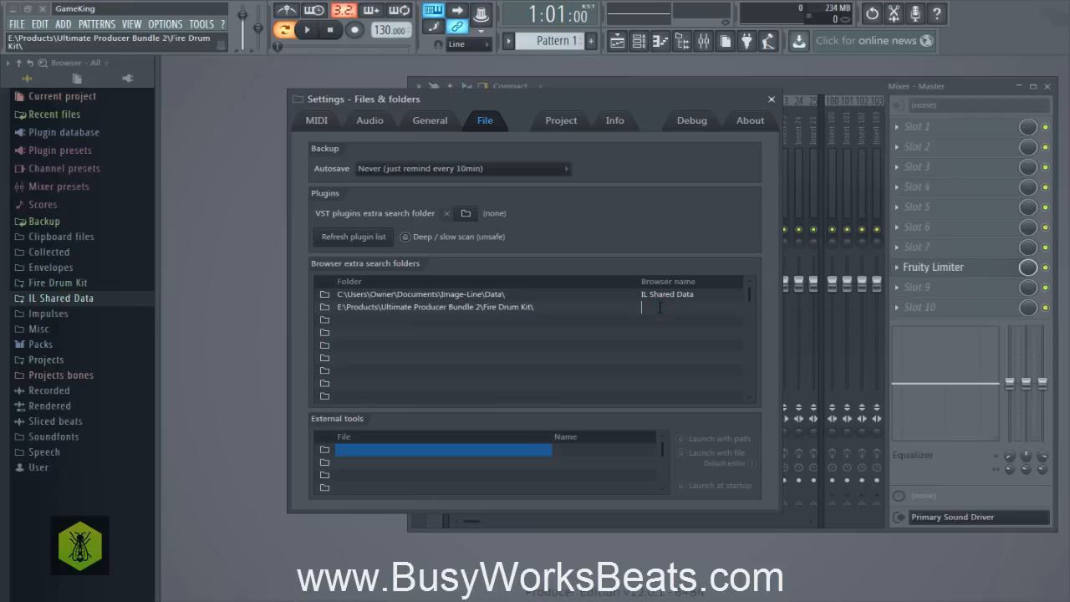
text(Drum Kit BusyWorksBeats)
key(Return)
click(651, 333)
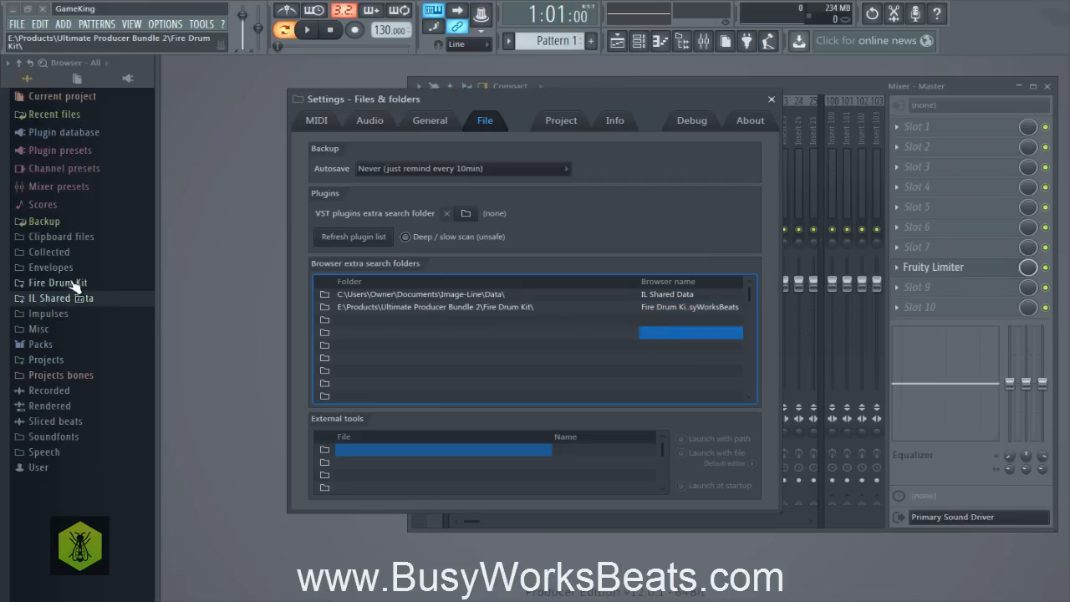
click(31, 63)
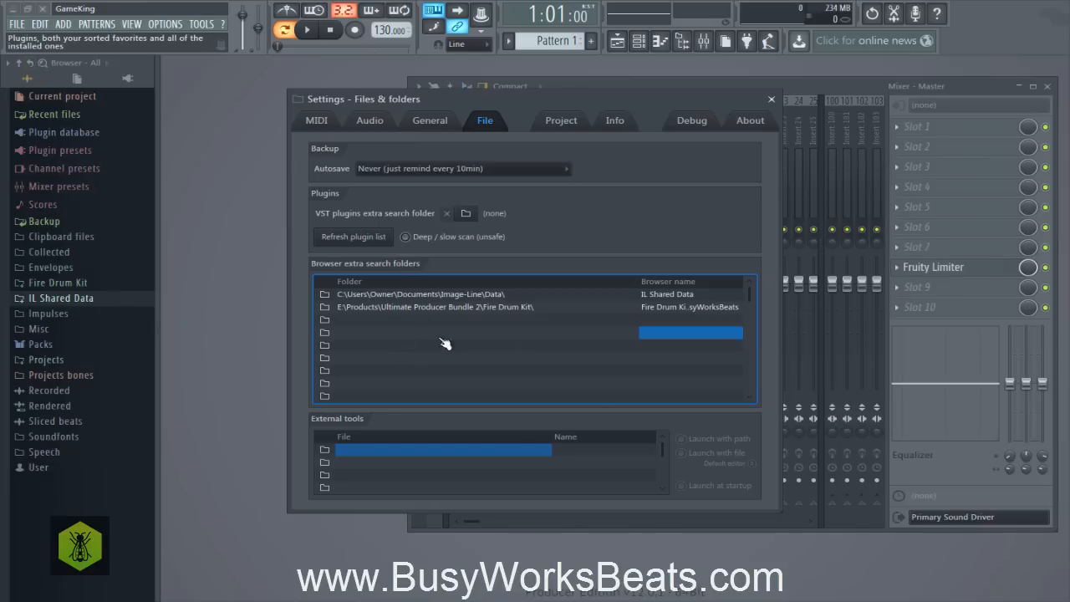
click(31, 63)
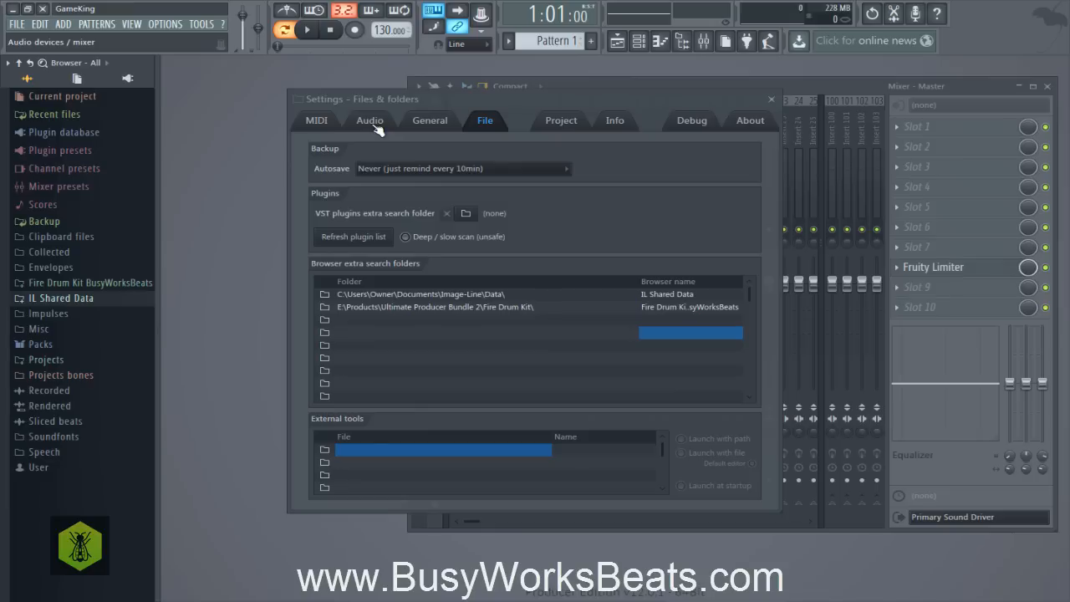
Examine the MIDI input and output device settings, including the Enable option of the Komplete Kontrol - 1 input.
click(335, 121)
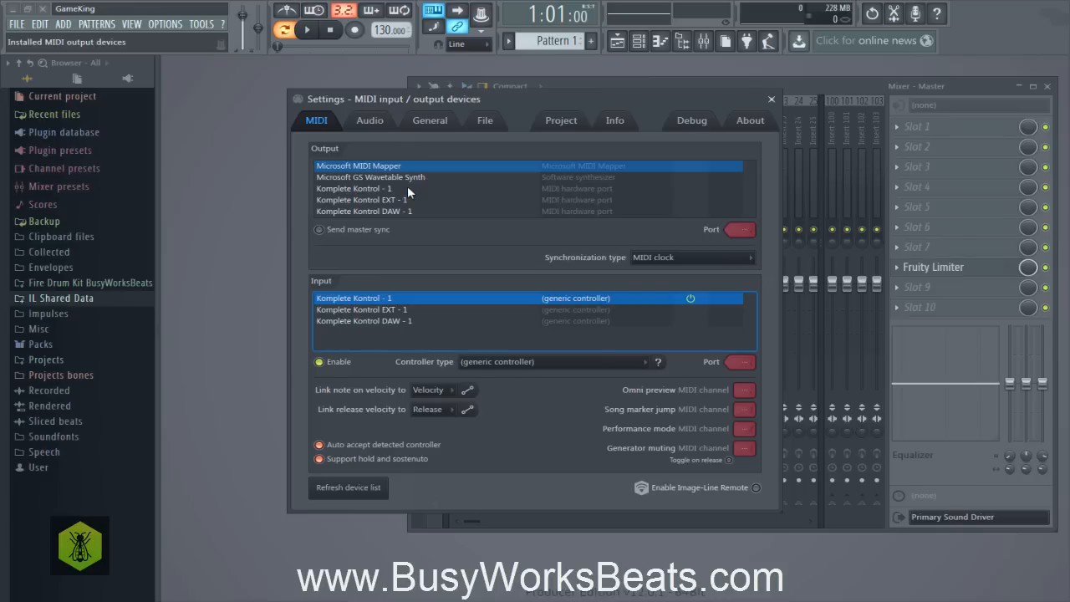
click(370, 121)
click(316, 120)
click(366, 122)
click(334, 122)
click(320, 361)
click(320, 361)
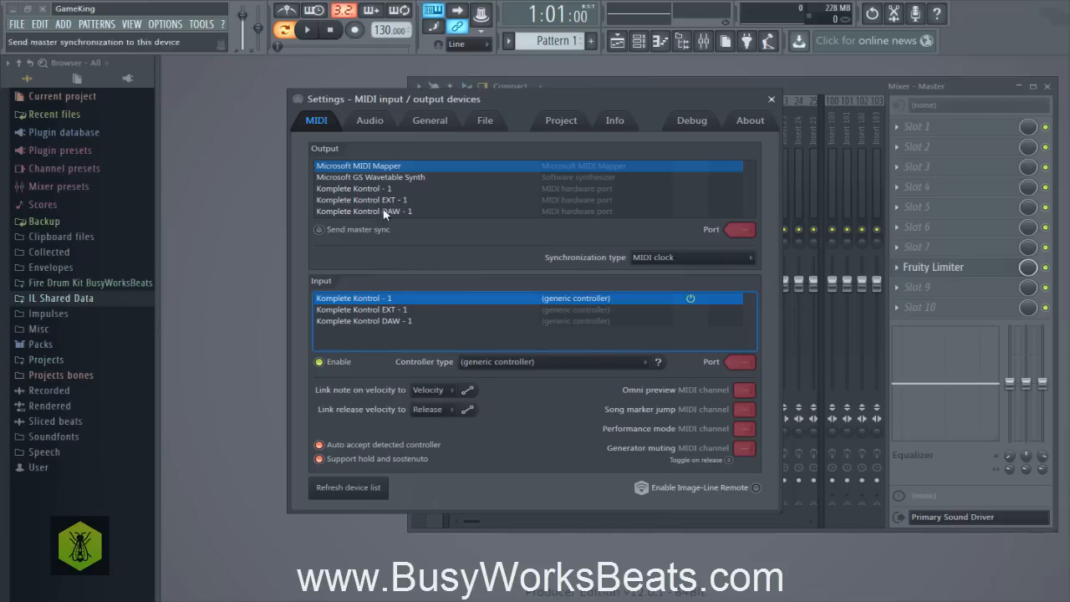
Open the Audio settings page, view the list of installed audio devices and dismiss it without choosing one.
click(371, 121)
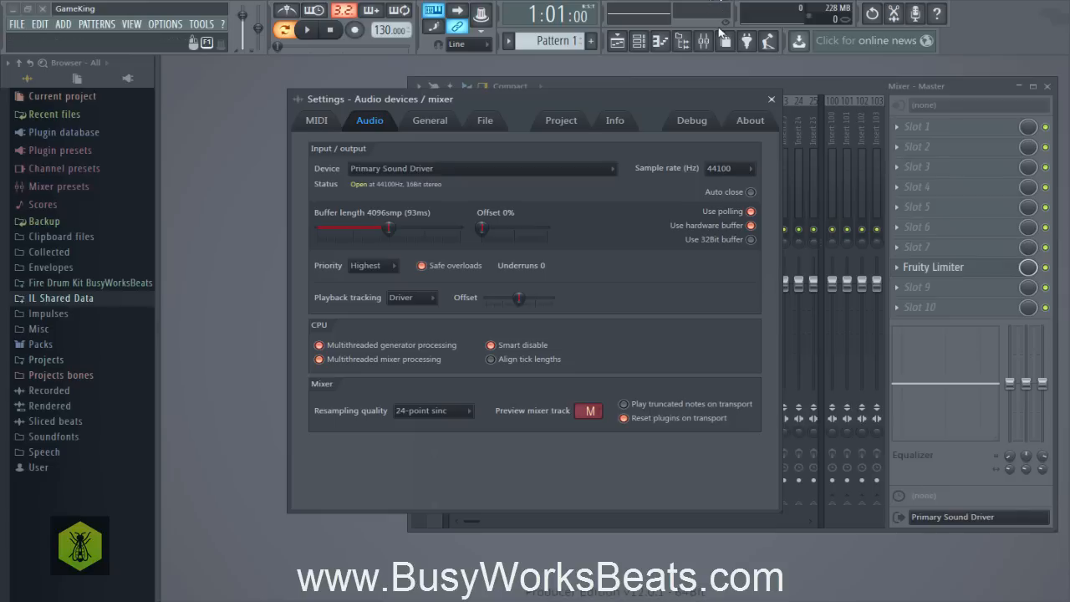
click(532, 170)
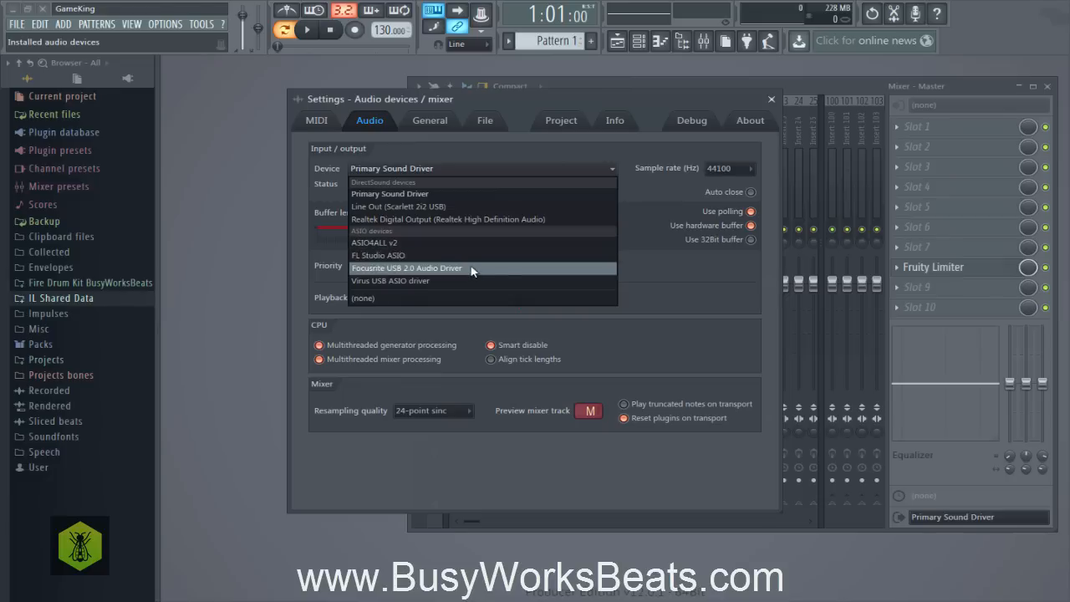
click(468, 152)
click(474, 167)
click(649, 287)
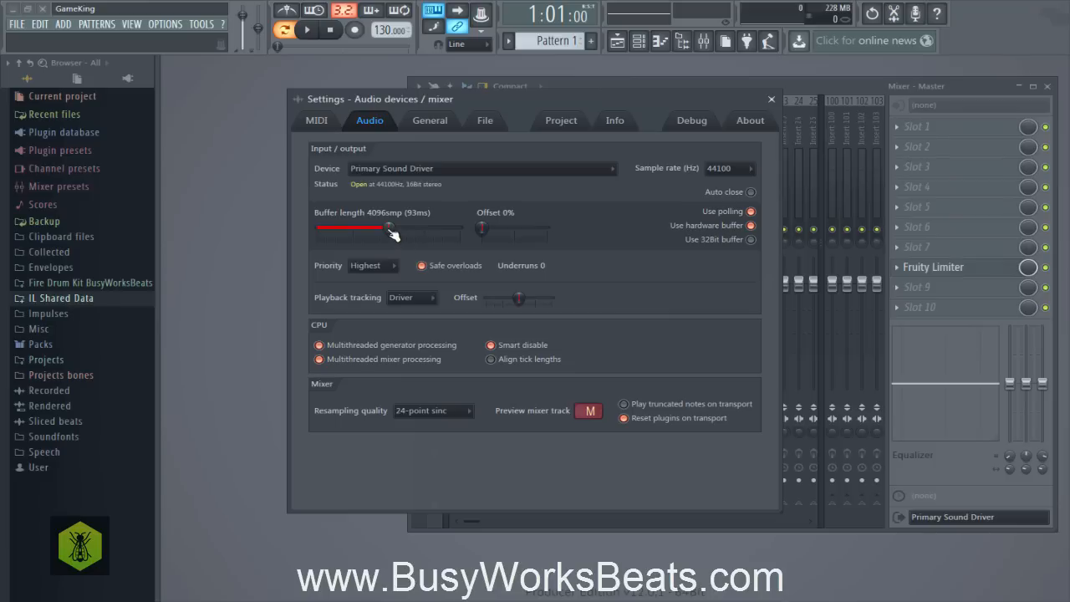
Reduce the Primary Sound Driver's buffer length to about 3136 samples.
drag(389, 228, 383, 226)
drag(385, 230, 358, 226)
drag(363, 231, 378, 234)
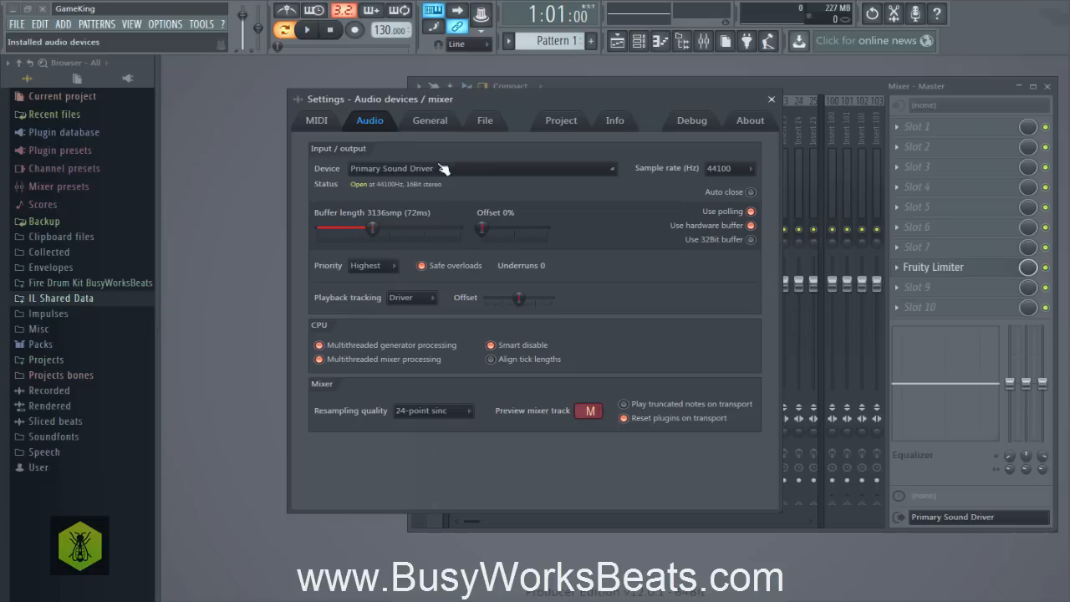
Select ASIO4ALL v2 as the audio device, then view its ASIO buffer size panel and close it.
click(443, 170)
click(410, 241)
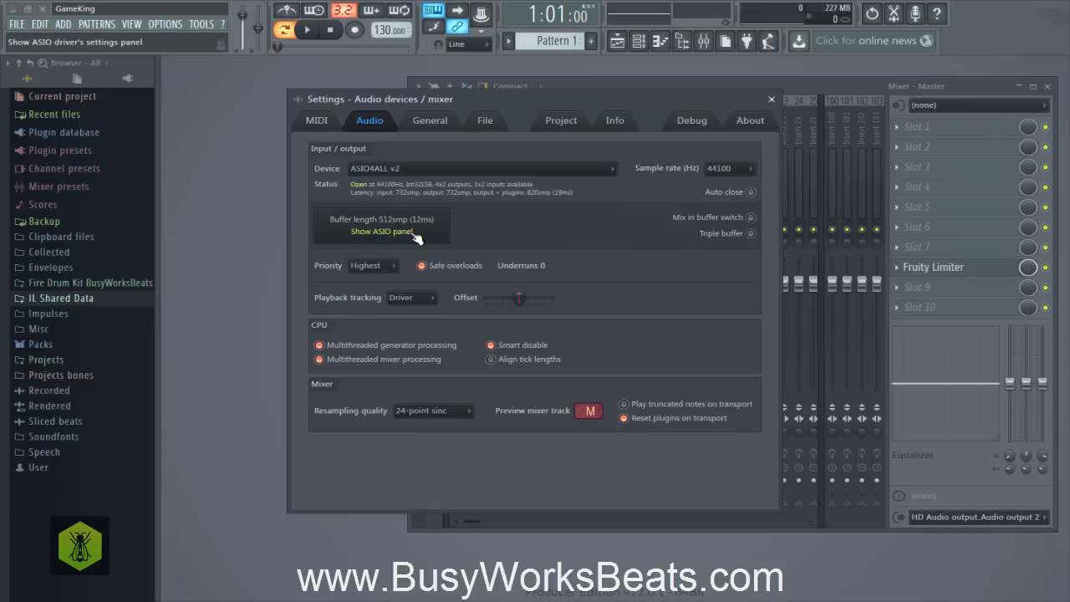
click(412, 233)
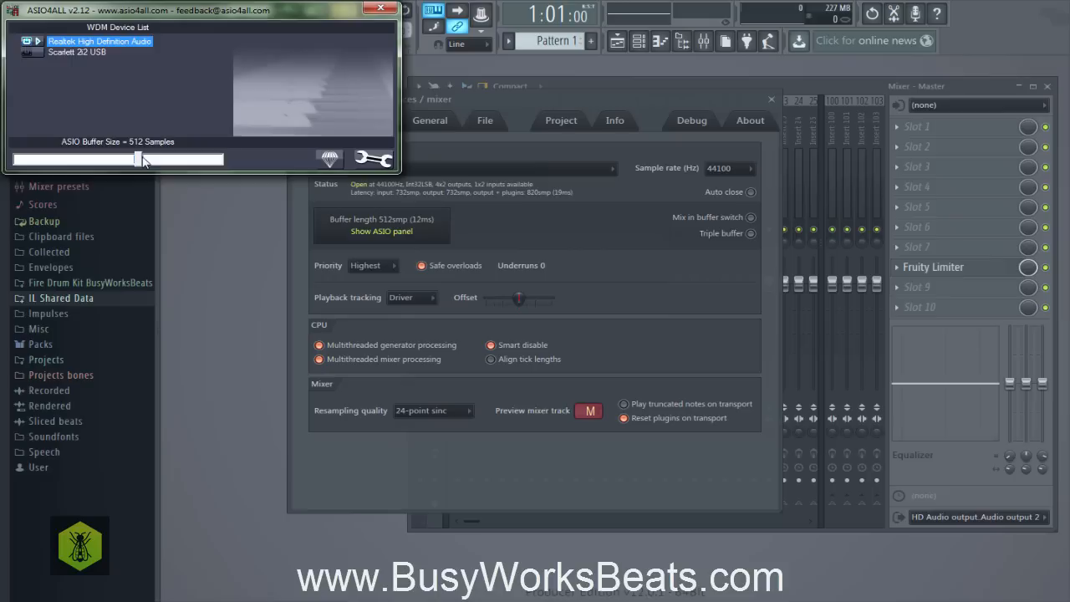
click(380, 10)
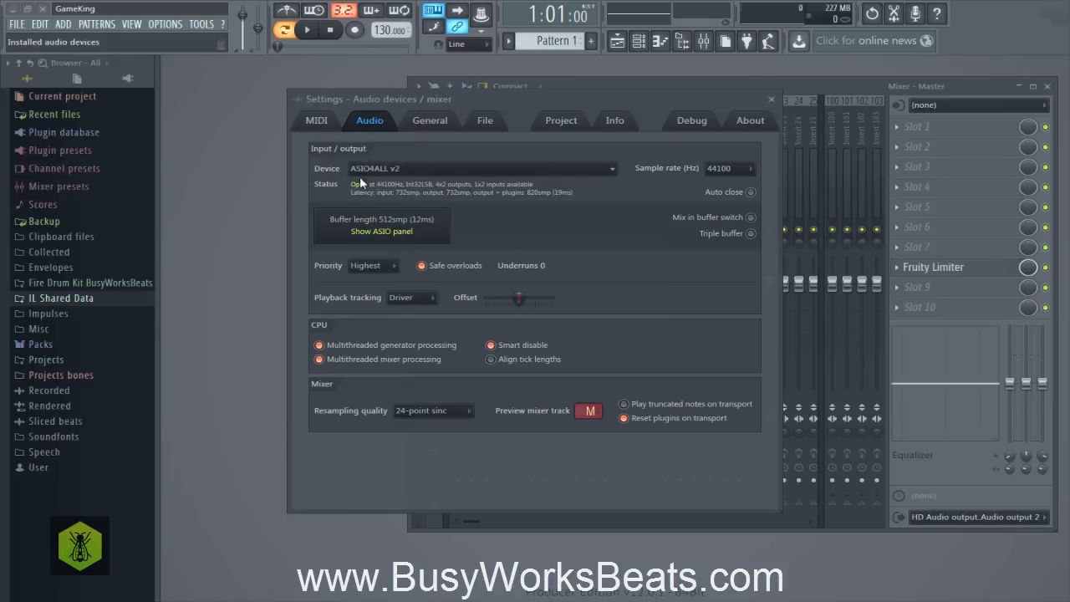
Set the audio device to Line Out (Scarlett 2i2 USB) with a buffer length of about 1856 samples.
click(418, 170)
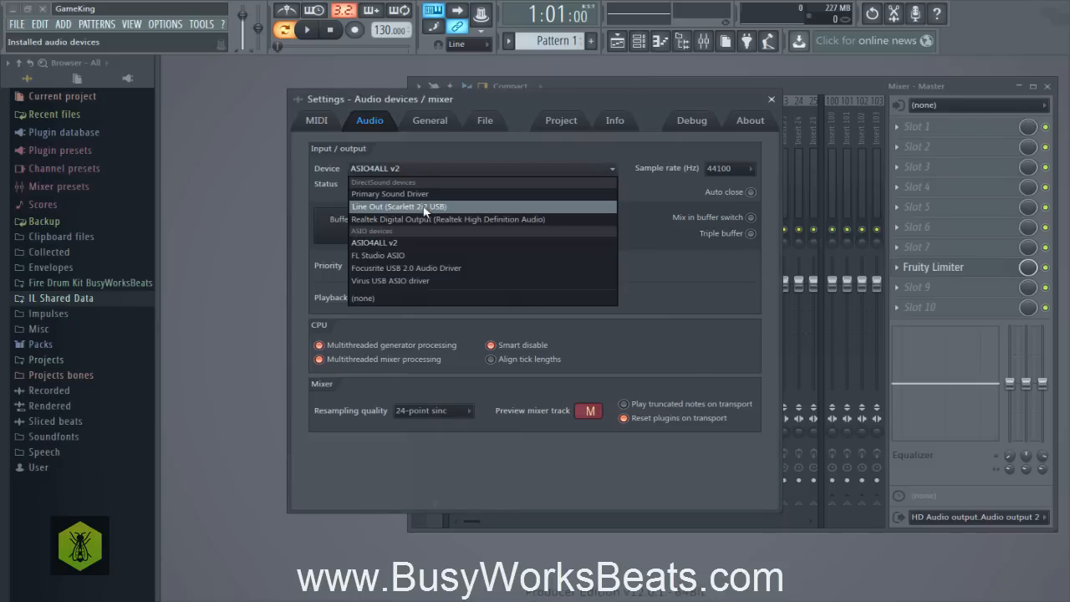
click(428, 206)
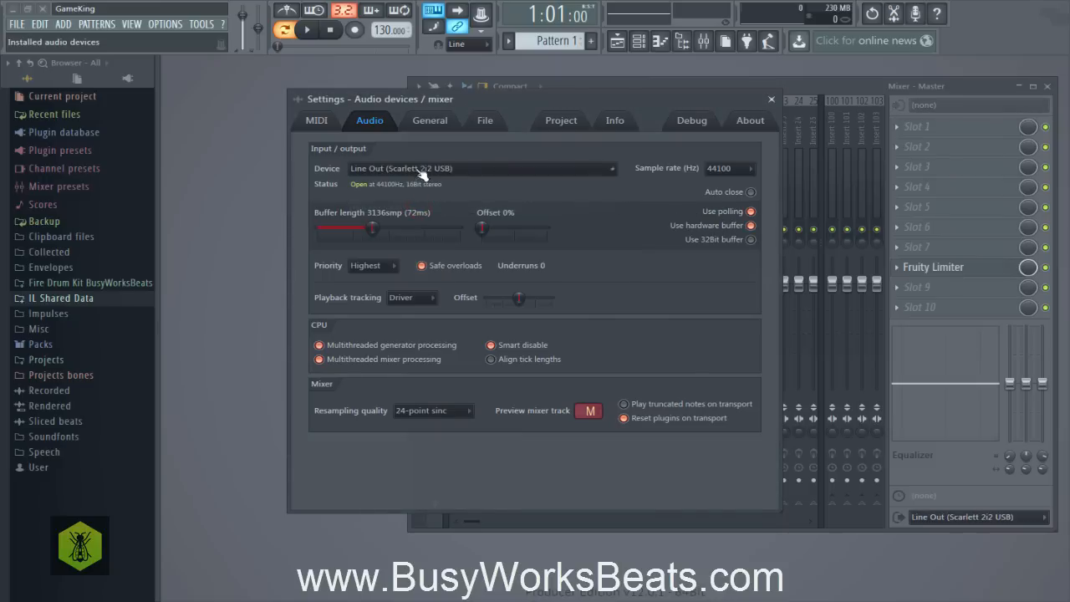
drag(372, 226, 350, 227)
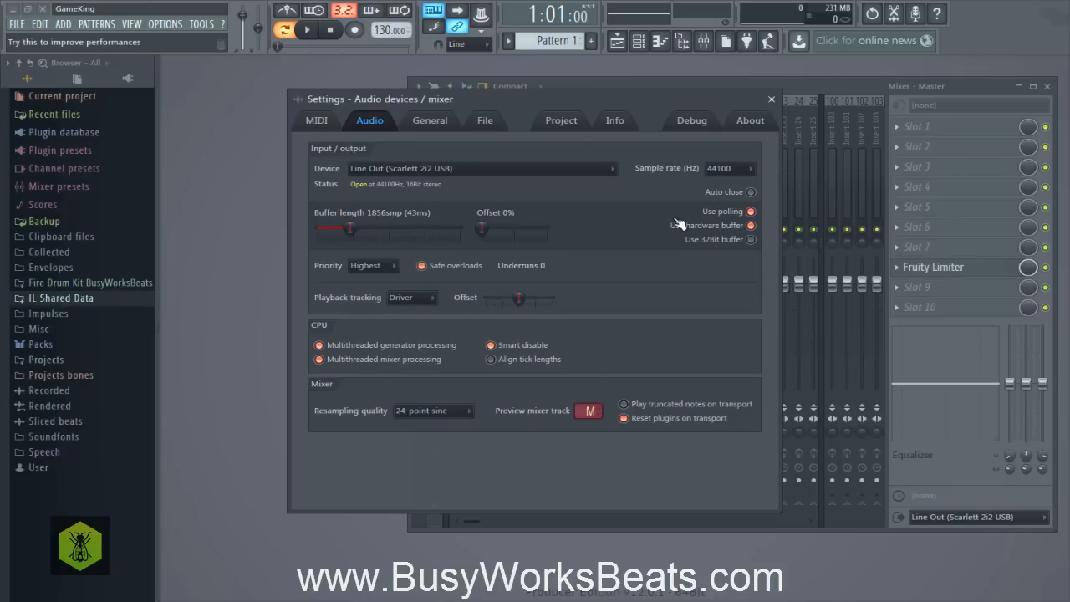
Look through the General, File and Project settings pages, including the project's advanced options.
click(438, 127)
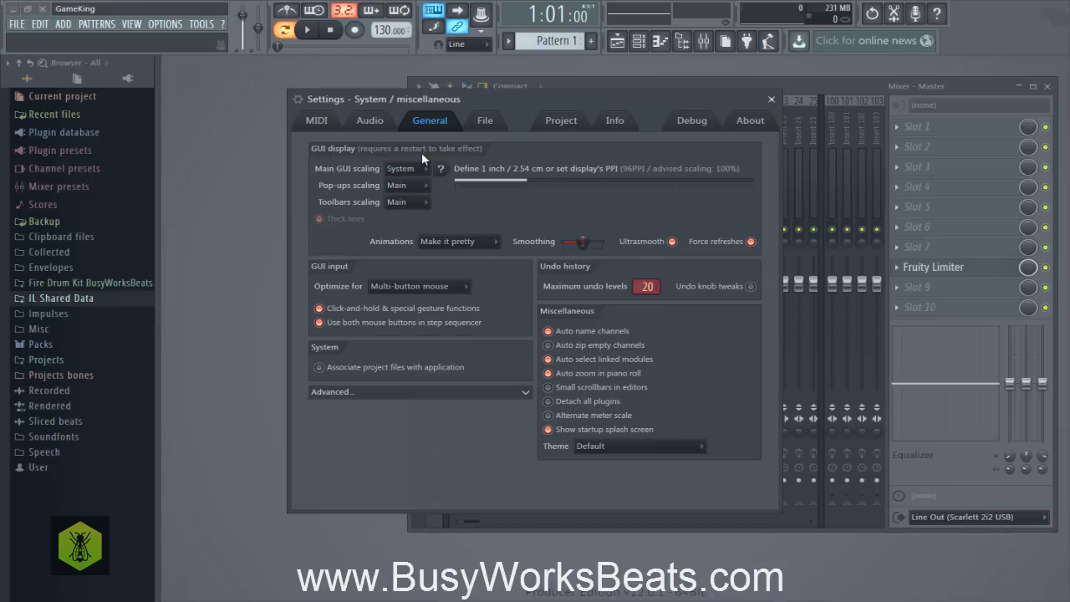
click(486, 123)
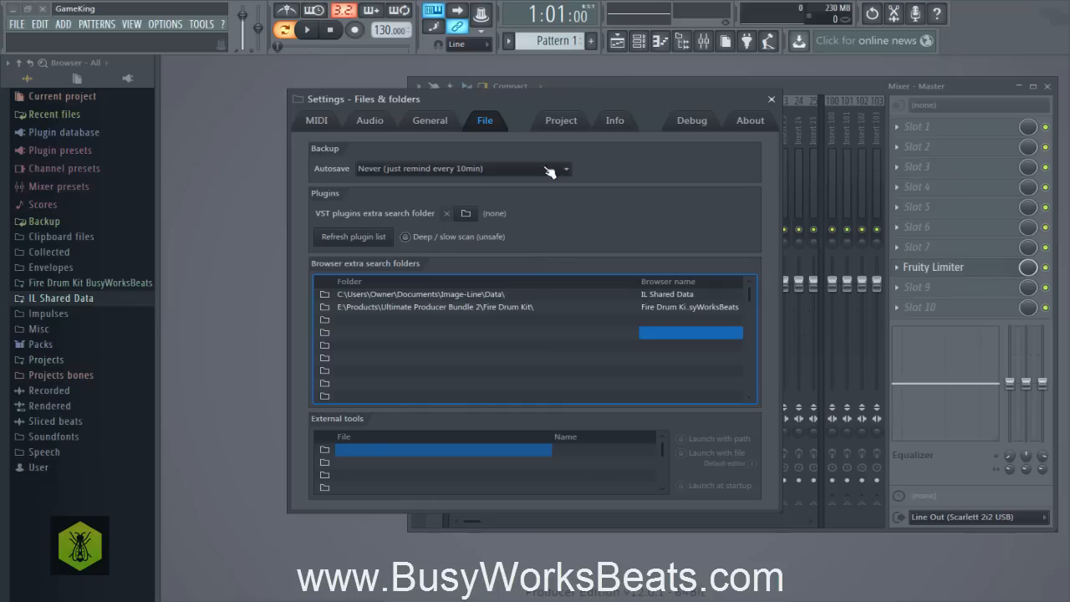
click(562, 120)
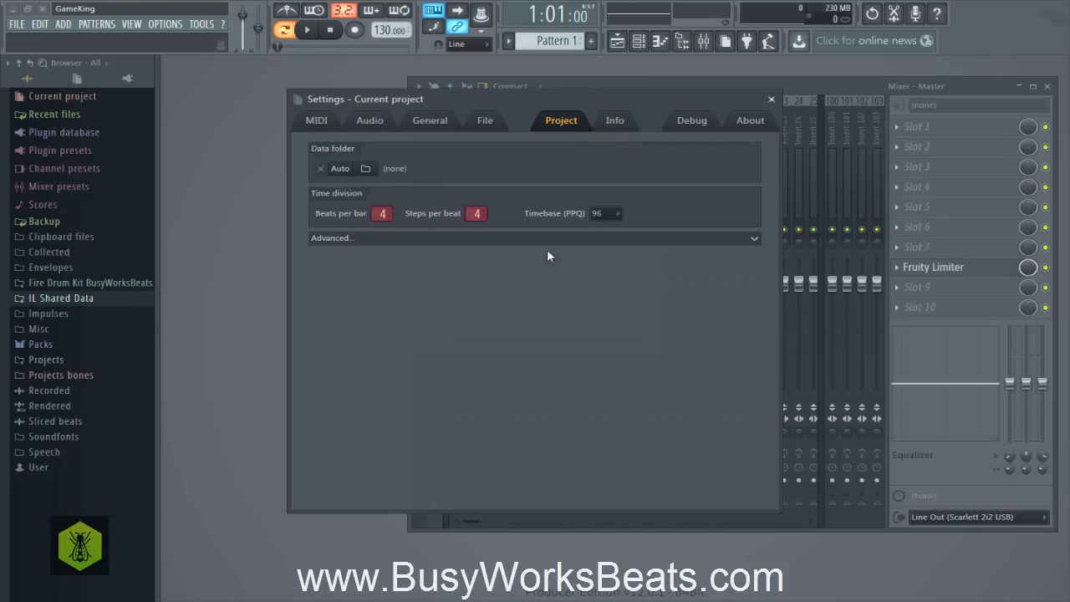
click(754, 241)
click(752, 242)
Open the project Info page and examine the Title and Author fields without entering anything.
click(615, 123)
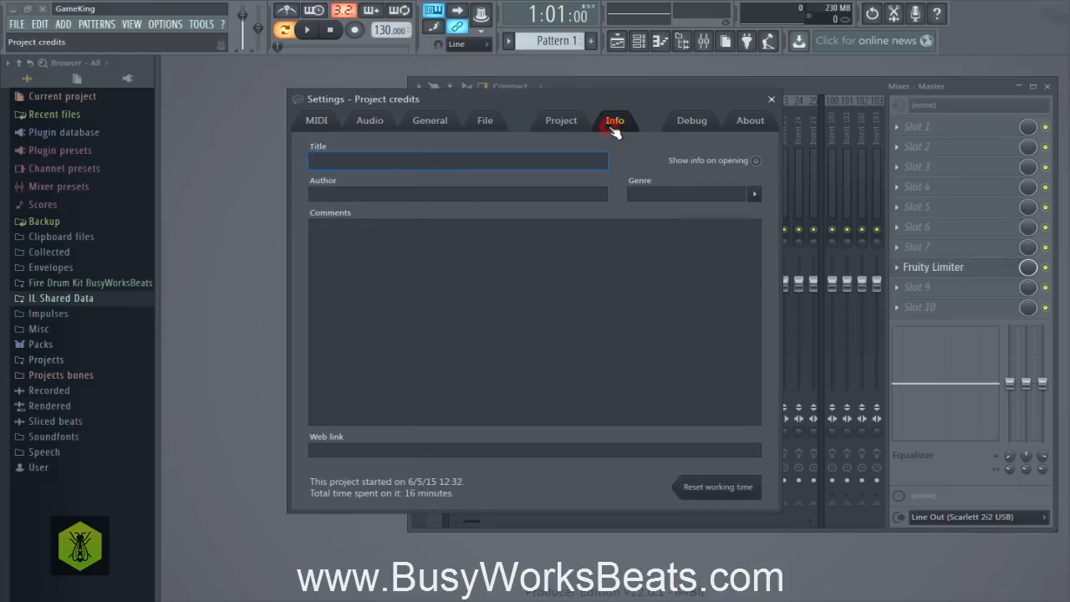
click(522, 158)
click(355, 158)
click(393, 193)
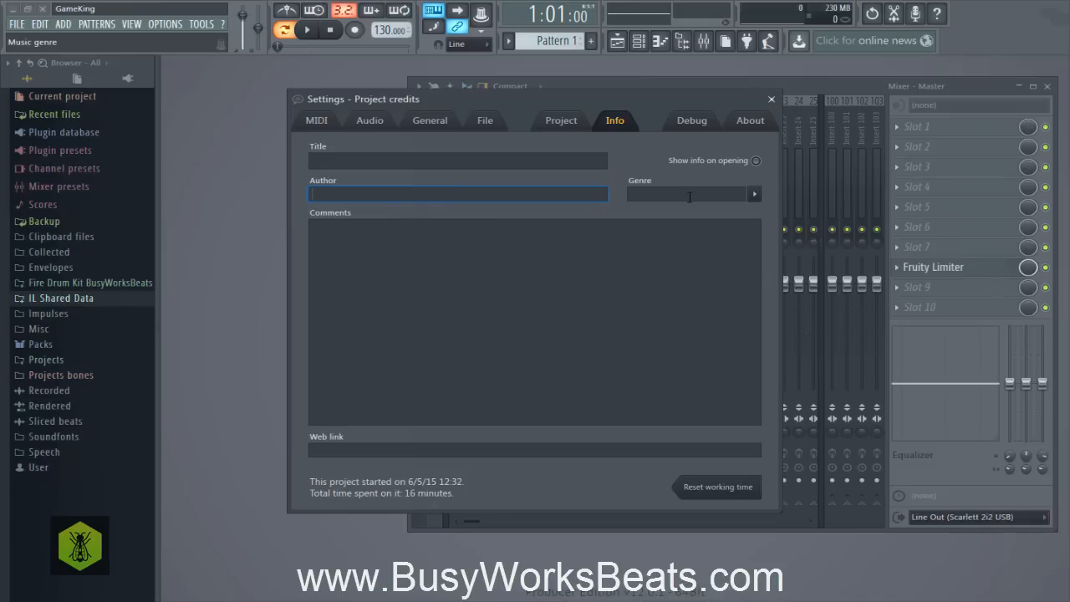
Examine the project info's Genre choices and its Comments and Web link fields without entering anything.
click(734, 192)
click(757, 195)
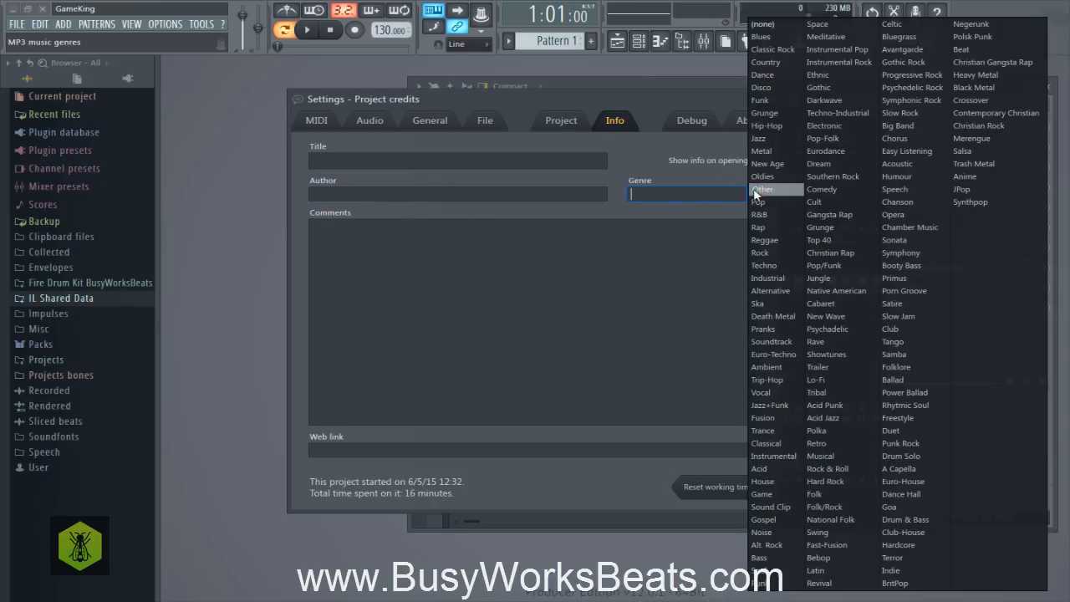
click(664, 228)
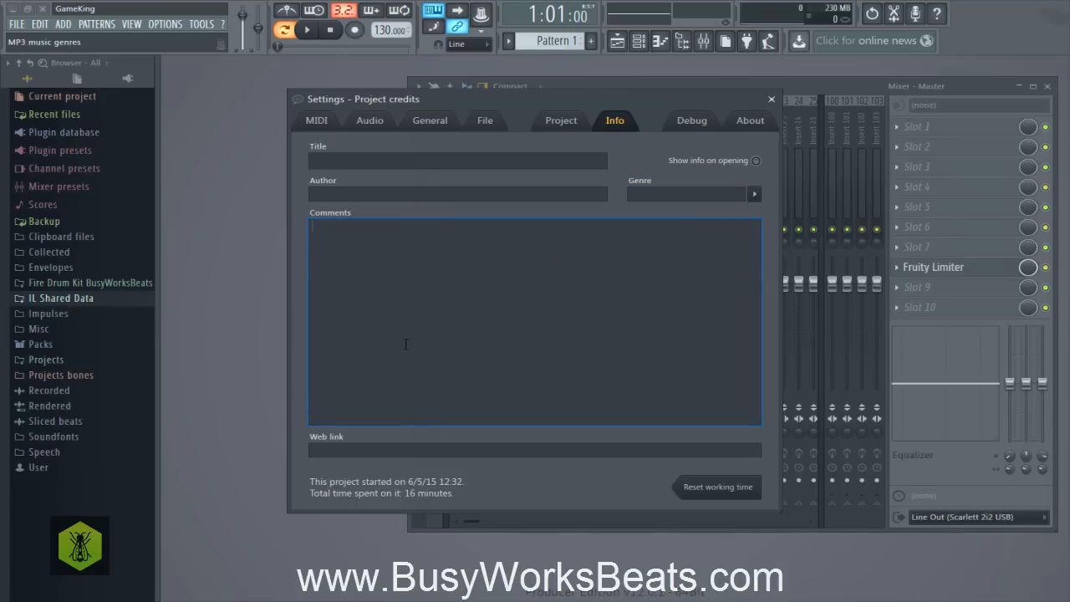
click(411, 451)
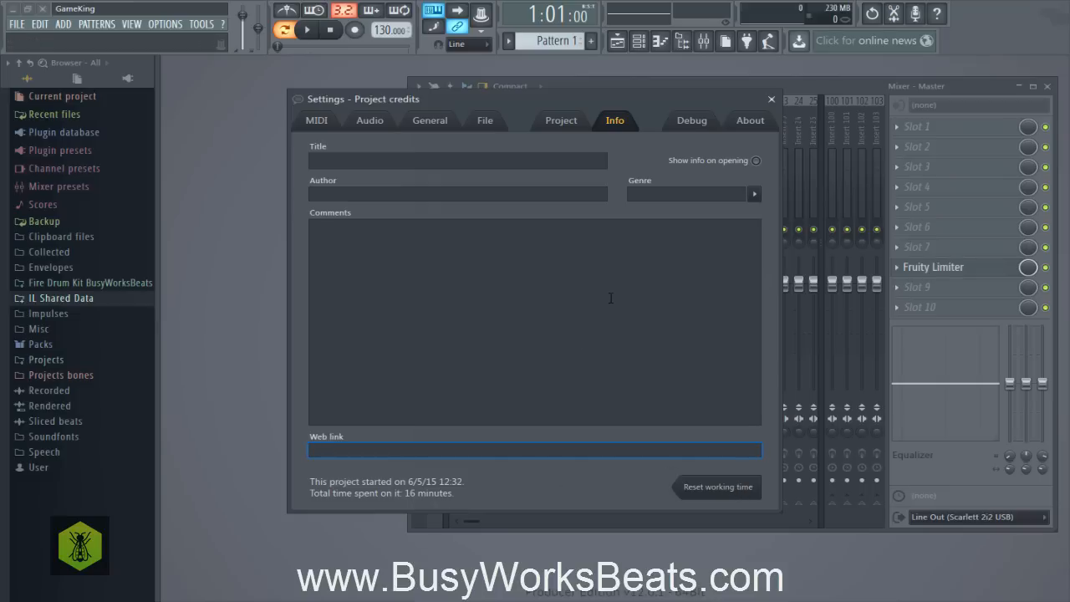
Look through the Debug log, the About page with its Email and Password fields, and the File settings, and close the settings.
click(687, 124)
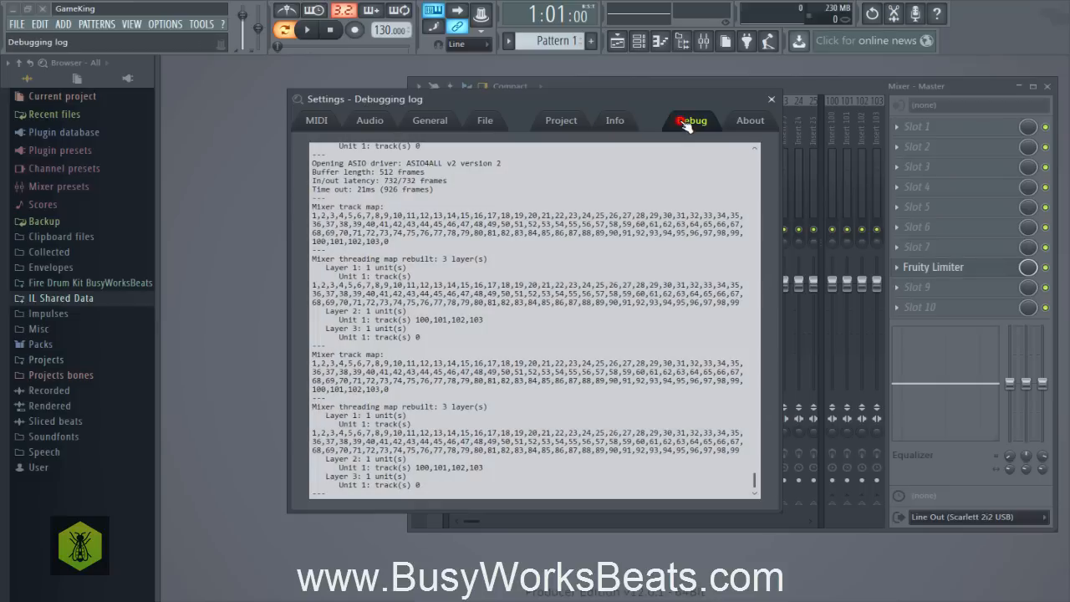
click(743, 126)
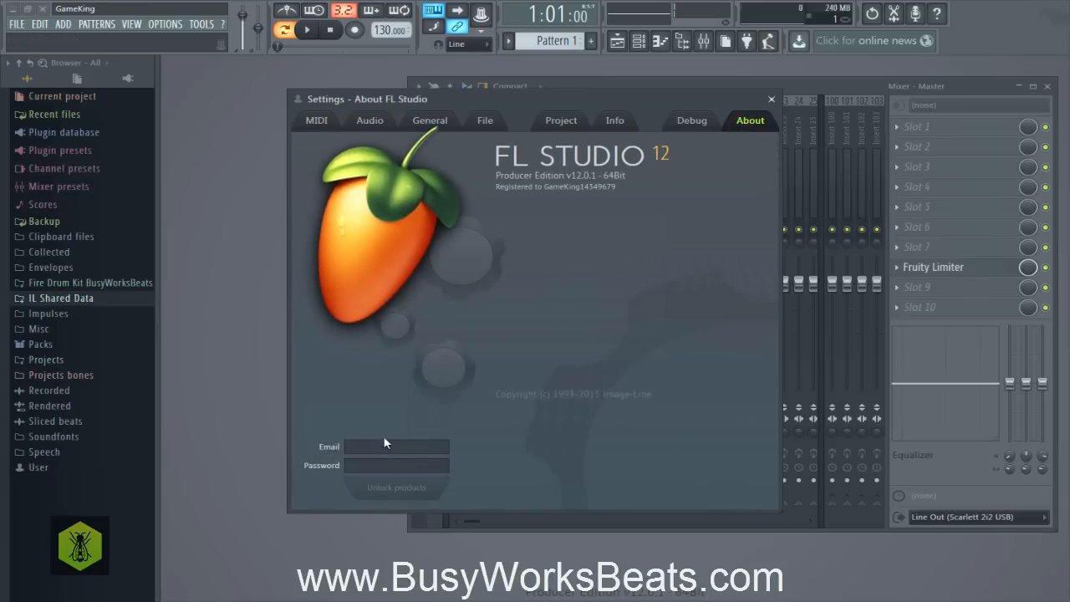
click(373, 445)
click(383, 465)
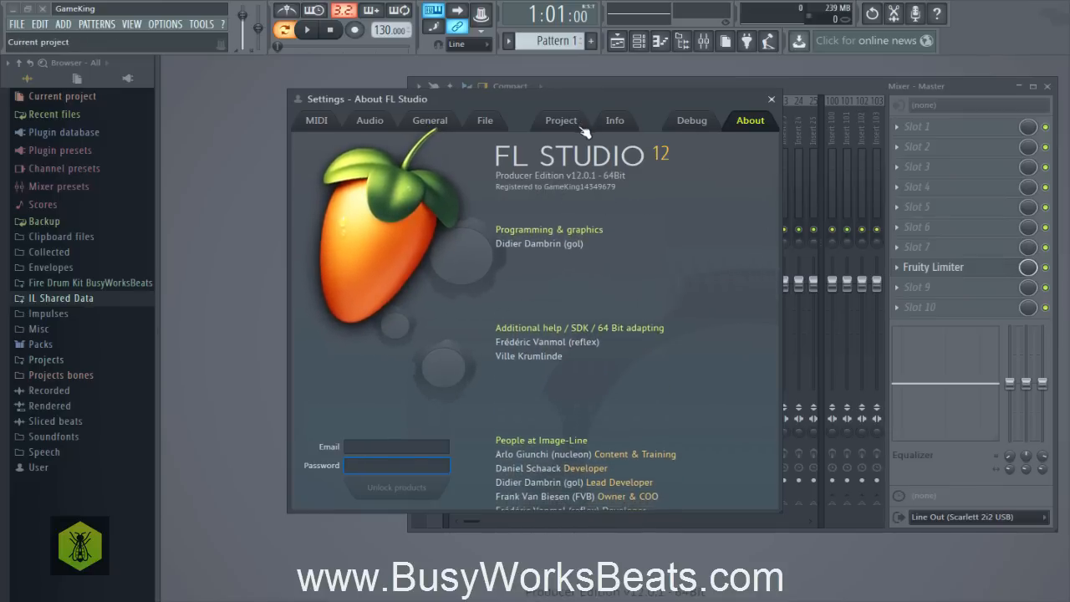
click(482, 125)
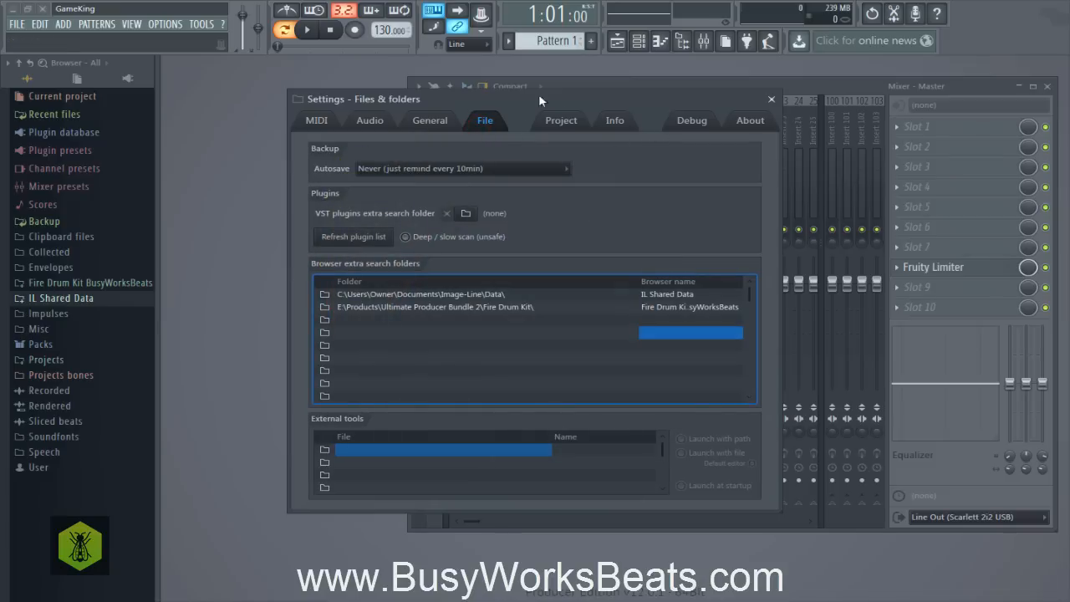
click(769, 100)
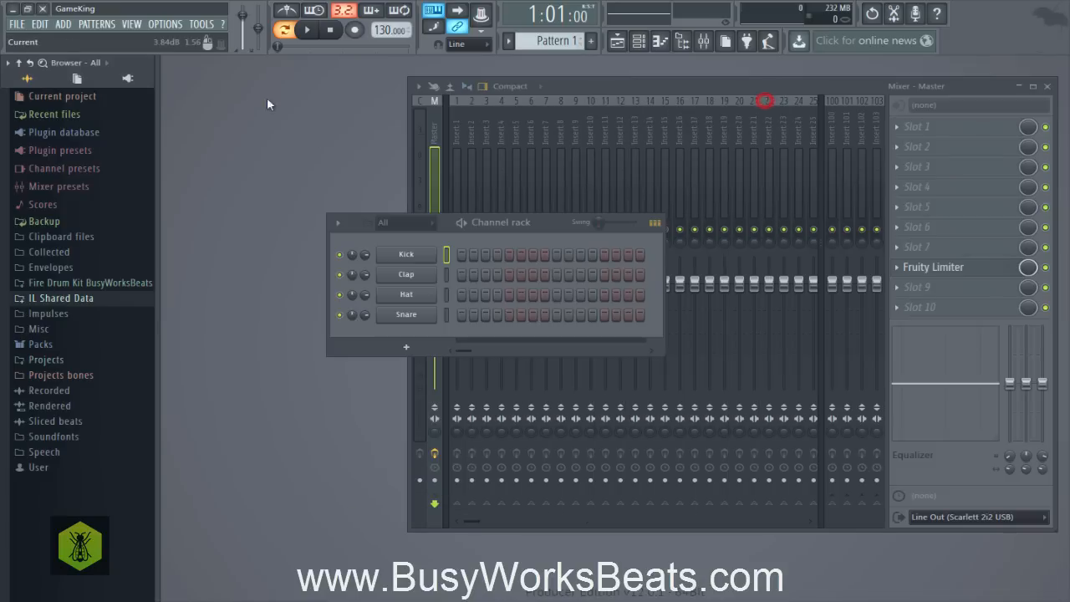
Reopen the MIDI settings to view the input and output devices, and close them.
click(166, 23)
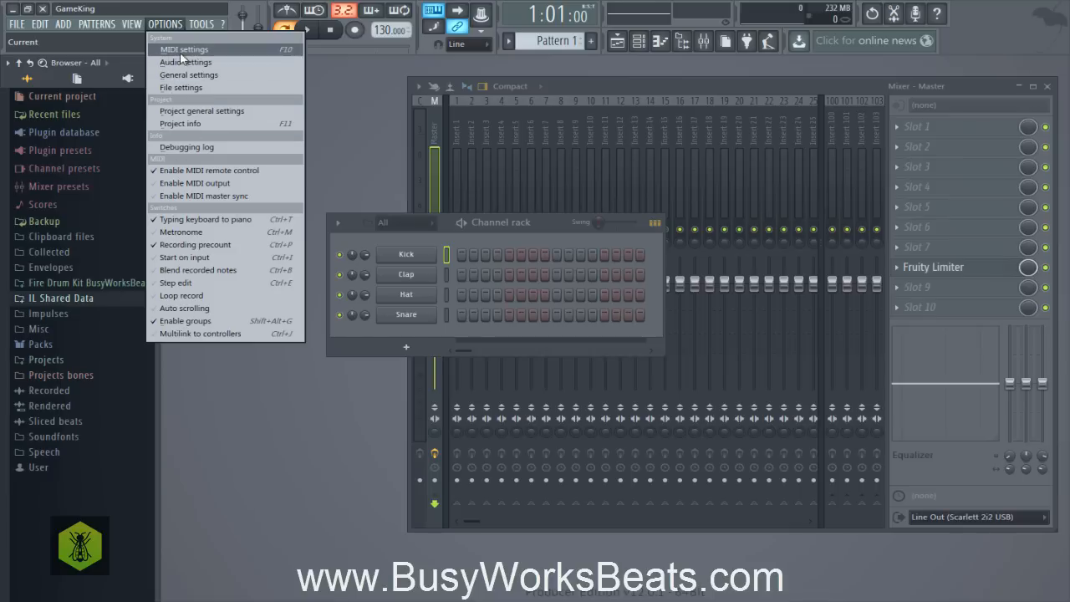
click(191, 52)
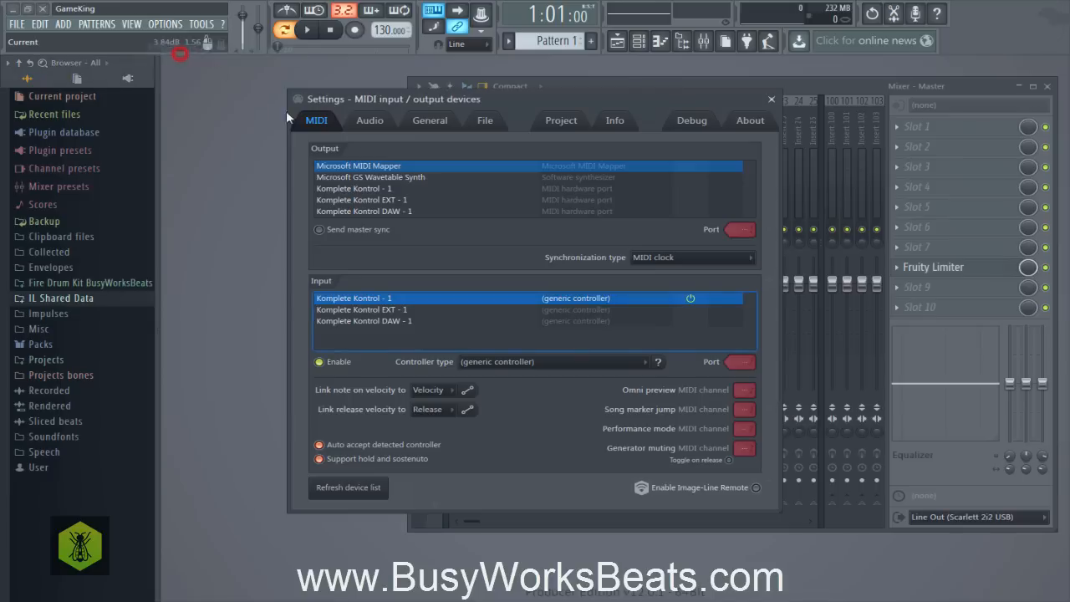
click(771, 99)
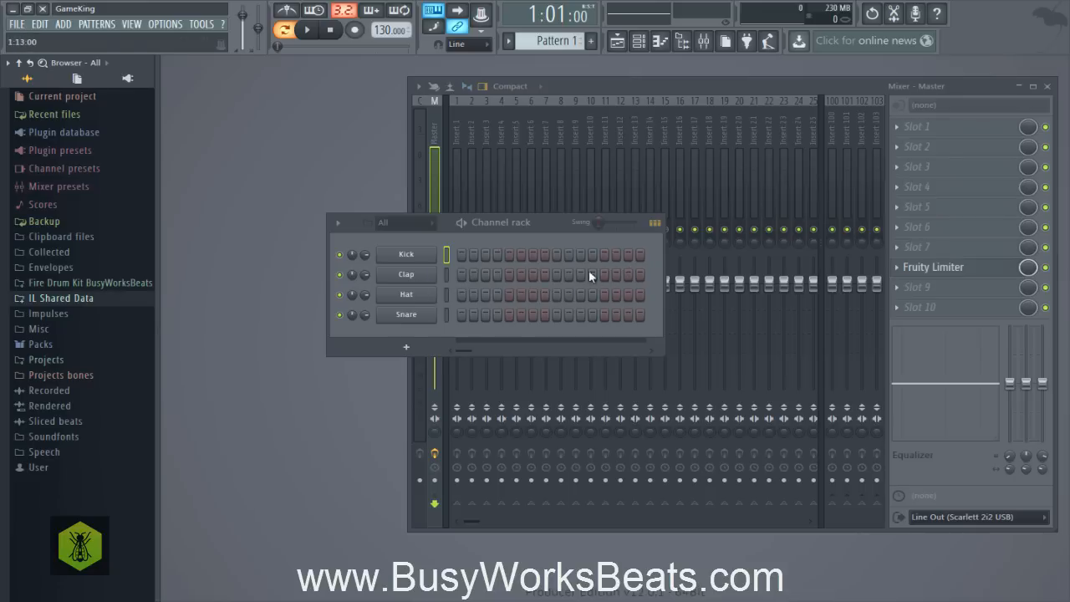
Reposition the Channel rack slightly and view its channel options.
click(551, 226)
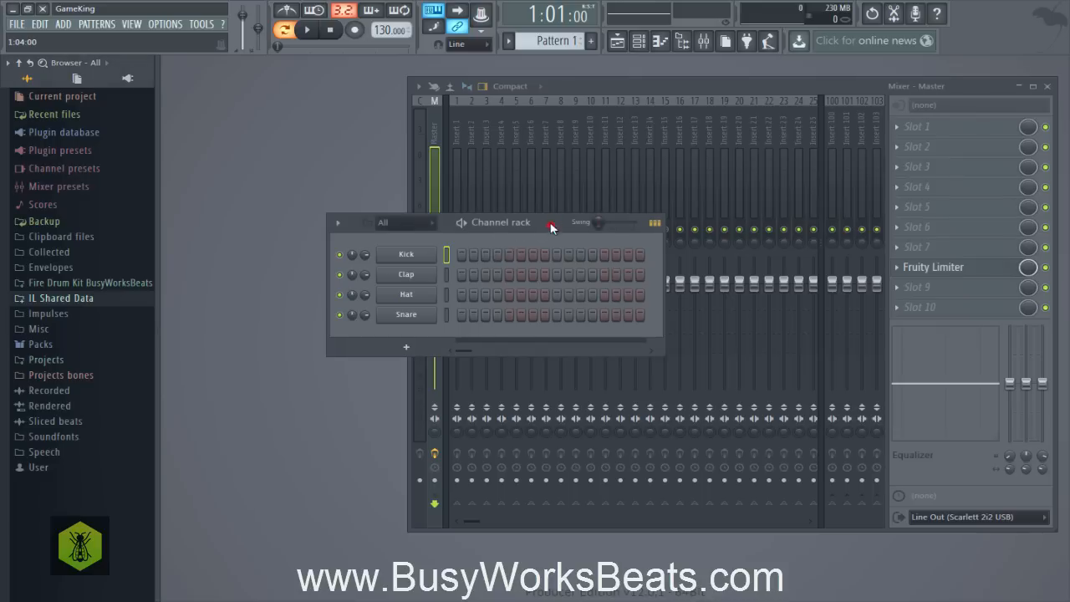
drag(550, 226, 549, 208)
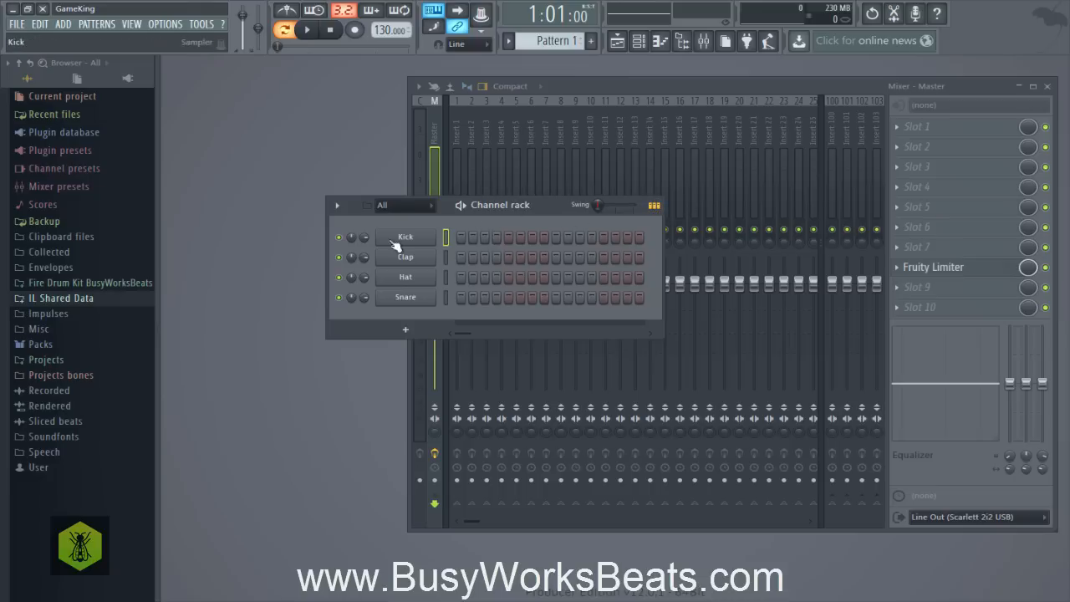
click(340, 205)
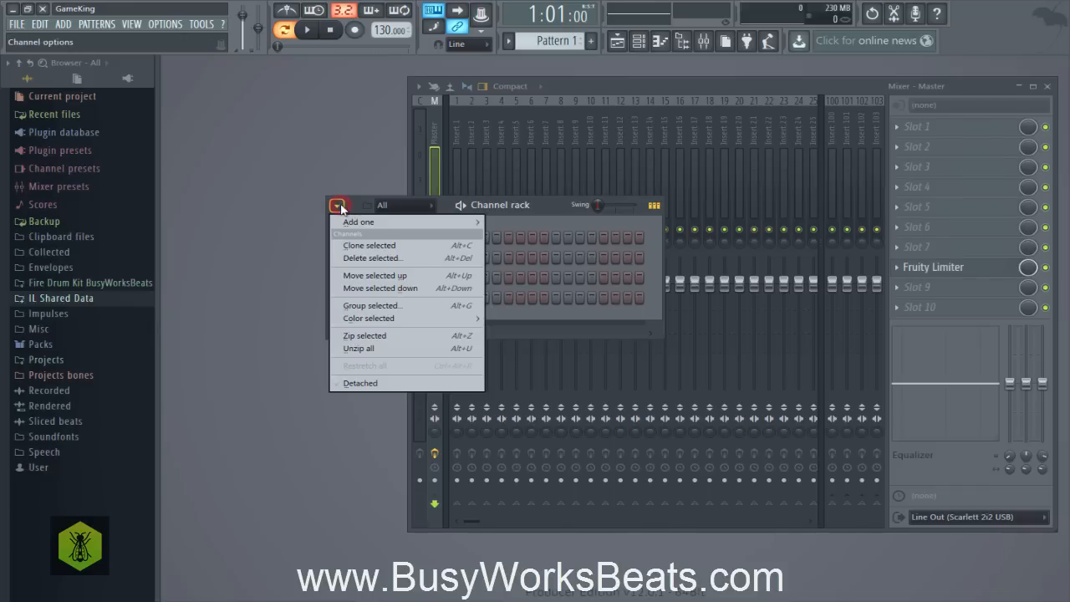
click(340, 205)
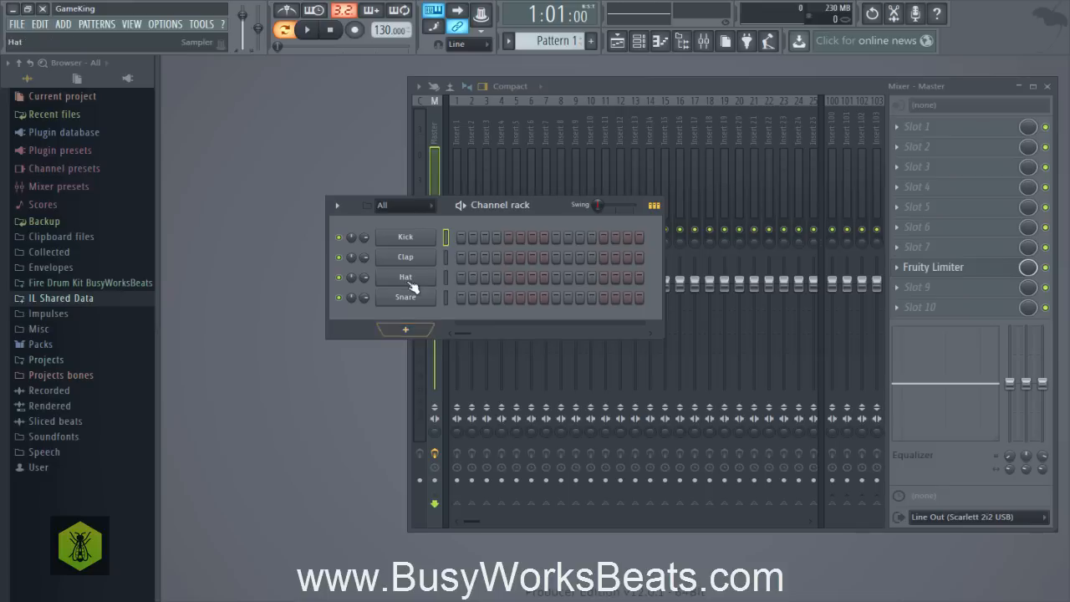
click(411, 201)
drag(516, 204, 478, 199)
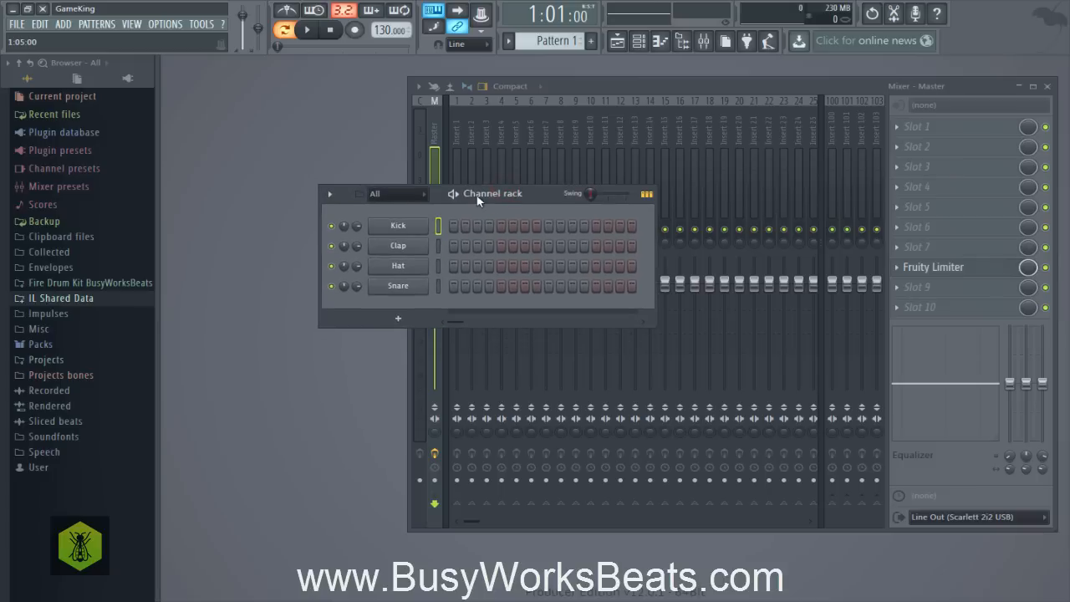
View the Kick channel's sampler settings, close them, and select the Clap, Hat and Snare channels one after another.
click(436, 226)
click(398, 227)
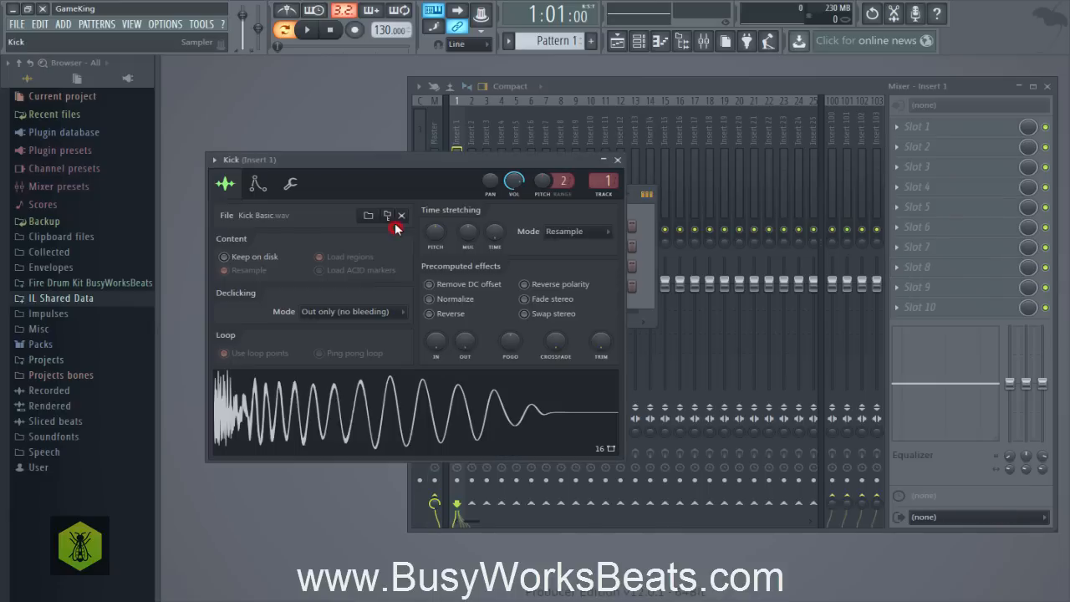
click(618, 160)
click(438, 245)
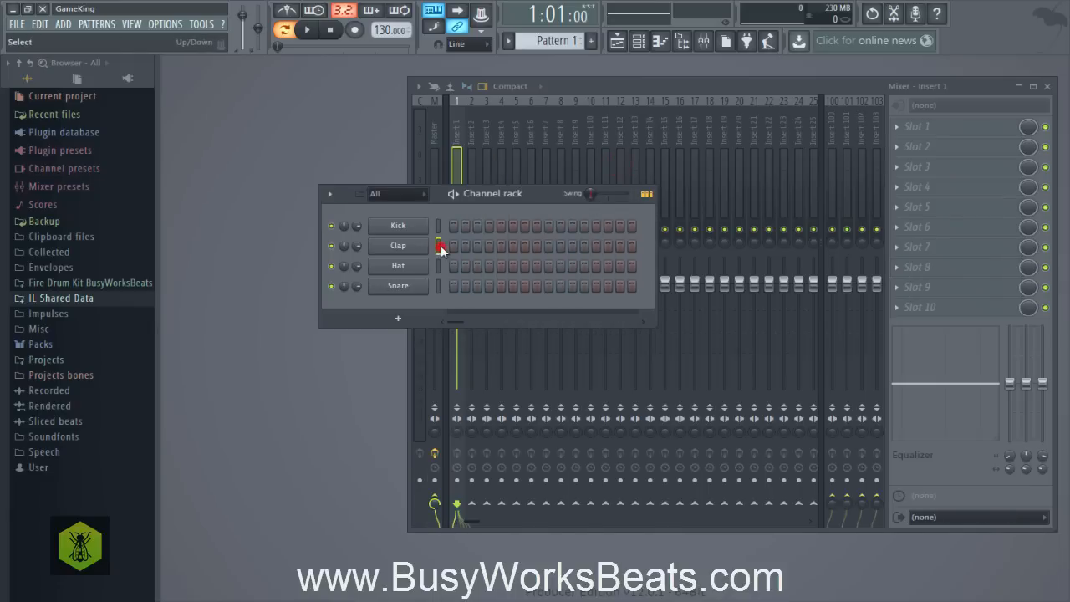
click(438, 266)
click(437, 287)
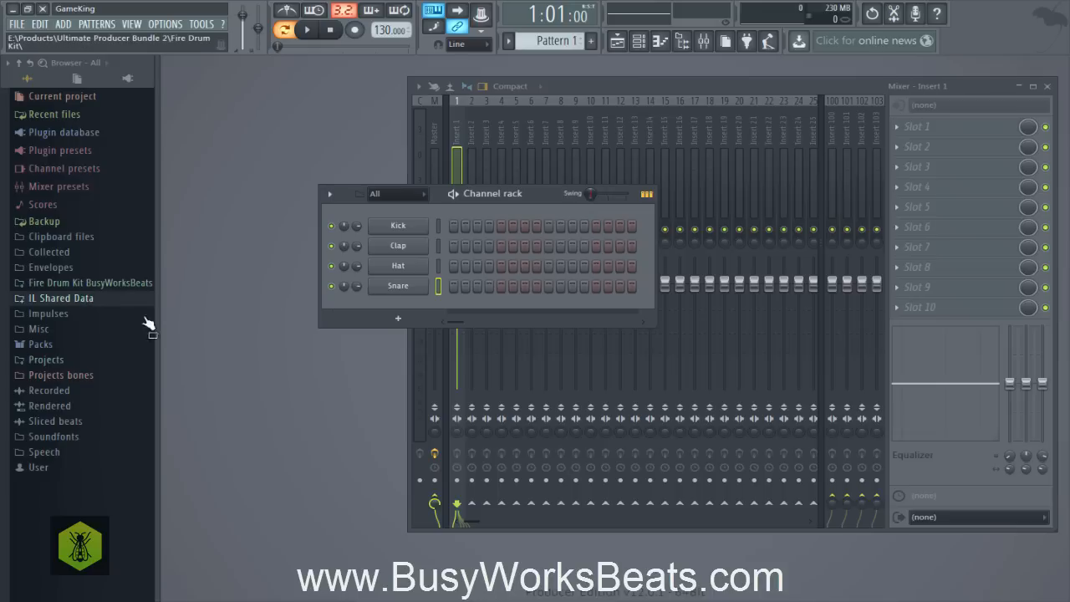
Expand the Fire Drum Kit BusyWorksBeats folder in the browser and look through its Kicks samples.
click(88, 284)
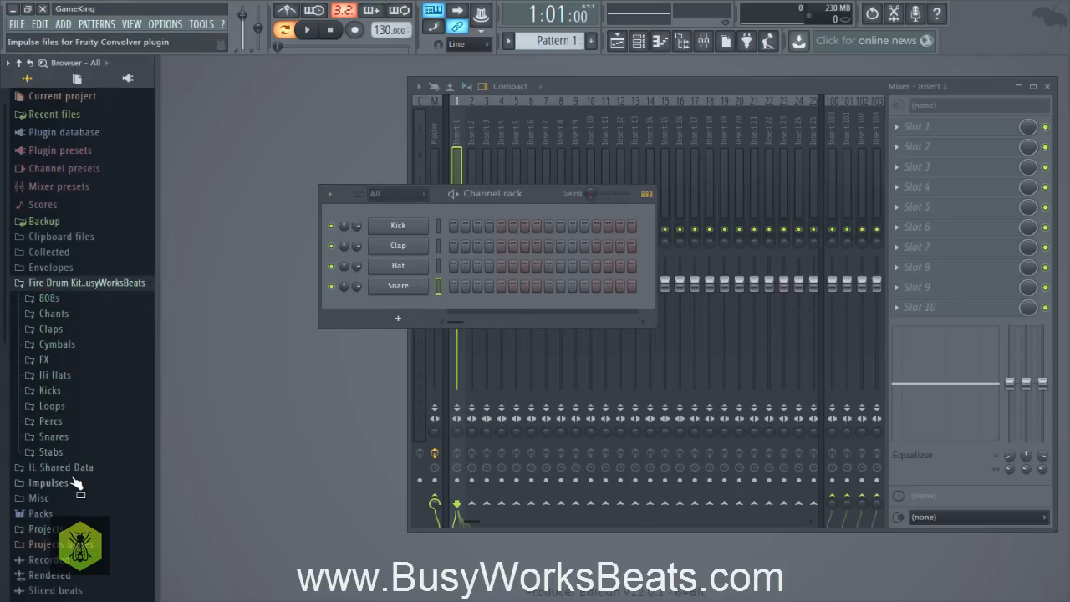
click(72, 391)
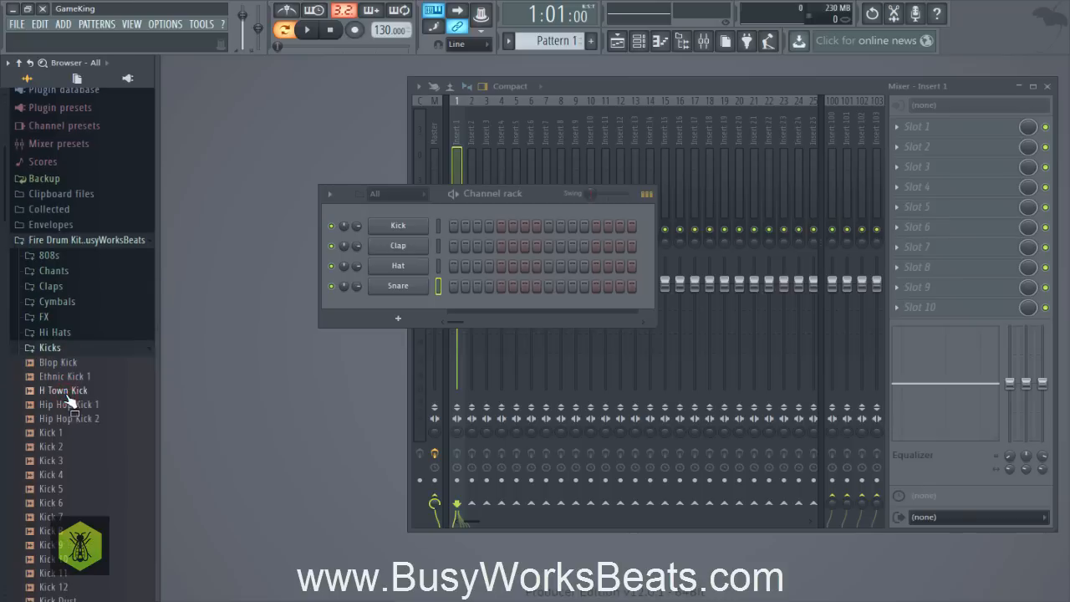
scroll(82, 385, down, 3)
scroll(82, 393, up, 4)
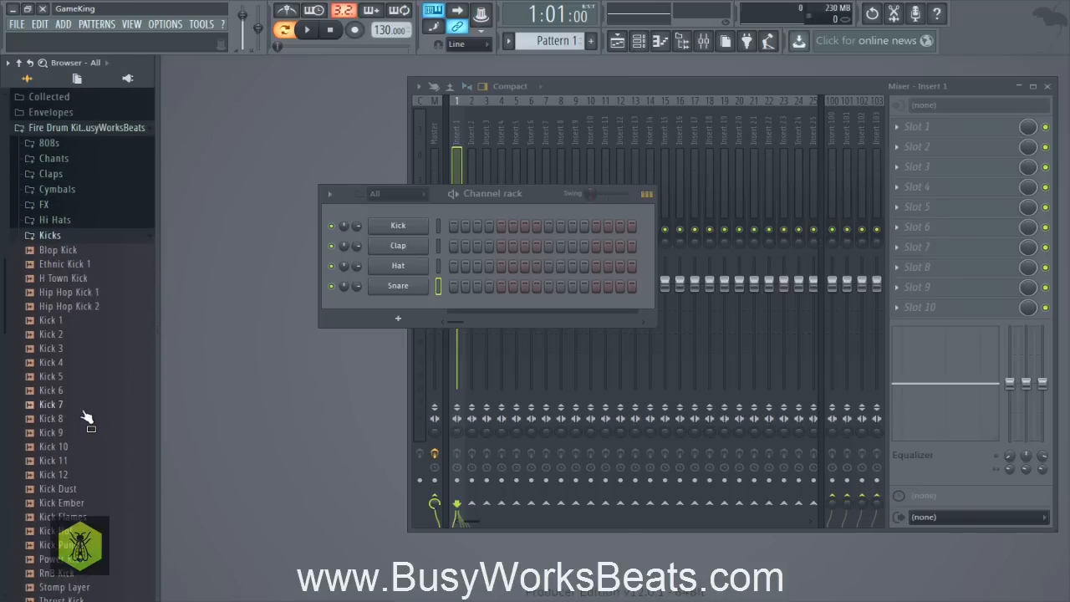
Audition several samples from the Kicks folder, including Kick 3, Kick 6 and Kick 12.
click(74, 350)
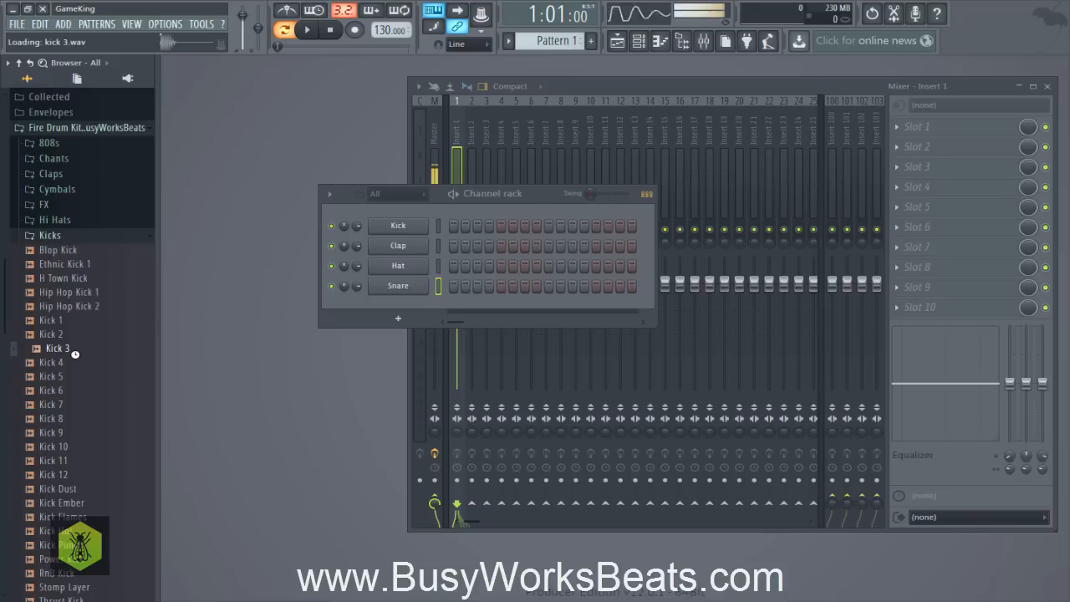
drag(95, 354, 57, 415)
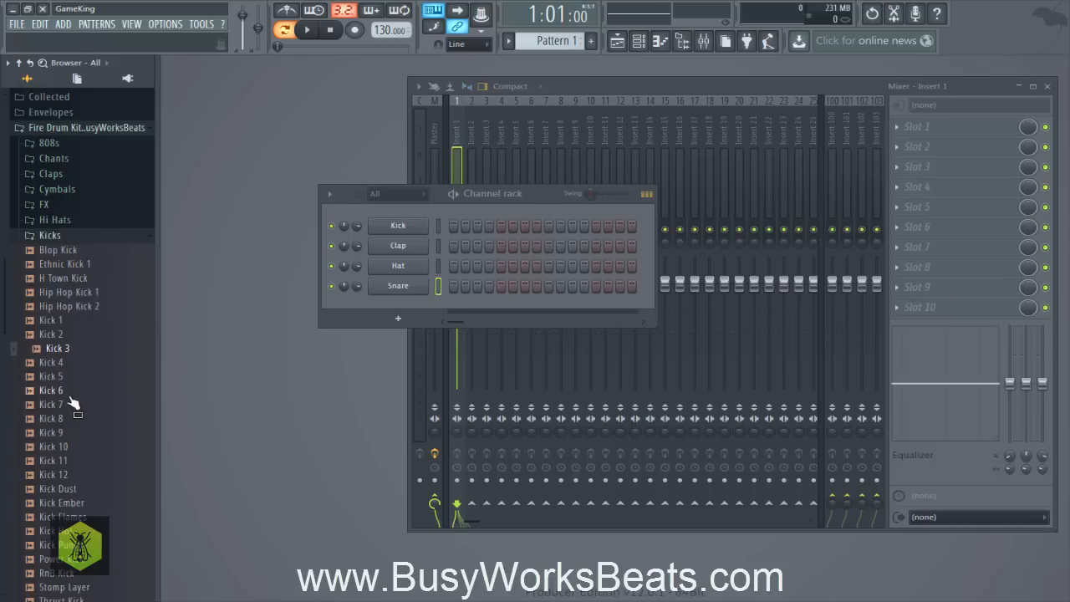
click(66, 391)
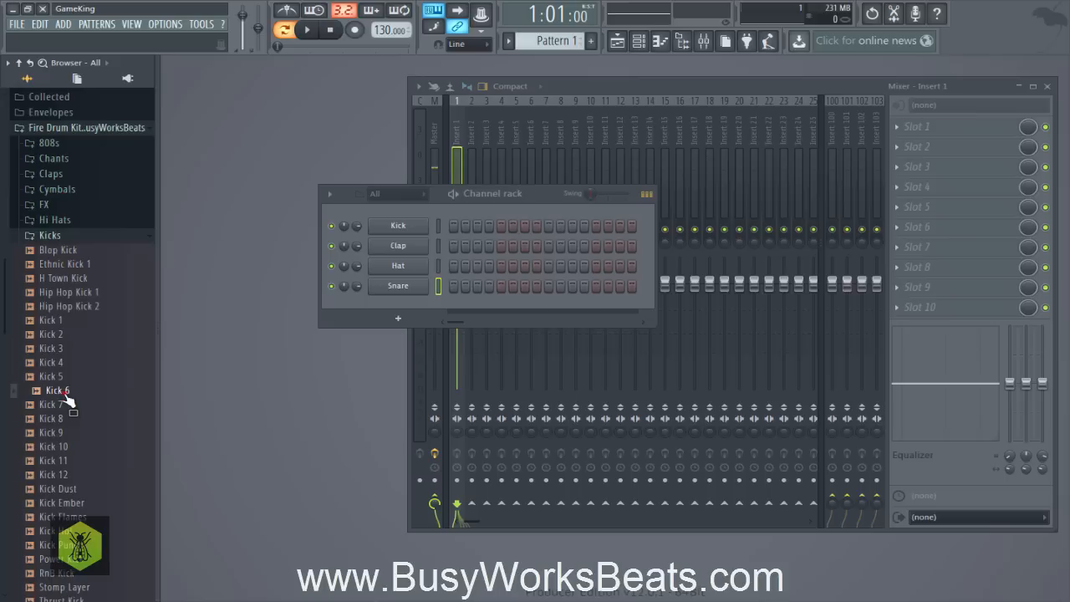
click(67, 407)
drag(69, 412, 65, 483)
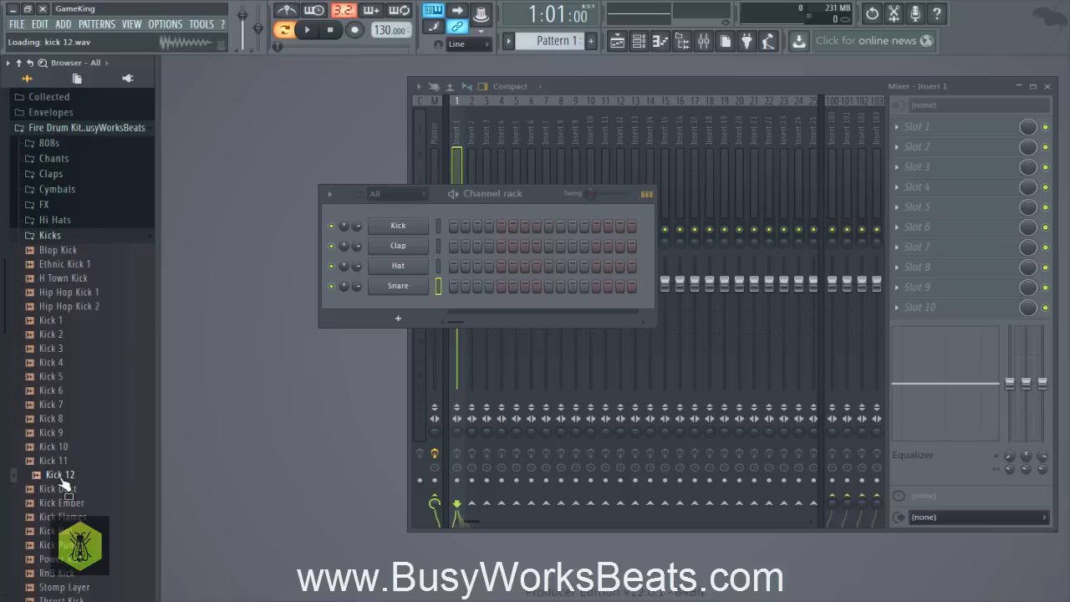
Replace the Kick channel's sample with Kick 12, view its waveform in the sampler, and close the channel window.
drag(62, 484, 343, 298)
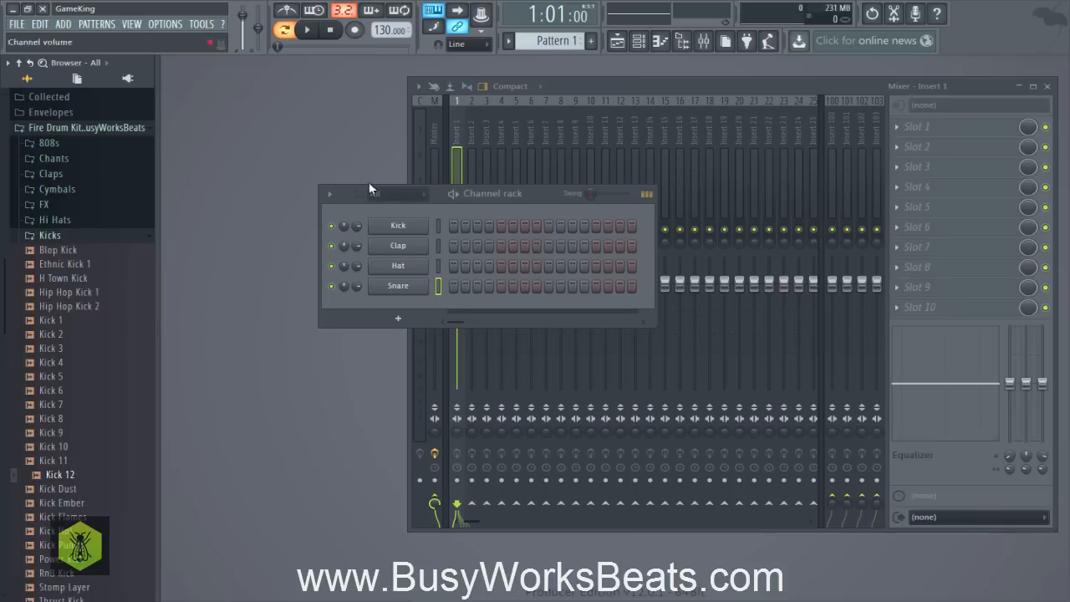
drag(69, 475, 413, 229)
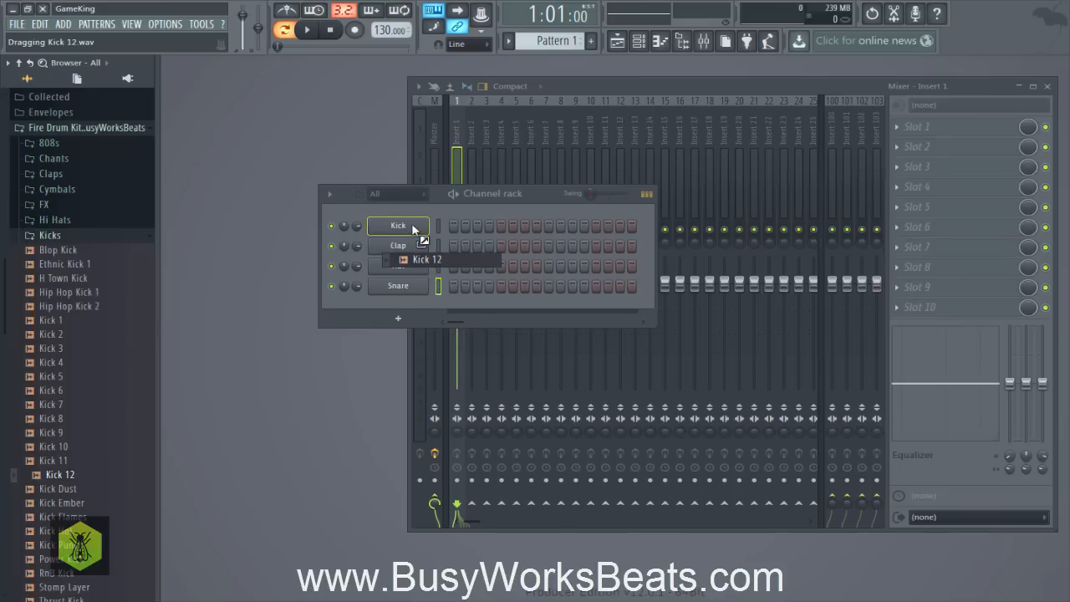
drag(412, 224, 408, 228)
click(421, 224)
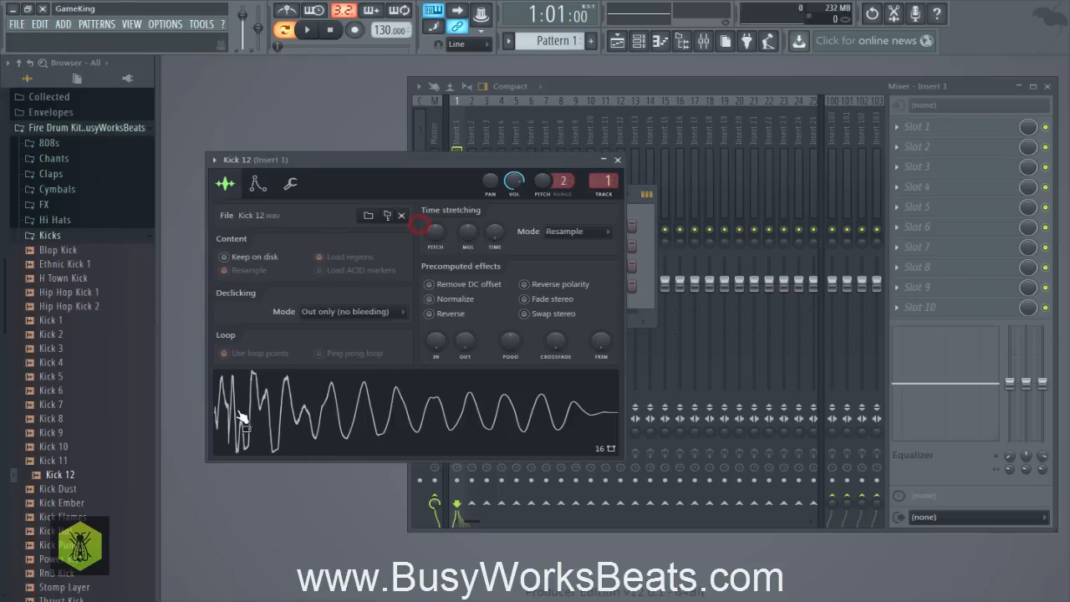
click(292, 408)
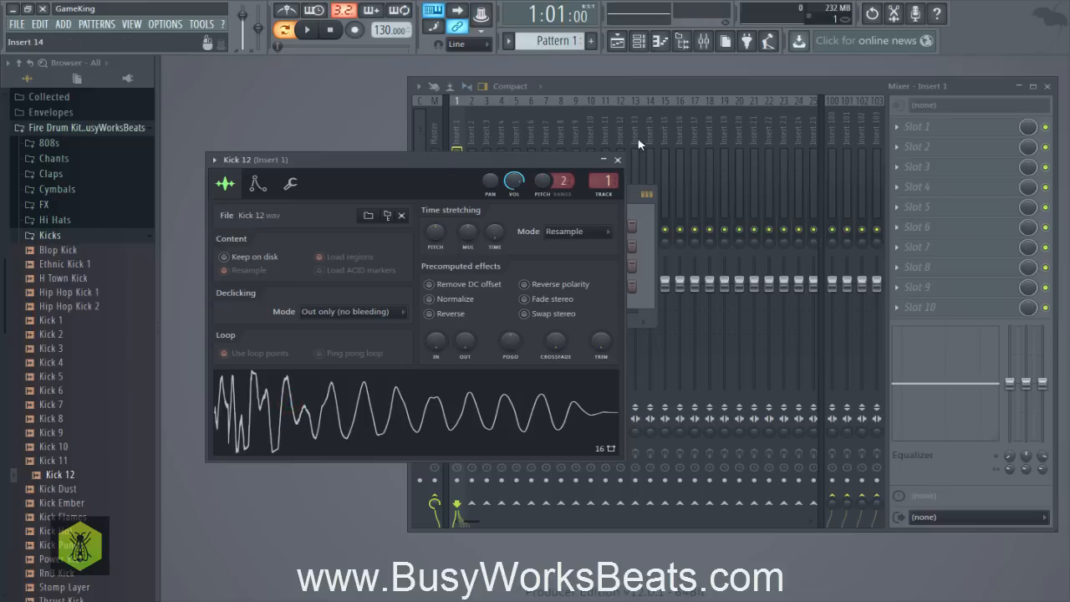
click(617, 160)
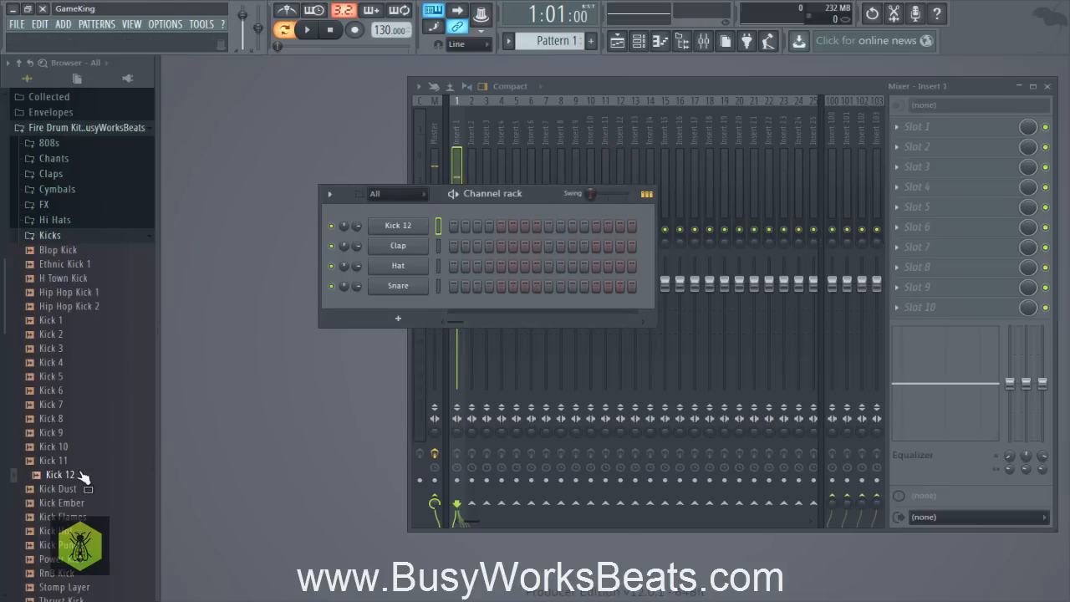
Add the Kick 12 sample as two new channels and replace the Snare channel's sample with it.
right_click(67, 481)
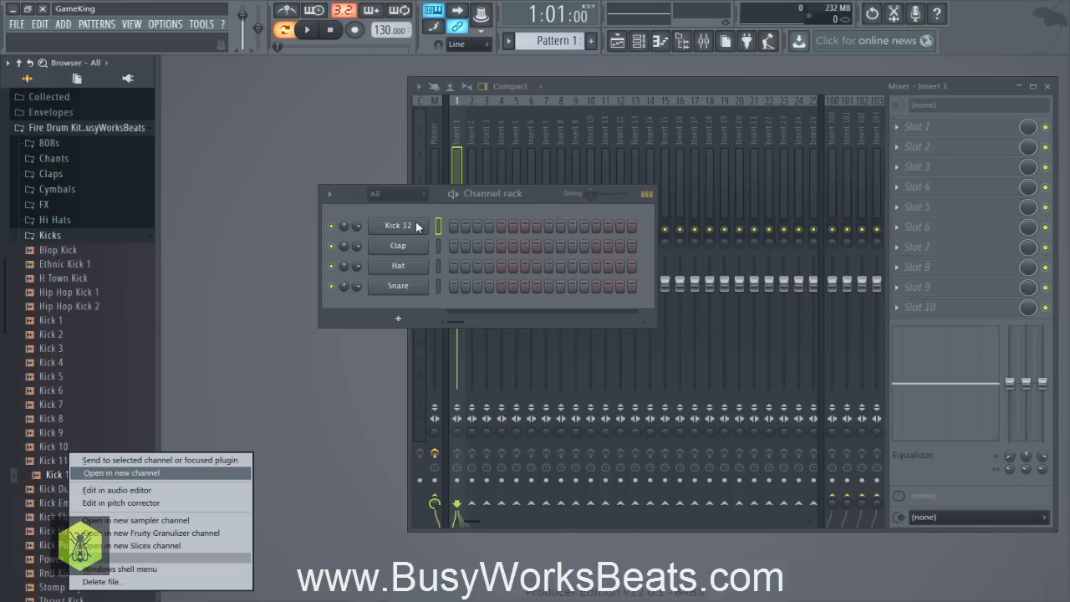
click(121, 473)
click(597, 143)
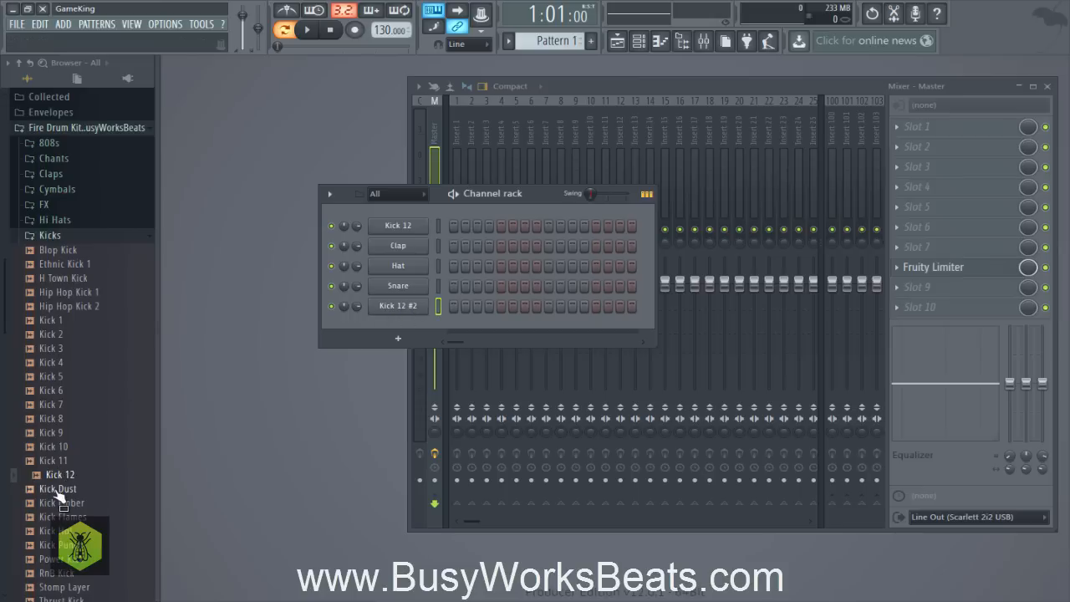
drag(63, 483, 401, 327)
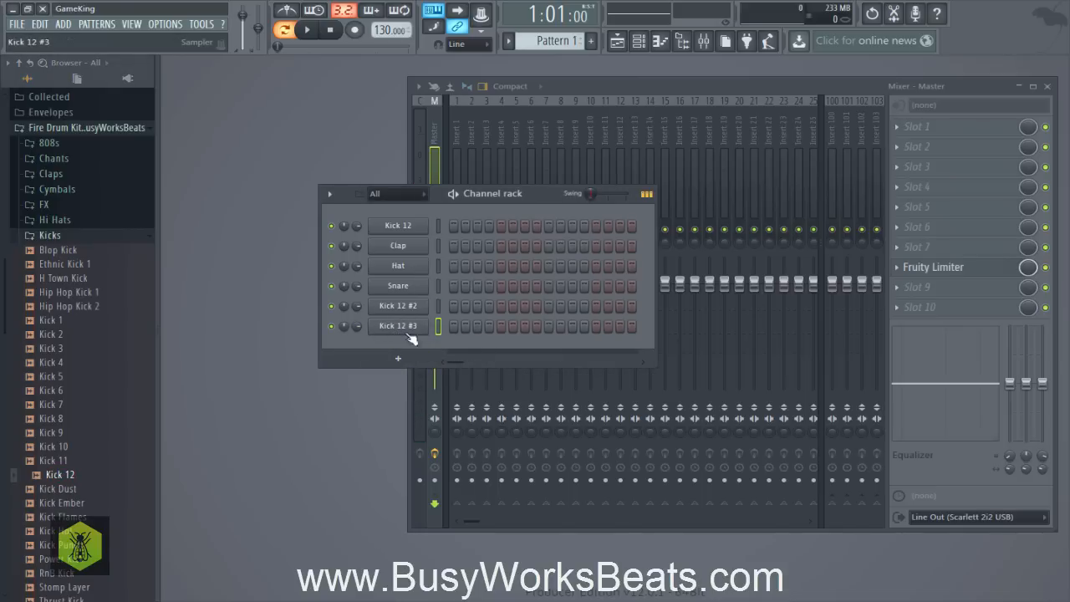
drag(35, 477, 395, 287)
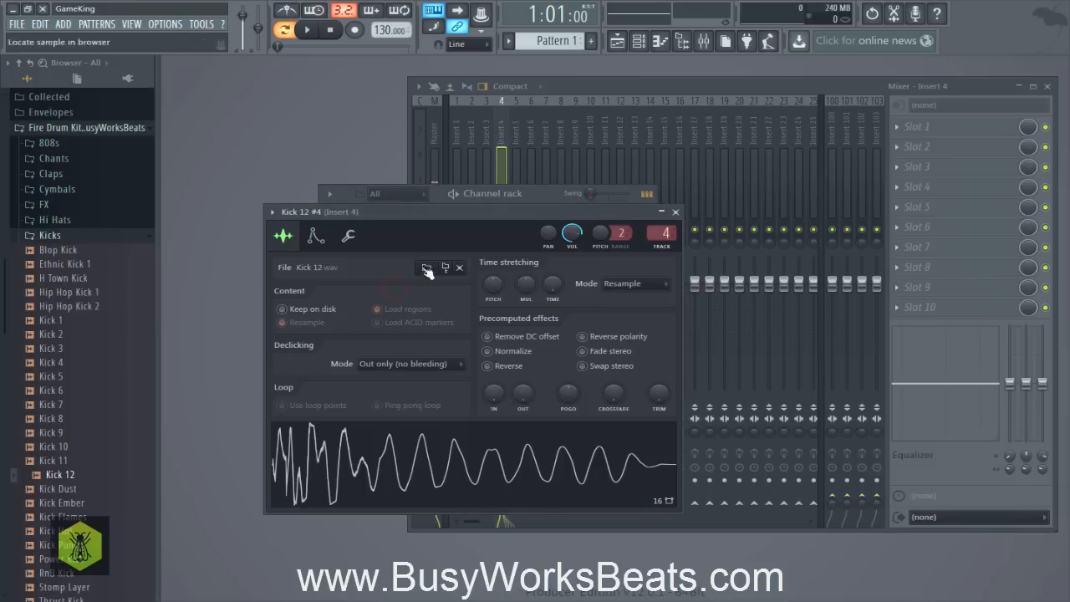
View the Kick 12 #4 channel's sample settings and close the channel window.
click(676, 212)
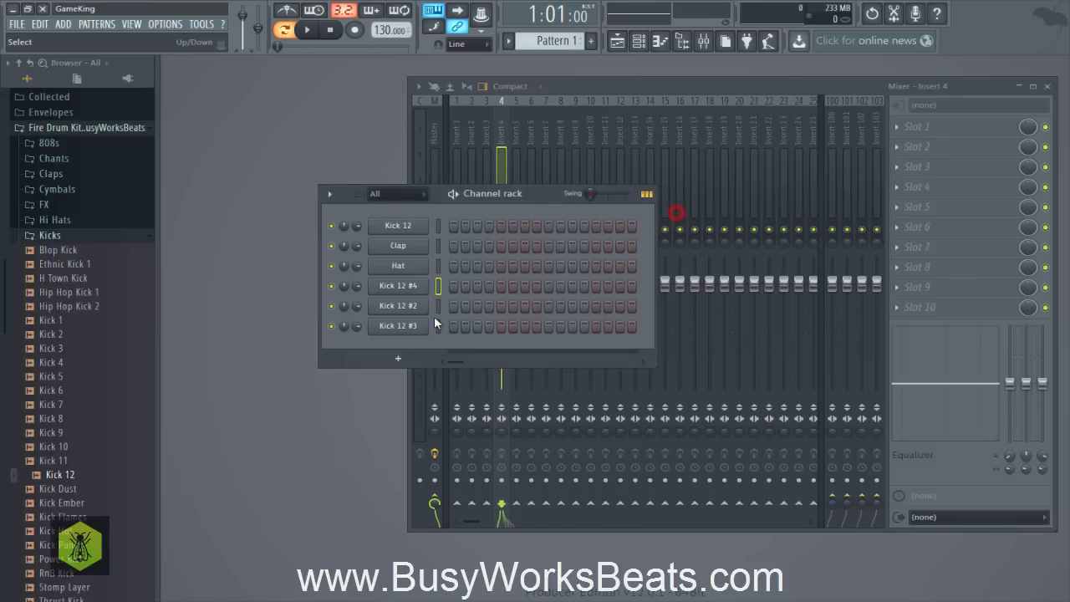
click(401, 291)
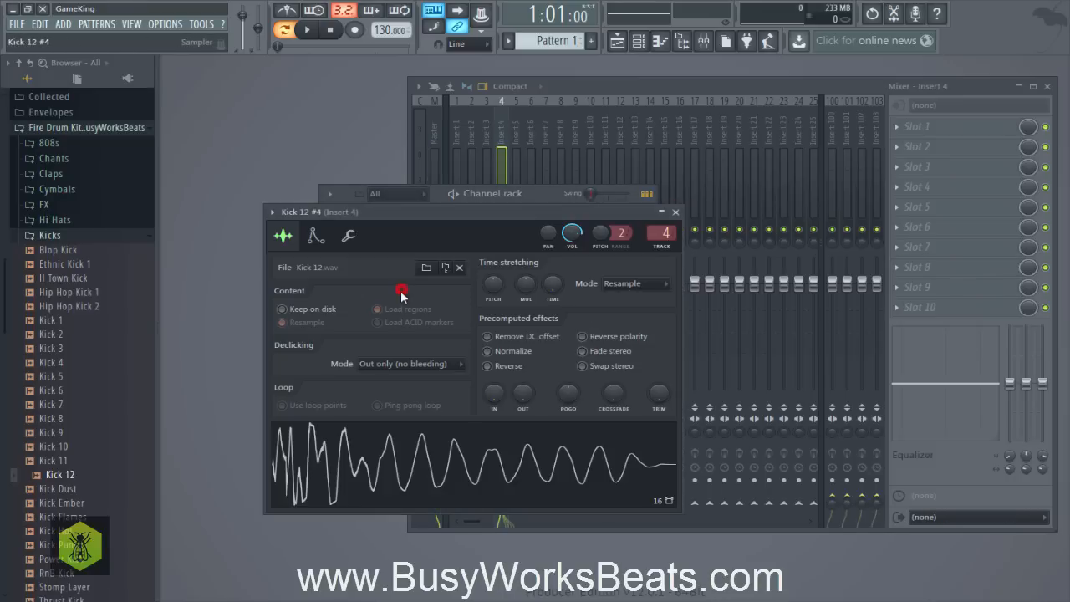
click(676, 212)
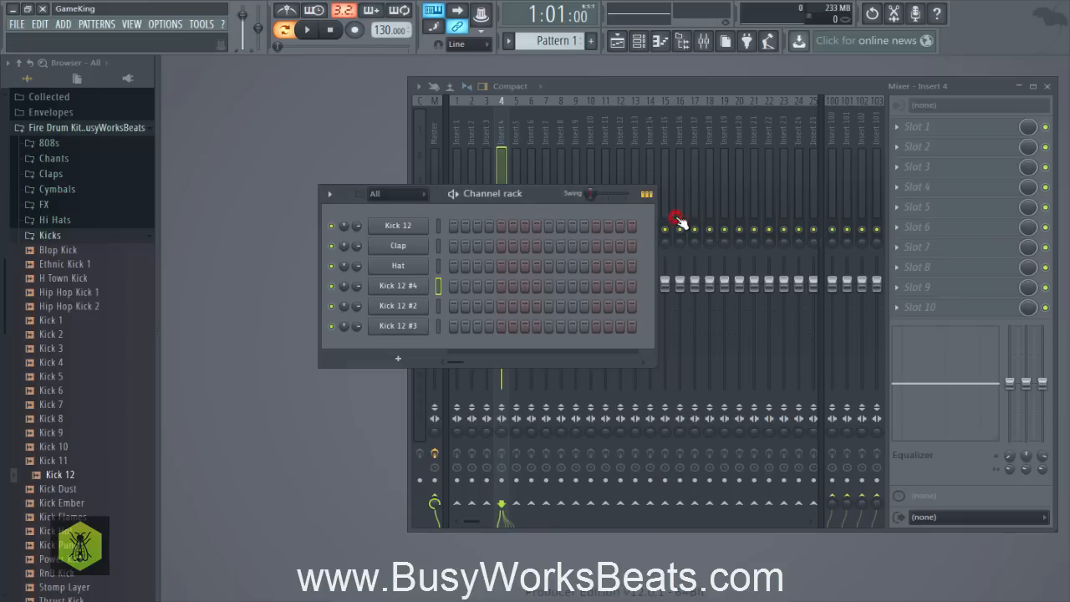
Try to undo the last sample replacement, and check the File and Edit commands for an undo option.
key(ctrl+z)
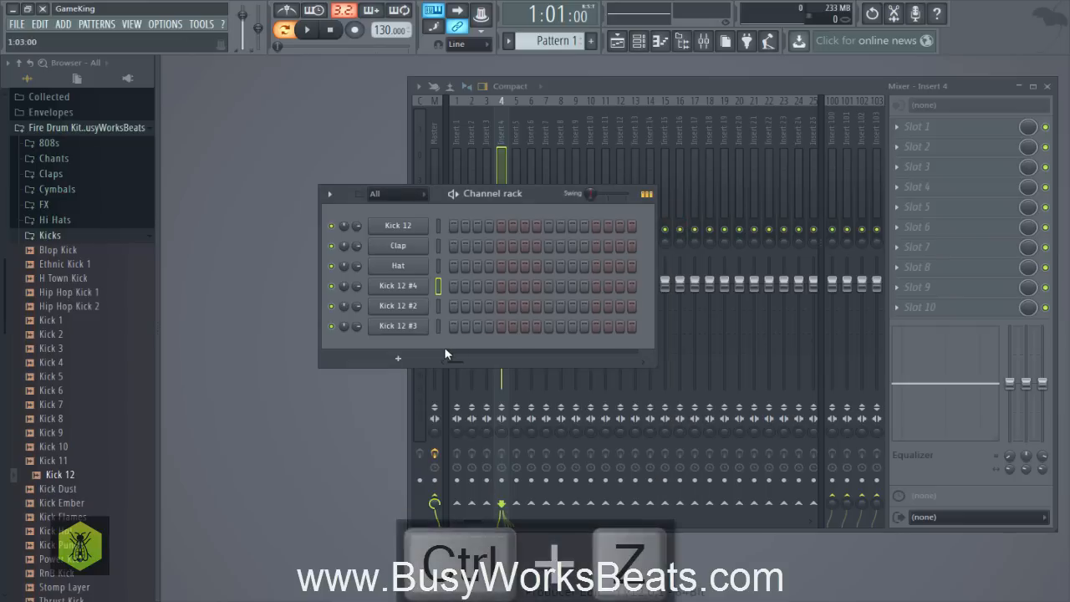
click(443, 343)
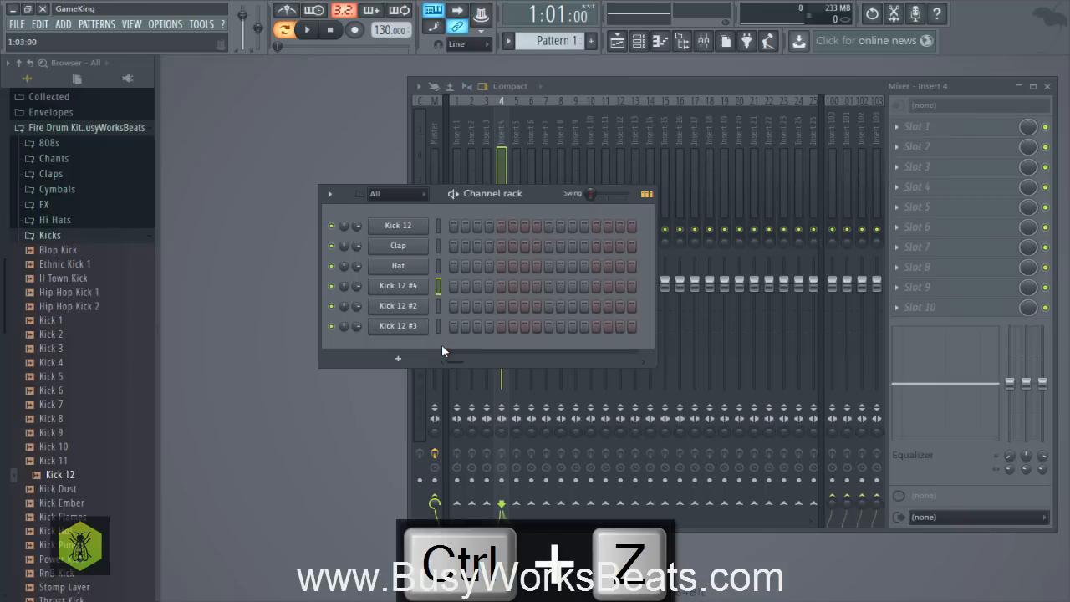
click(40, 26)
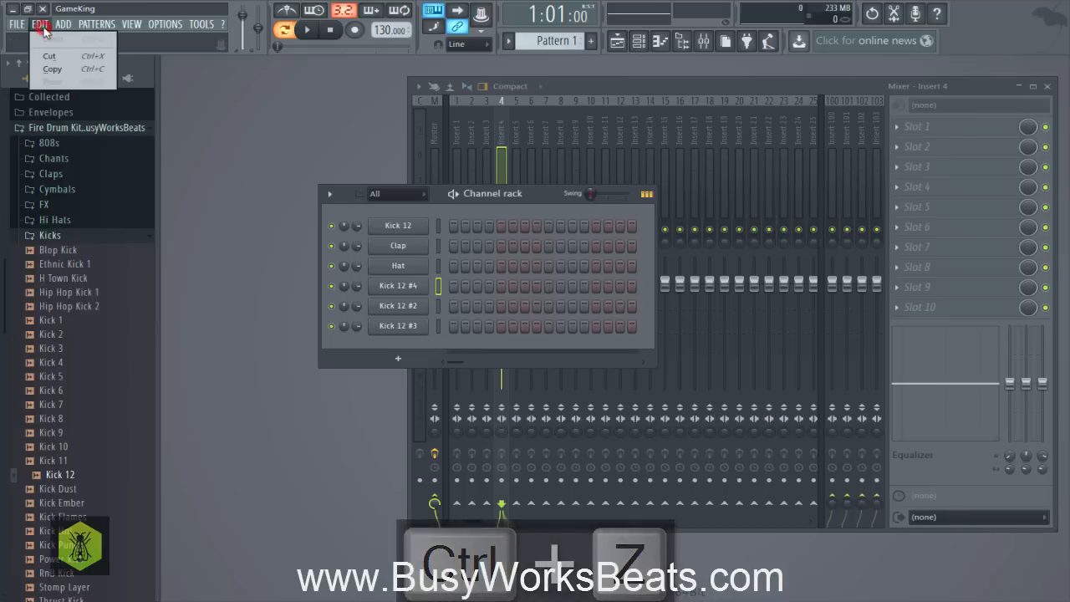
mouse_move(68, 25)
mouse_move(23, 23)
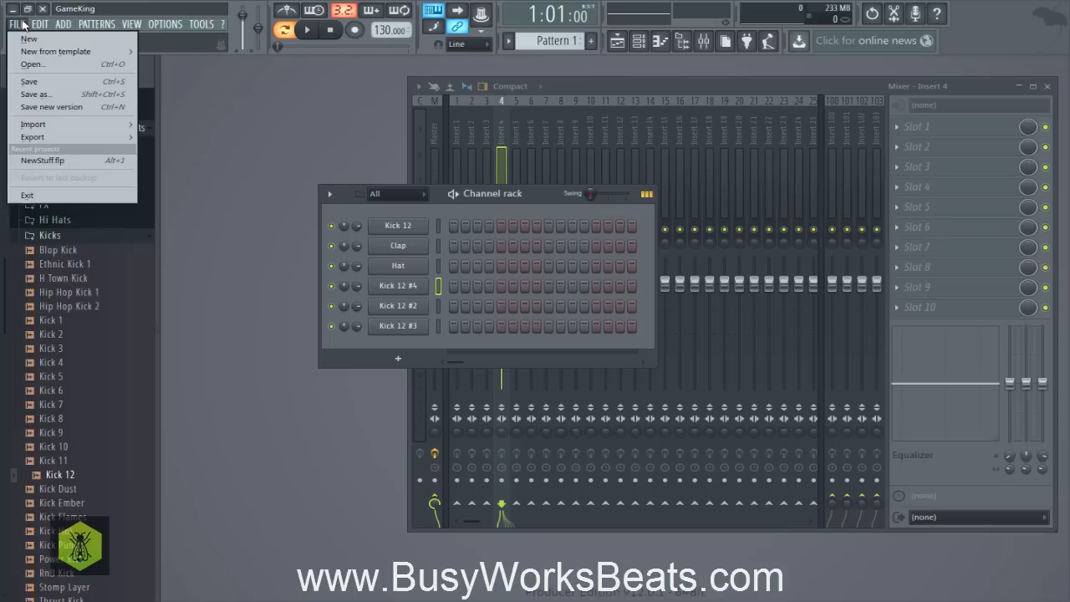
mouse_move(129, 25)
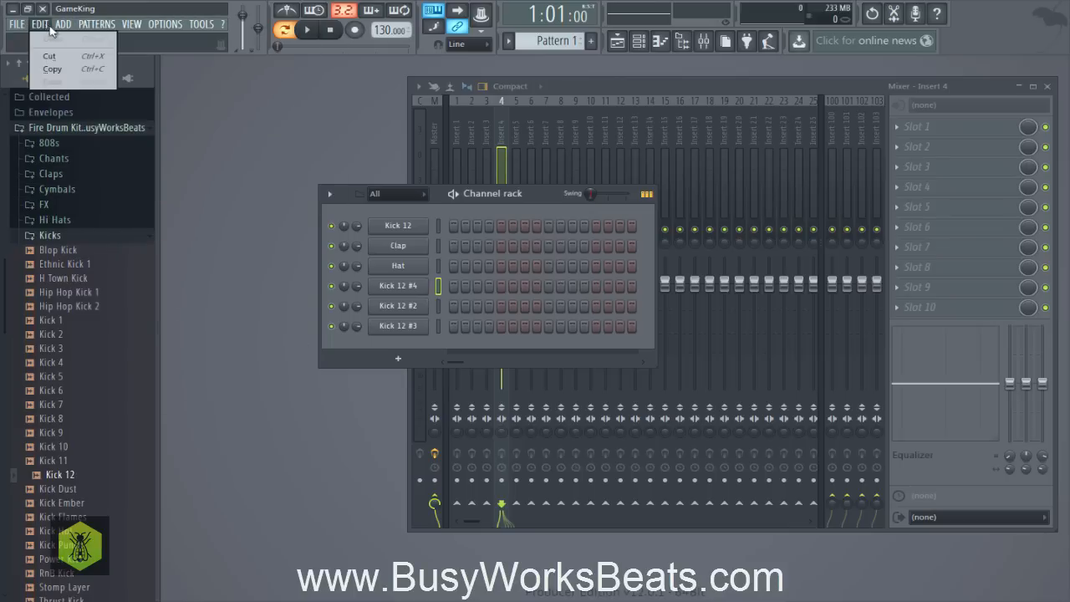
click(377, 341)
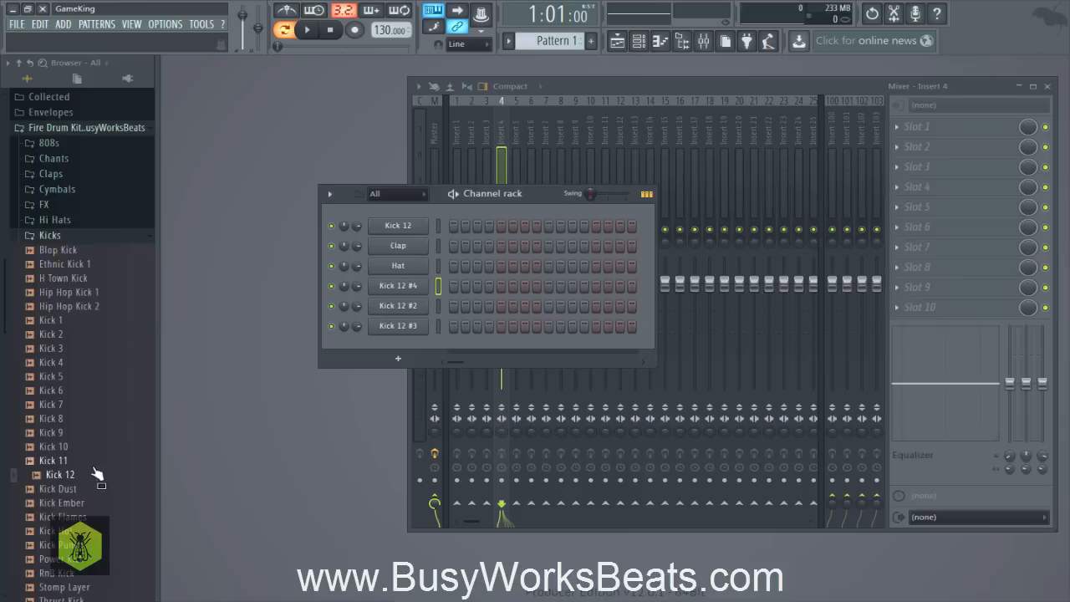
Open the Kick 12 sample in another new channel and close its channel window.
right_click(55, 474)
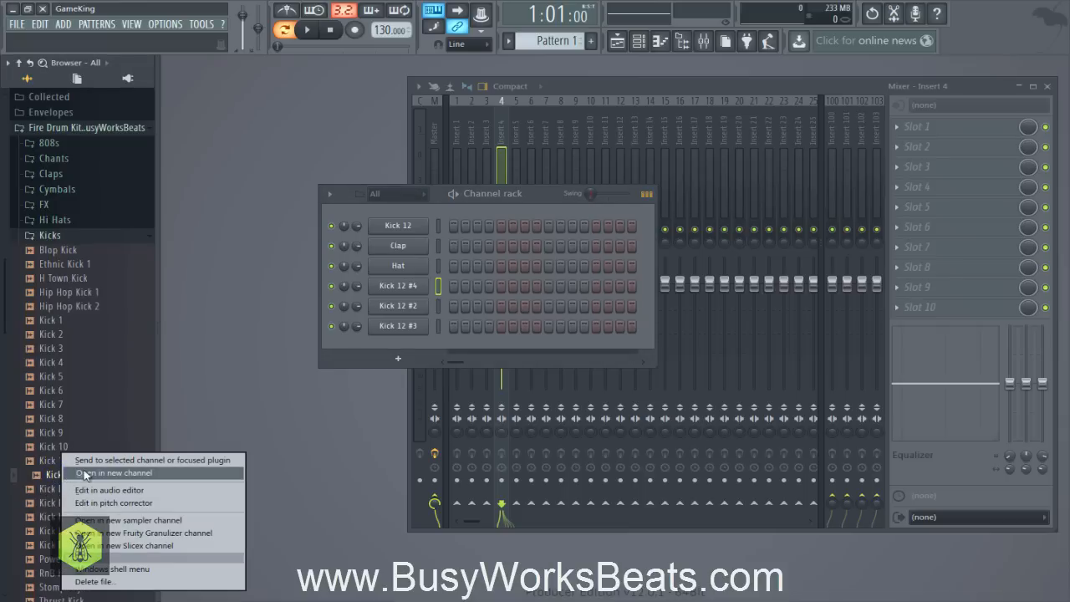
click(83, 475)
click(644, 184)
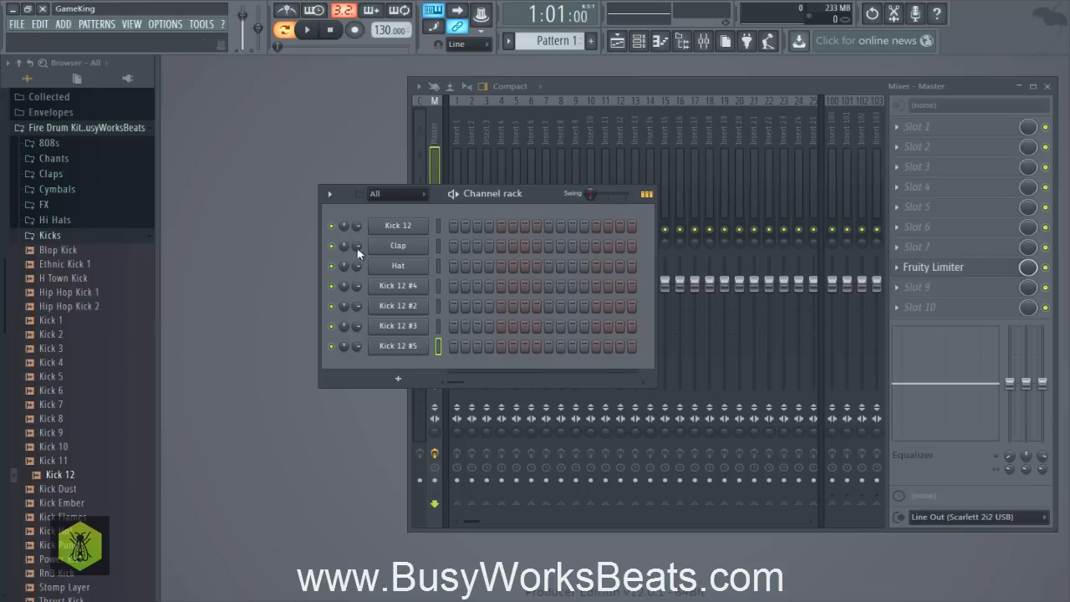
View the first Kick 12 channel's sampler, close it, and review the loading options for the Kick 12 sample in the browser.
click(409, 228)
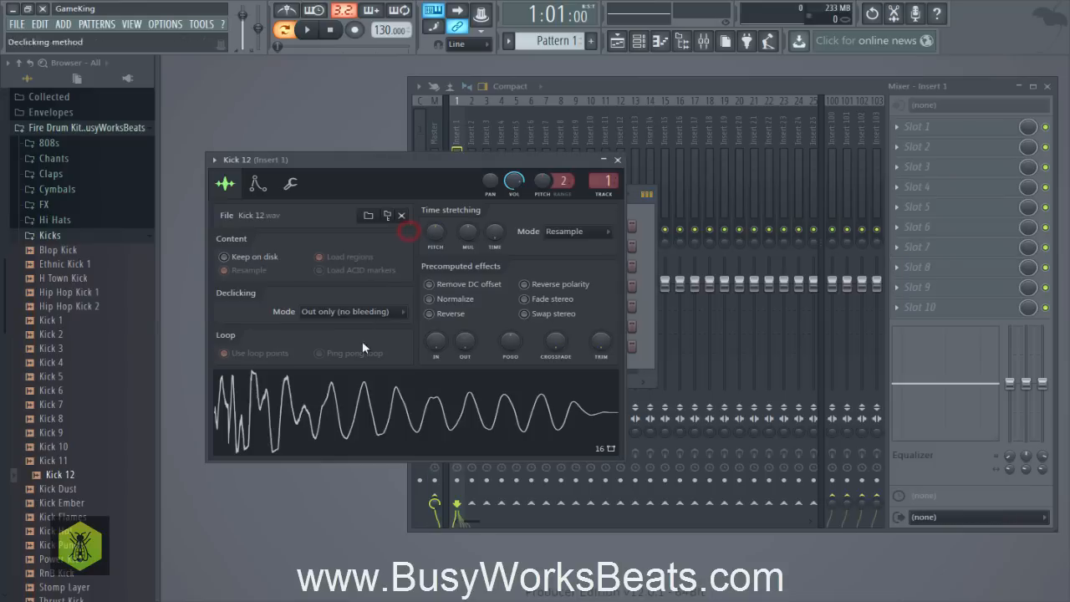
click(618, 160)
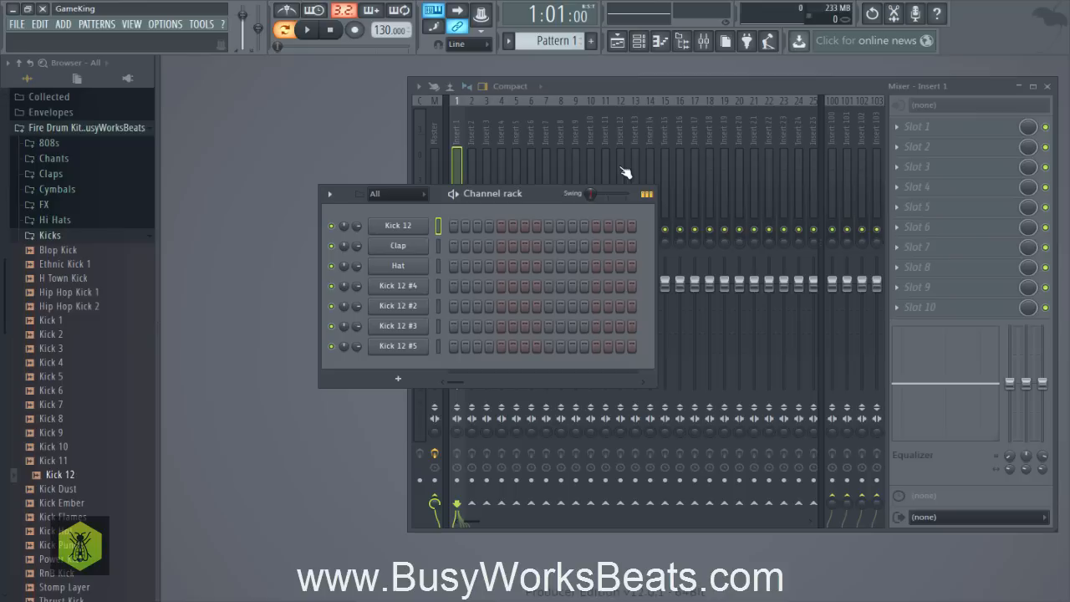
right_click(67, 473)
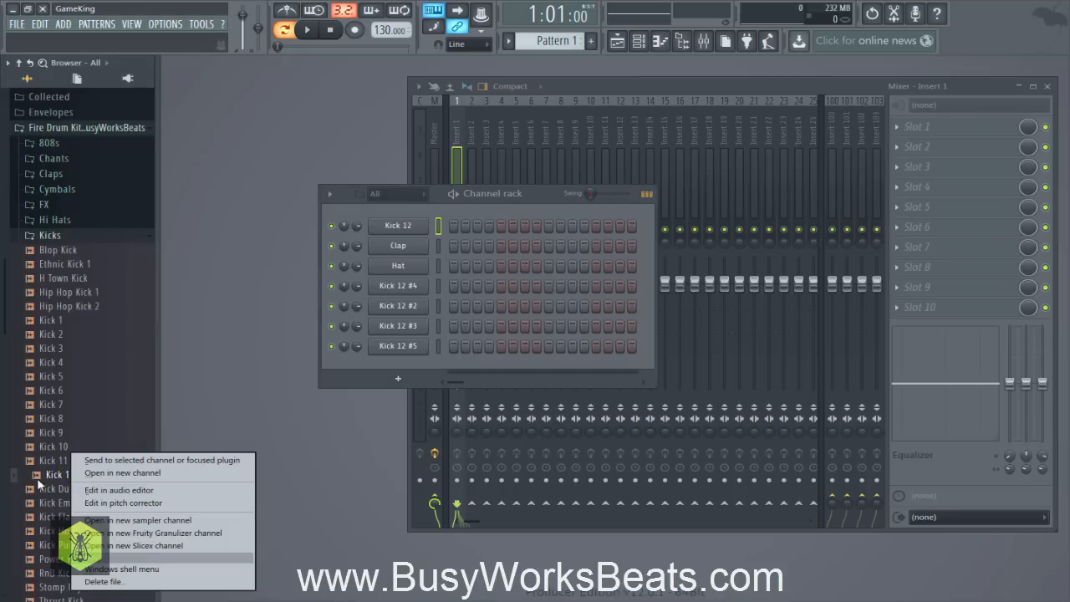
click(421, 369)
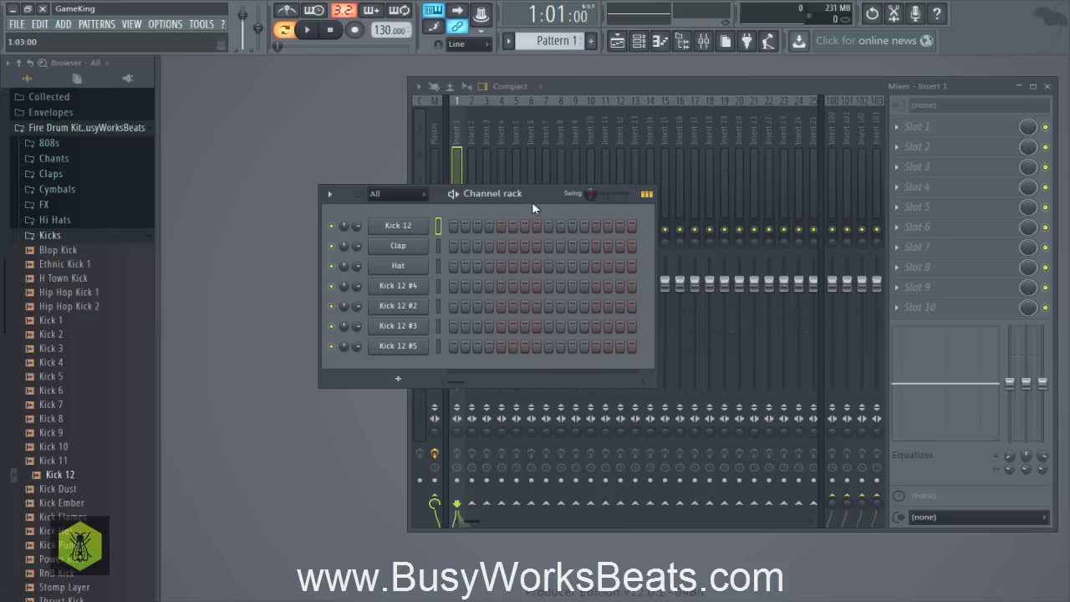
Move the Channel rack aside, place trial steps on the kick and clap channels, and erase them.
drag(552, 189, 498, 191)
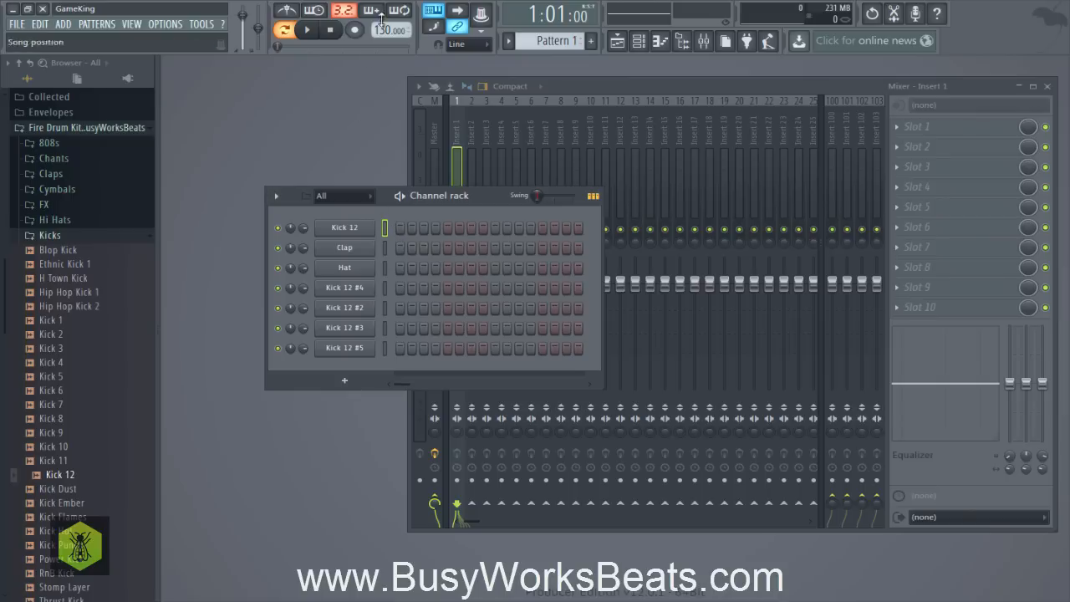
click(401, 228)
click(435, 247)
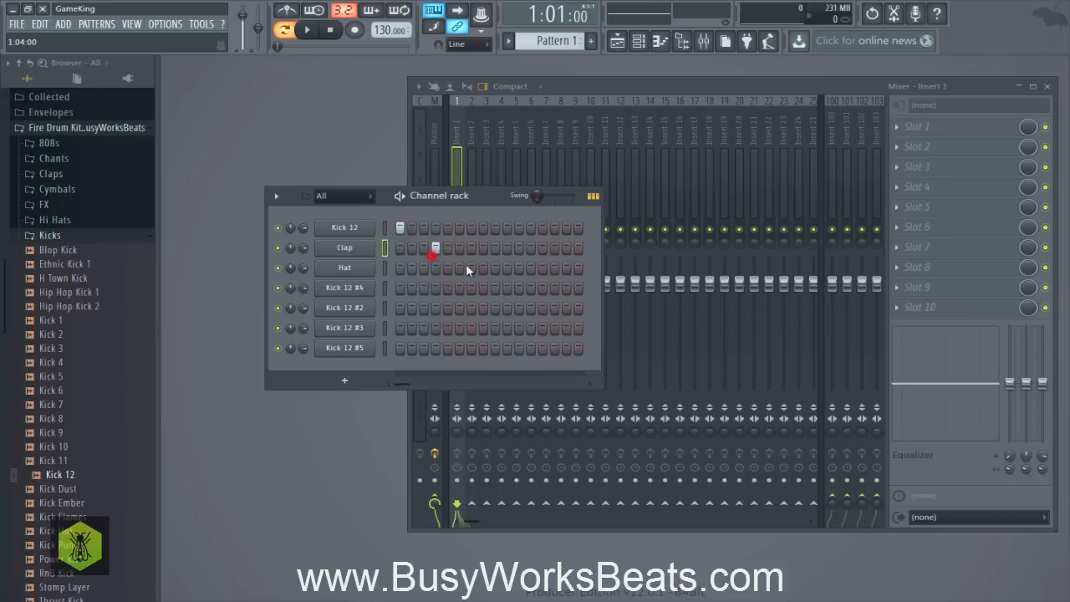
click(472, 288)
click(483, 308)
right_click(528, 345)
right_click(481, 307)
right_click(470, 287)
right_click(436, 247)
right_click(403, 228)
Program Kick 12 on step 1 and Clap on steps 5 and 13, and set the tempo to 94 BPM.
click(448, 248)
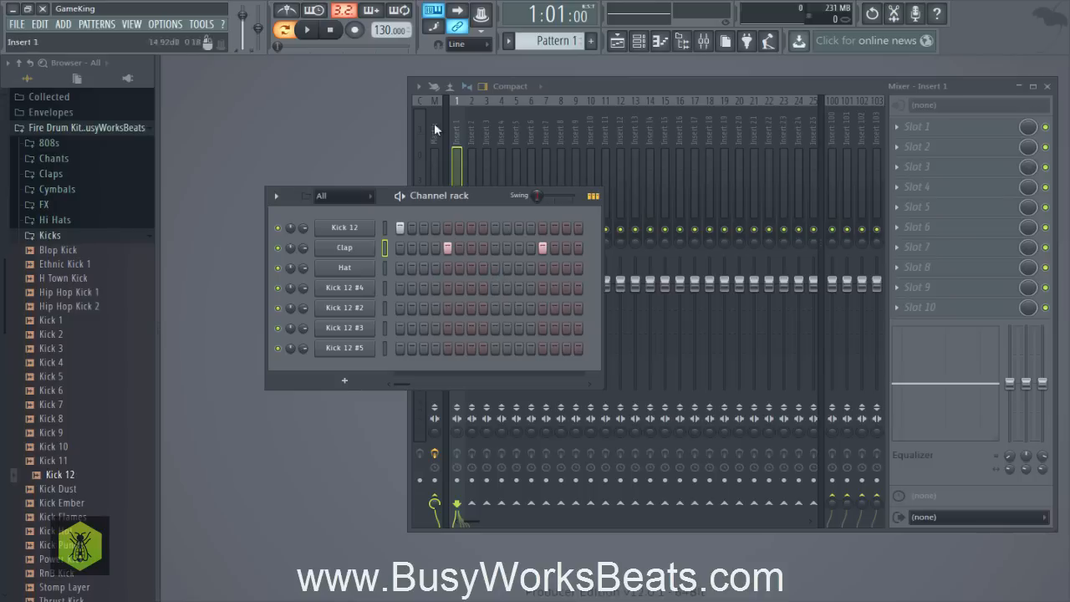
drag(380, 31, 381, 14)
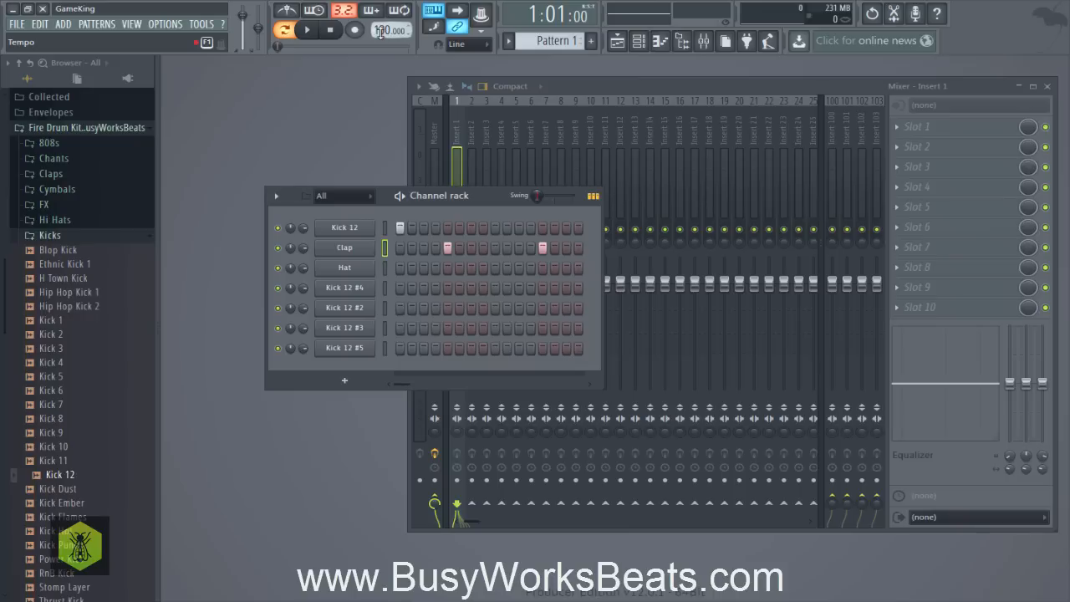
drag(380, 31, 381, 44)
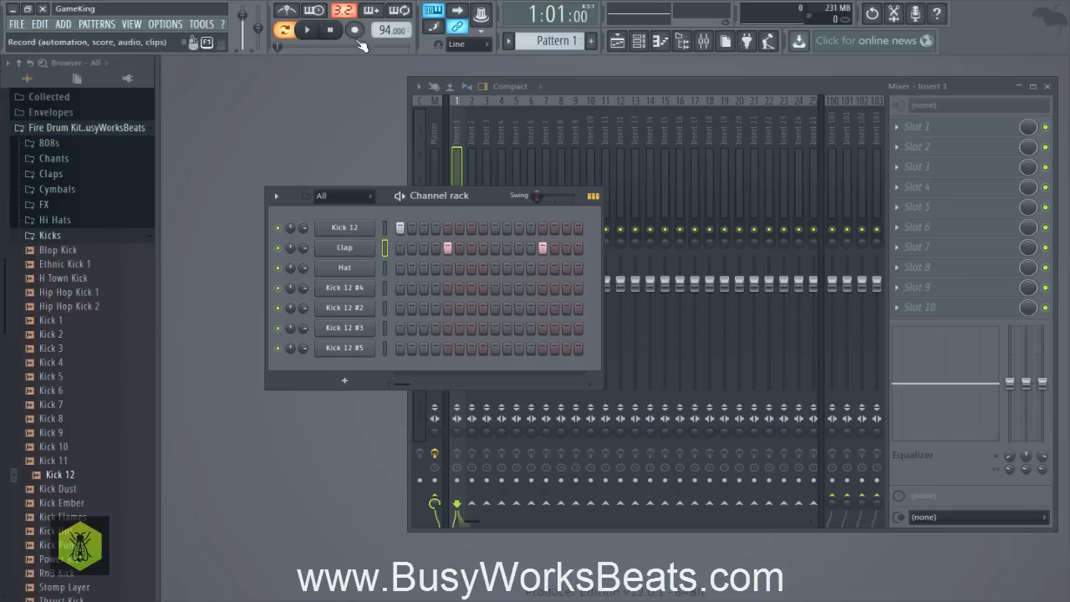
Turn on the metronome, preview the pattern with it, pause playback and turn the metronome off.
click(295, 12)
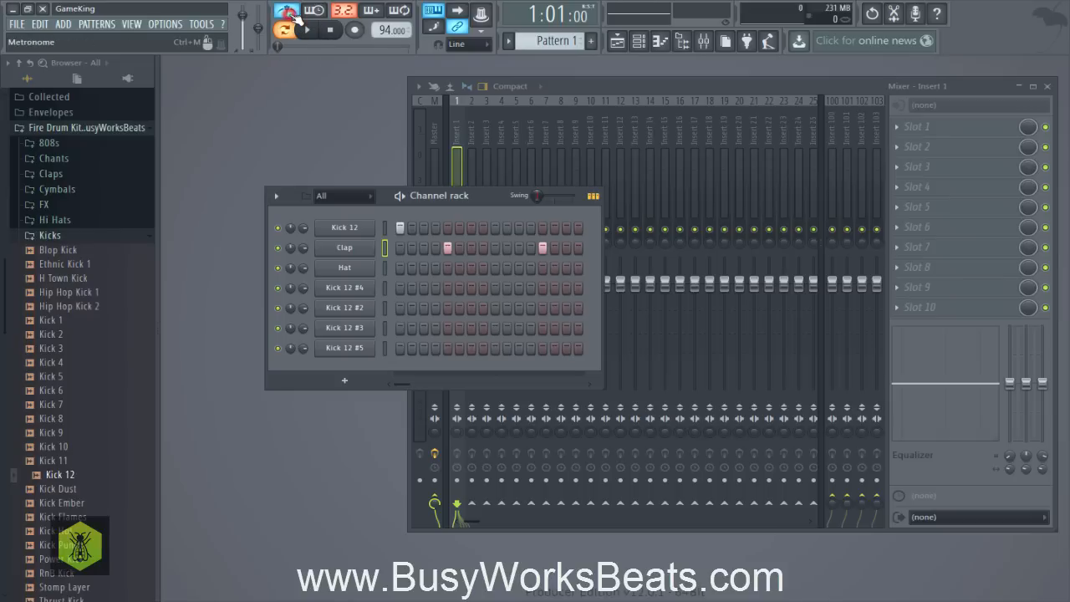
click(307, 30)
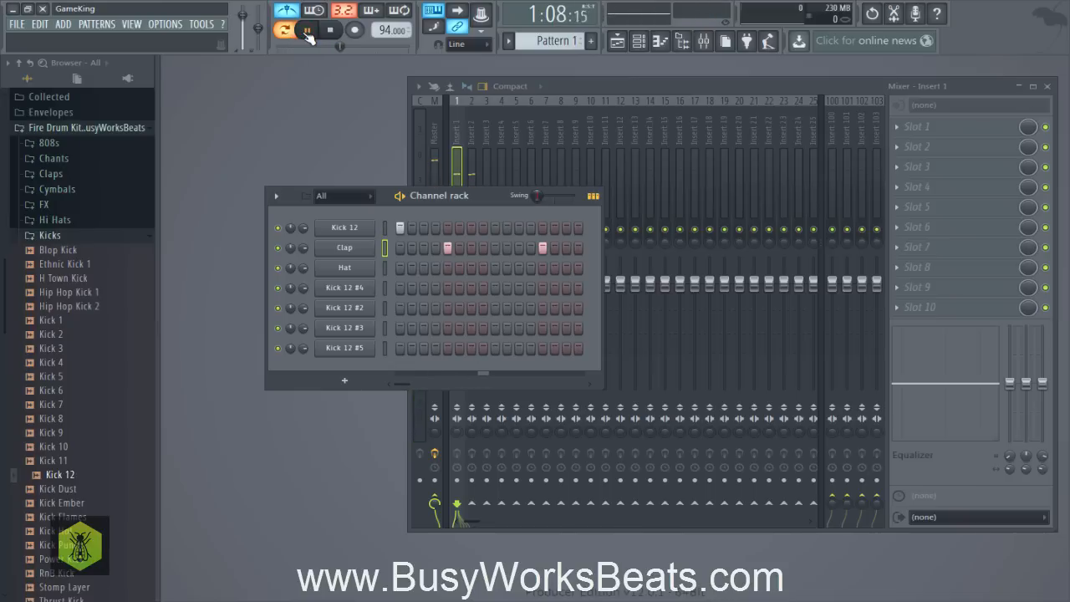
click(307, 30)
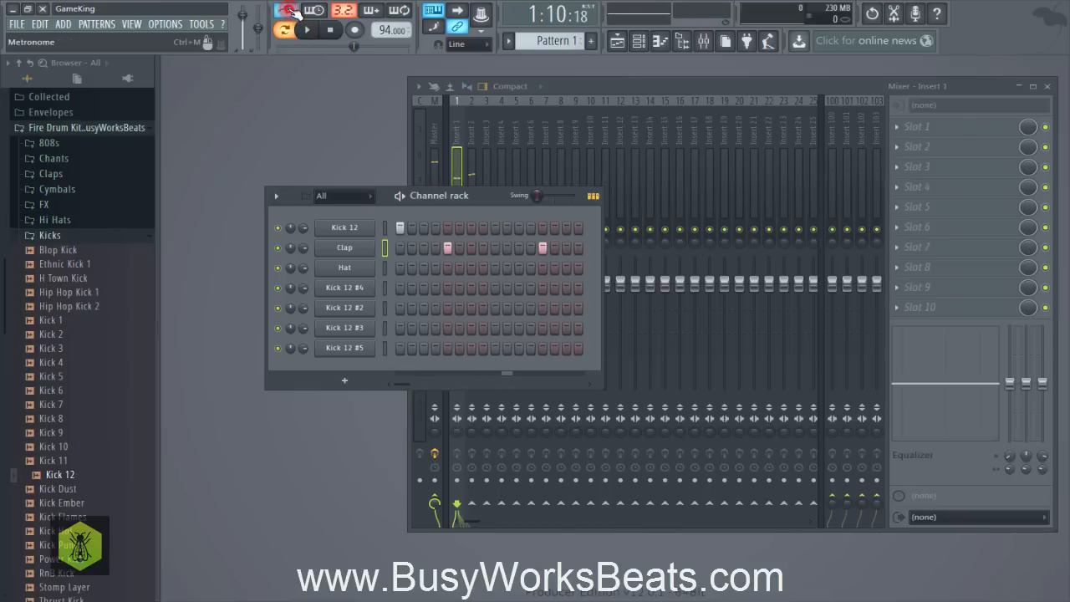
click(294, 13)
Set the metronome sound to Hi-hat and preview the pattern with the metronome on.
right_click(295, 12)
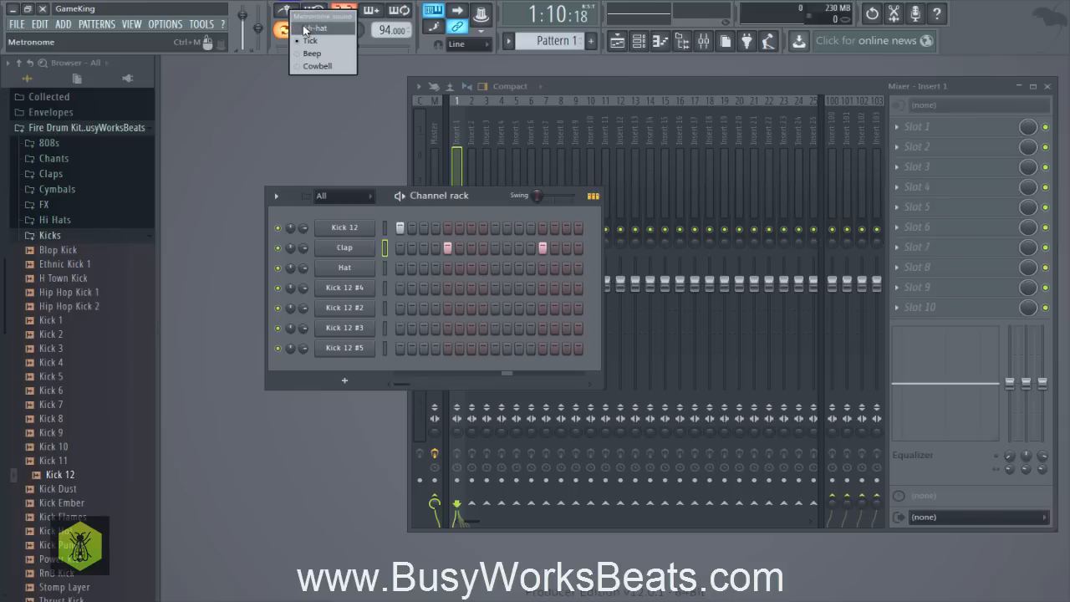
click(304, 29)
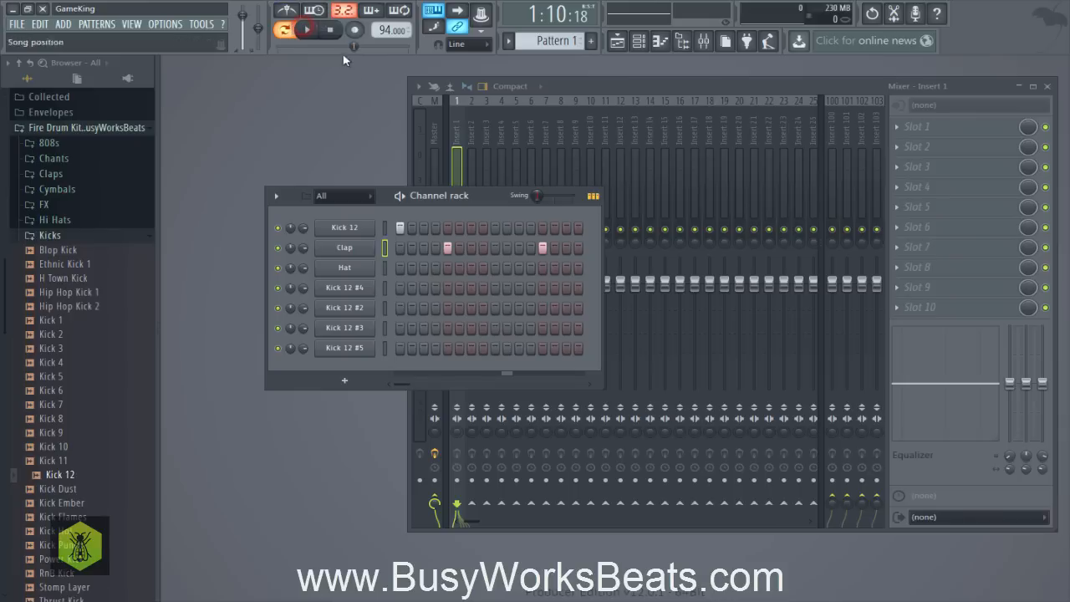
click(307, 31)
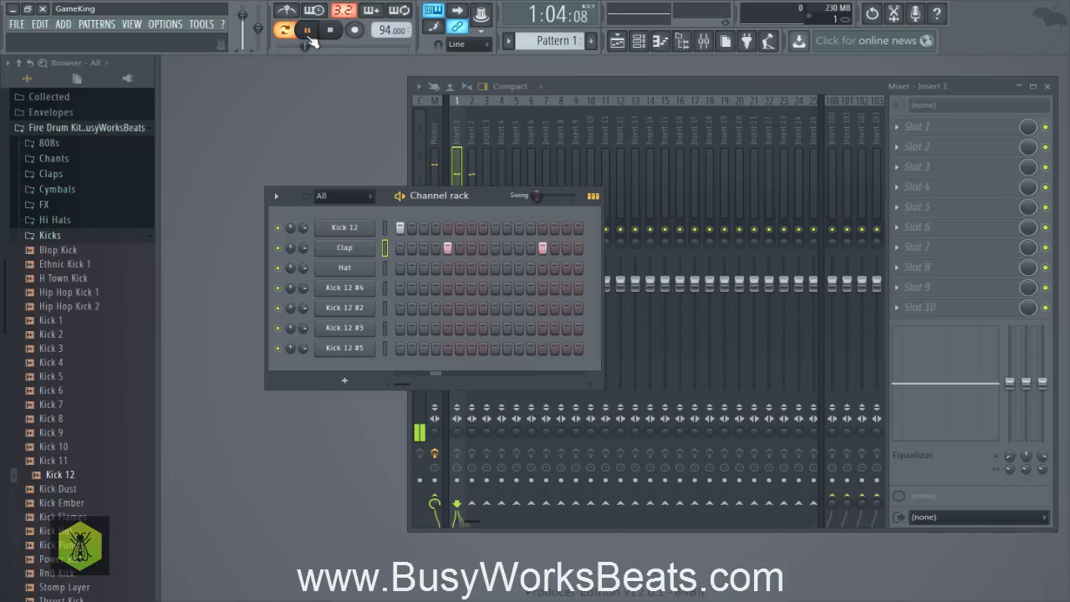
click(307, 30)
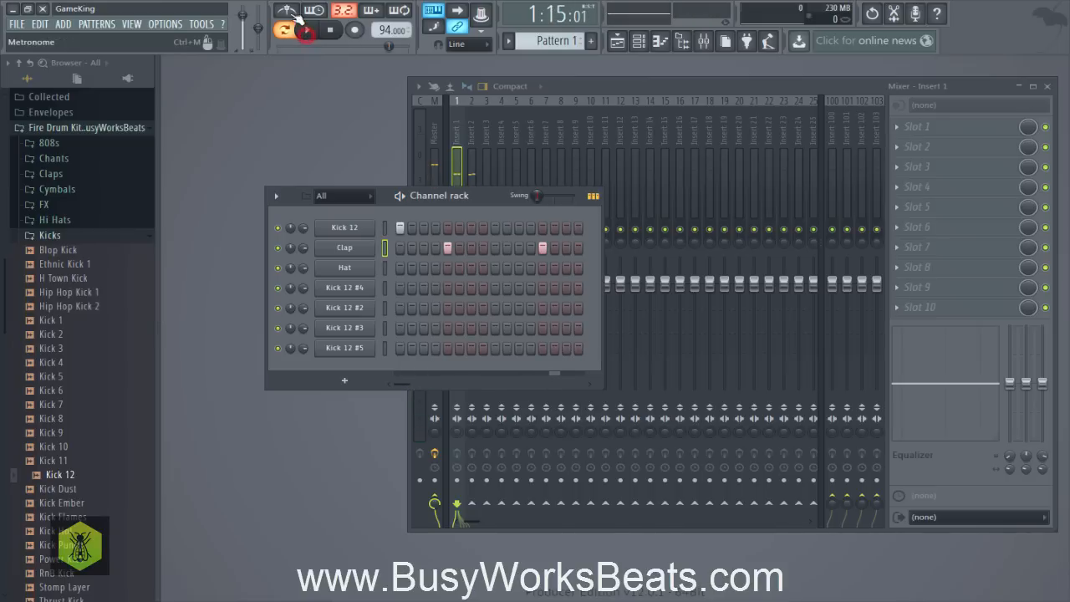
click(307, 31)
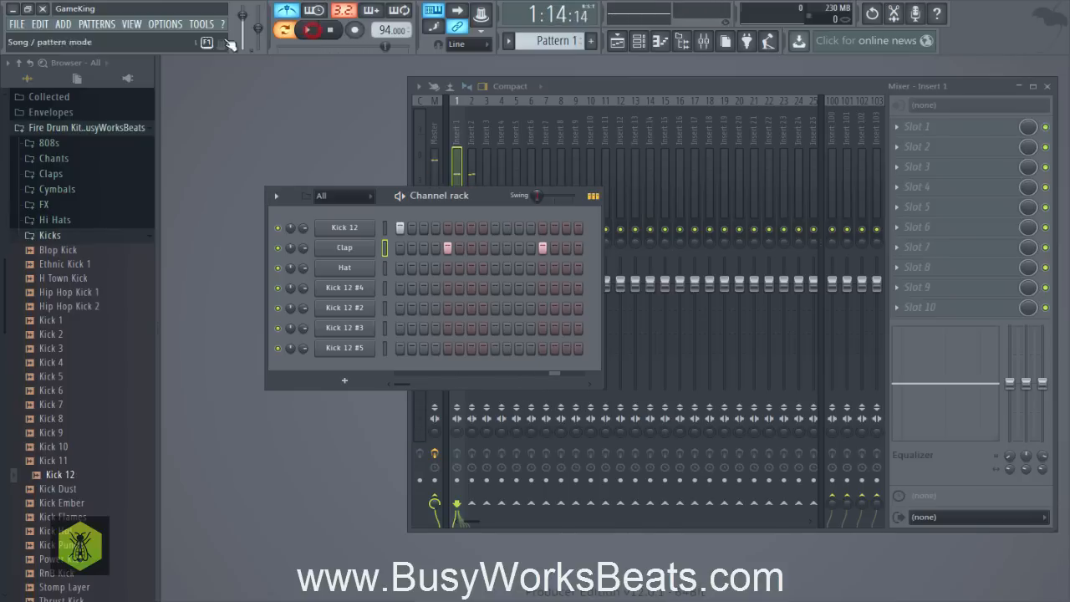
Review the device and buffer length on the Audio settings page and close the settings.
click(164, 24)
click(178, 63)
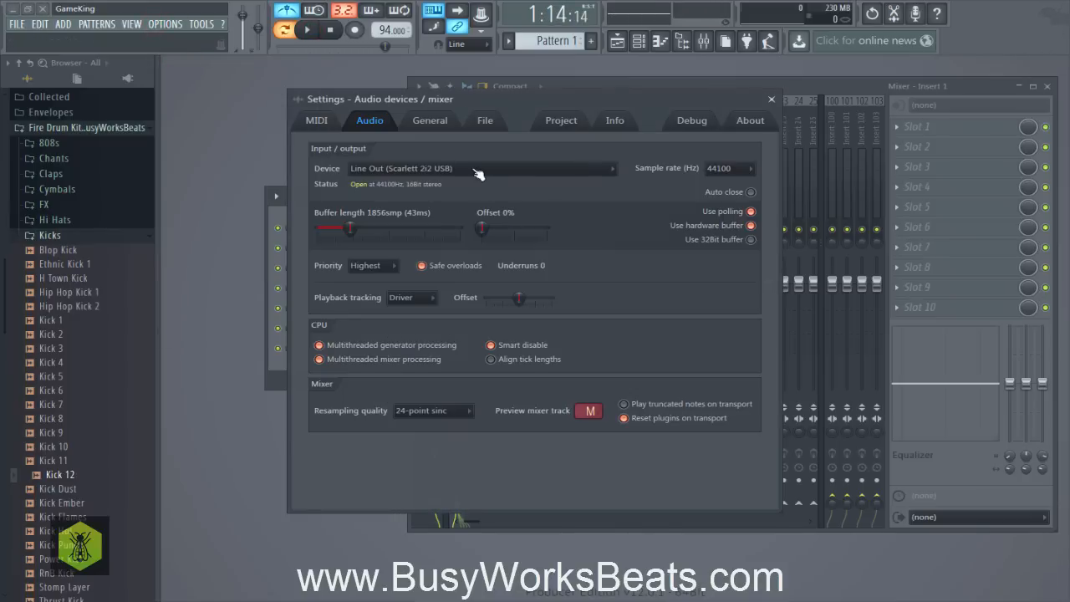
click(772, 100)
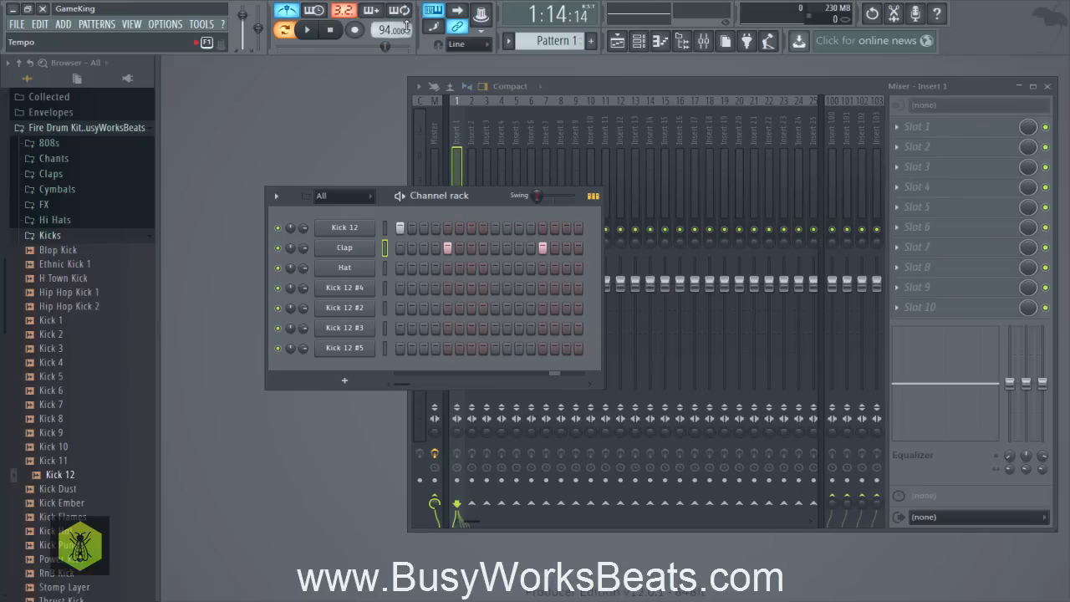
Preview playback in song mode, stop it, and return to pattern mode.
click(285, 30)
click(282, 35)
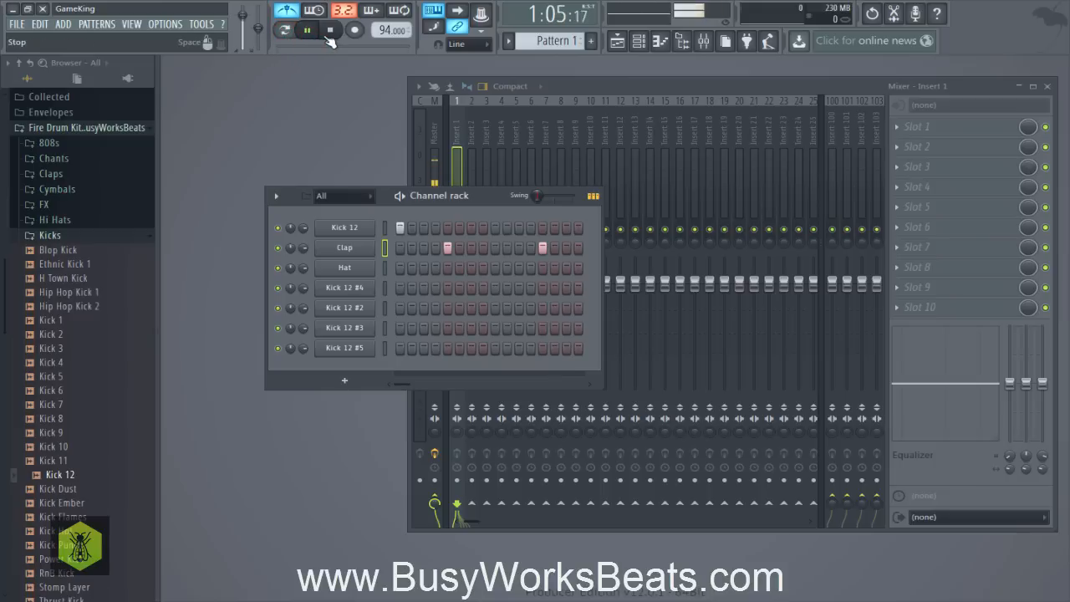
click(320, 33)
click(284, 30)
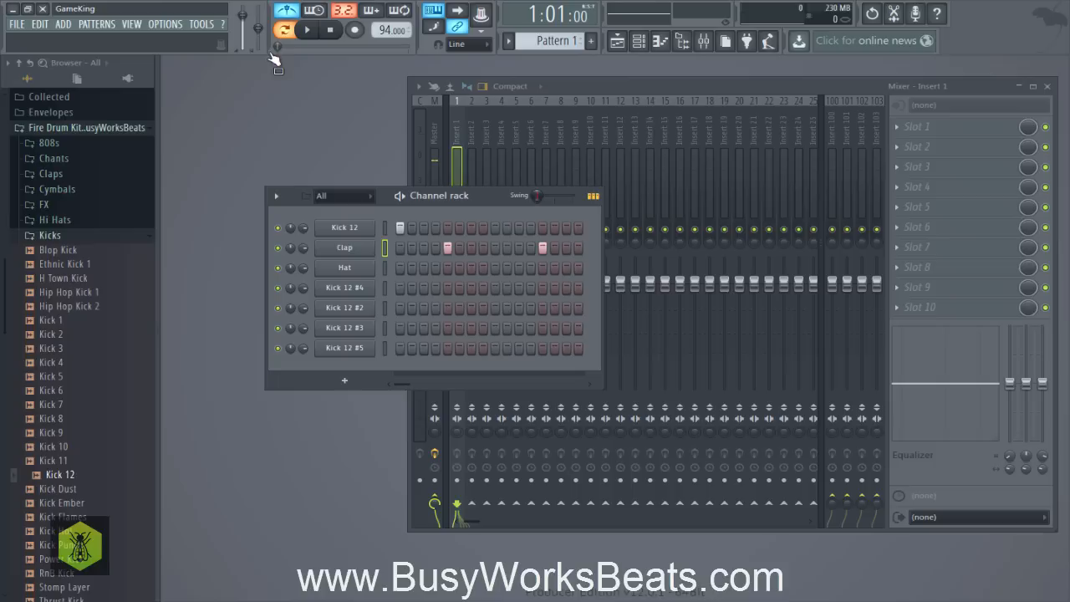
Move the song position partway through the pattern, play from there, and reset it to the start with Stop, repeating the repositioning and reset.
drag(276, 47, 341, 48)
click(306, 29)
click(329, 31)
drag(276, 47, 358, 48)
click(330, 31)
Play the pattern from the start, pause it, and turn the metronome off.
click(309, 39)
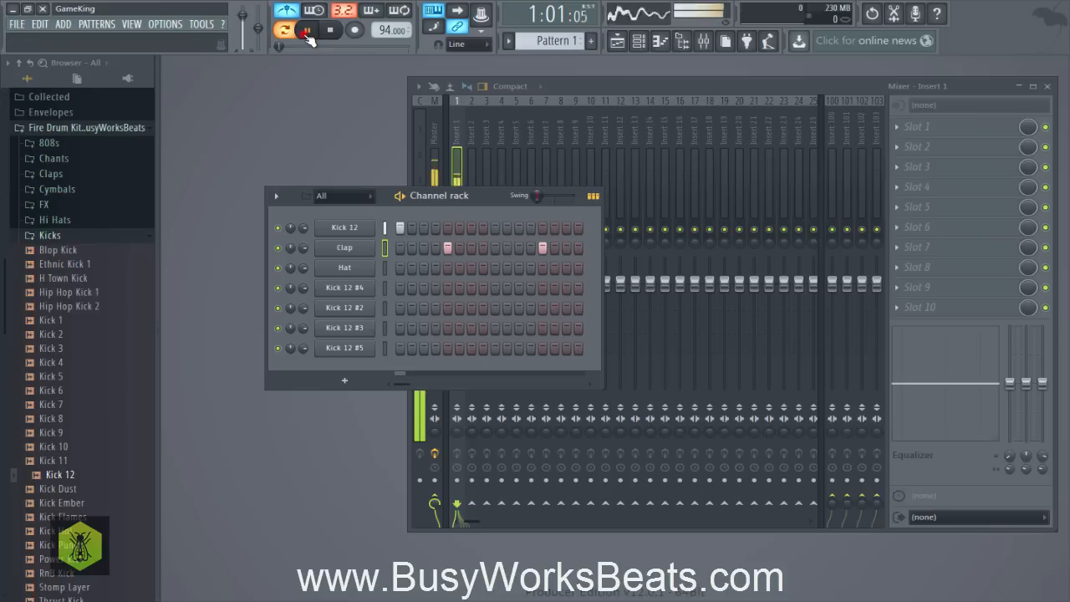
click(309, 39)
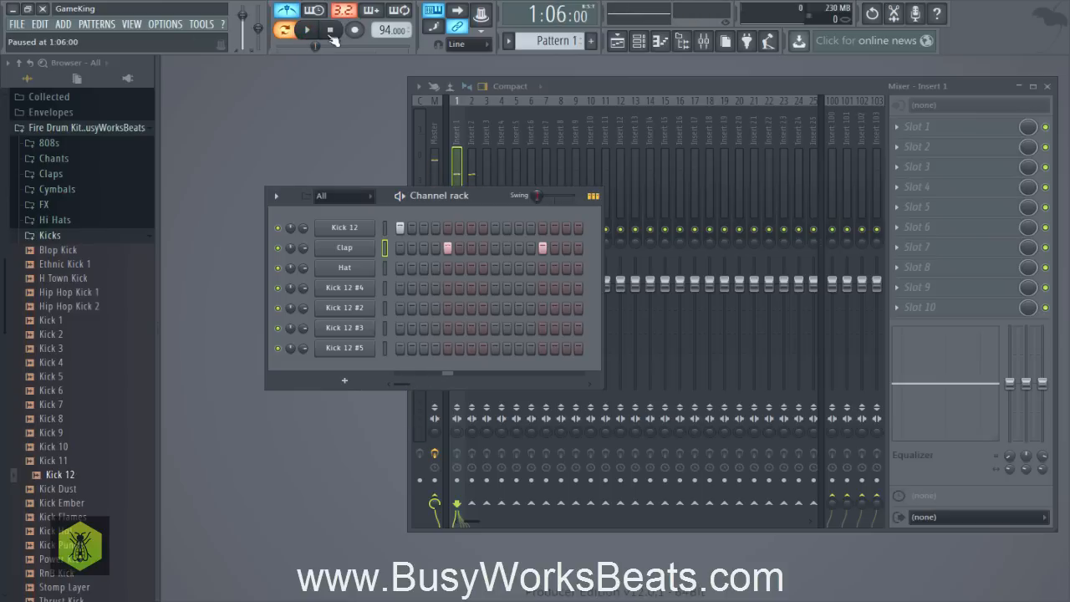
click(288, 11)
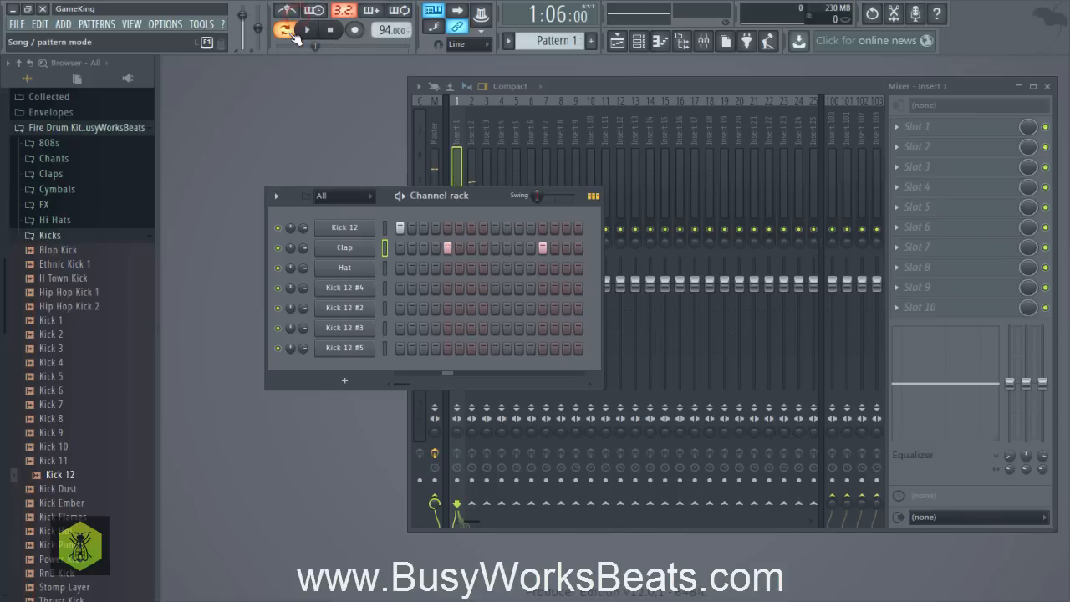
Switch to song mode, preview playback, and pause it.
click(284, 30)
click(306, 31)
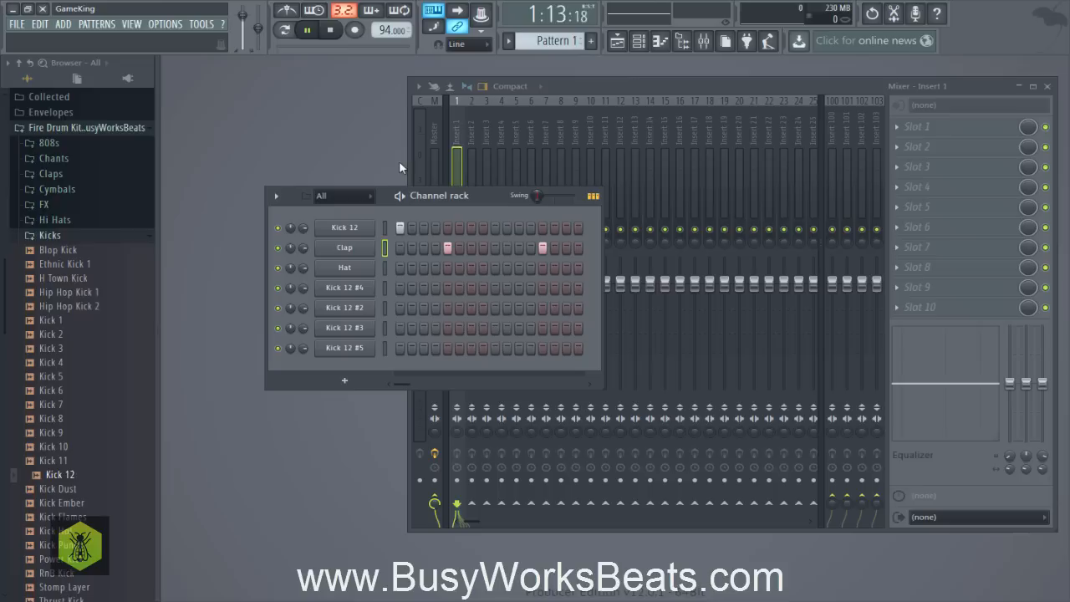
click(309, 30)
Show the Playlist, and toggle the Channel rack and Piano roll windows off and on, leaving the Channel rack visible.
click(618, 42)
click(618, 42)
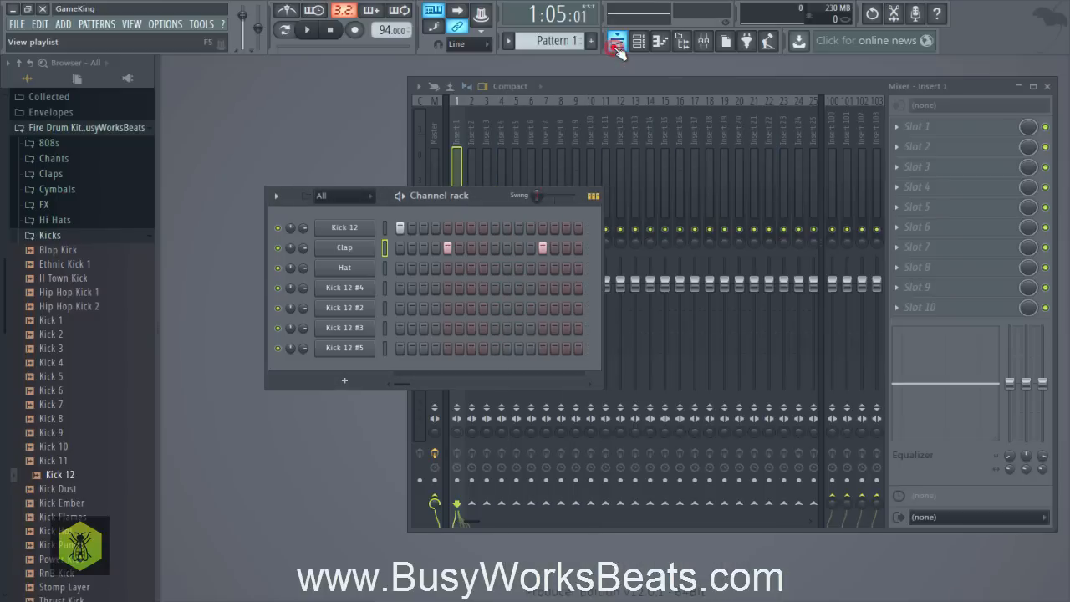
click(621, 42)
click(639, 42)
click(660, 42)
click(660, 42)
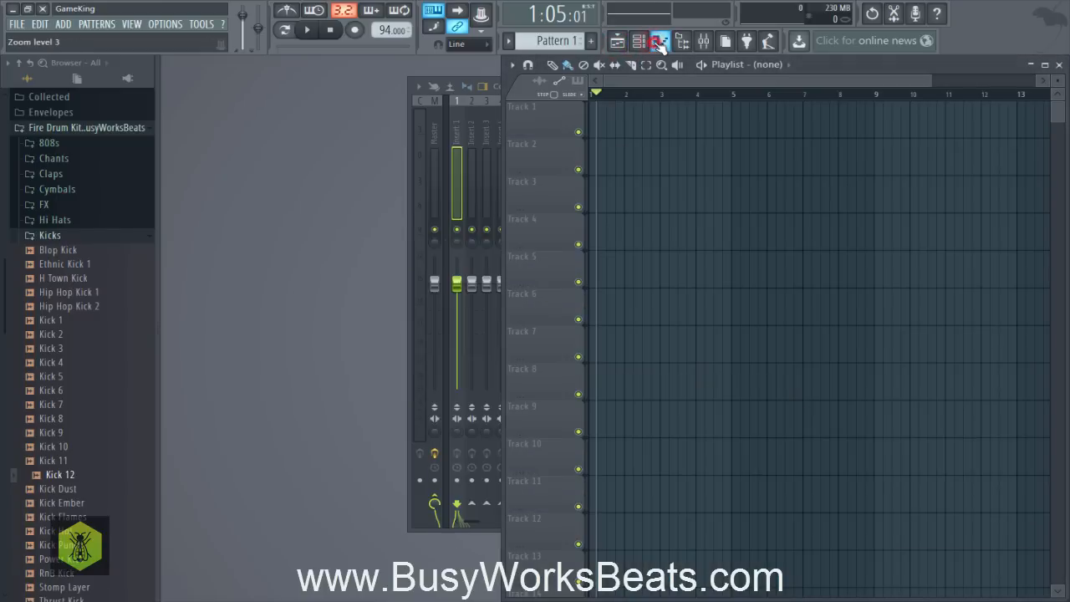
click(660, 42)
click(660, 42)
click(647, 42)
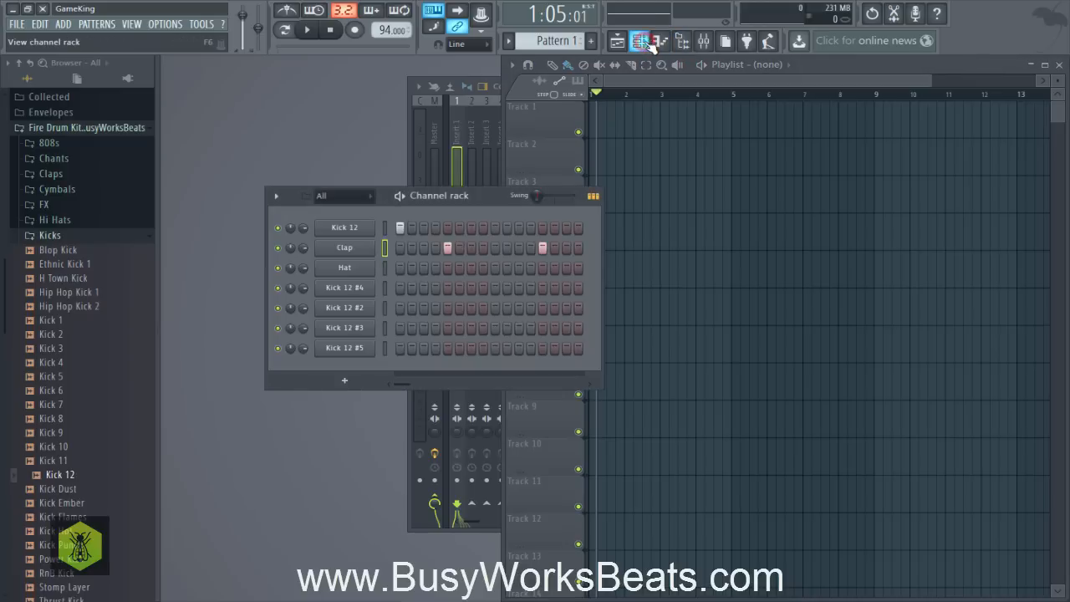
Toggle the Playlist window off and on repeatedly, leaving it open in front of the Channel rack.
click(620, 41)
click(620, 42)
click(620, 42)
click(621, 42)
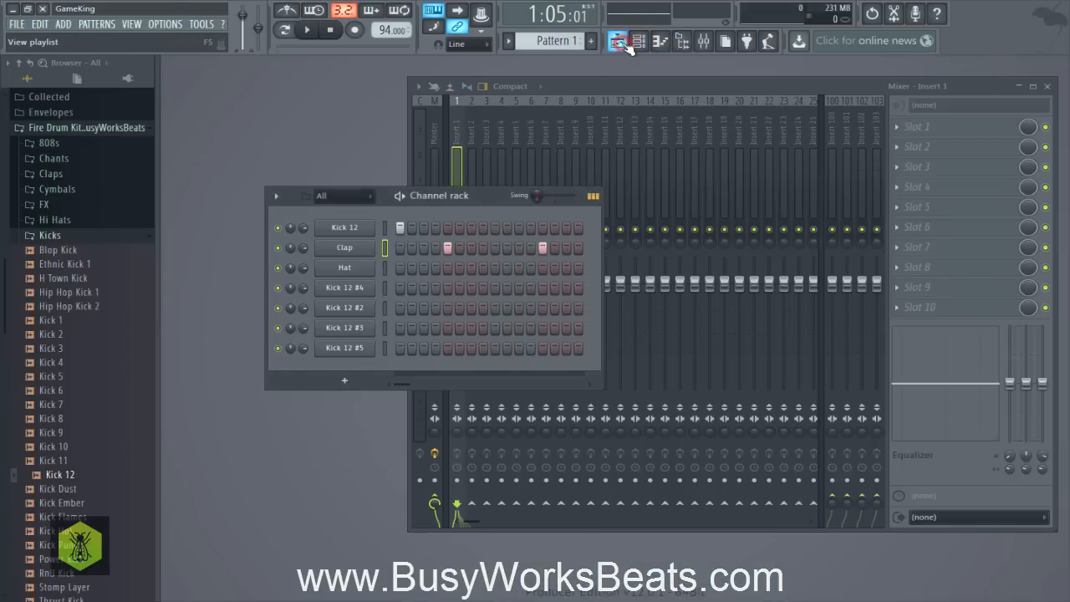
click(621, 42)
click(620, 42)
click(620, 42)
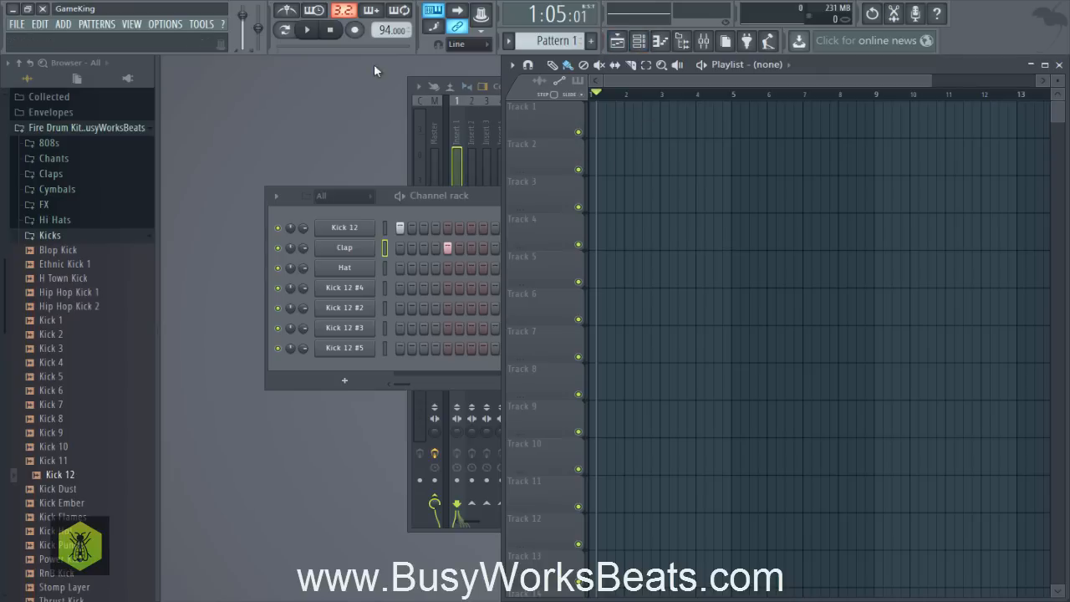
Play the empty Playlist in song mode from the start and stop it.
click(331, 32)
click(308, 31)
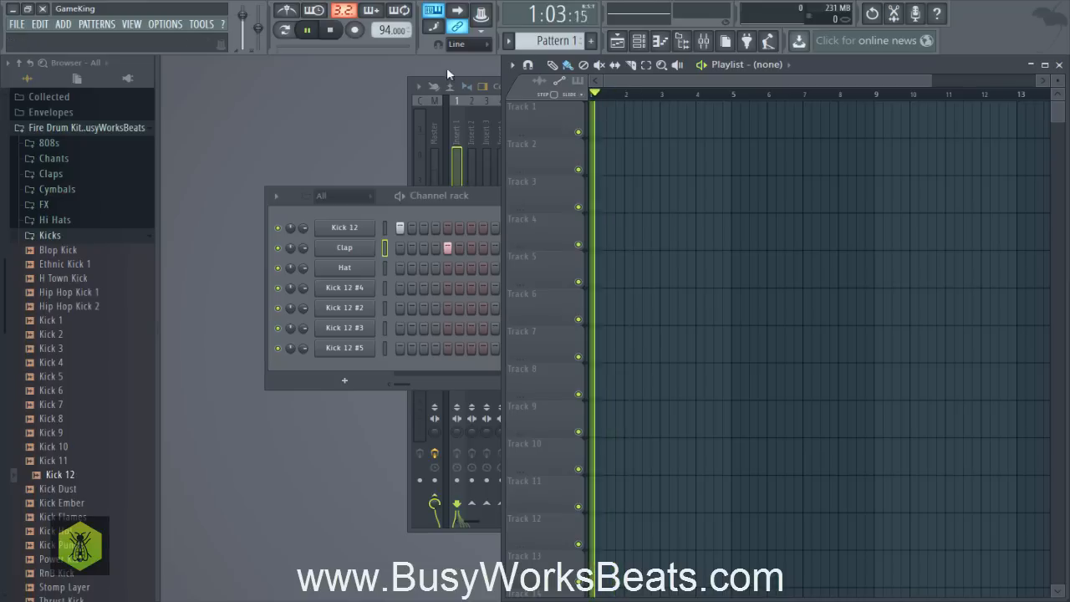
click(329, 40)
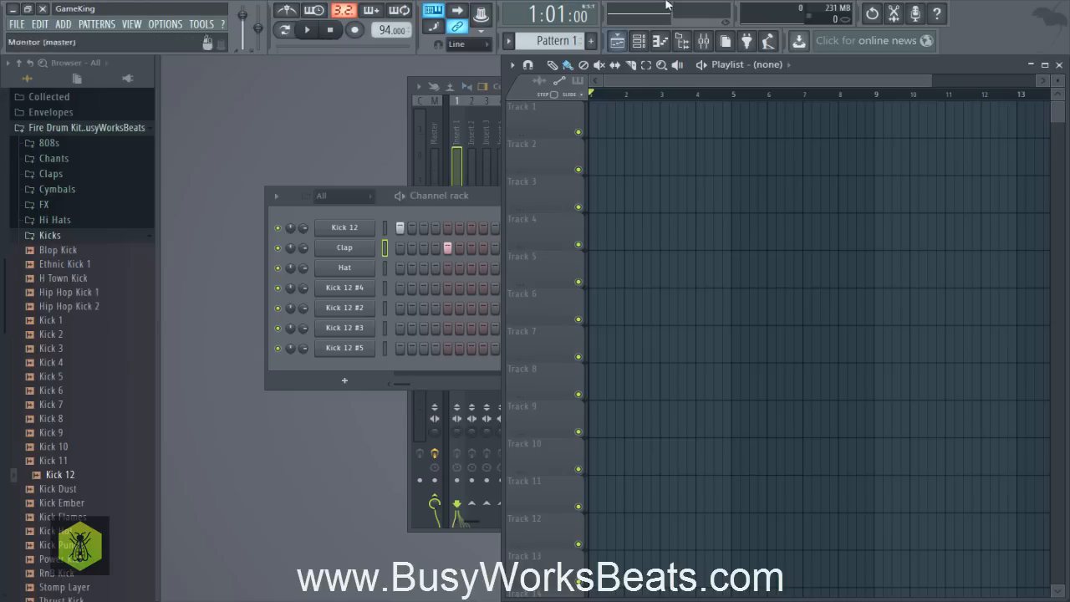
Alternate between the Channel rack and the Playlist to compare them, leaving the Playlist hidden.
click(616, 40)
click(481, 201)
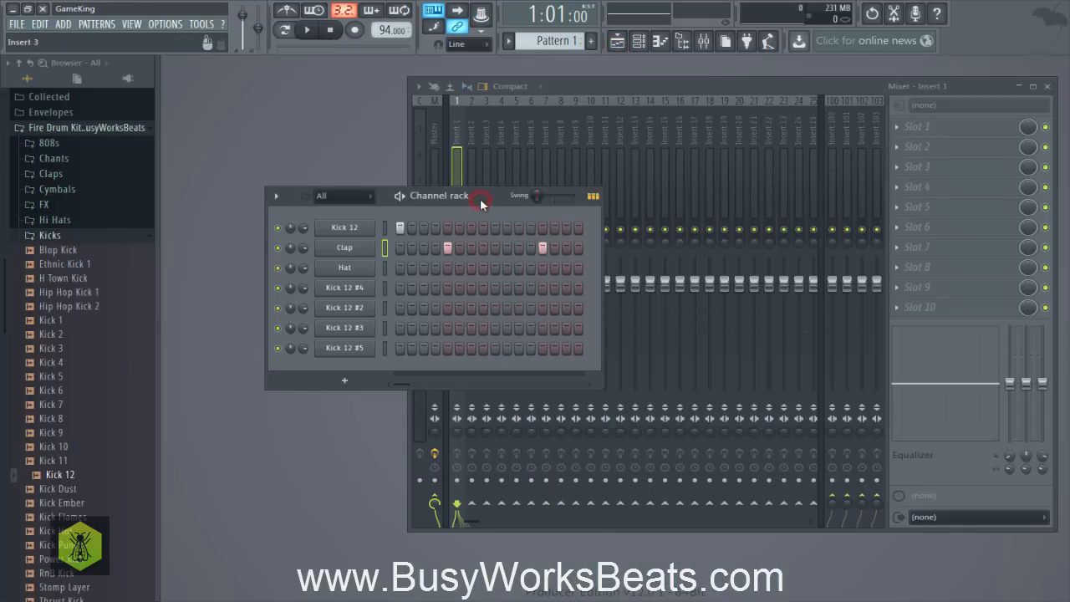
click(617, 40)
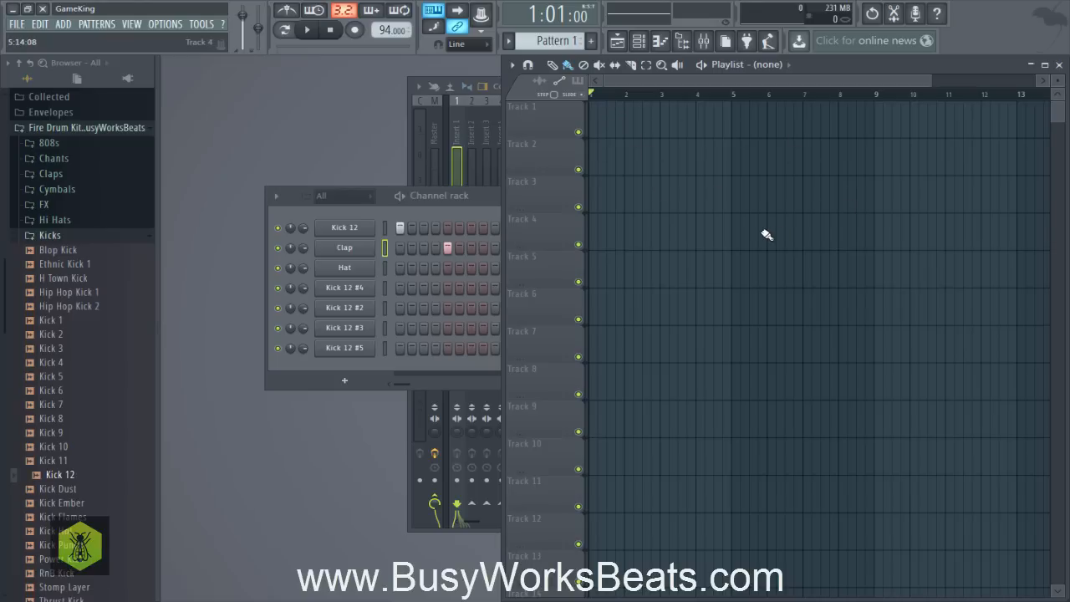
click(418, 209)
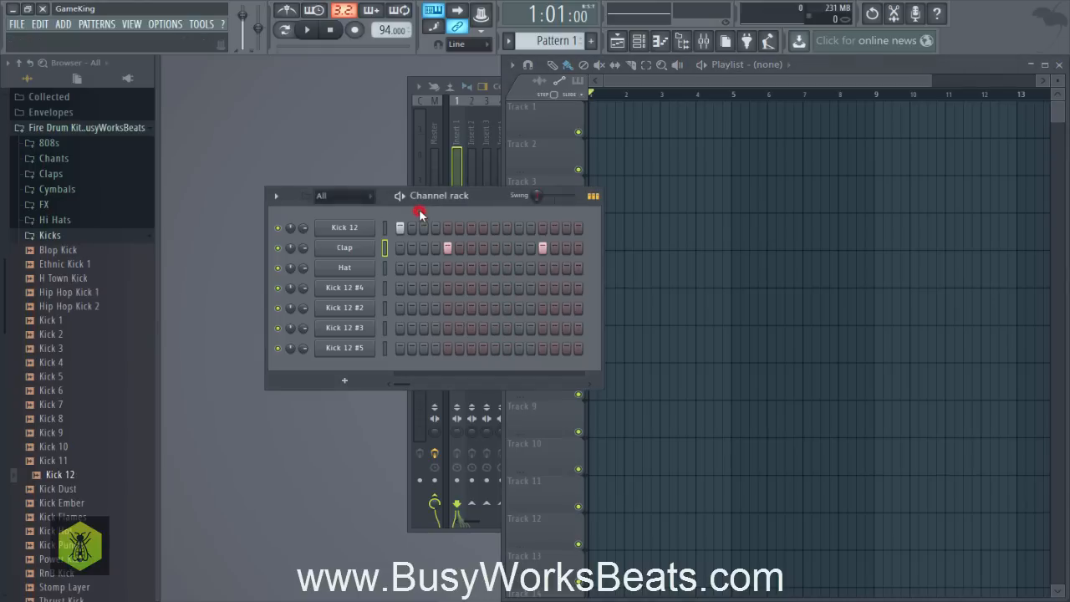
click(617, 40)
click(617, 40)
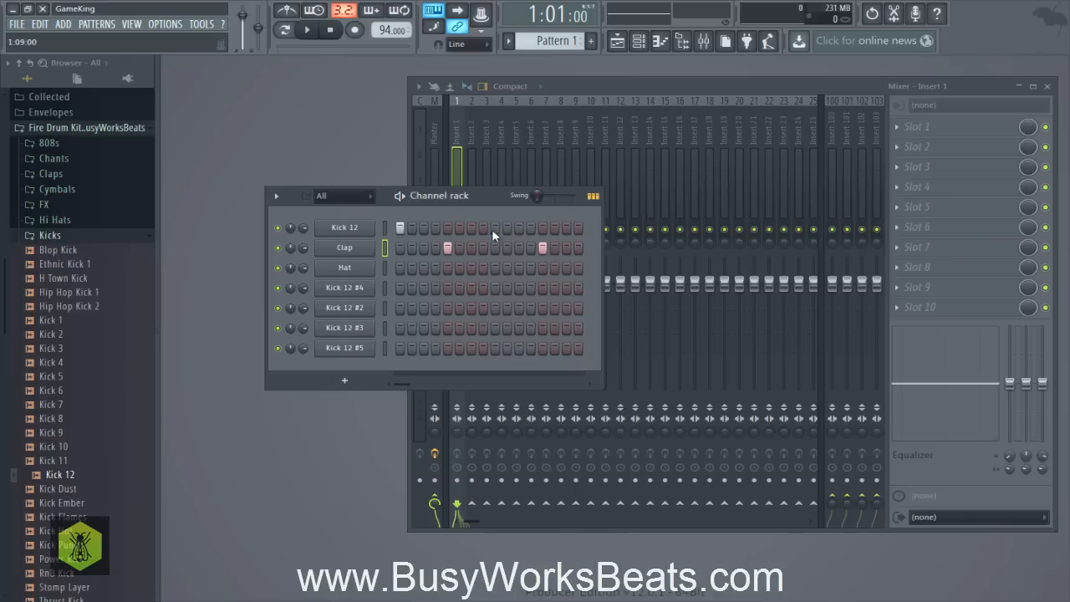
Return to pattern mode, and bring up the recording options and dismiss them with recording left disarmed.
click(284, 30)
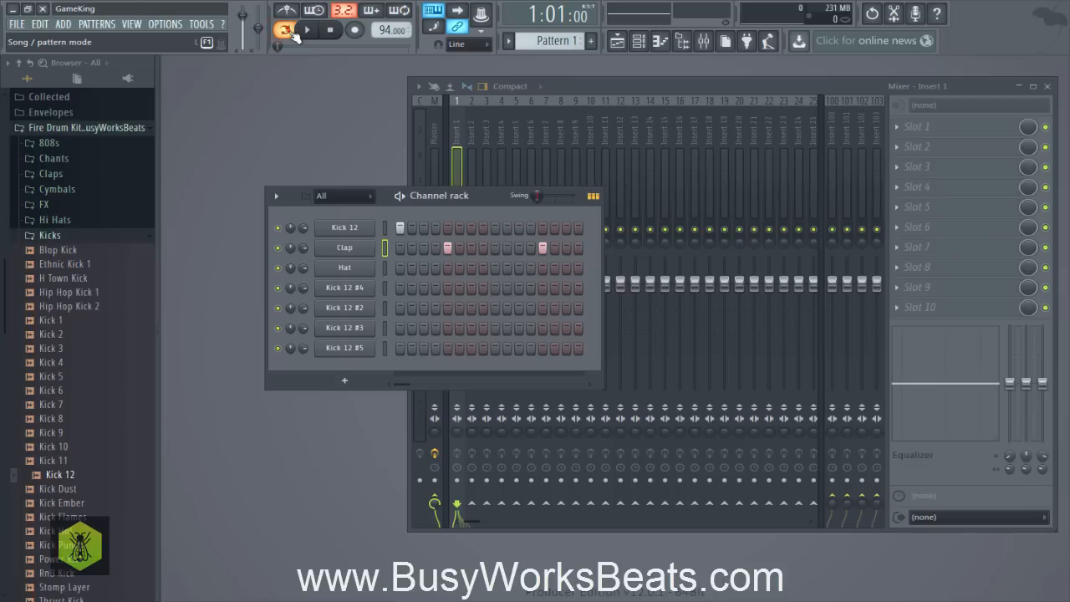
click(357, 33)
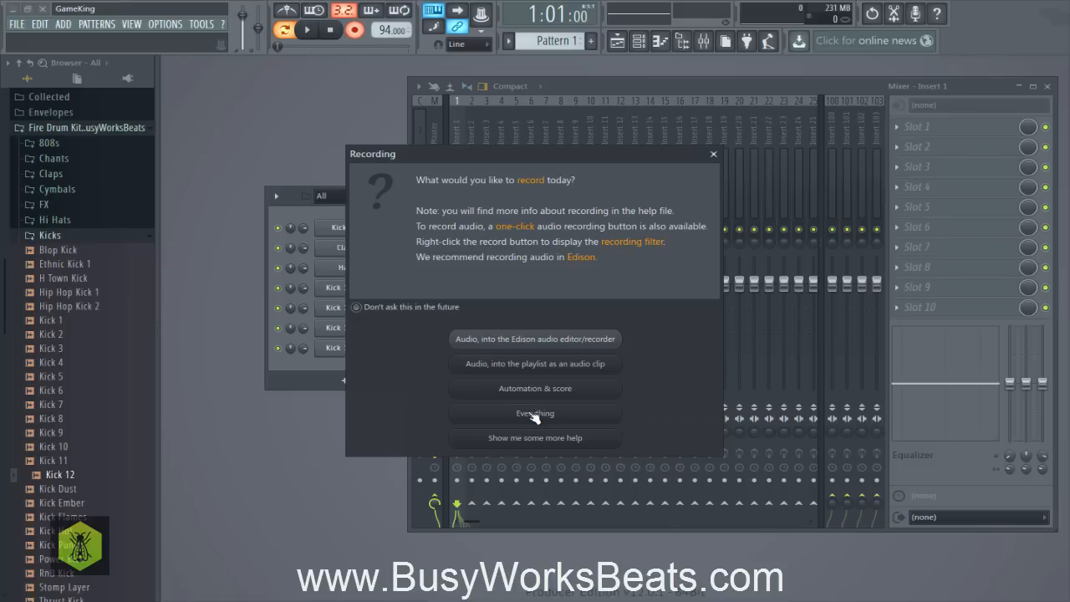
click(713, 156)
click(363, 33)
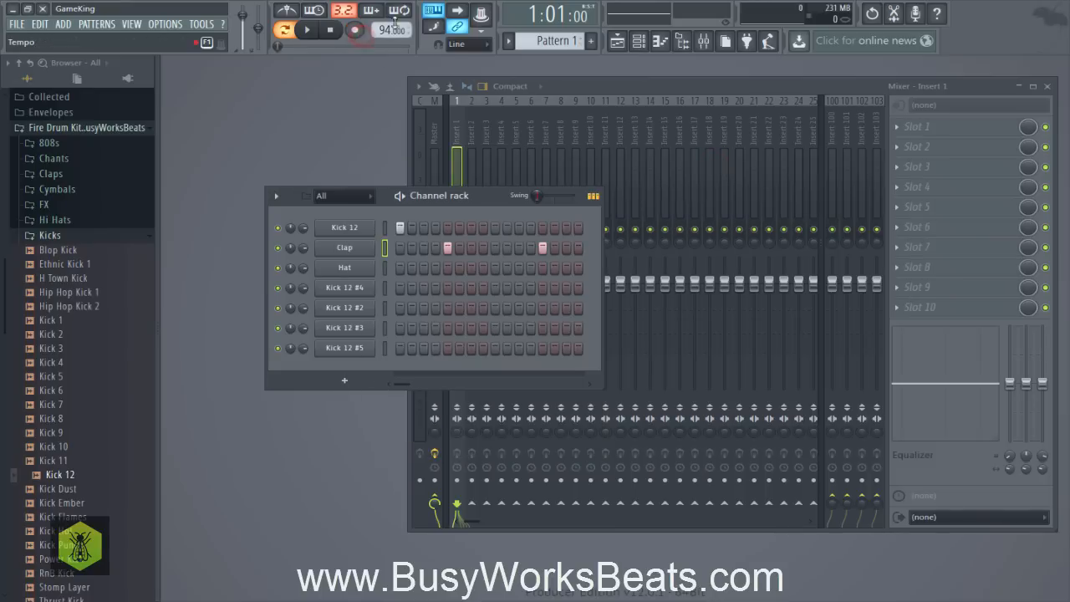
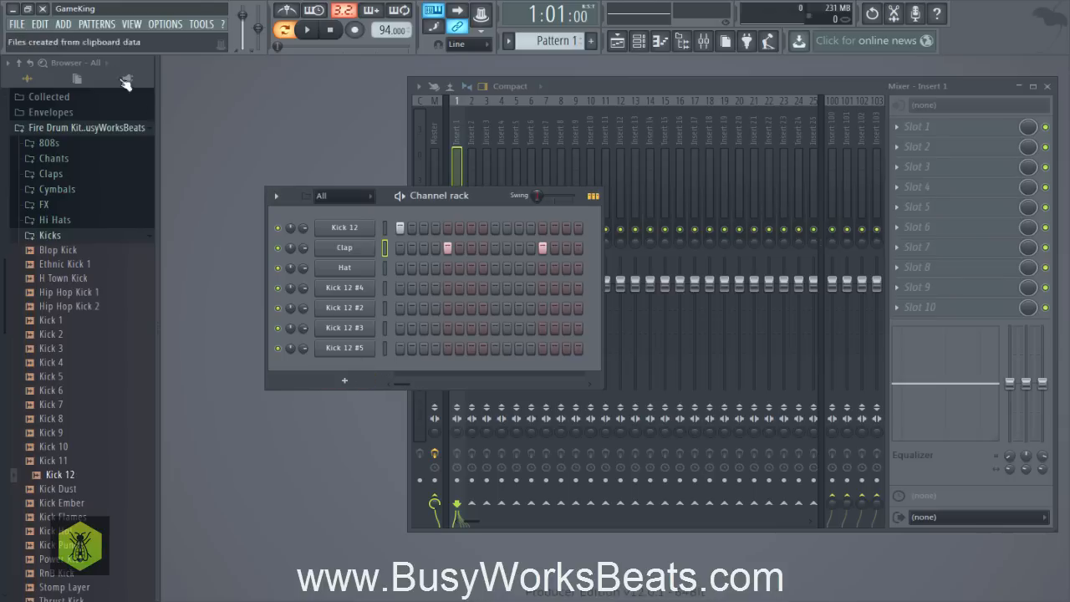
View the list of plugins available for a new channel from both places that offer it, without adding one.
click(64, 24)
mouse_move(86, 40)
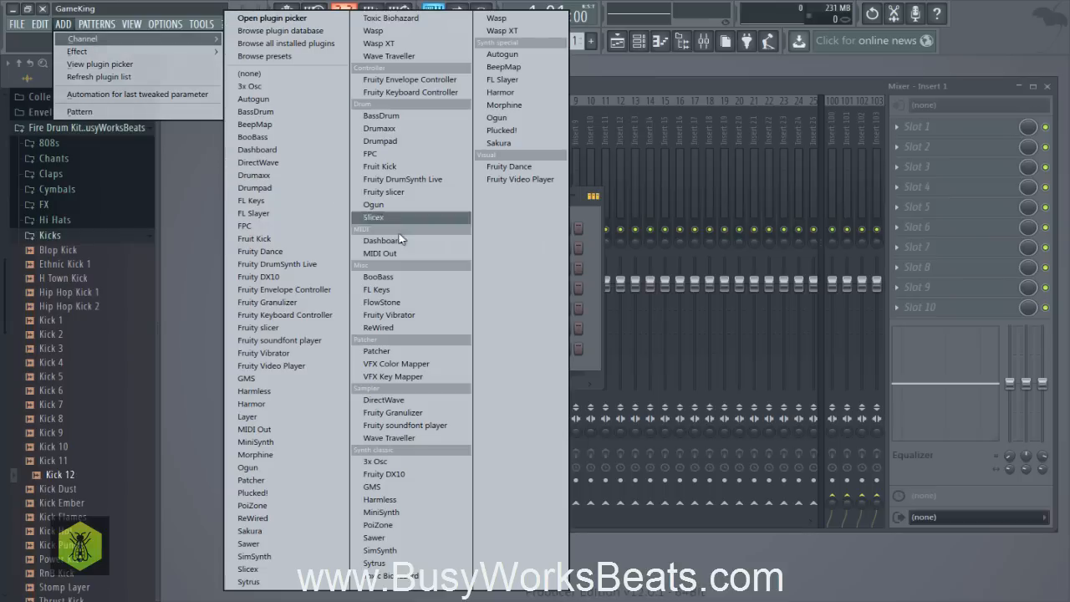
click(597, 304)
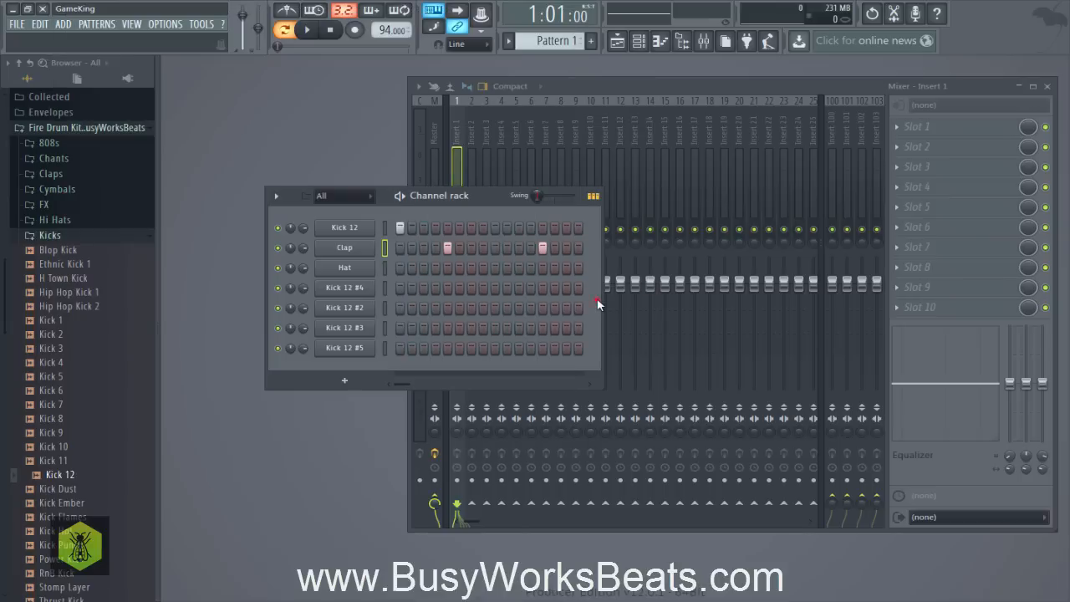
click(361, 383)
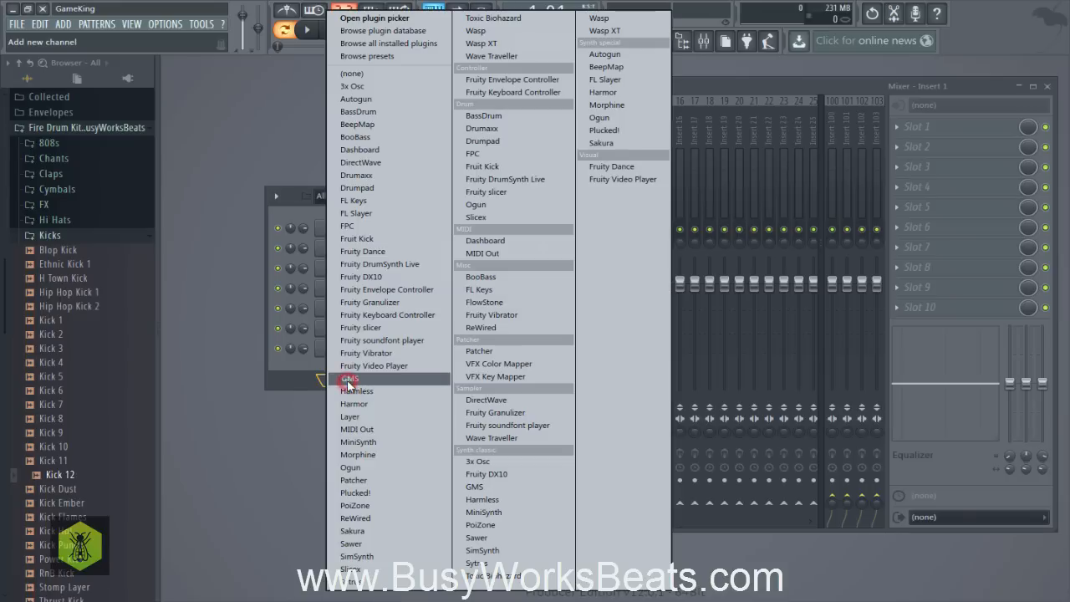
click(292, 380)
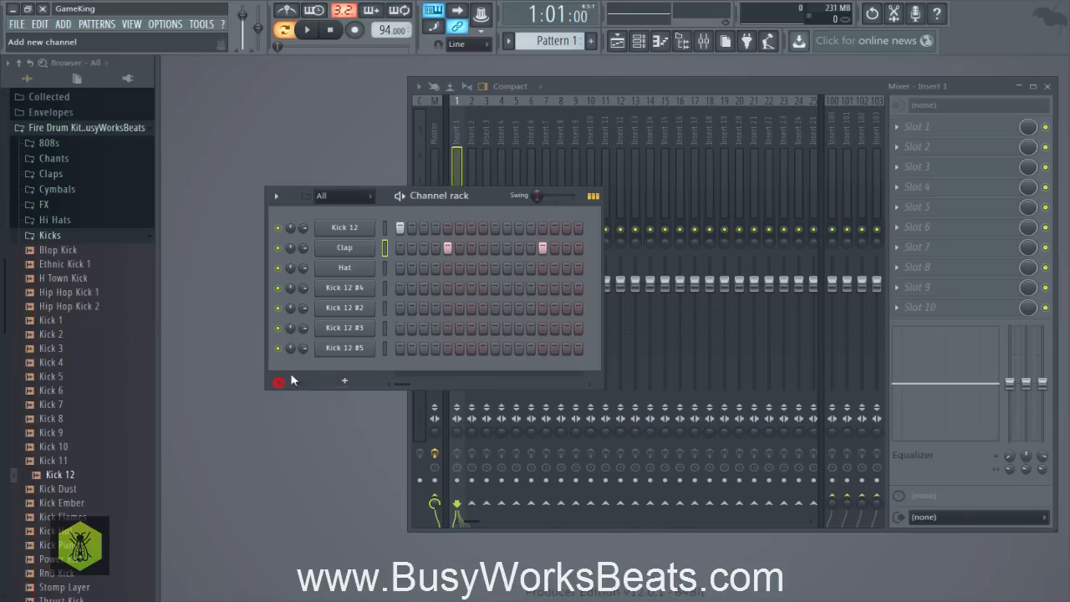
View the Insert plugin choices for the Kick 12 #5 channel and dismiss them without inserting anything.
right_click(342, 351)
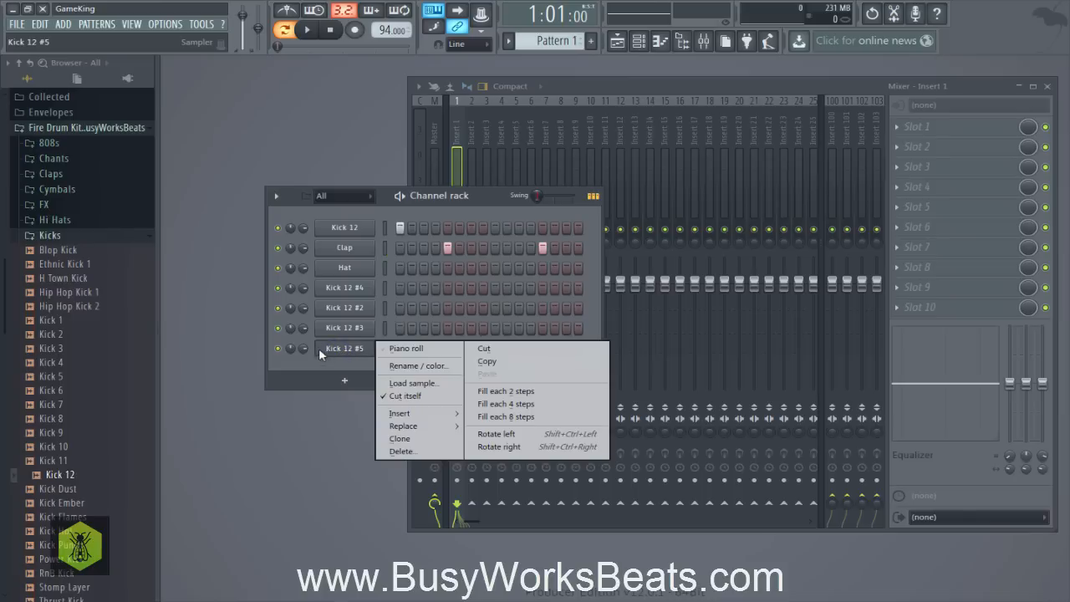
mouse_move(412, 416)
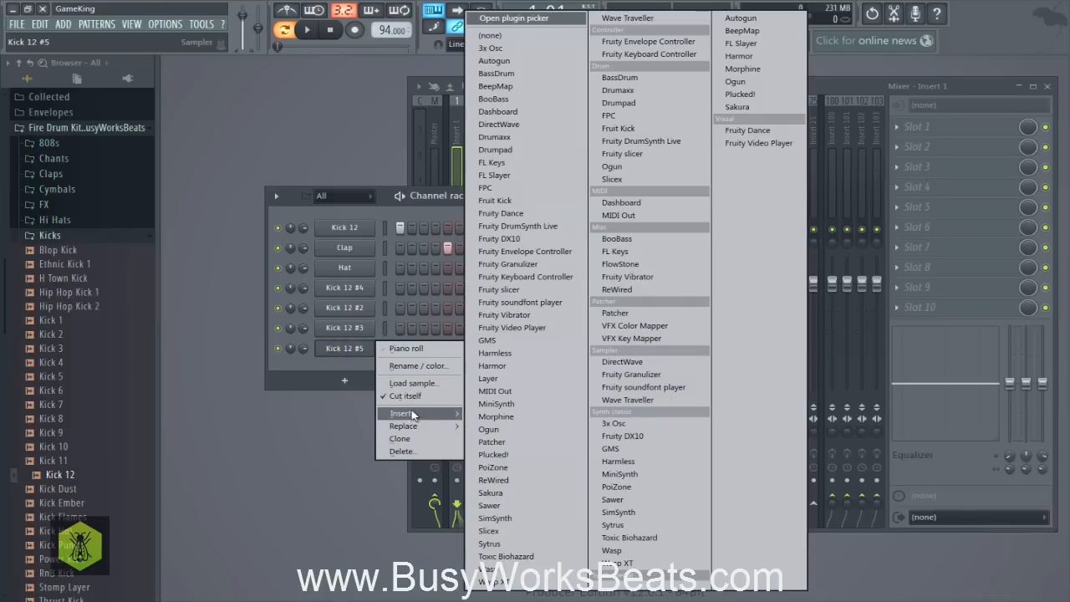
click(334, 372)
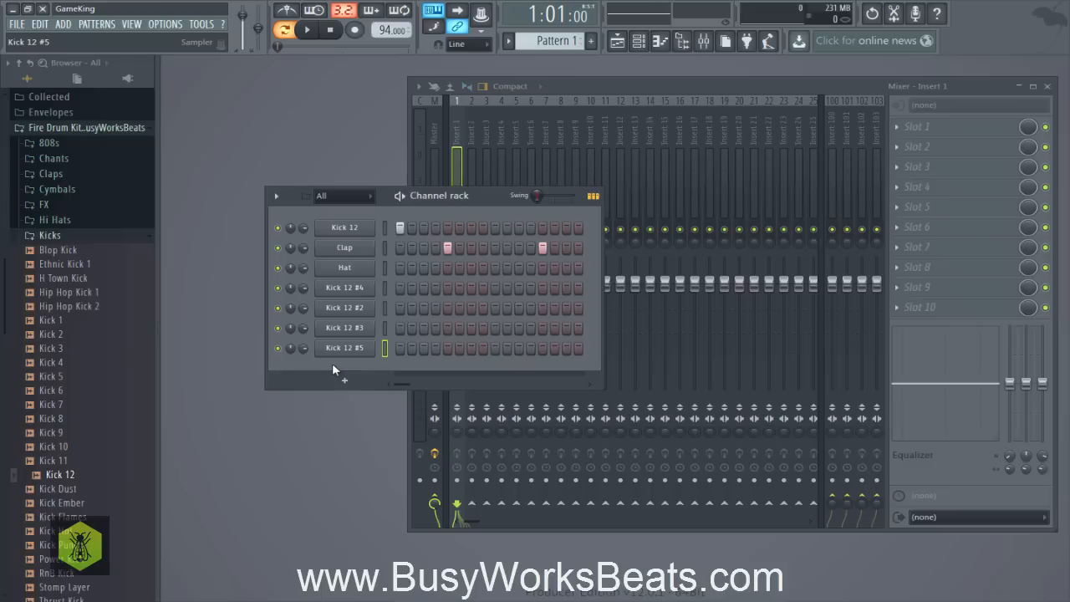
Add a 3x Osc channel to the Channel rack, and move its plugin window aside before closing it.
click(345, 381)
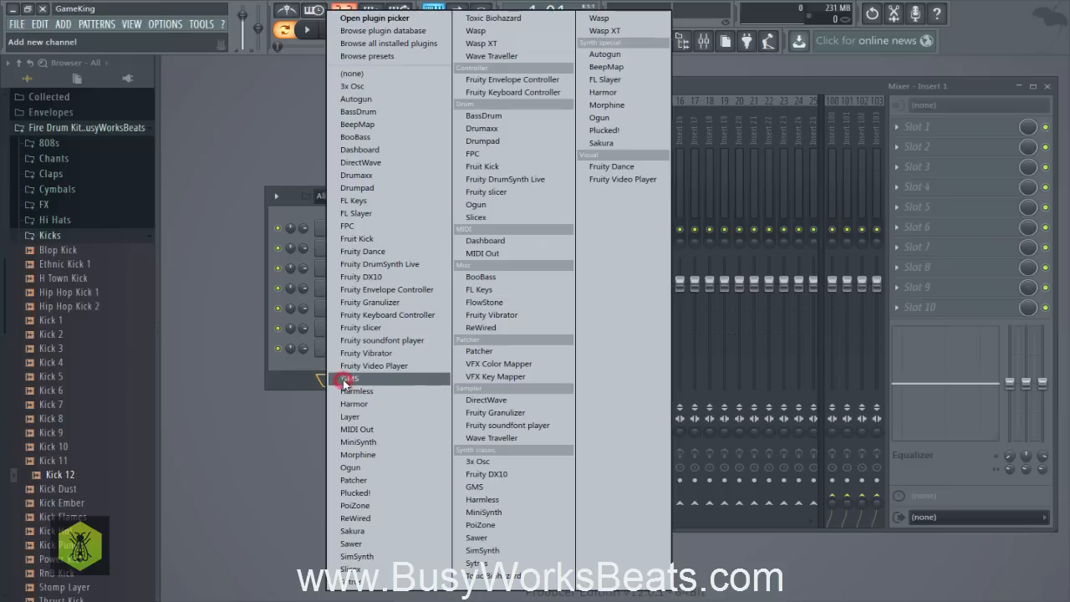
click(364, 88)
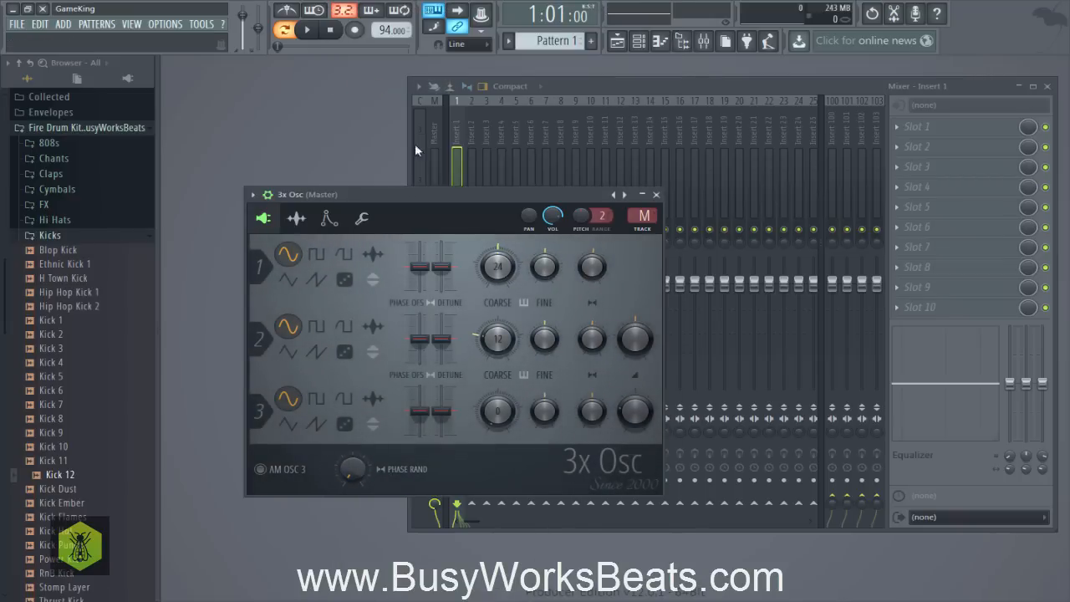
drag(432, 195, 697, 144)
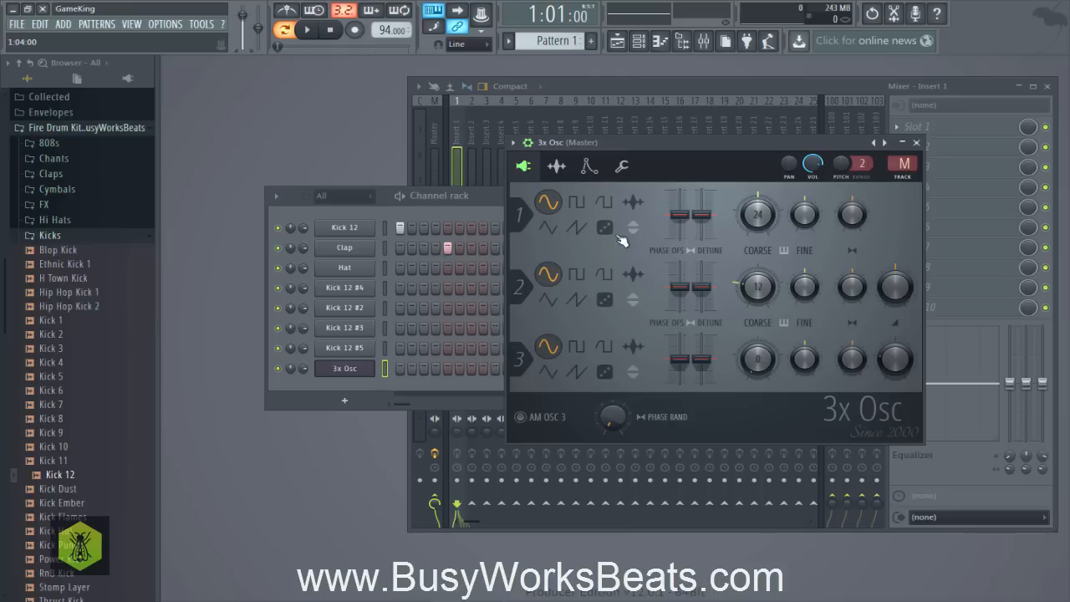
click(917, 143)
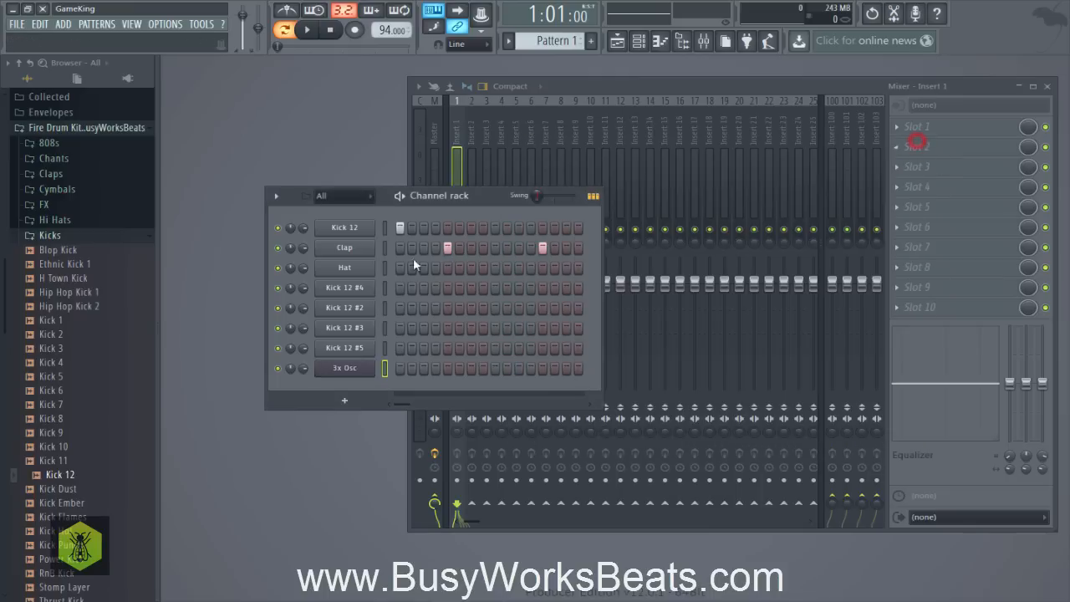
Open the Kick 12 channel's sample settings, place the window beside the channel names, and close and reopen it.
click(345, 228)
drag(358, 181, 553, 179)
click(345, 228)
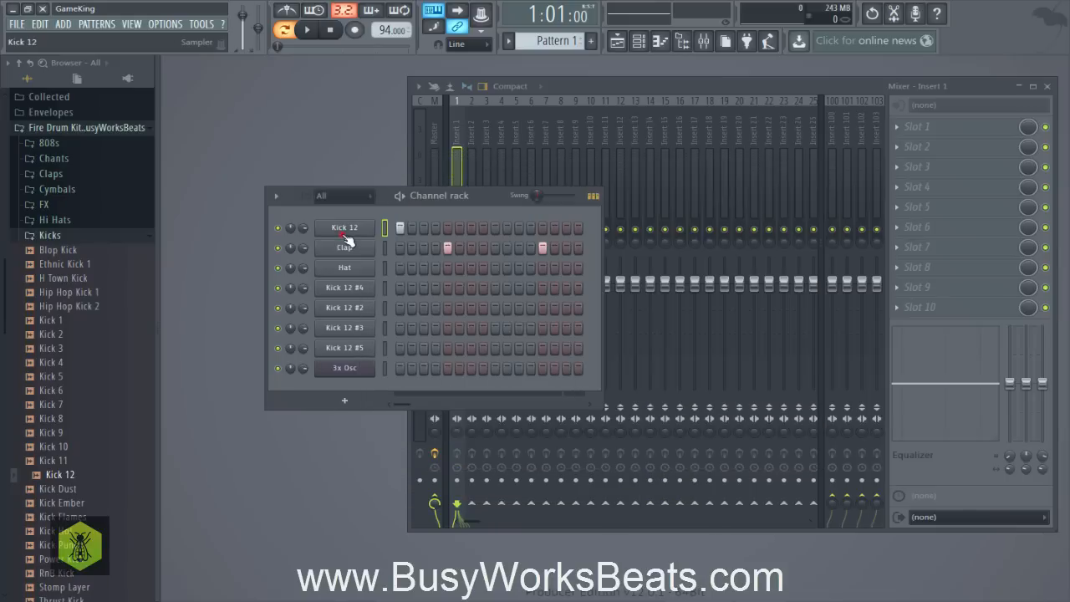
click(344, 228)
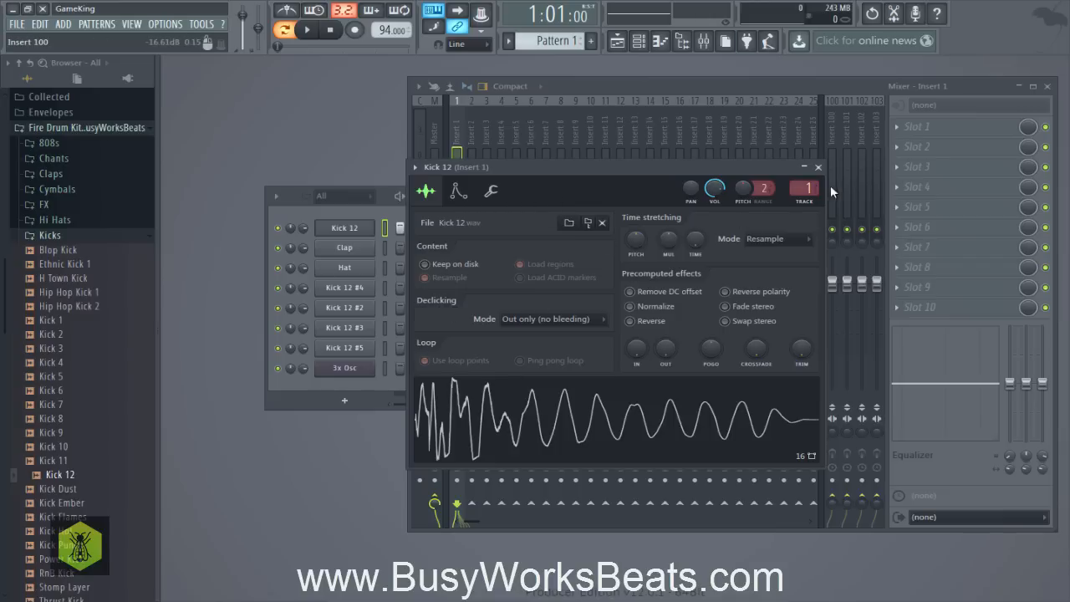
click(819, 167)
click(348, 229)
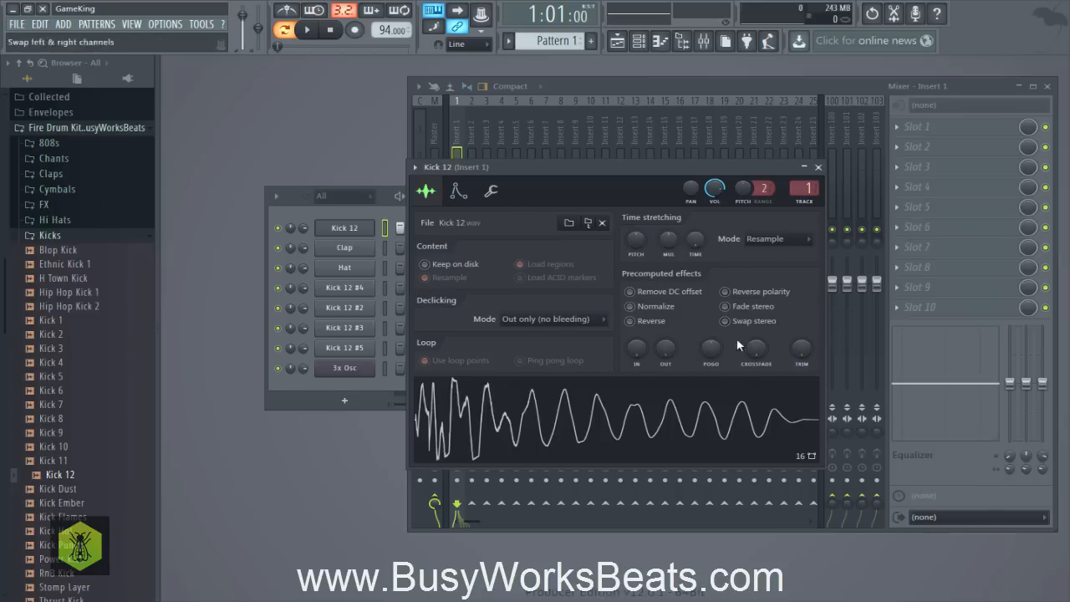
Review Kick 12's envelope and LFO settings for Panning, Volume, Mod X and Mod Y.
click(460, 192)
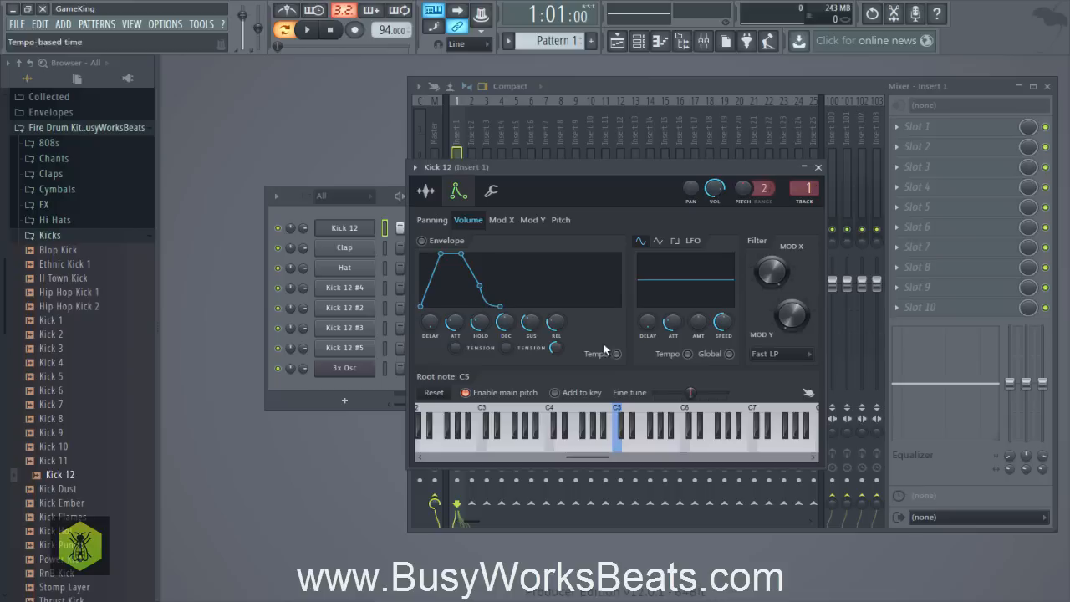
click(503, 221)
click(534, 222)
click(533, 223)
click(508, 222)
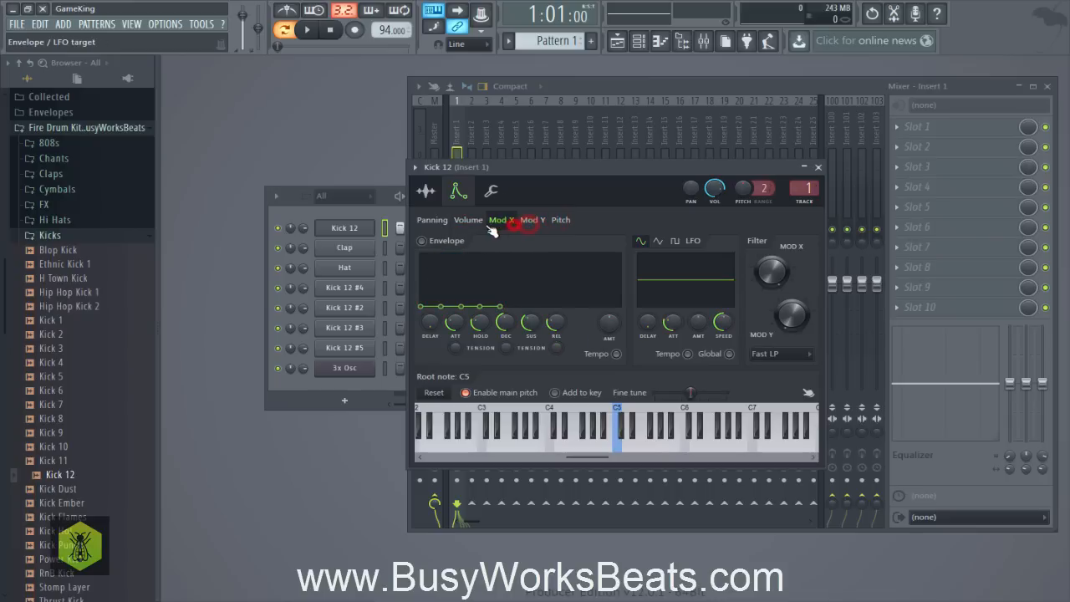
click(479, 222)
click(442, 222)
click(462, 222)
click(500, 221)
click(533, 222)
click(469, 221)
Review Kick 12's miscellaneous settings, including the time Swing knob, close the window, and select the Kick 12 #2 channel.
click(491, 192)
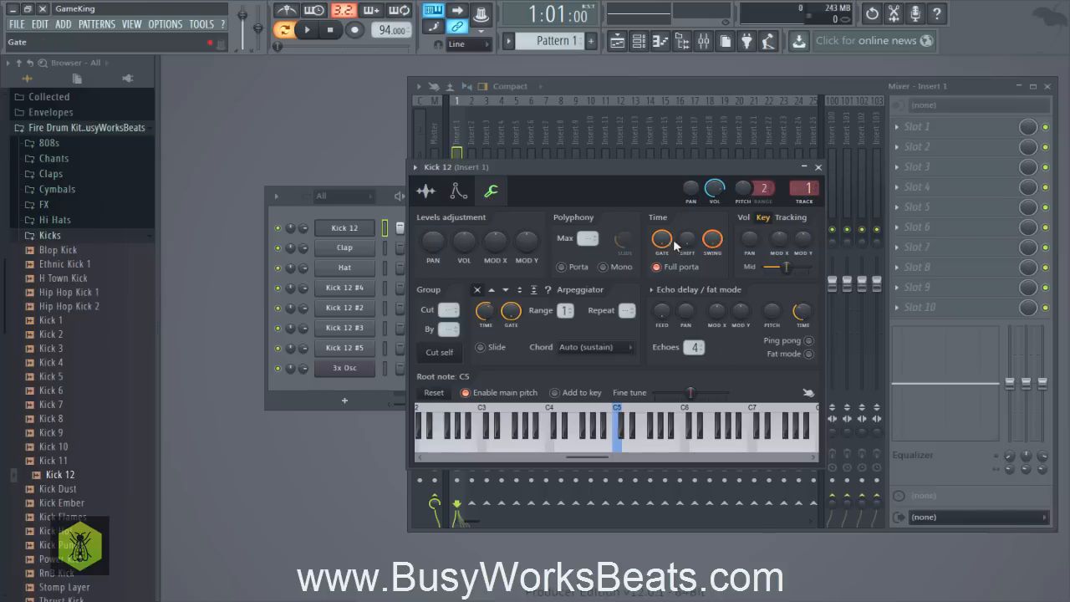
mouse_move(709, 242)
mouse_down()
mouse_move(711, 233)
mouse_move(715, 240)
mouse_up()
click(822, 169)
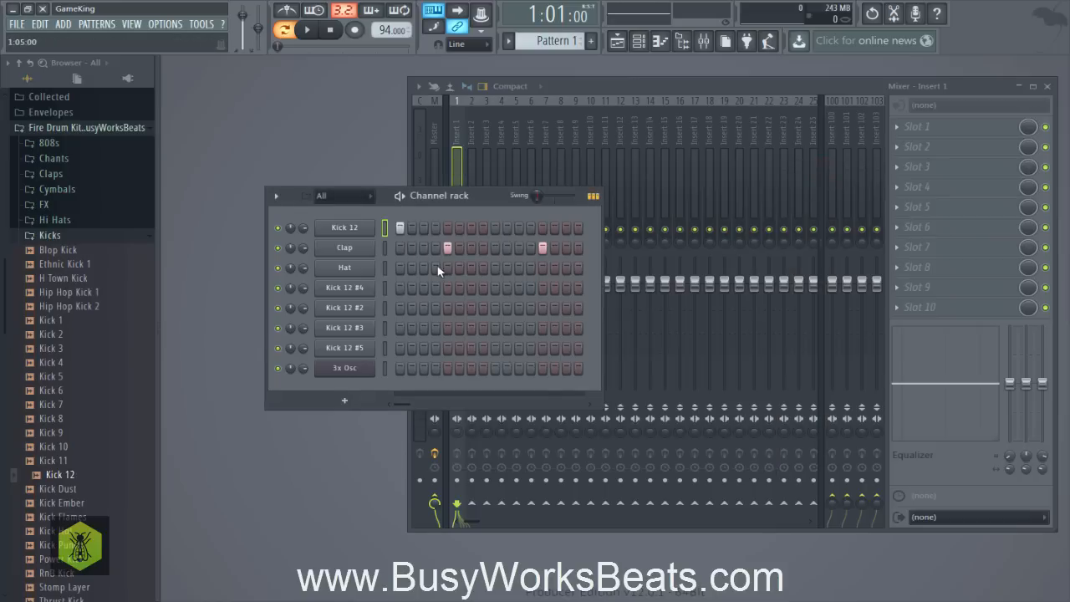
click(386, 311)
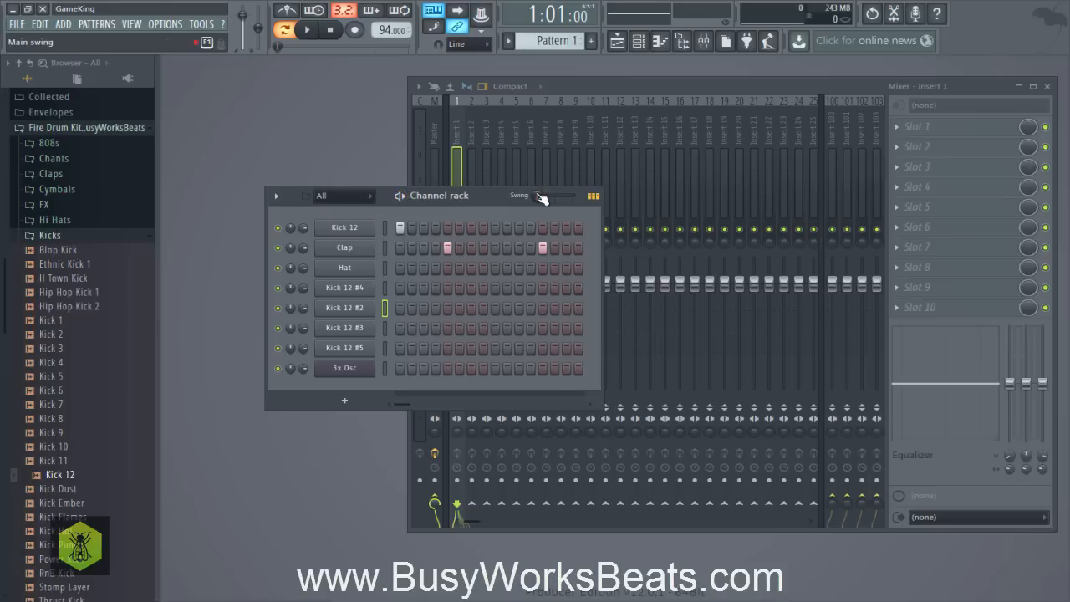
Add Kick 12 hits on steps 4, 8, 9, 12 and 16 of Pattern 1.
drag(537, 197, 537, 195)
drag(552, 197, 550, 197)
click(435, 227)
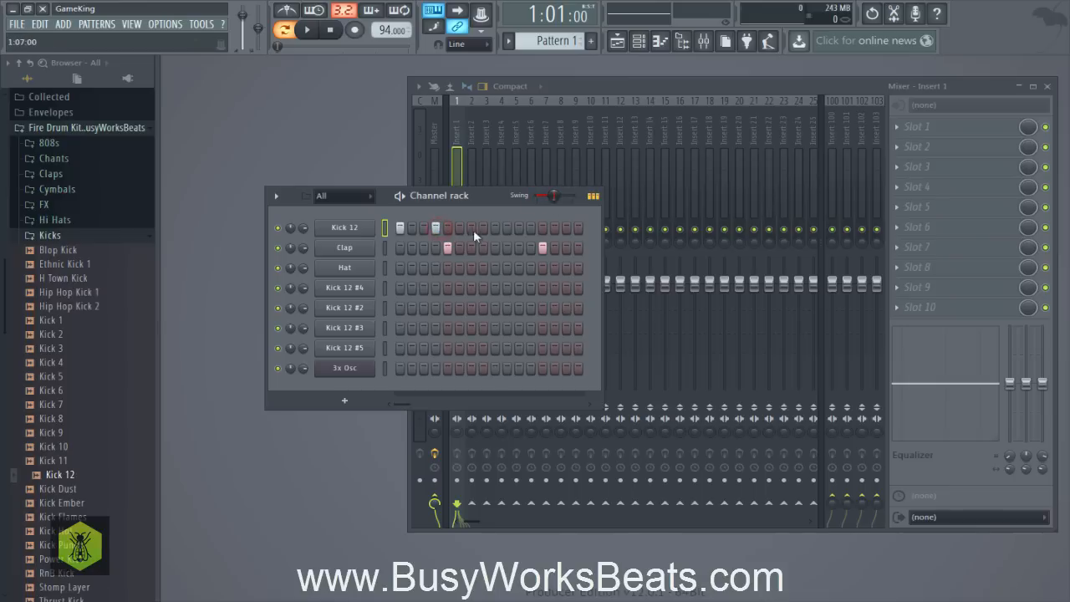
drag(490, 228, 484, 228)
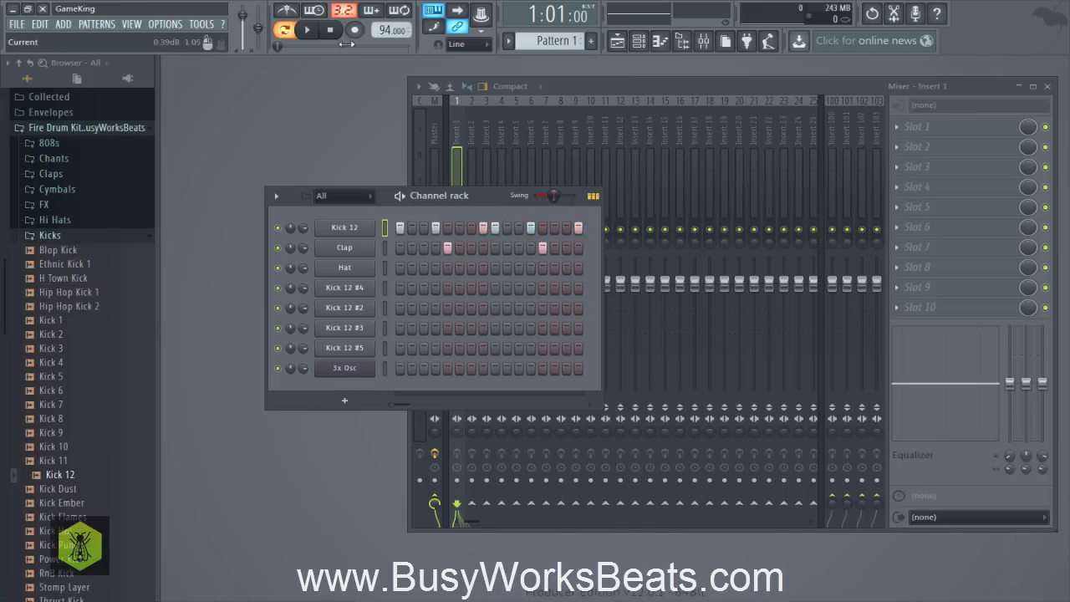
Return the Channel rack's main swing to minimum and listen to the pattern without swing.
drag(552, 195, 523, 190)
click(307, 29)
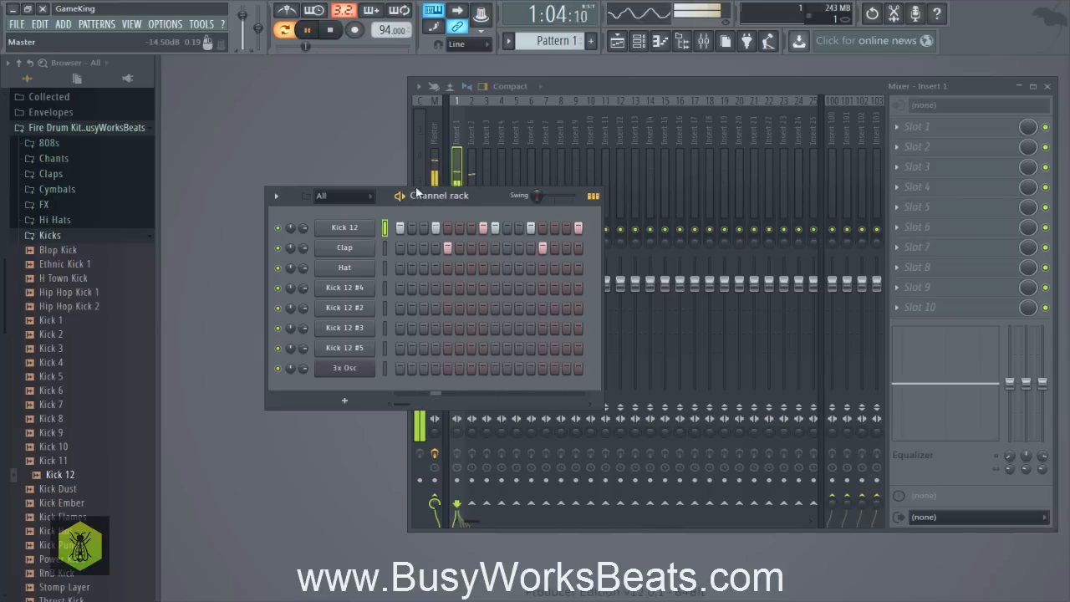
click(332, 31)
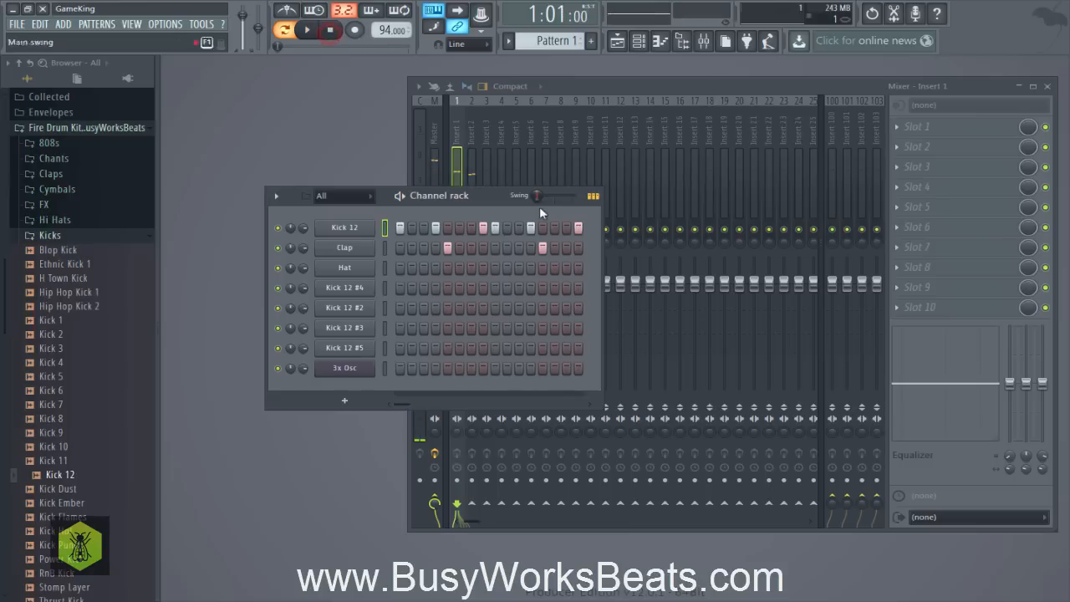
Raise the main swing past halfway to hear the pattern with swing, and return it to minimum.
drag(537, 195, 541, 195)
click(308, 30)
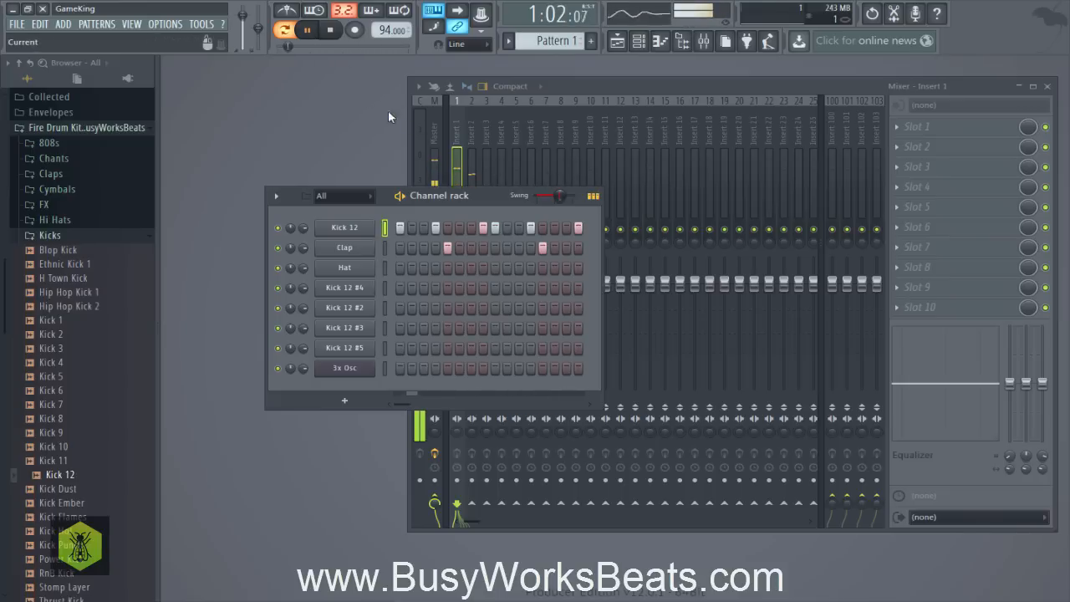
click(308, 31)
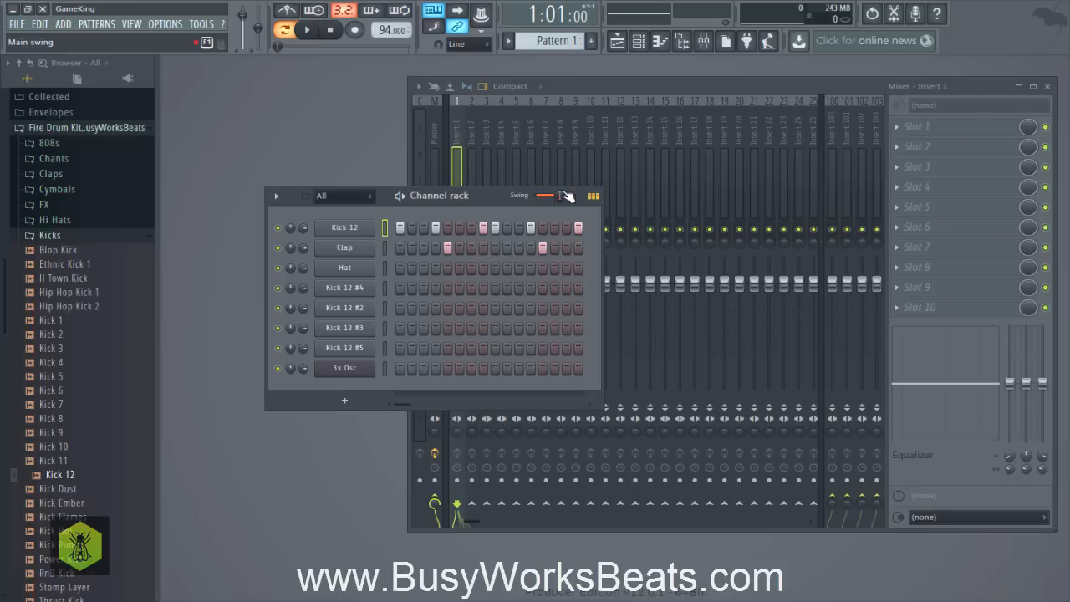
mouse_move(544, 196)
mouse_down()
mouse_move(561, 195)
mouse_move(543, 199)
mouse_up()
click(539, 195)
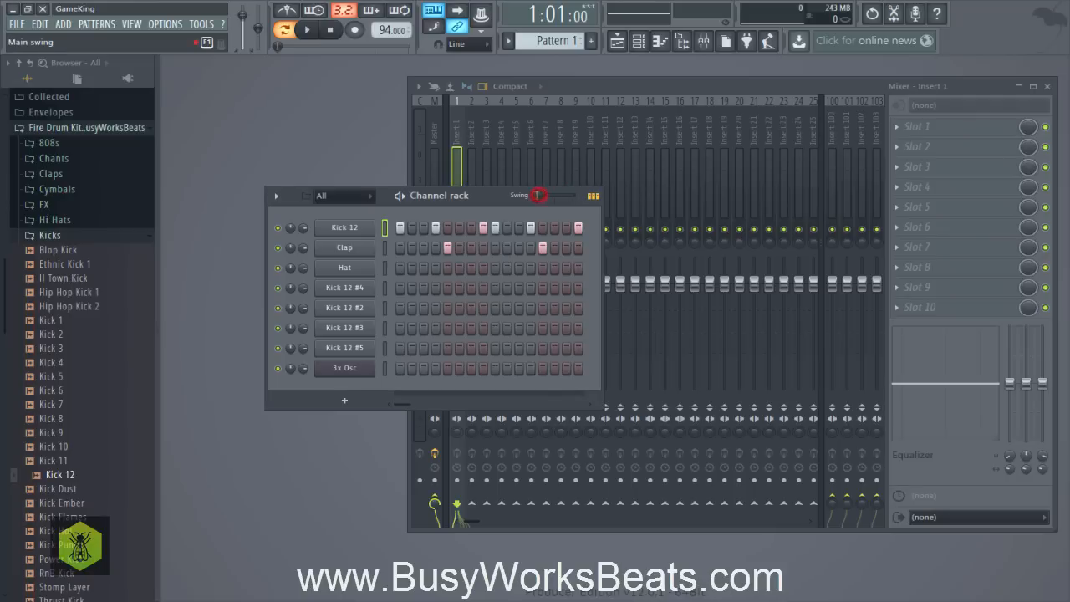
Compare the Channel rack's step sequencer view with its piano roll overview, ending on the step sequencer.
click(595, 198)
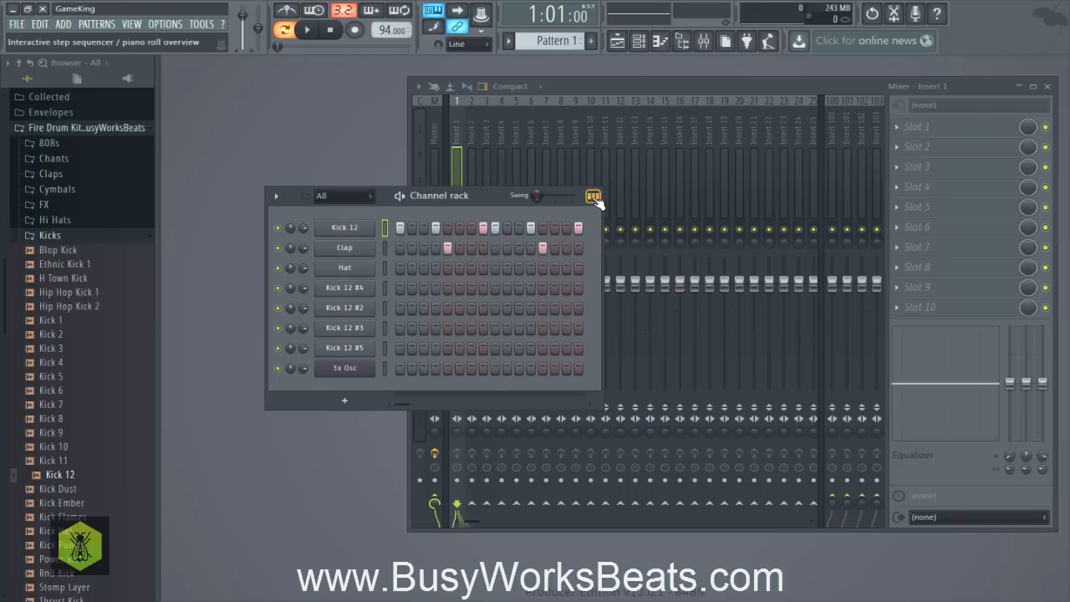
click(594, 198)
click(594, 197)
click(594, 197)
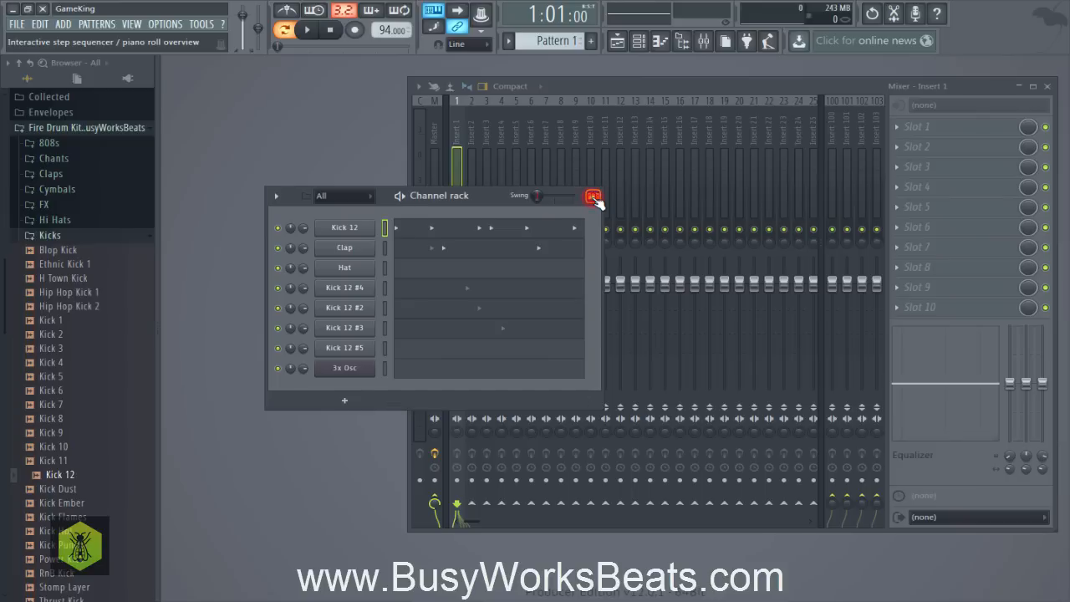
click(594, 197)
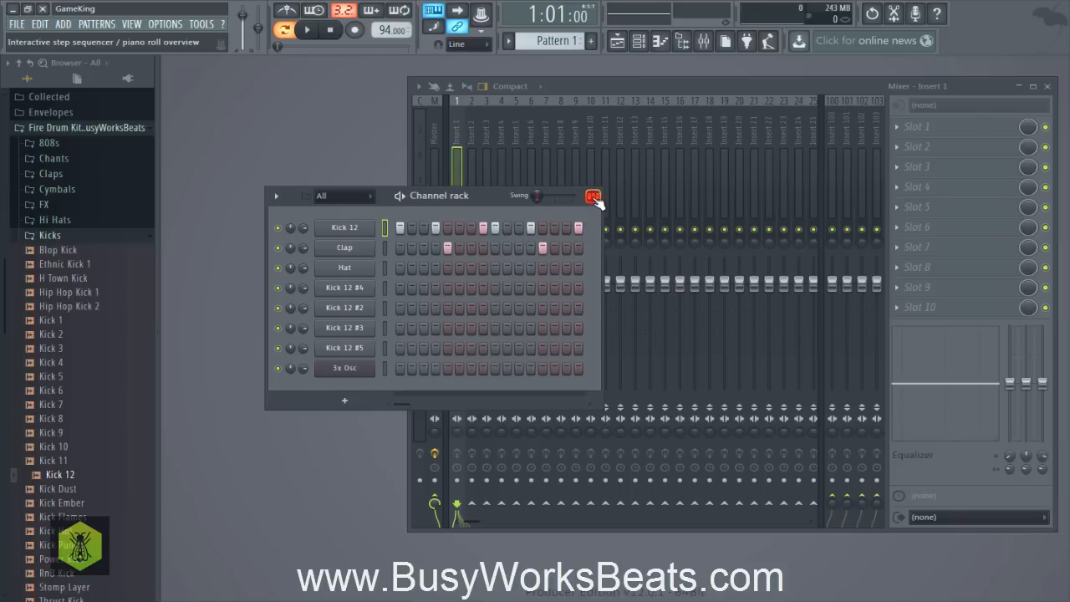
click(594, 198)
click(594, 197)
click(594, 197)
click(594, 197)
click(594, 197)
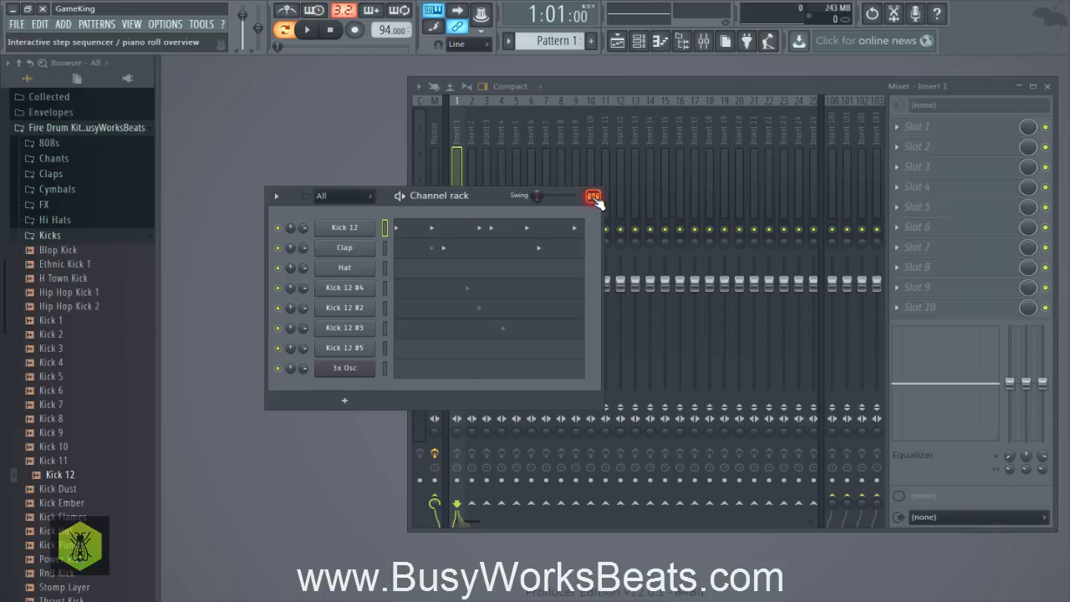
click(594, 197)
click(594, 197)
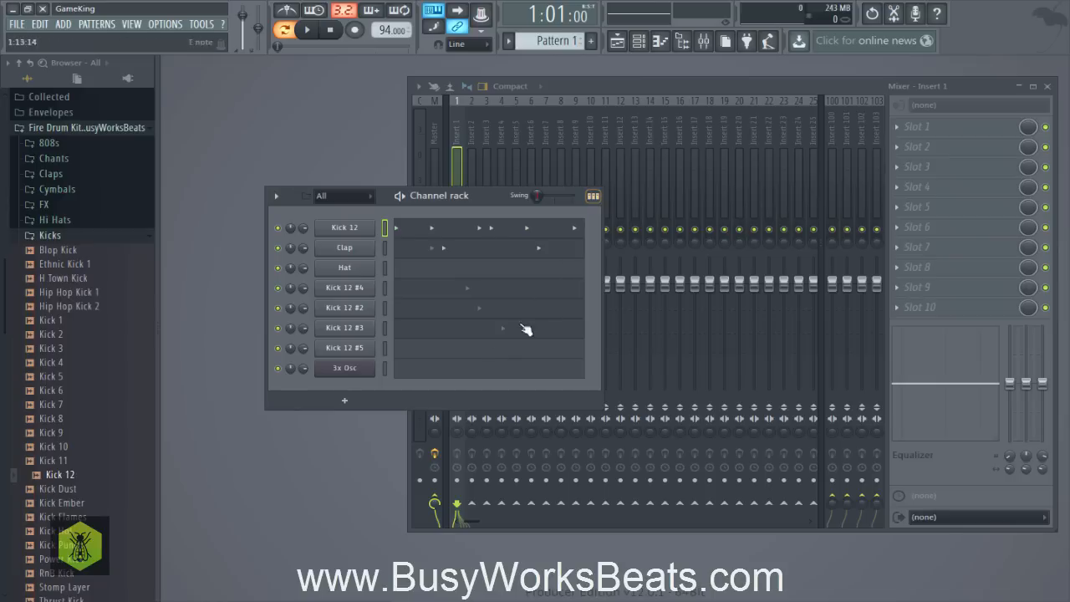
click(593, 197)
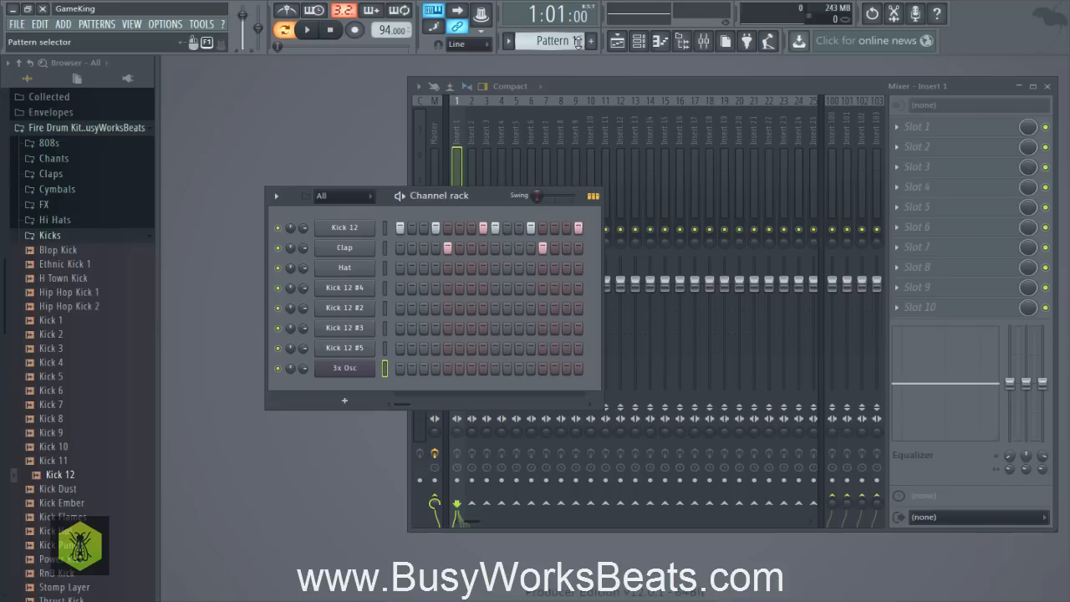
Switch through to Pattern 3, find the first empty pattern keeping its default name, and return to Pattern 1.
scroll(577, 42, down, 1)
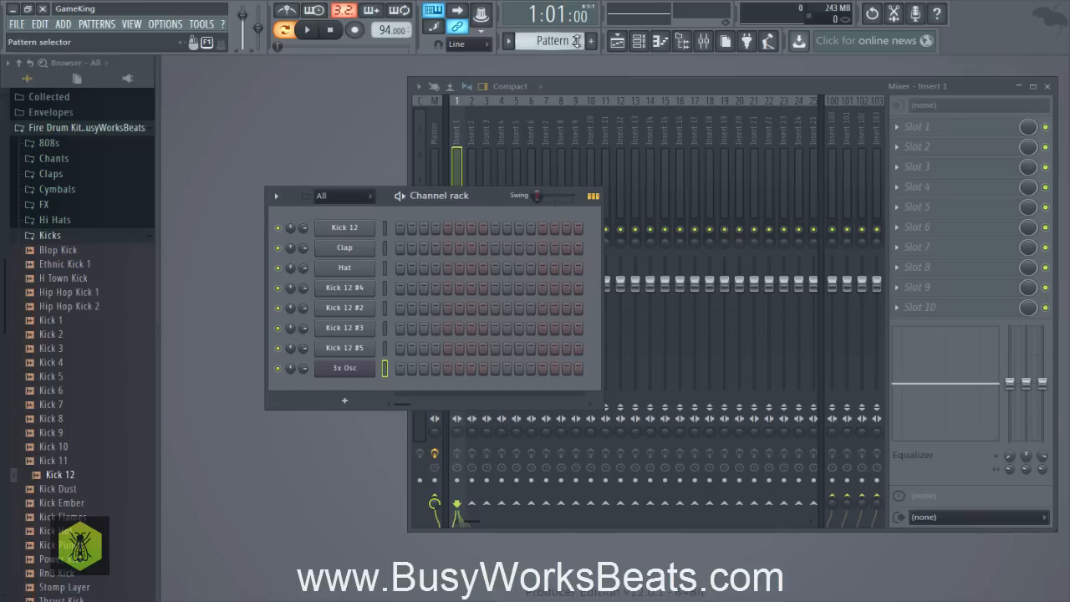
scroll(575, 42, down, 1)
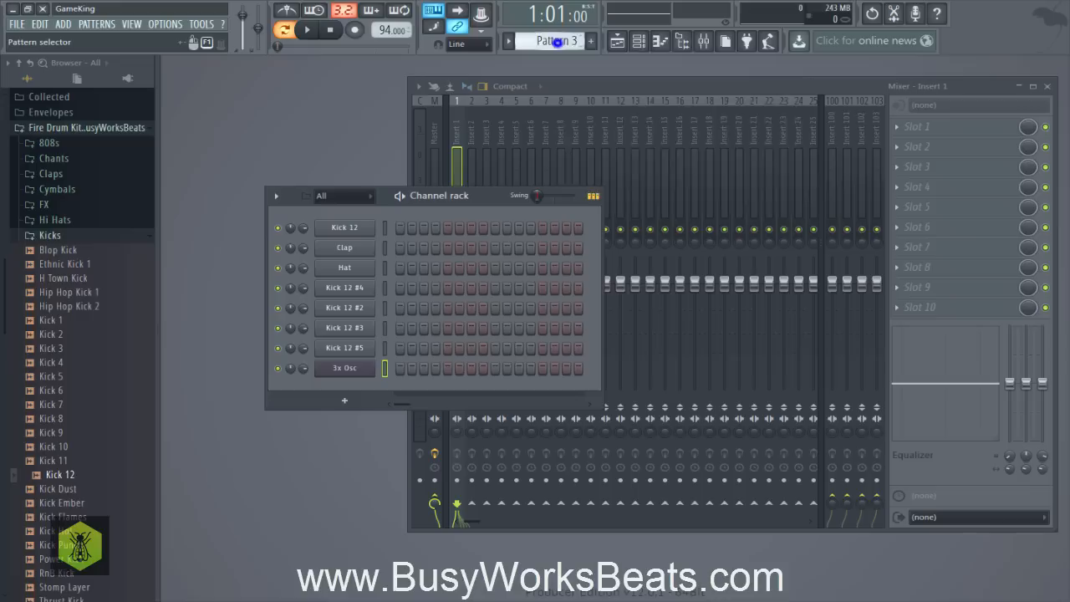
click(557, 38)
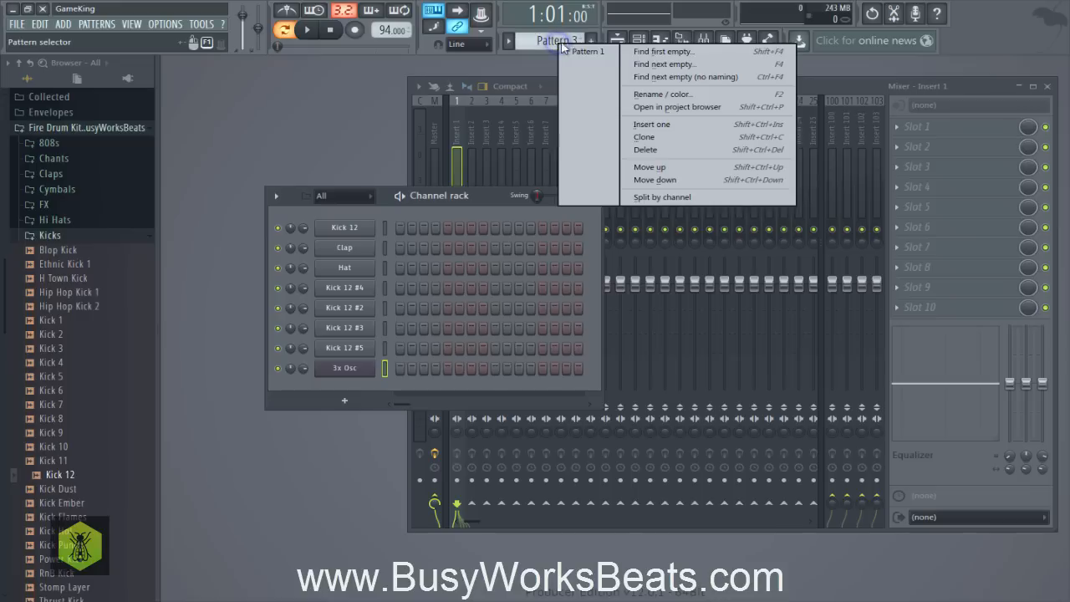
click(669, 52)
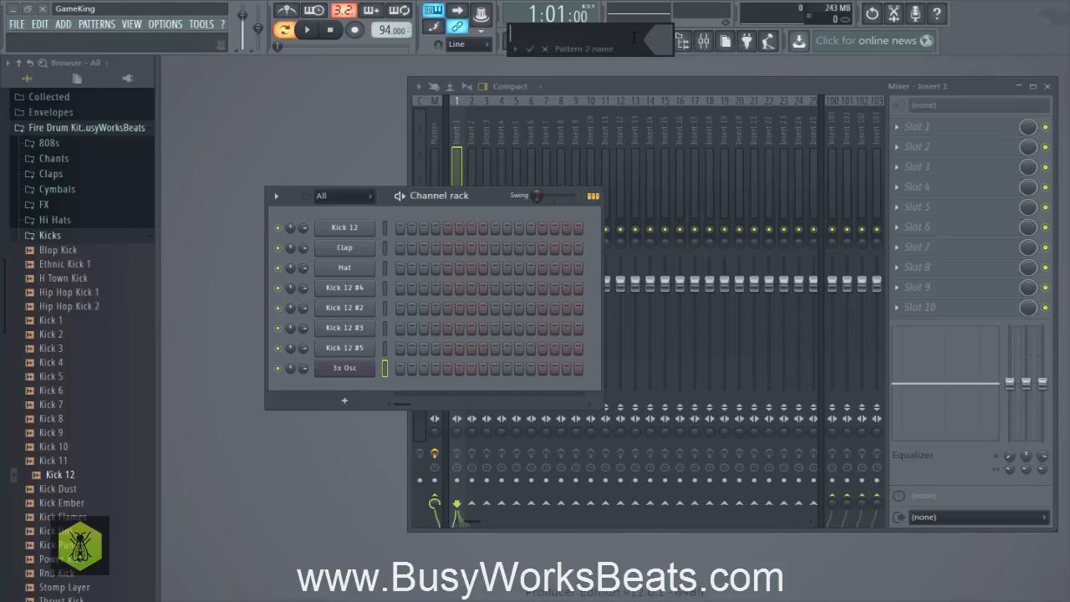
key(Return)
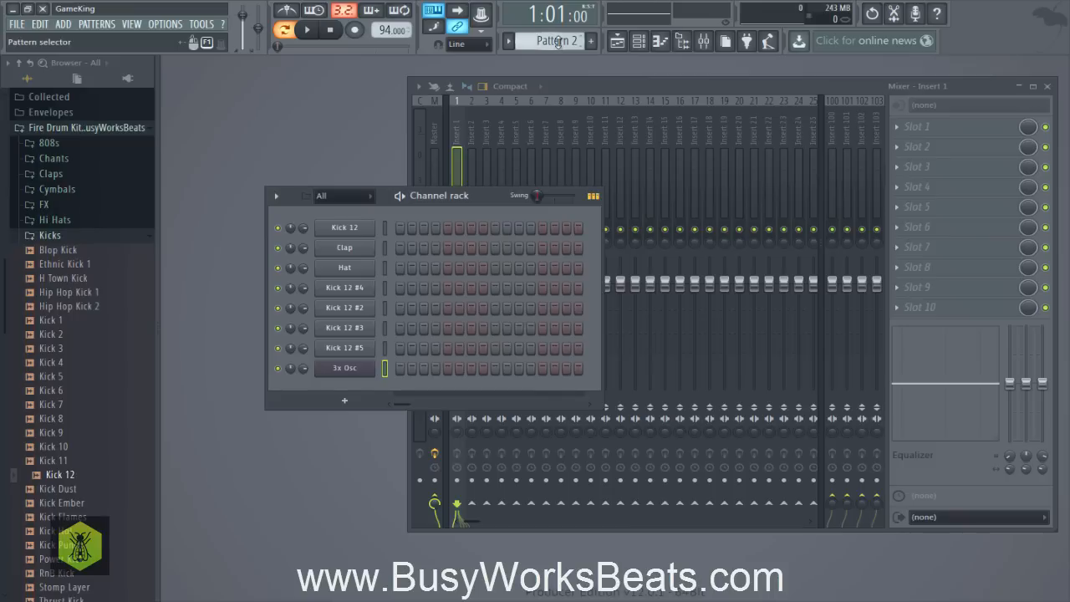
scroll(558, 42, up, 1)
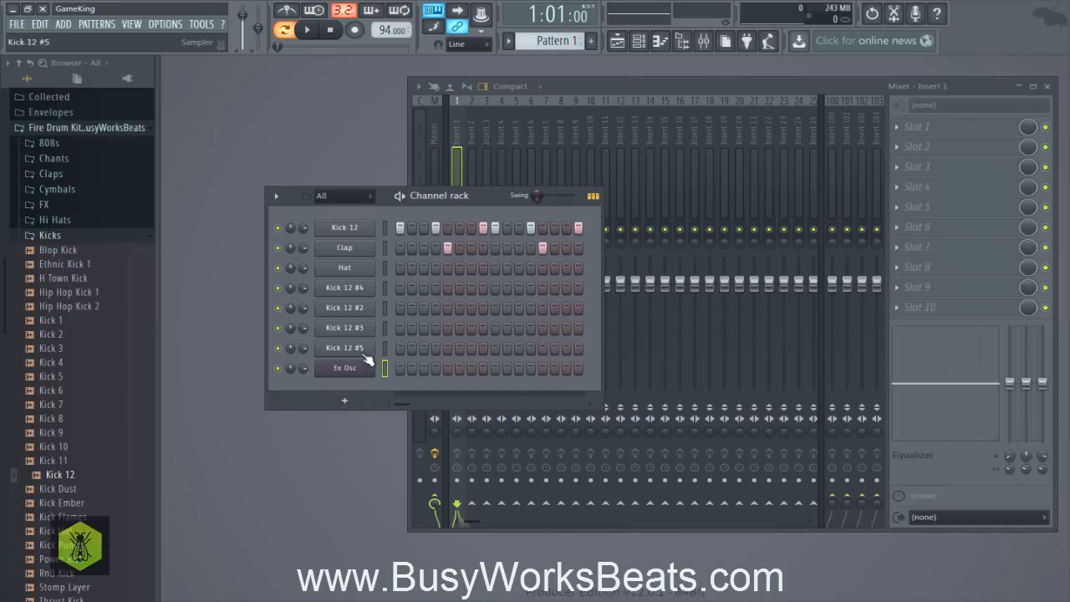
Open the 3x Osc channel's piano roll, maximize it, and hide the browser to widen the note grid.
click(593, 197)
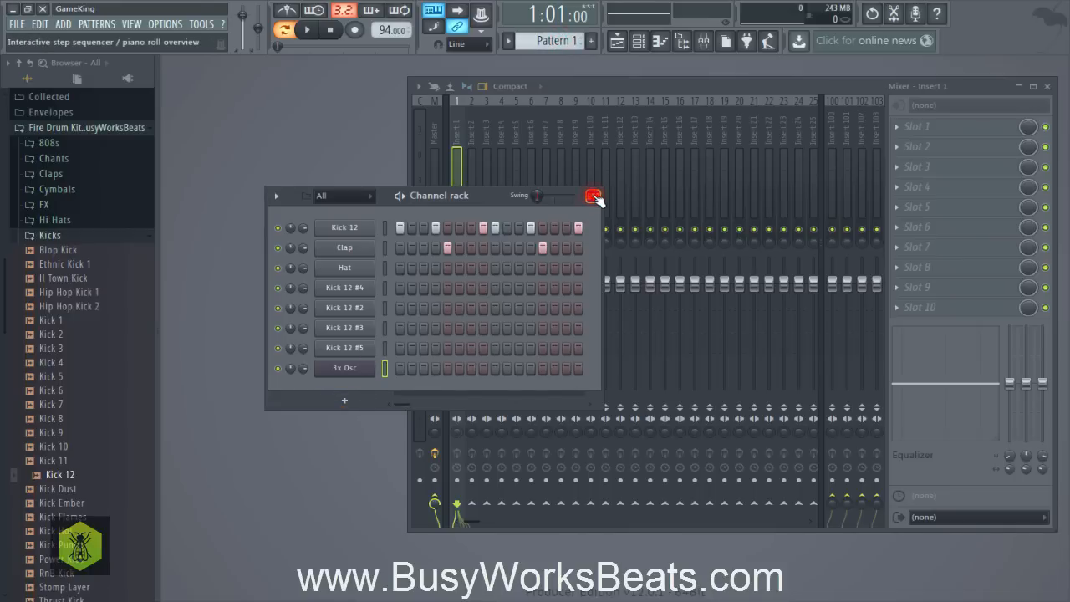
right_click(359, 366)
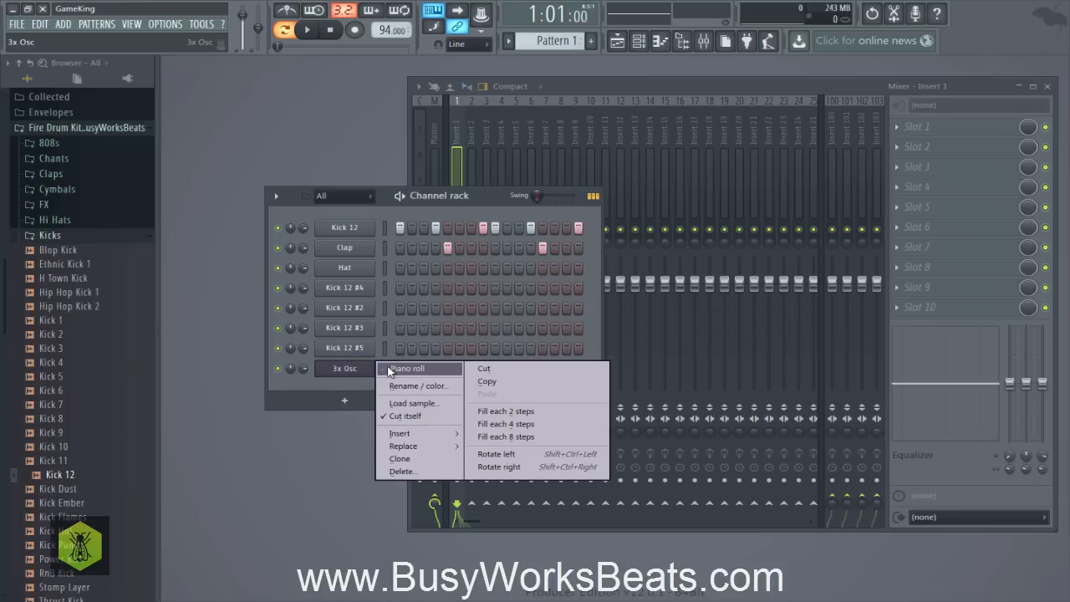
click(407, 369)
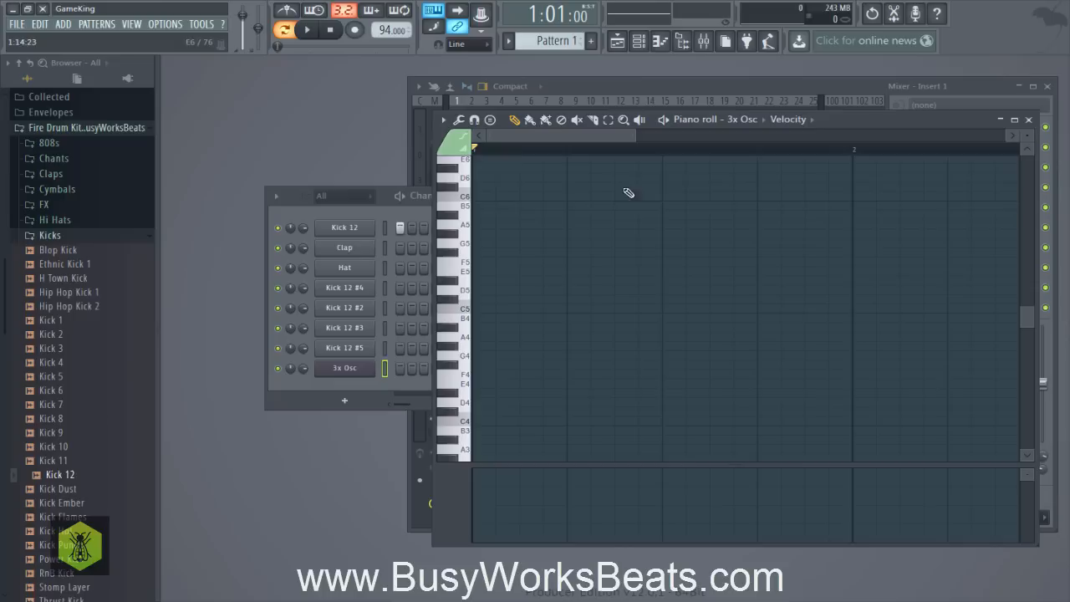
click(1015, 120)
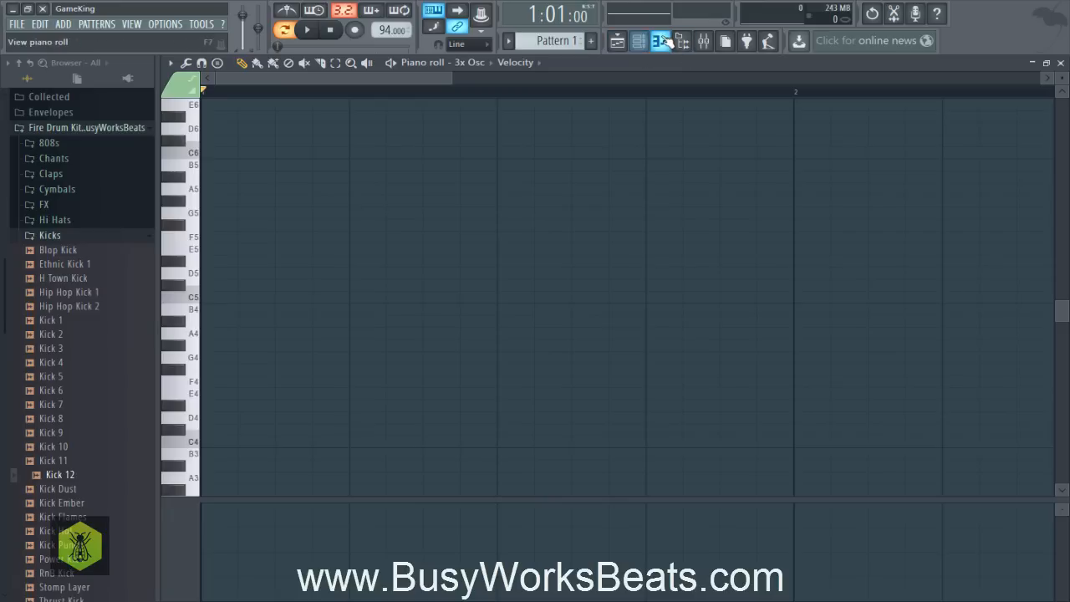
click(681, 44)
click(681, 43)
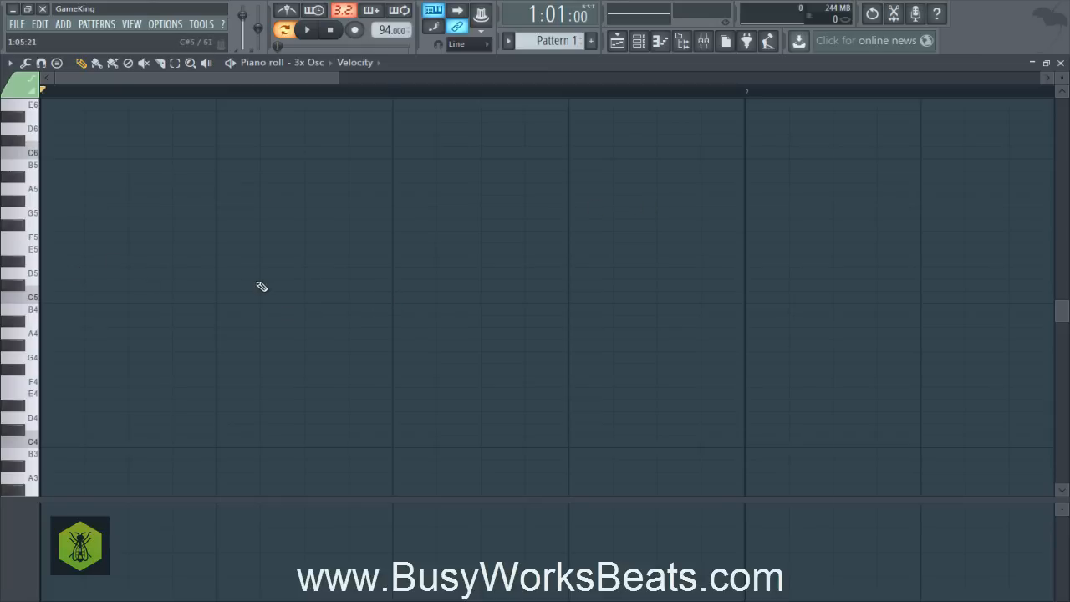
click(36, 335)
click(33, 278)
click(43, 249)
right_click(52, 247)
click(46, 333)
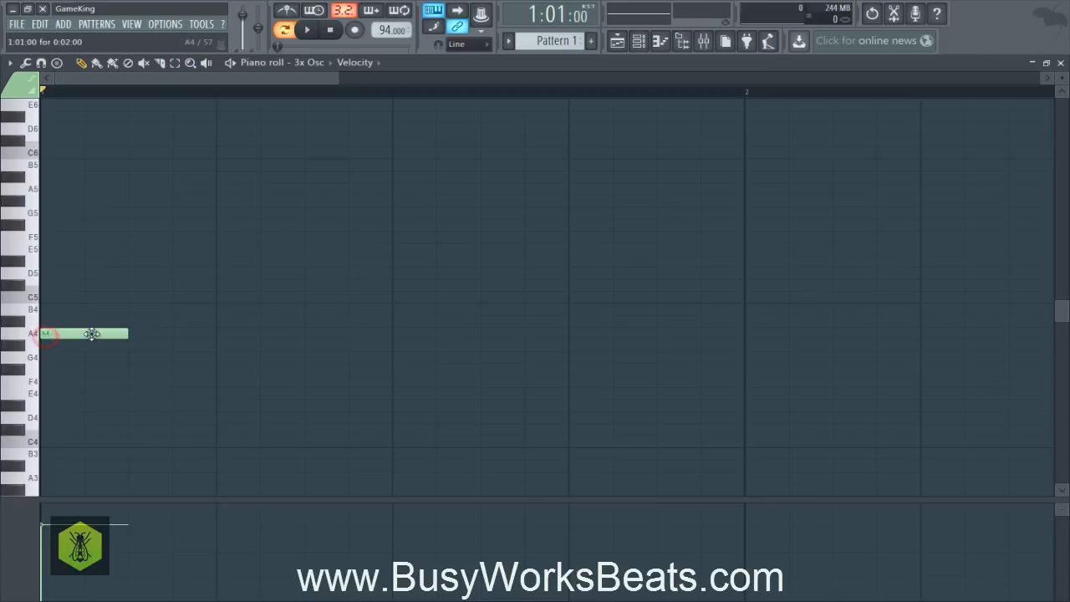
right_click(90, 334)
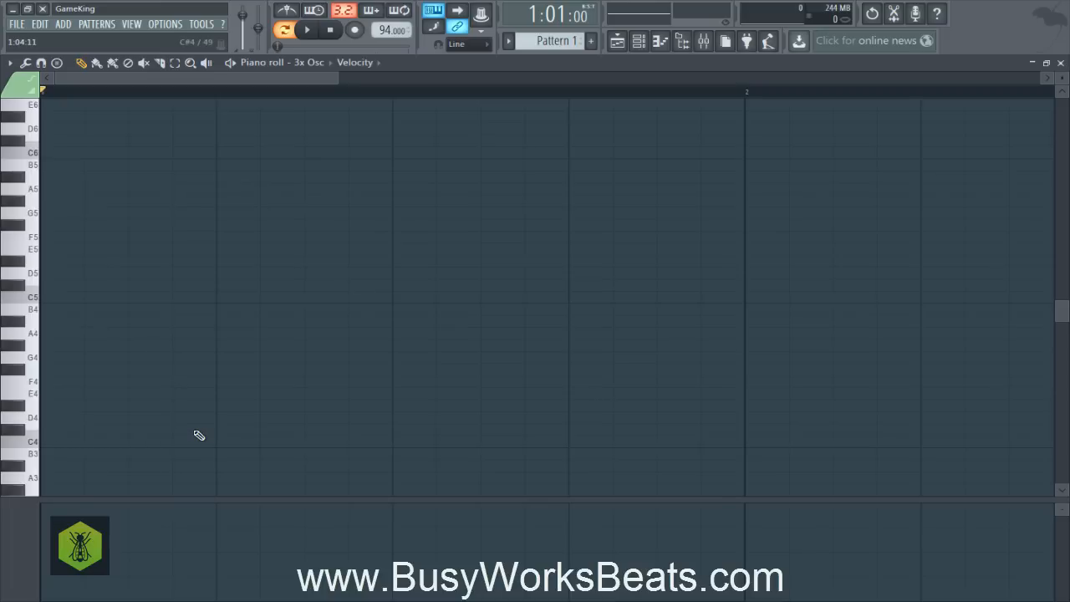
Draw a chord of A4, C5 and E5 at the start of the bar, each note one beat long.
click(53, 333)
drag(130, 333, 216, 333)
click(53, 297)
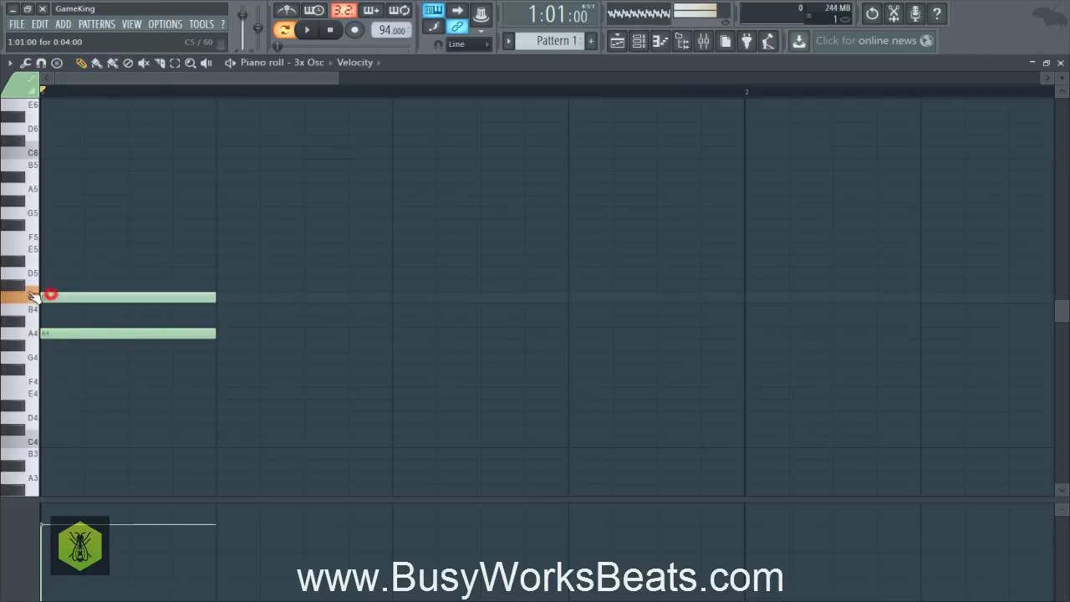
click(52, 249)
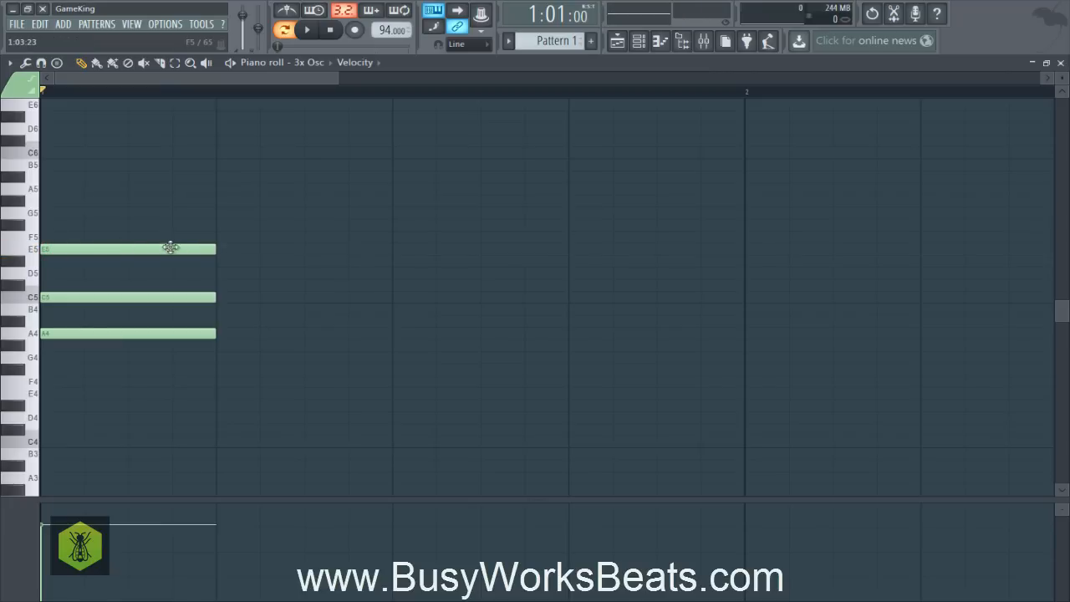
Select all three chord notes and lengthen them together to fill the whole first bar.
drag(179, 219, 181, 311)
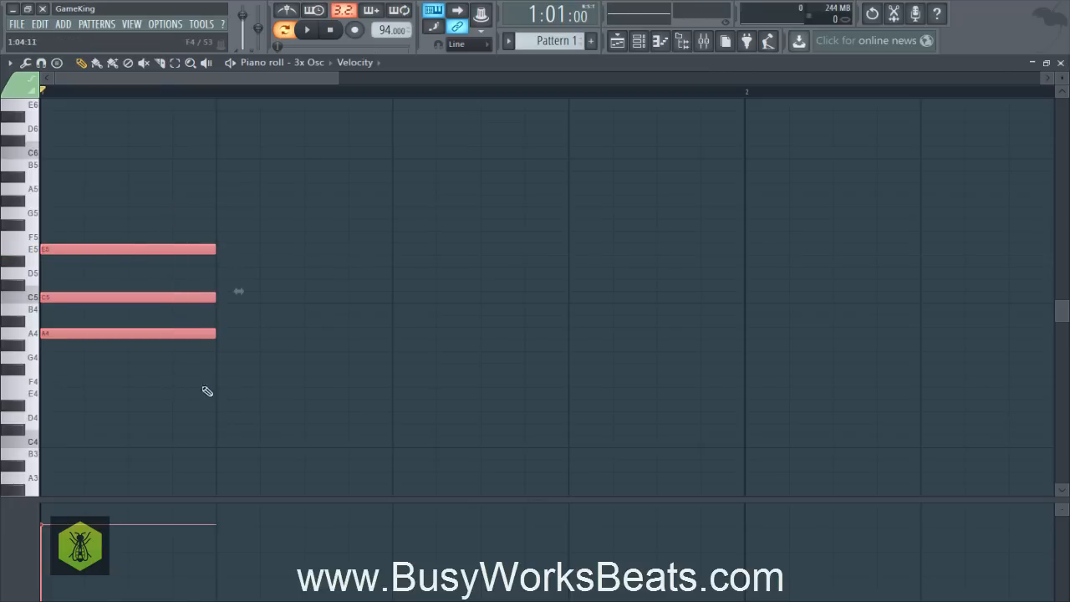
drag(242, 422, 753, 275)
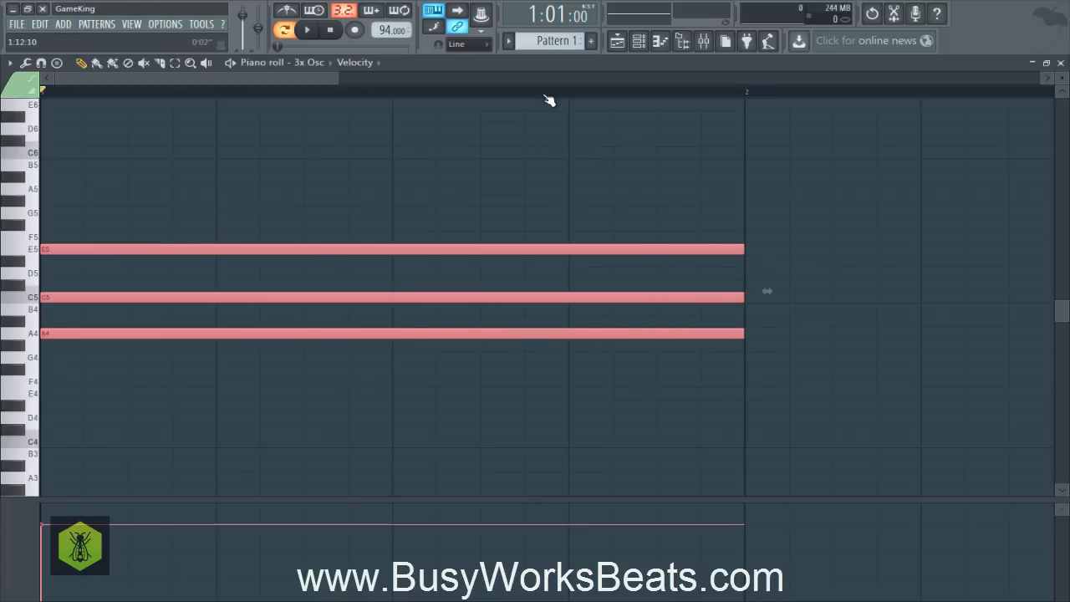
scroll(548, 100, down, 2)
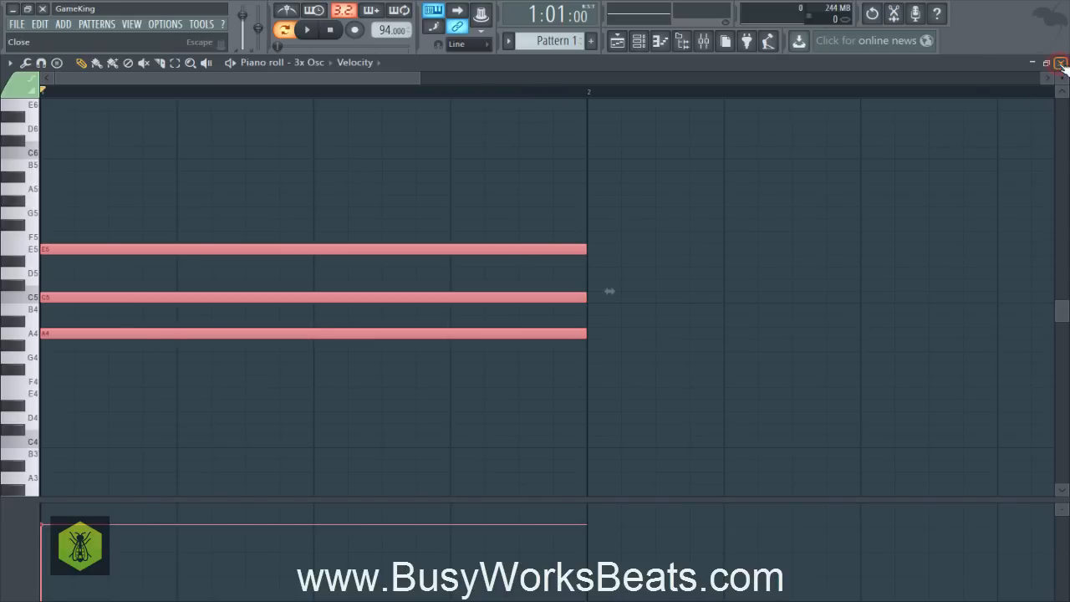
Close the piano roll and view the chord in the Channel rack's piano roll overview, ending on the step sequencer.
click(1061, 62)
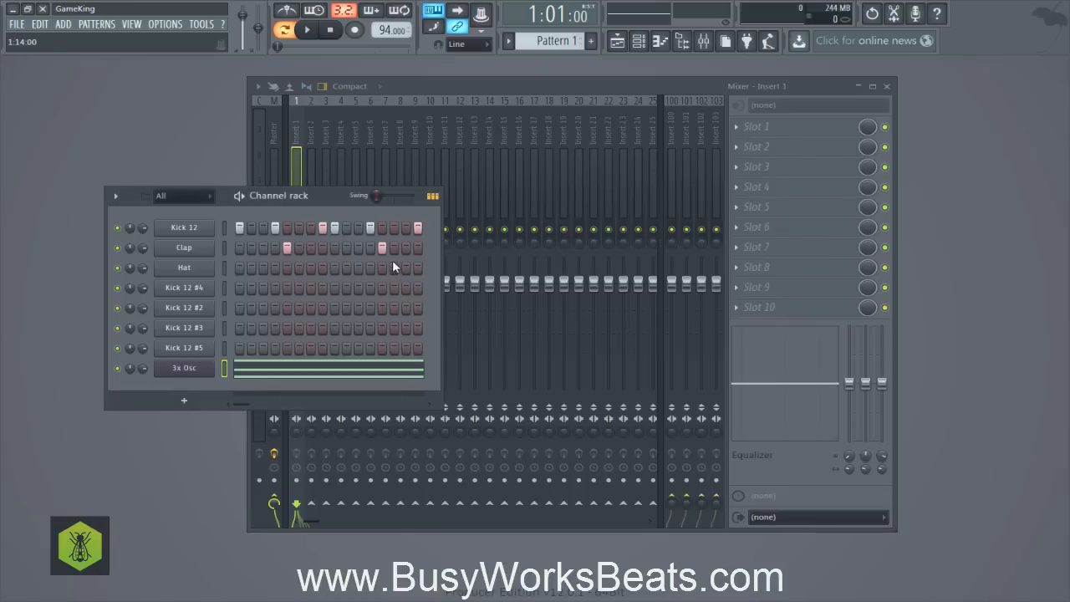
click(433, 197)
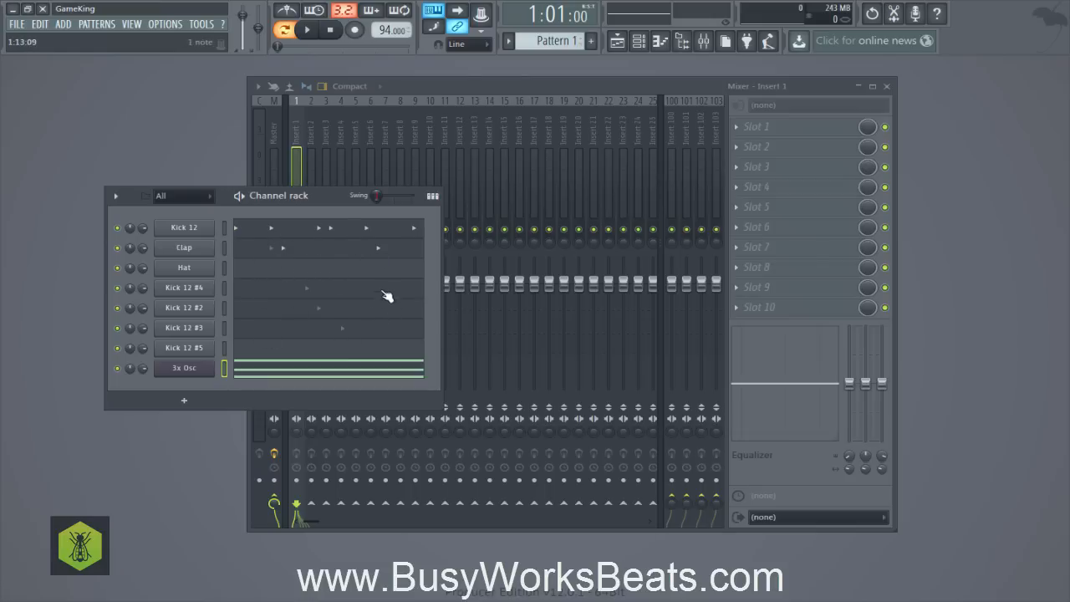
click(433, 198)
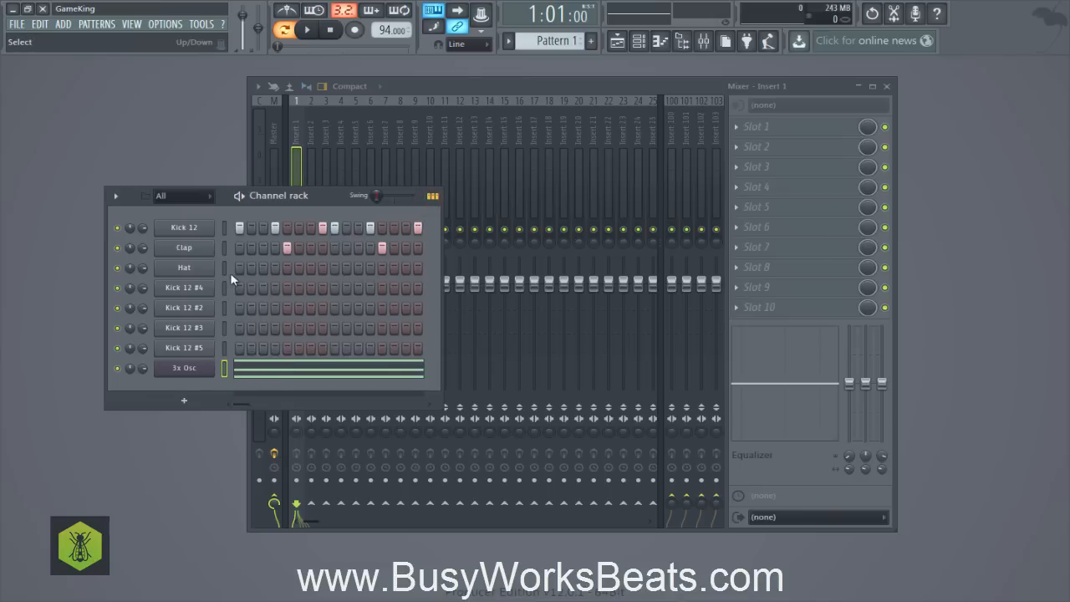
Open the piano roll of the 3x Osc channel.
click(673, 42)
click(673, 42)
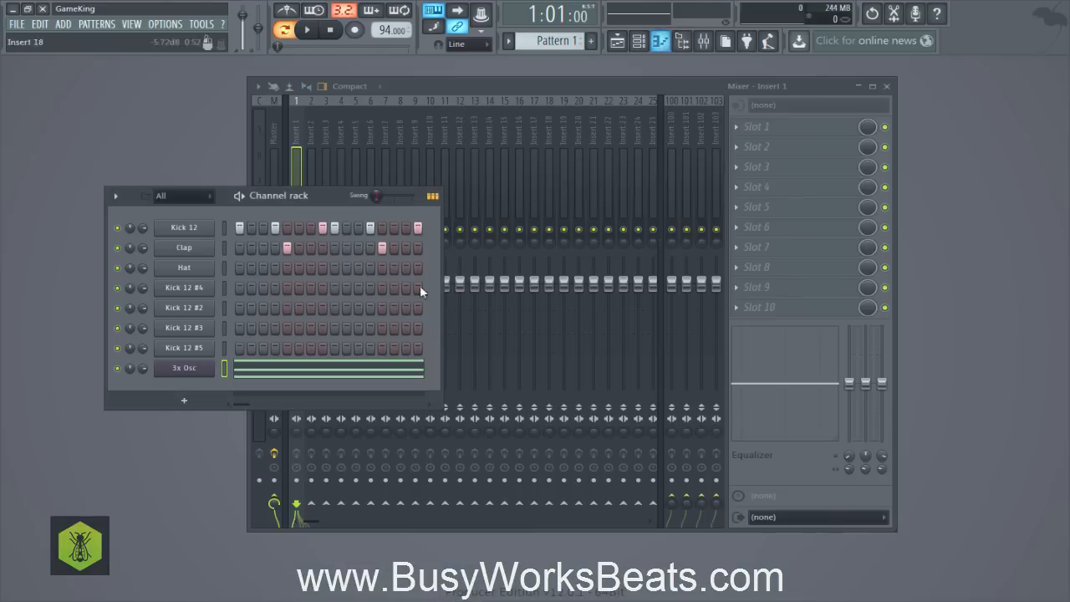
click(266, 374)
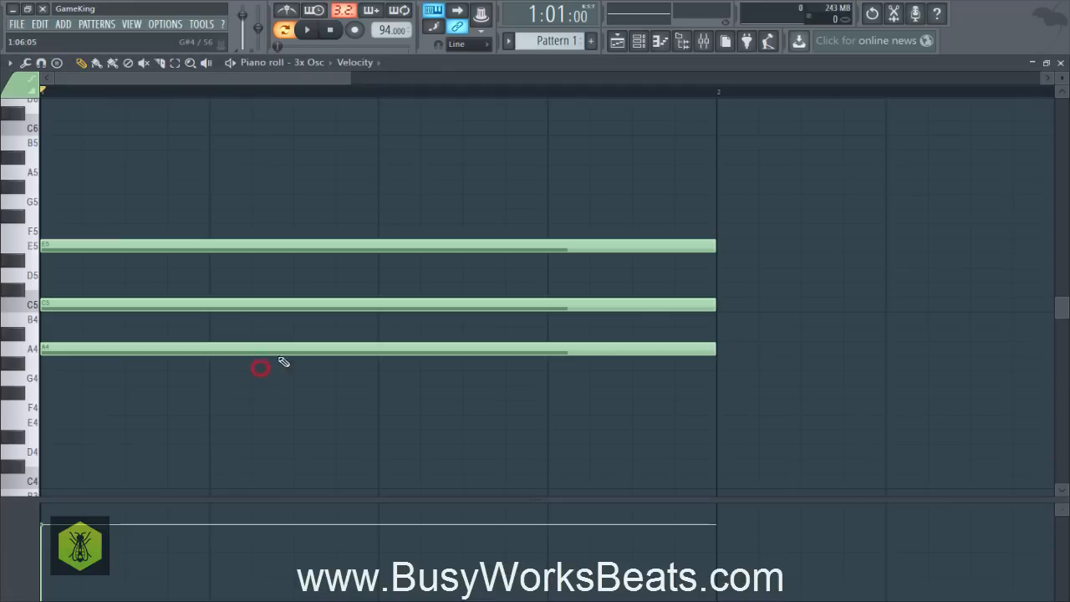
click(1062, 62)
right_click(184, 368)
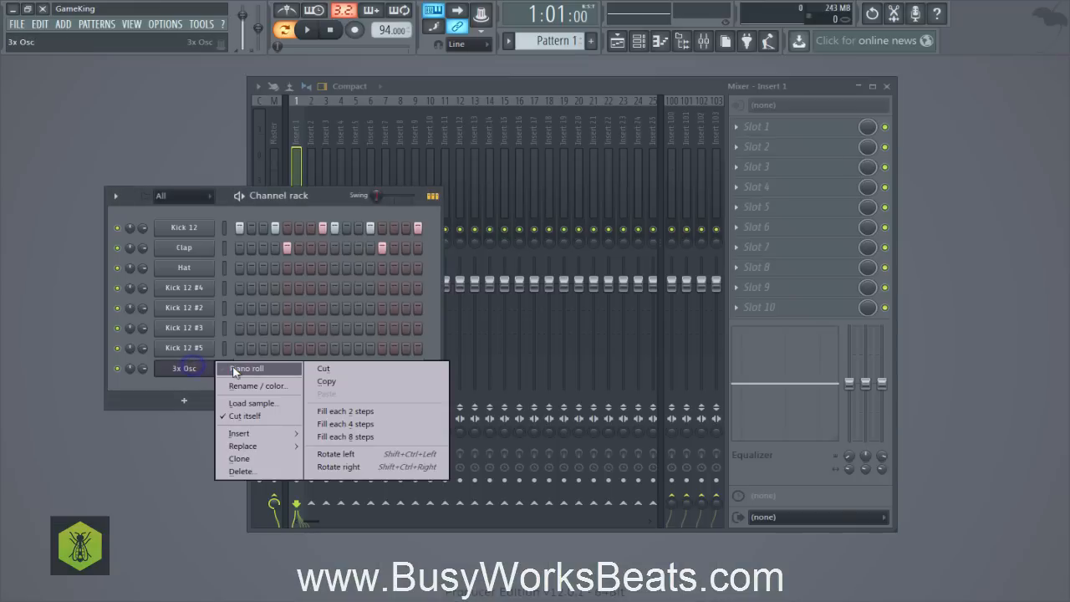
click(233, 368)
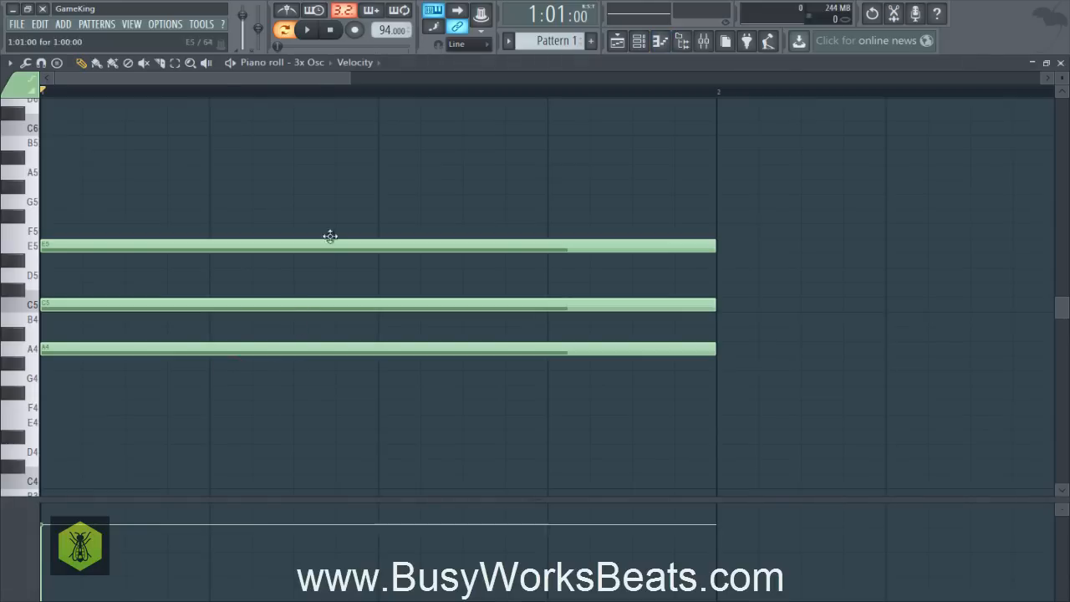
Delete all three chord notes from the 3x Osc piano roll.
scroll(309, 88, down, 3)
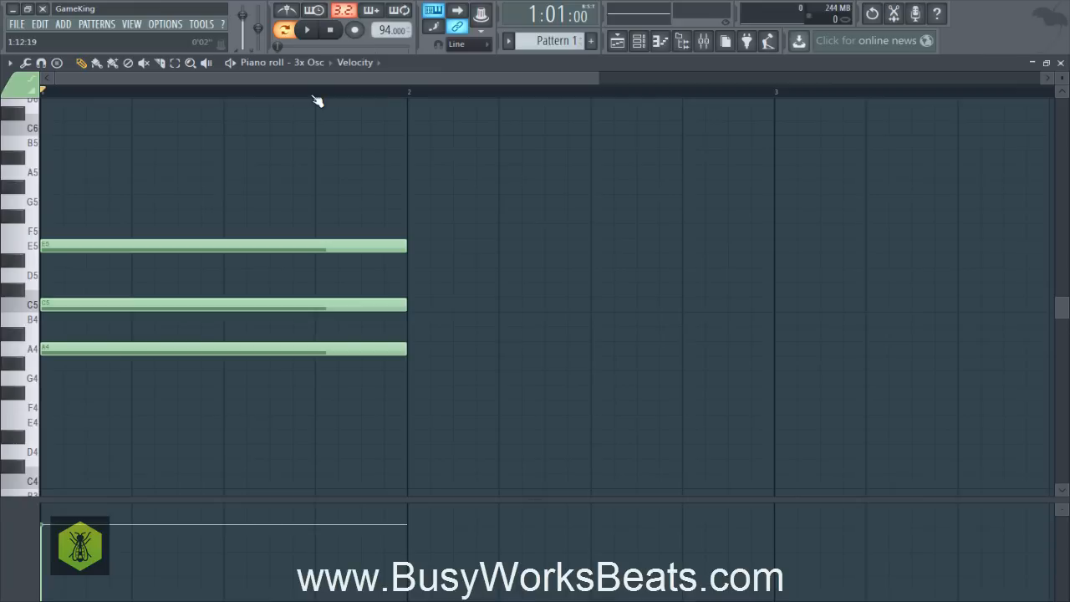
drag(298, 162, 263, 363)
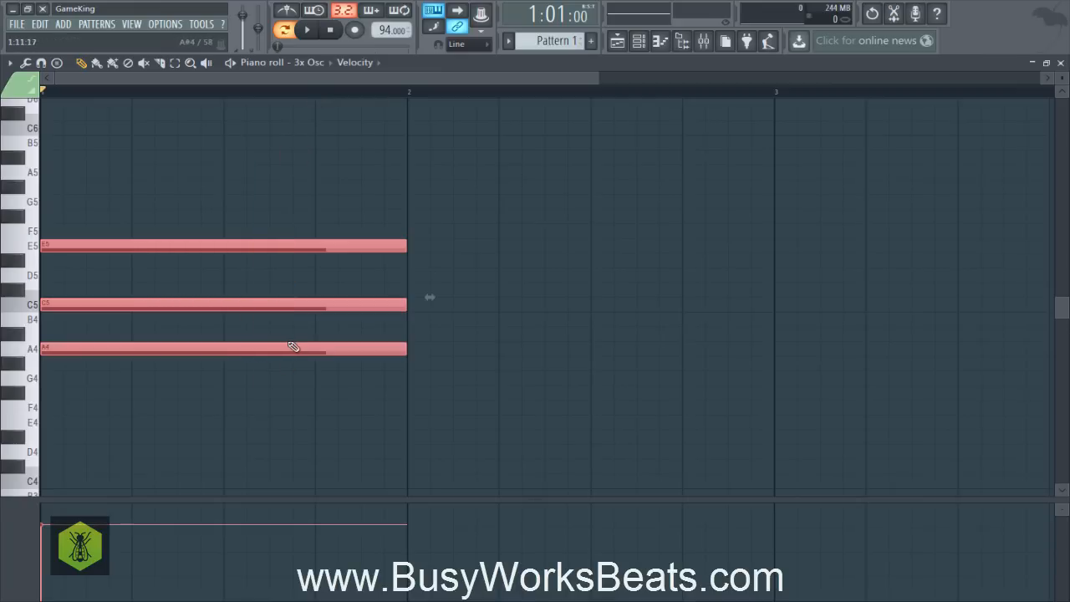
key(Delete)
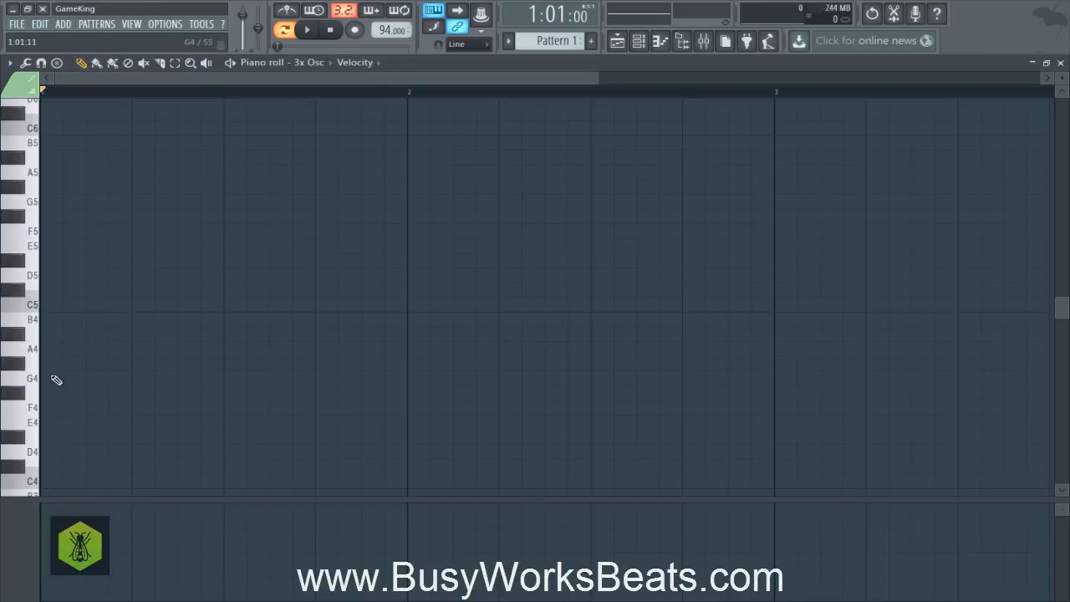
Draw one-bar notes on A4, C5 and E5 at the start of bar 1.
click(64, 350)
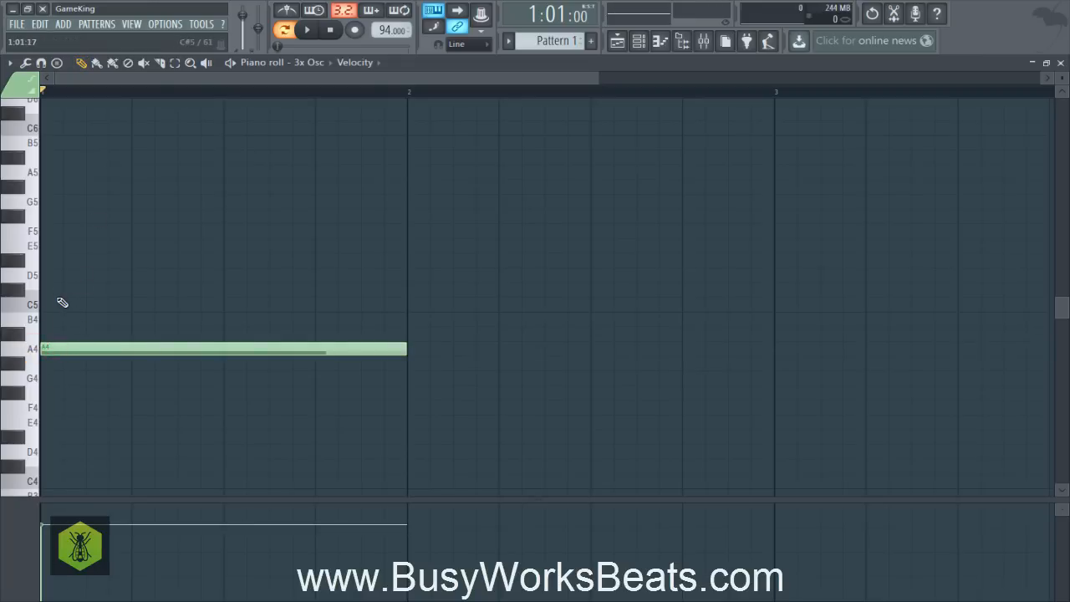
click(58, 305)
click(51, 246)
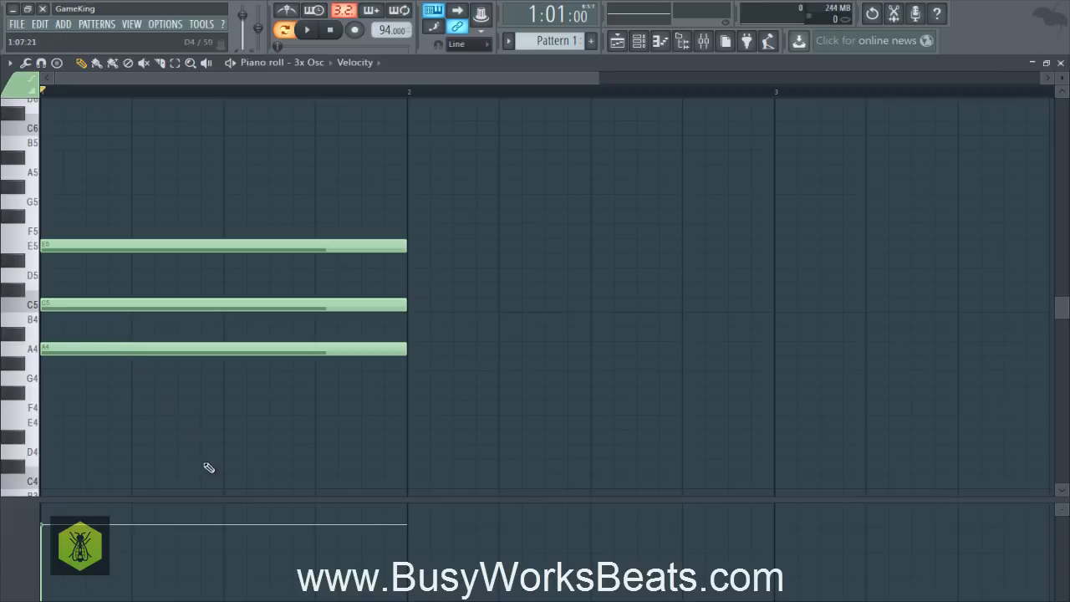
Select the A4 note, enlarge the event lane beneath the notes and set it to show Note velocity.
drag(199, 428, 139, 349)
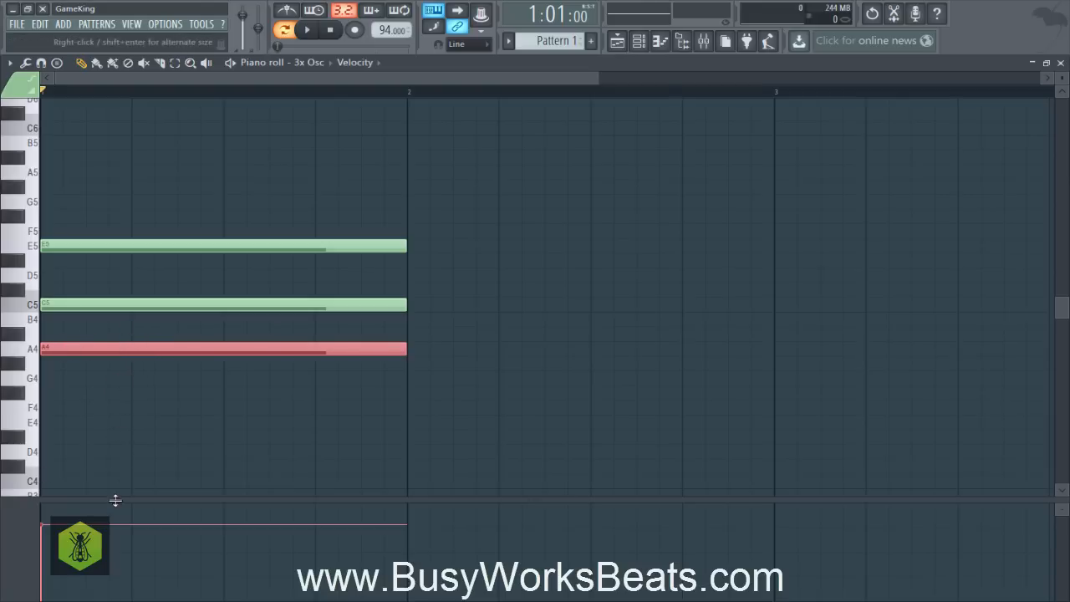
drag(125, 499, 137, 590)
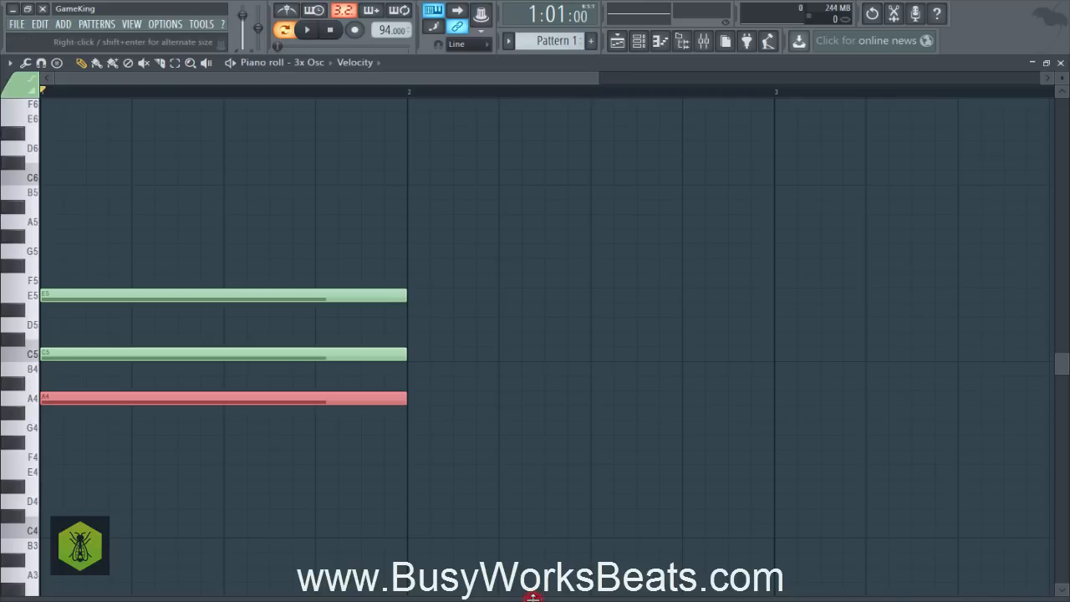
drag(533, 597, 528, 440)
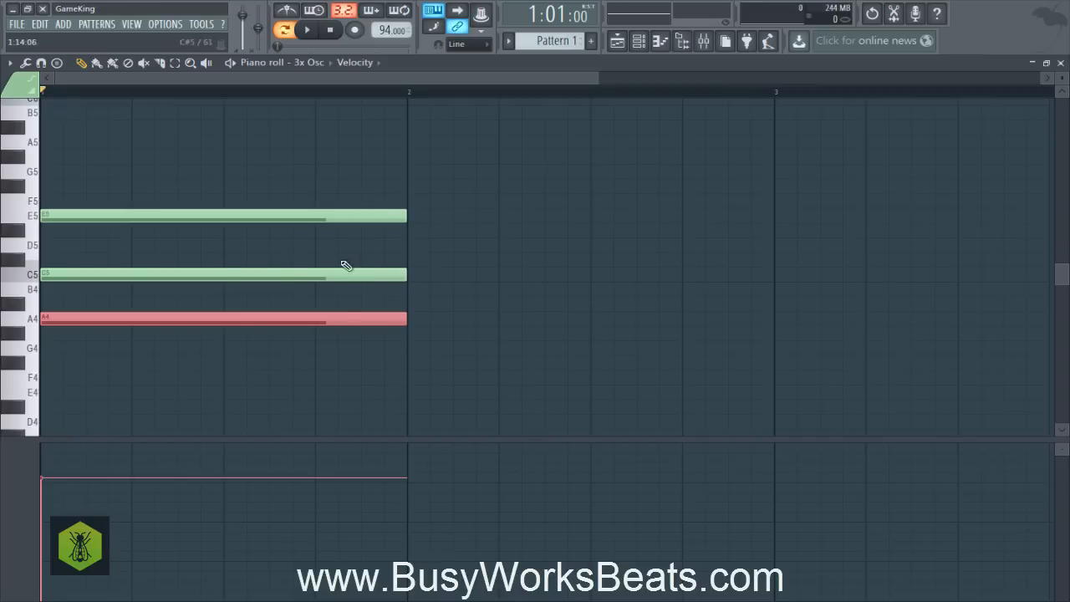
click(367, 64)
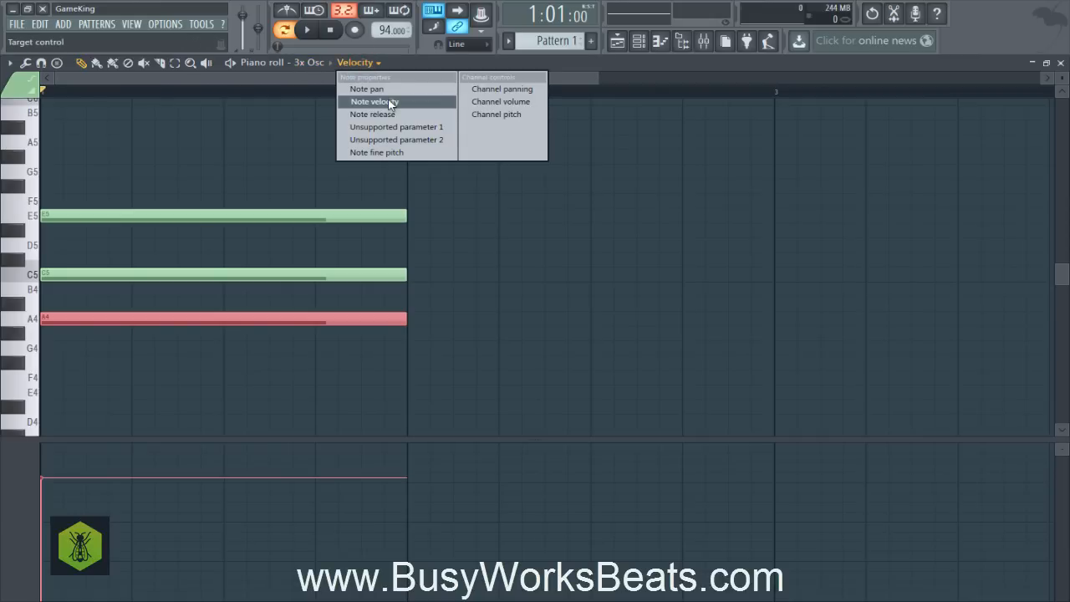
click(389, 102)
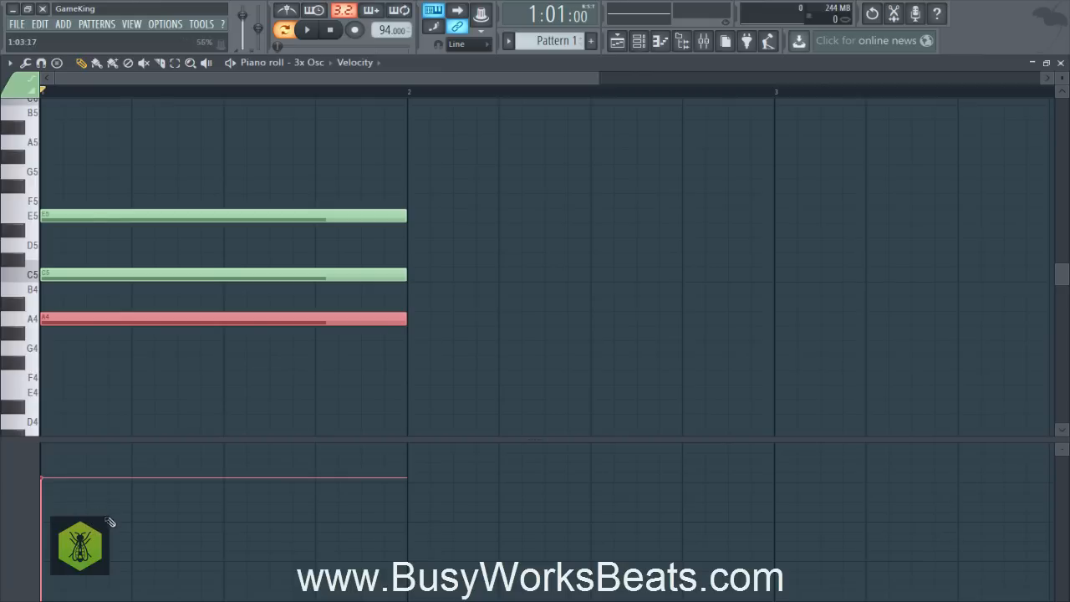
Lower the A4 note's velocity almost to its minimum and deselect the note.
drag(109, 523, 56, 598)
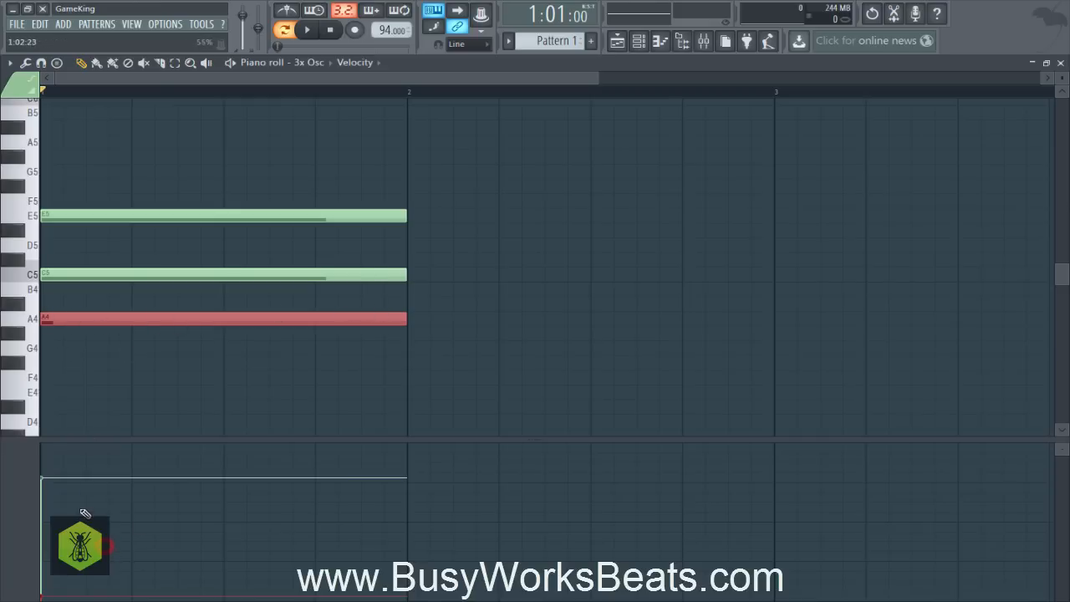
drag(84, 513, 38, 595)
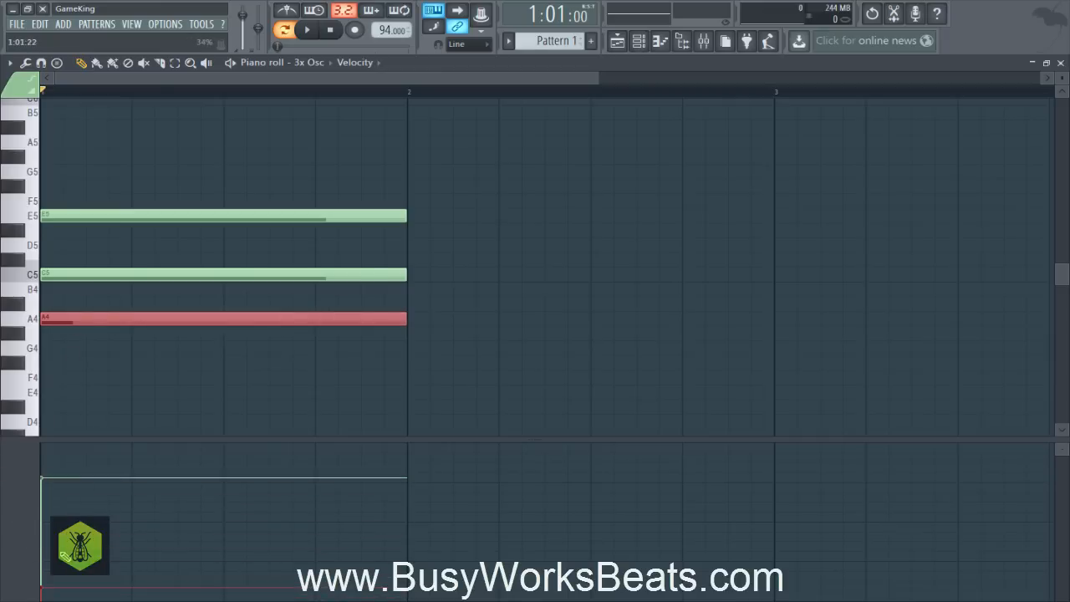
drag(71, 336, 114, 171)
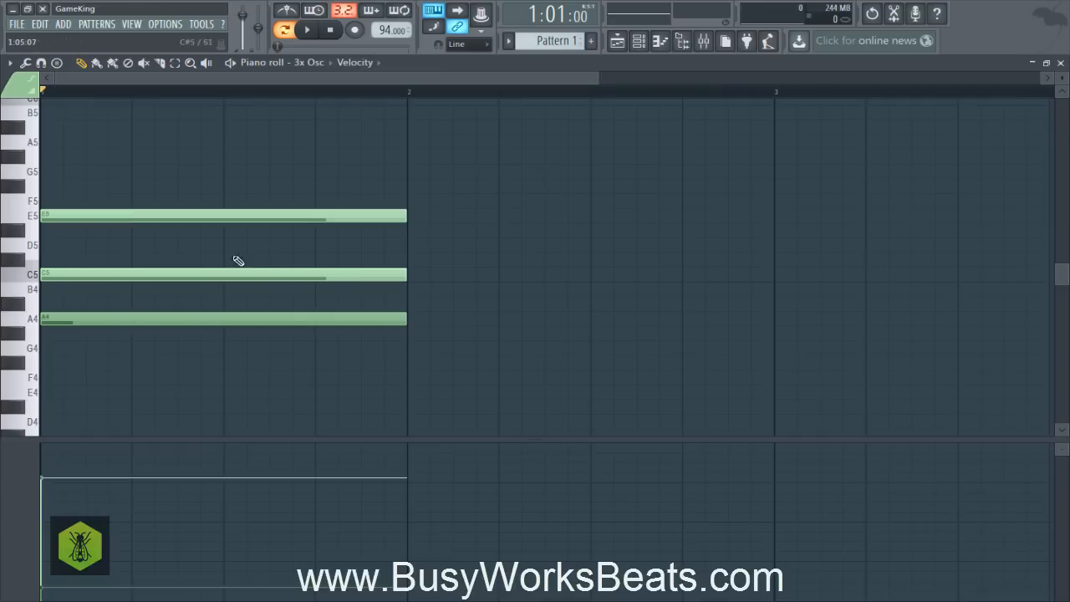
Select only the C5 note and lower its velocity to a little under half.
ctrl+click(175, 319)
click(182, 342)
drag(176, 365, 172, 184)
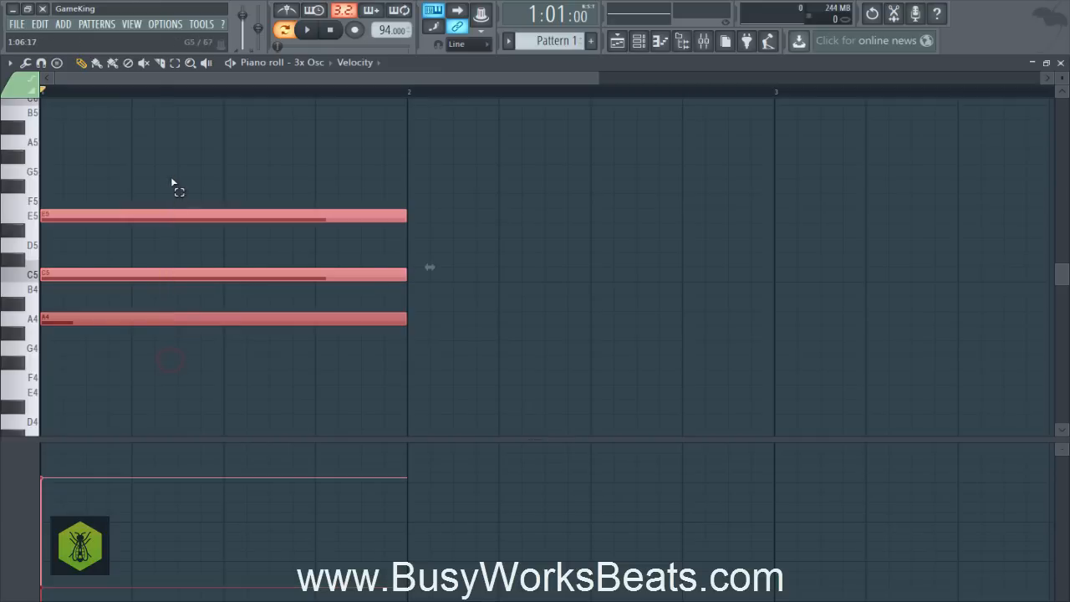
click(110, 343)
ctrl+click(138, 275)
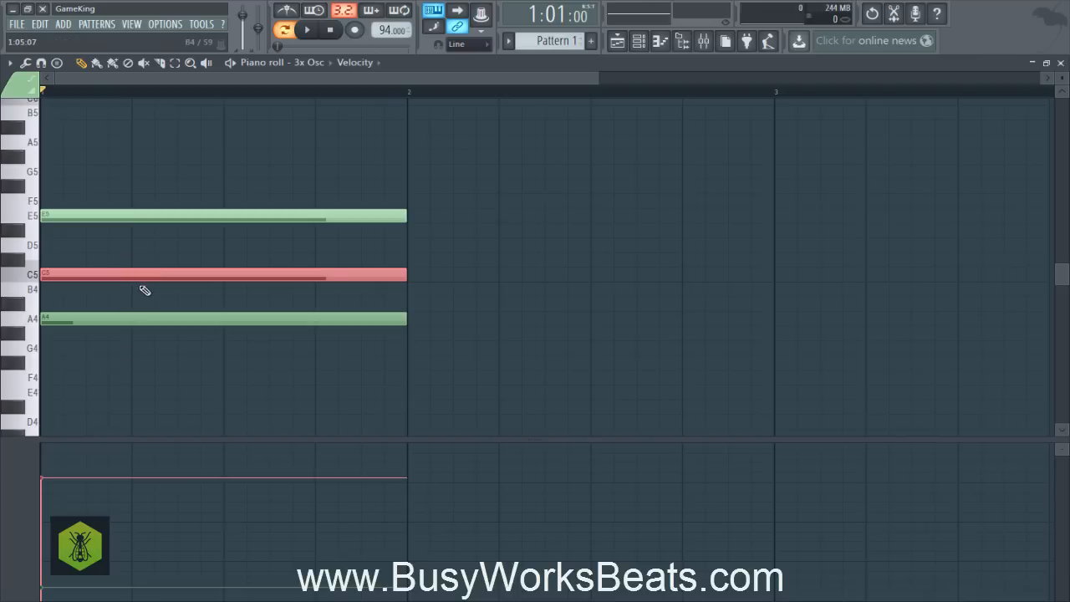
drag(87, 511, 50, 550)
click(47, 532)
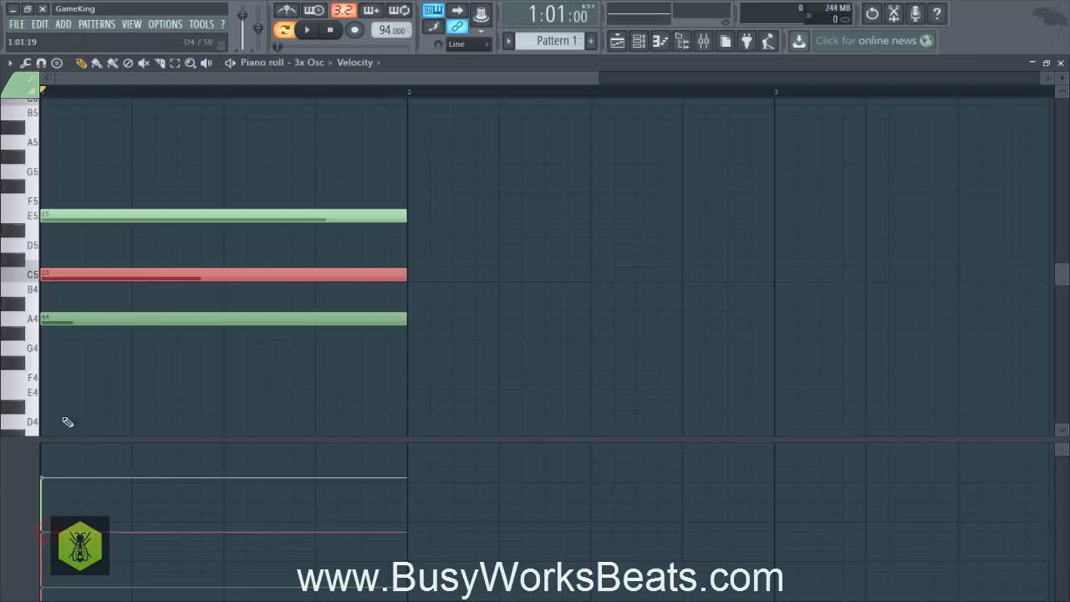
Select only the E5 note and lower its velocity slightly.
mouse_move(92, 367)
mouse_down()
mouse_move(97, 285)
mouse_move(106, 301)
mouse_up()
drag(123, 289, 126, 281)
drag(144, 220, 155, 196)
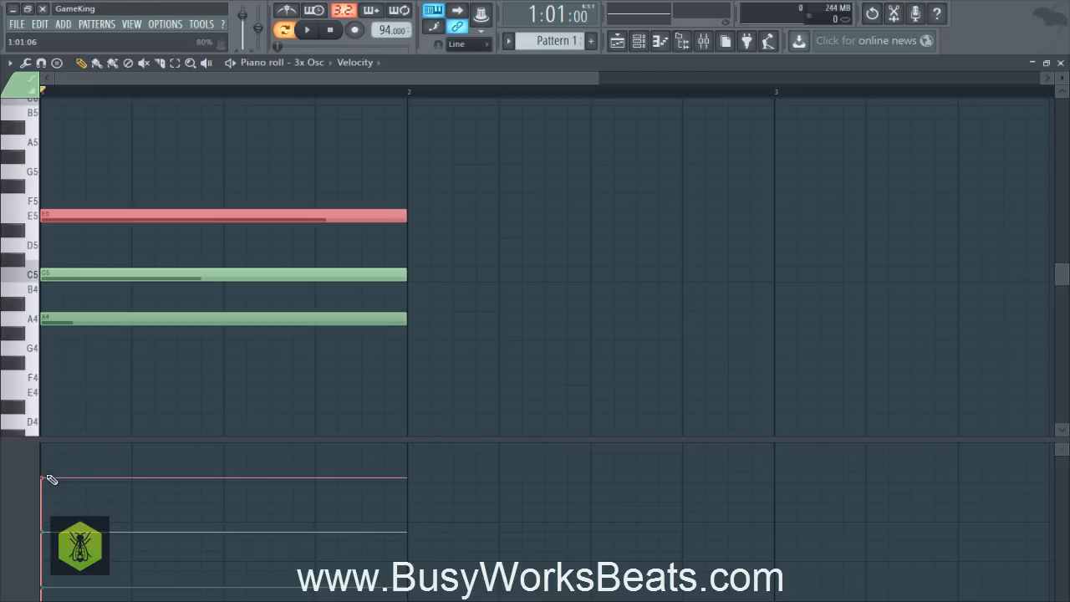
mouse_move(47, 477)
mouse_down()
mouse_move(50, 450)
mouse_move(45, 485)
mouse_up()
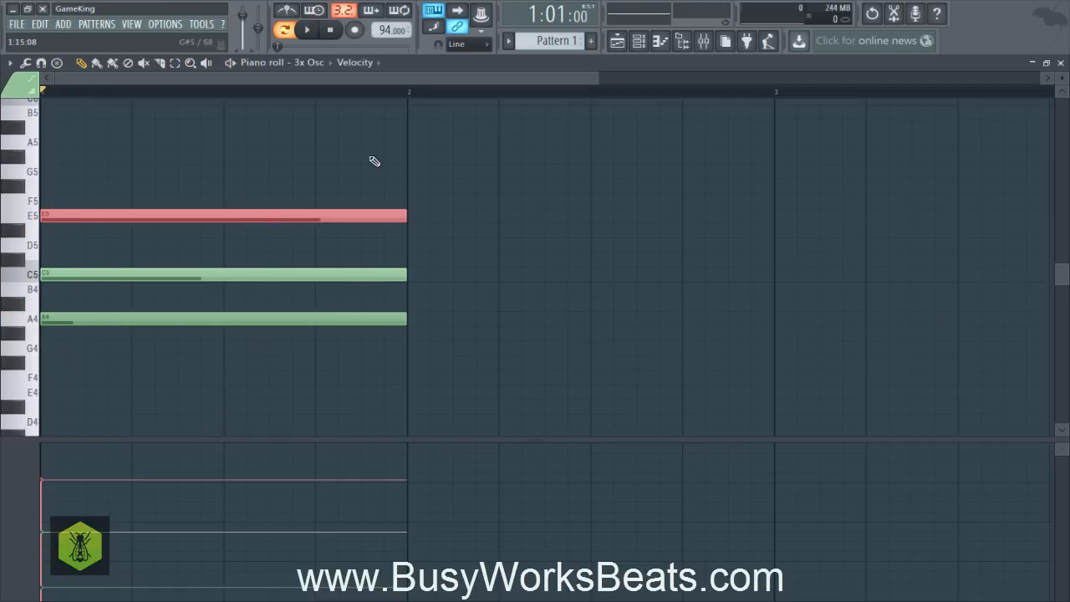
Delete the A4, C5 and E5 notes together.
drag(380, 148, 226, 389)
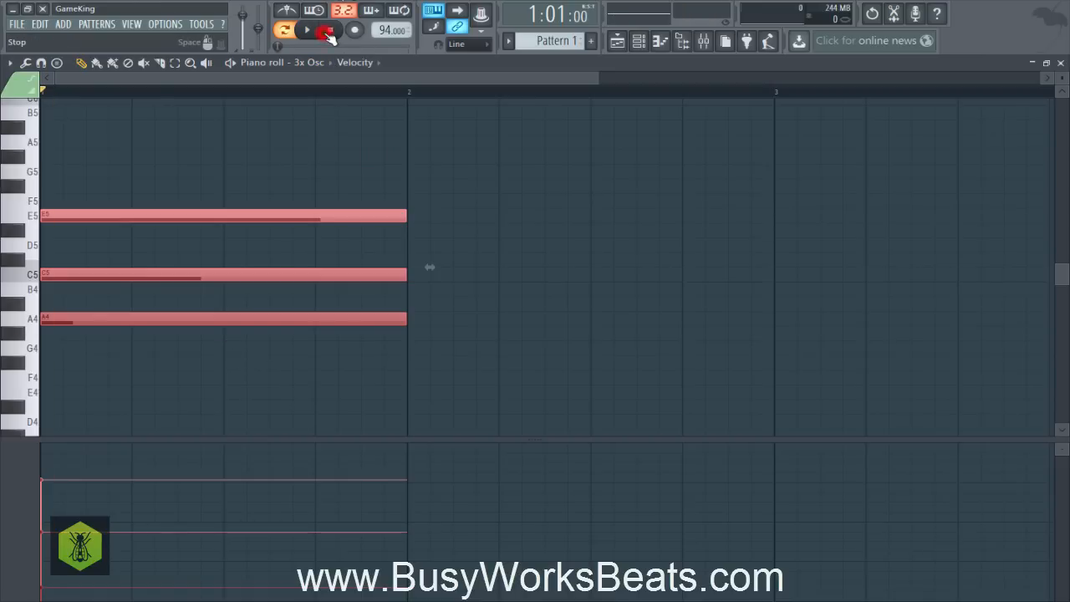
key(Delete)
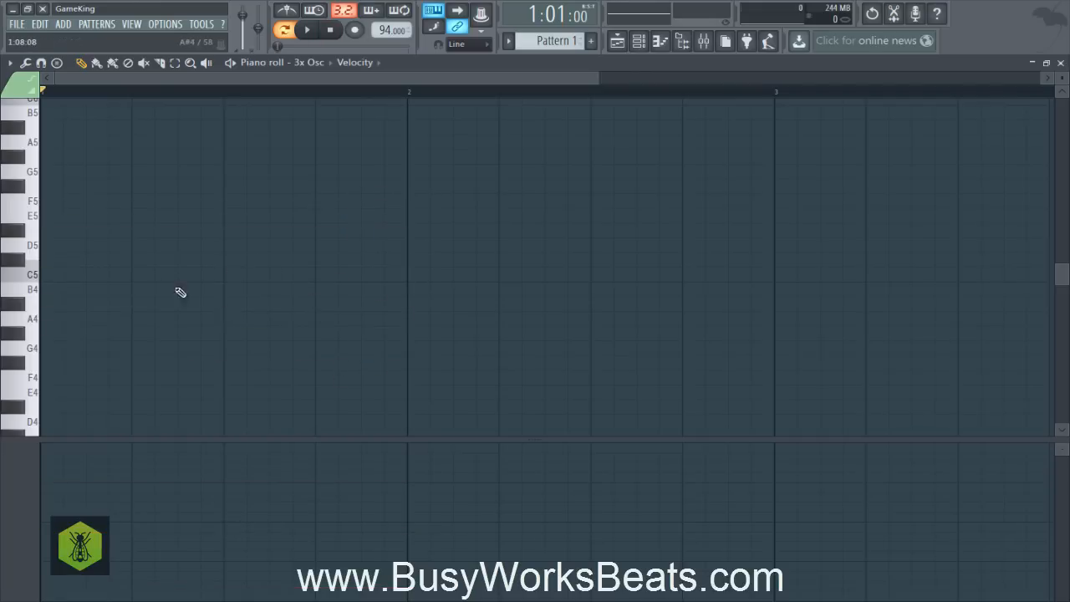
Set the piano roll's snap to 1/2 step and test it by placing and removing a note.
click(42, 65)
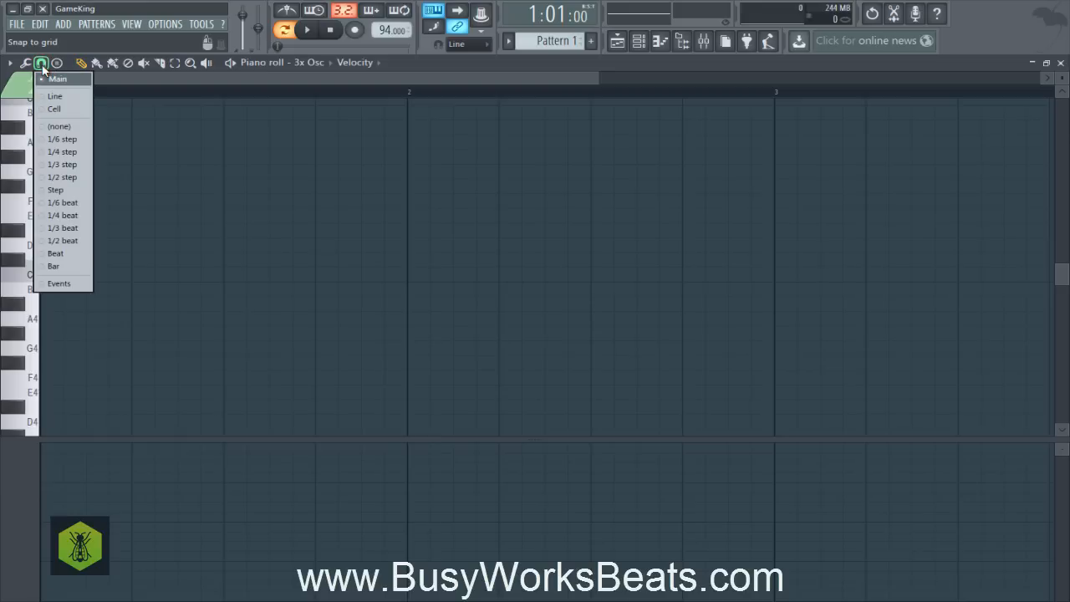
click(68, 181)
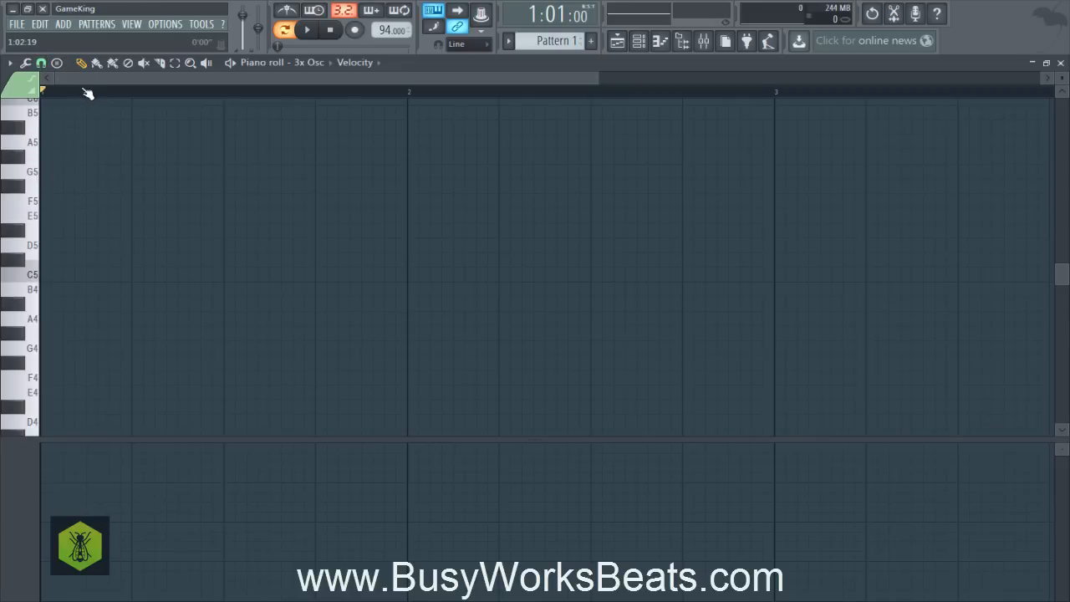
scroll(87, 92, down, 2)
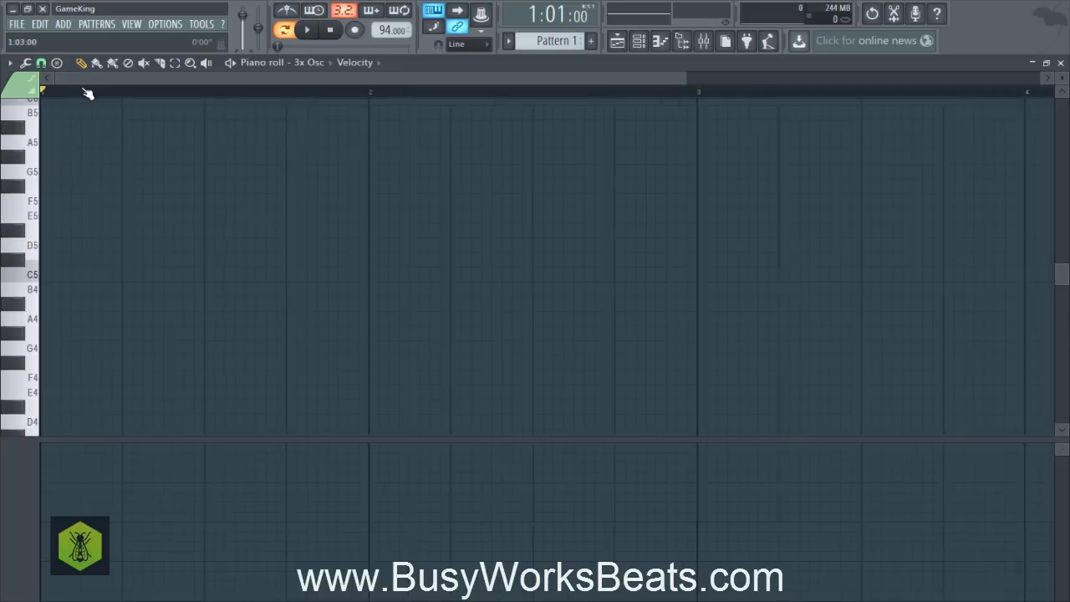
click(68, 280)
right_click(335, 279)
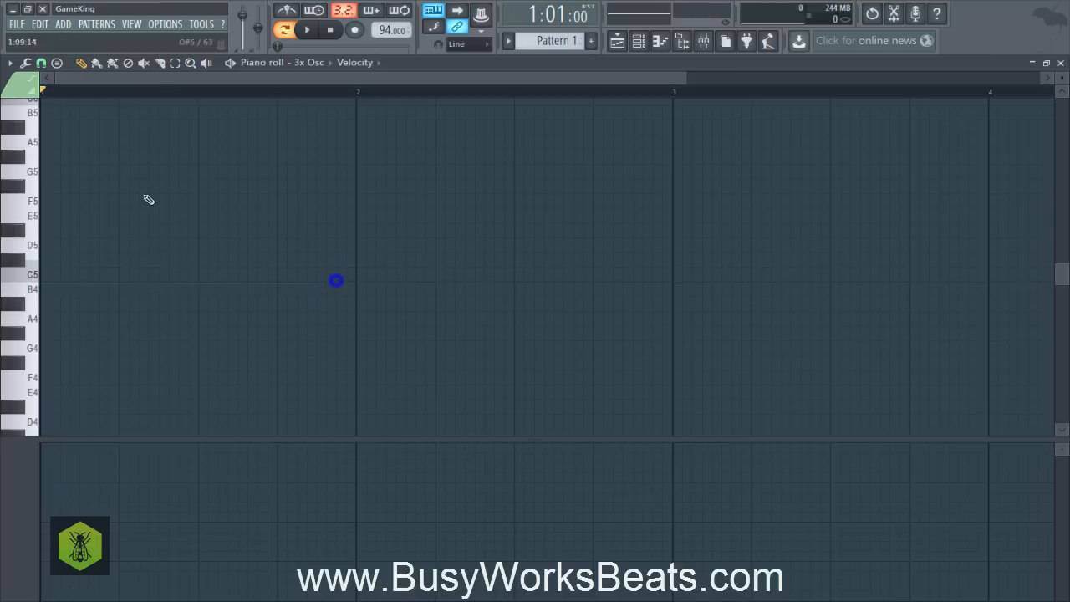
click(41, 63)
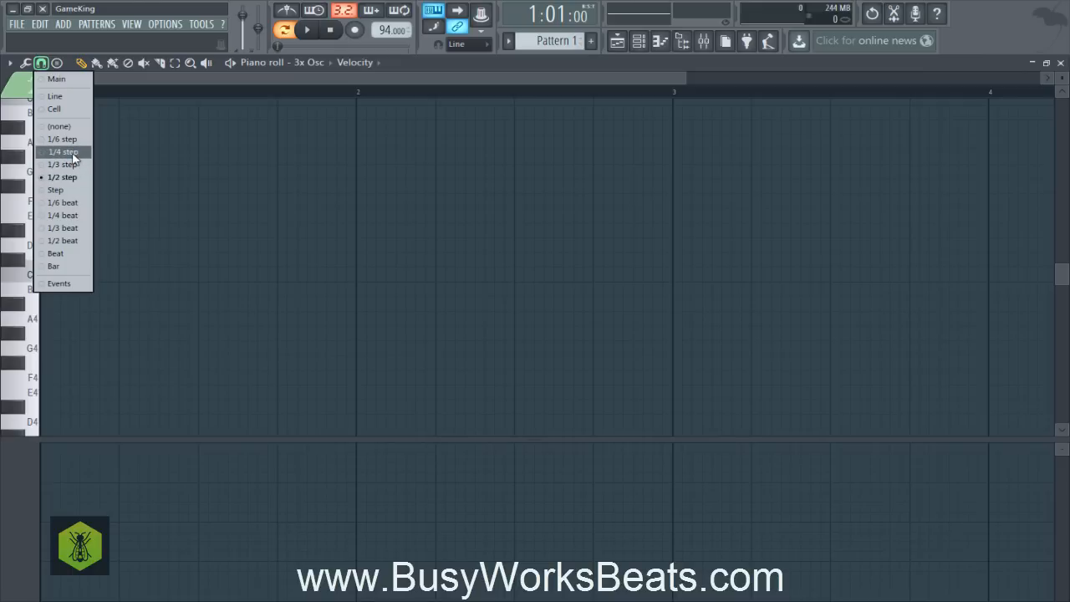
click(221, 207)
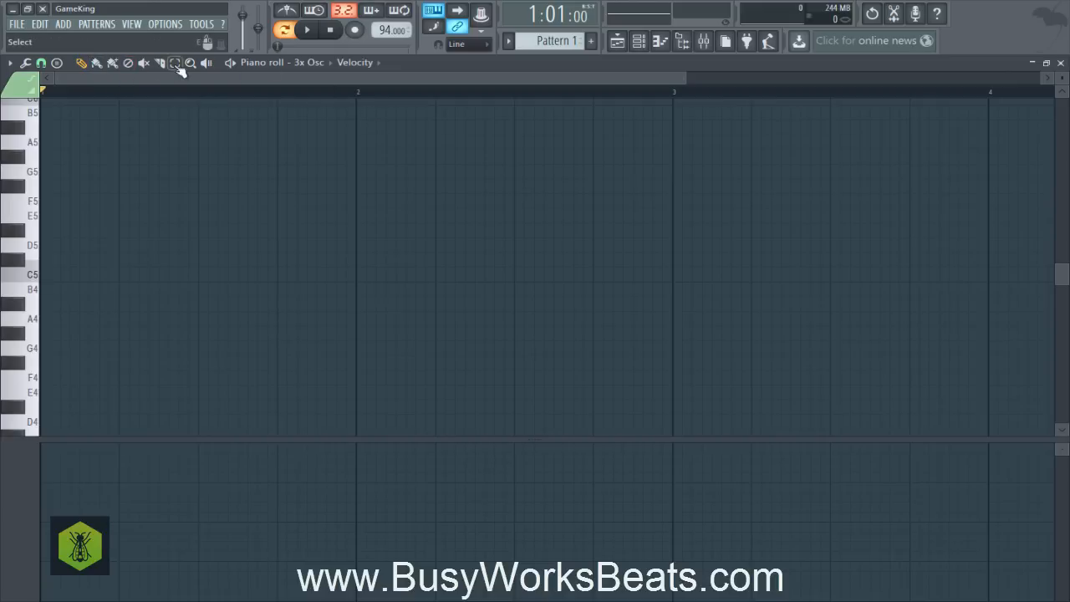
Close the piano roll and create an empty Pattern 2 with its default name.
click(1060, 63)
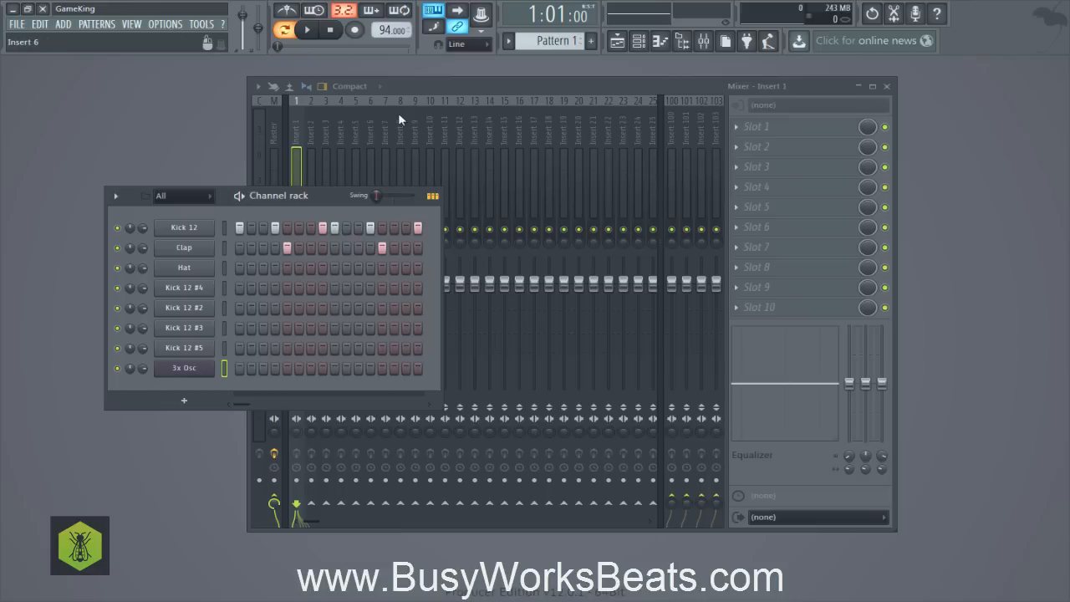
click(560, 45)
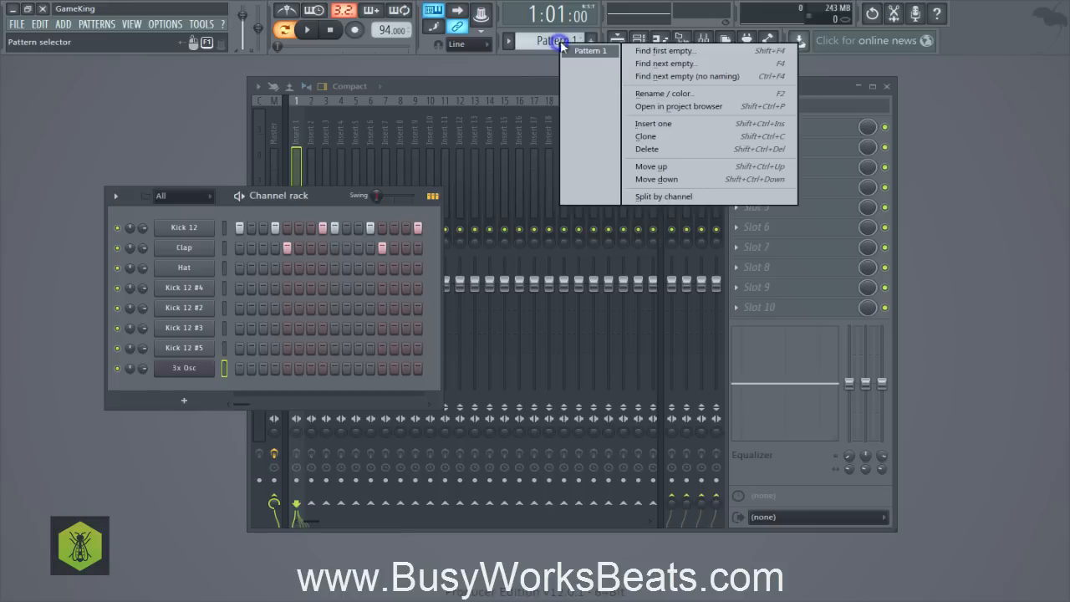
click(655, 52)
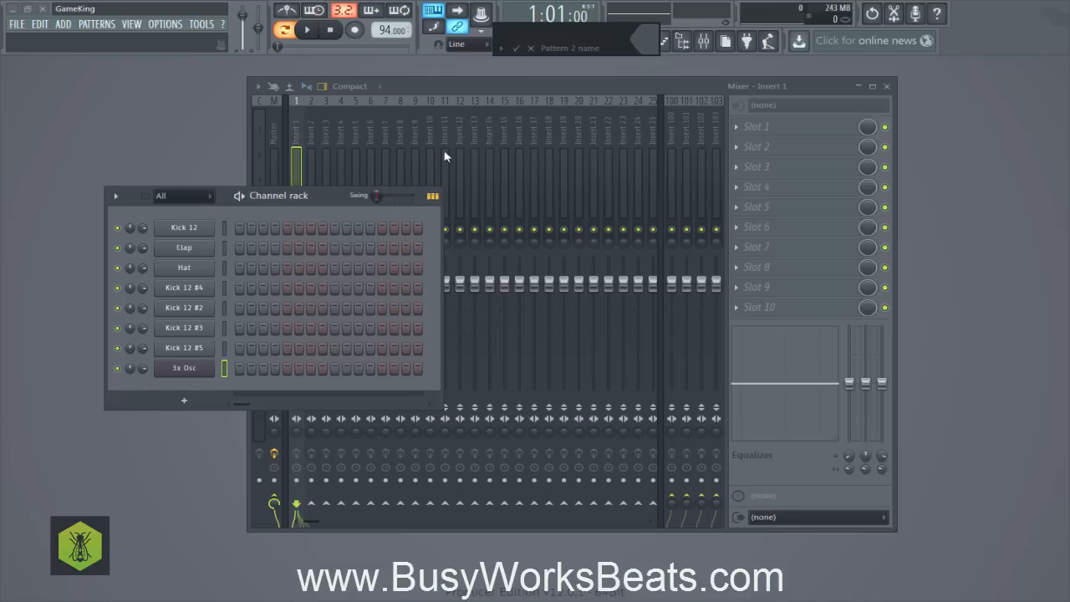
key(Return)
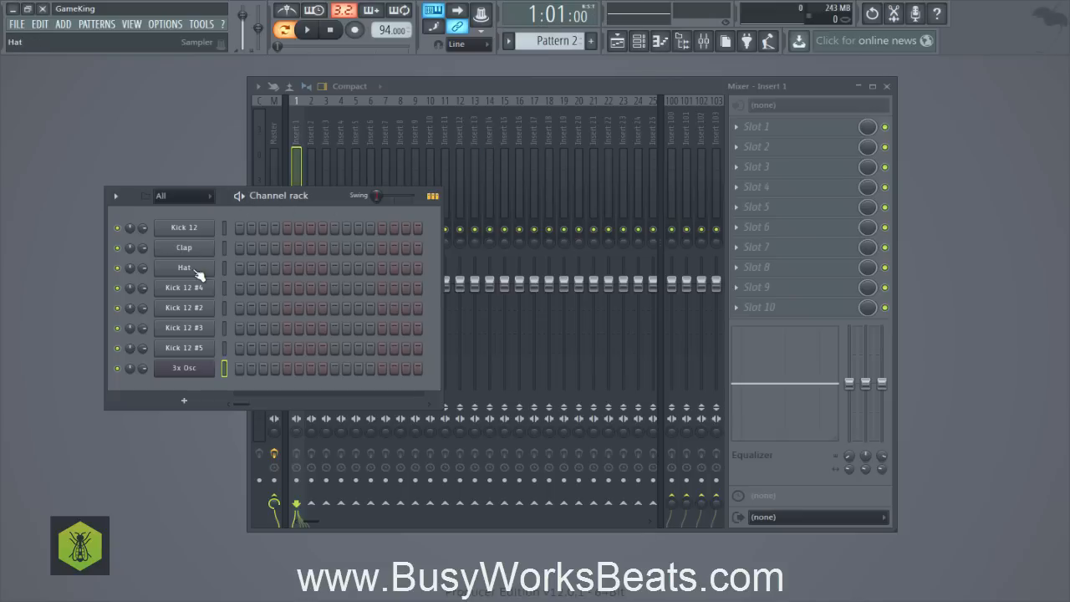
Program Pattern 2 with Kick 12 on steps 1 and 8 and Clap on steps 5 and 13.
click(242, 227)
click(287, 248)
click(323, 226)
click(381, 248)
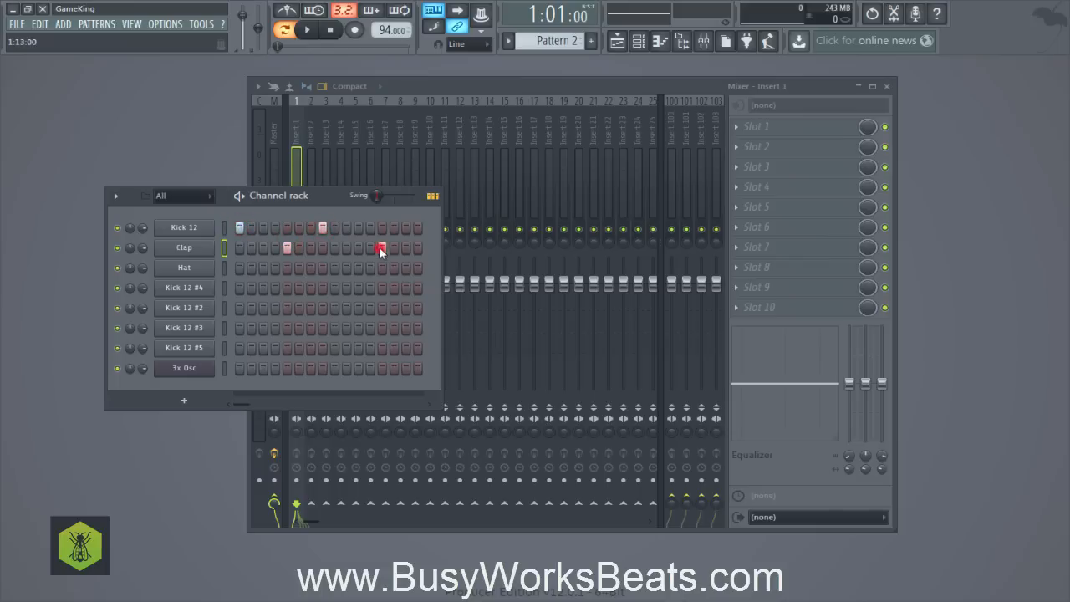
Add a Kick 12 hit on step 15 of Pattern 2 and open the playlist maximized.
click(406, 226)
click(622, 47)
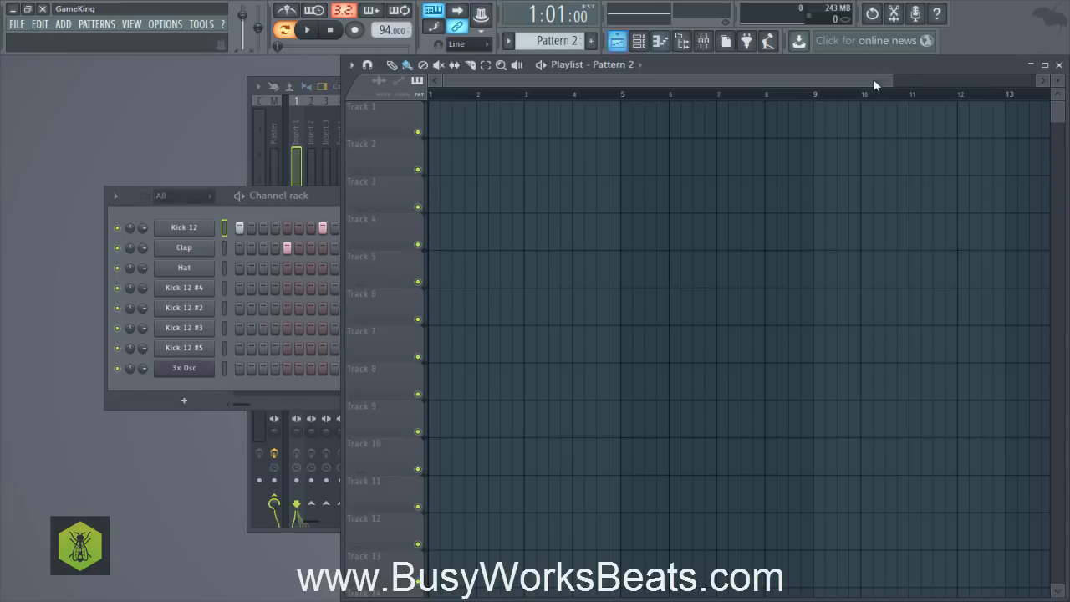
click(1044, 64)
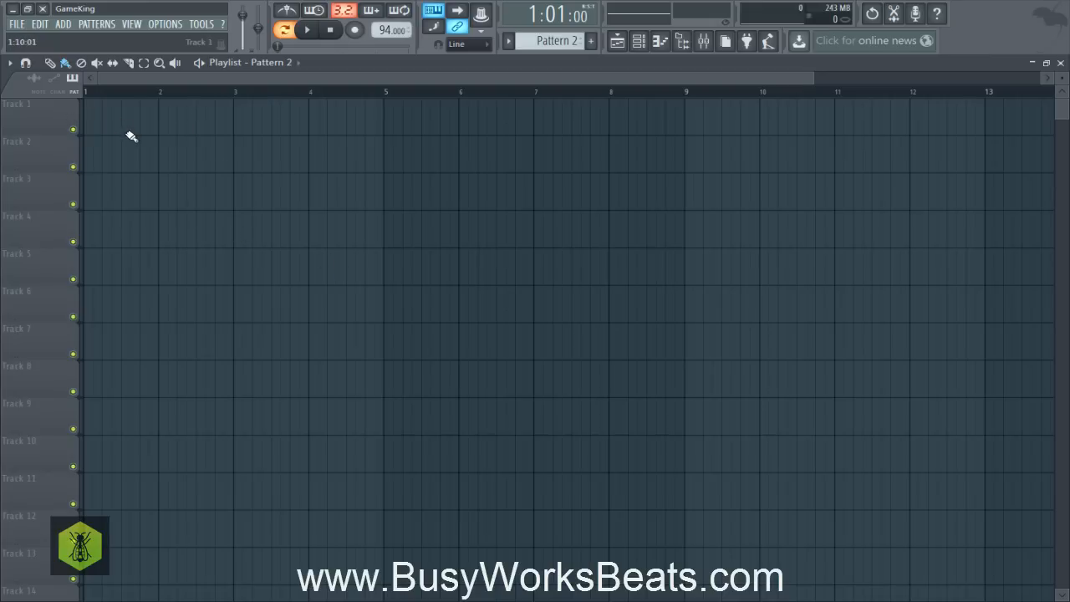
click(281, 65)
click(281, 70)
Choose Pattern 2 as the clip source, and place and erase a test clip in bar 3 of Track 1.
click(72, 79)
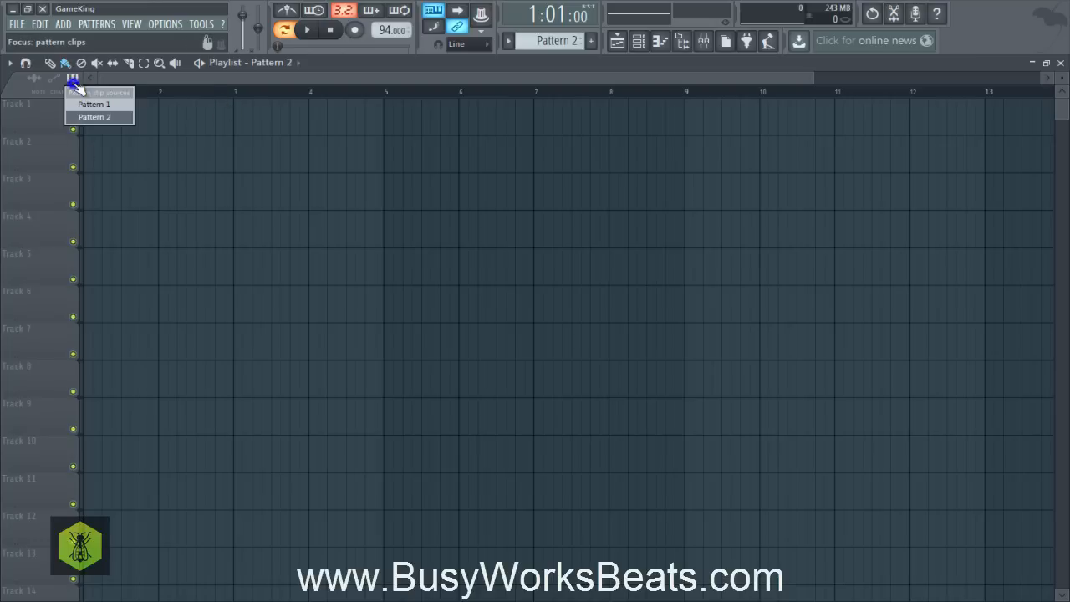
click(94, 116)
click(263, 120)
right_click(241, 122)
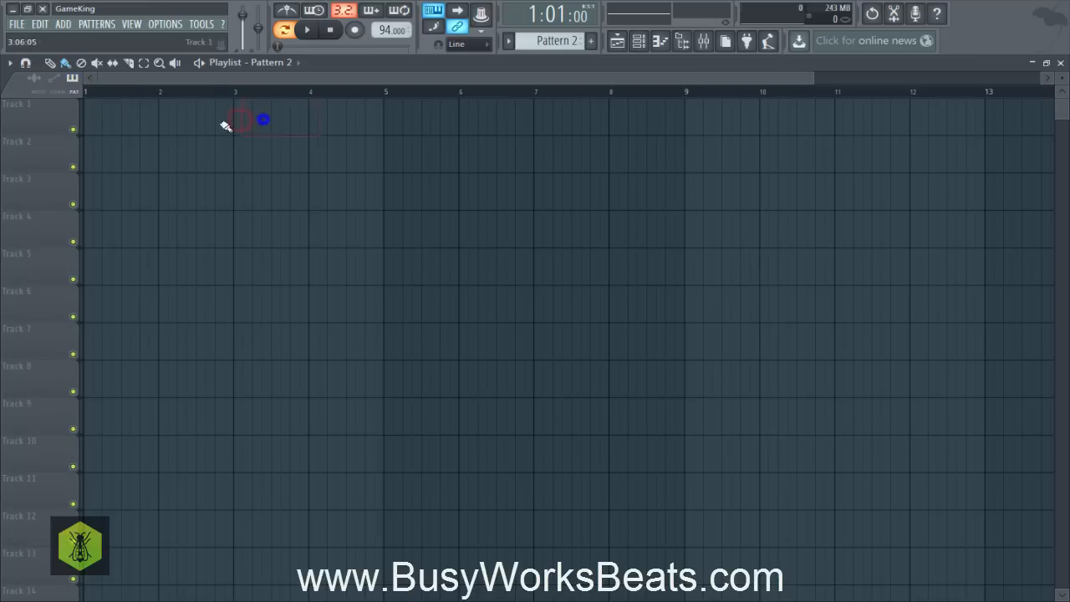
Brush Pattern 1 clips across bars 1 to 12 of Track 1 and erase them all.
click(74, 90)
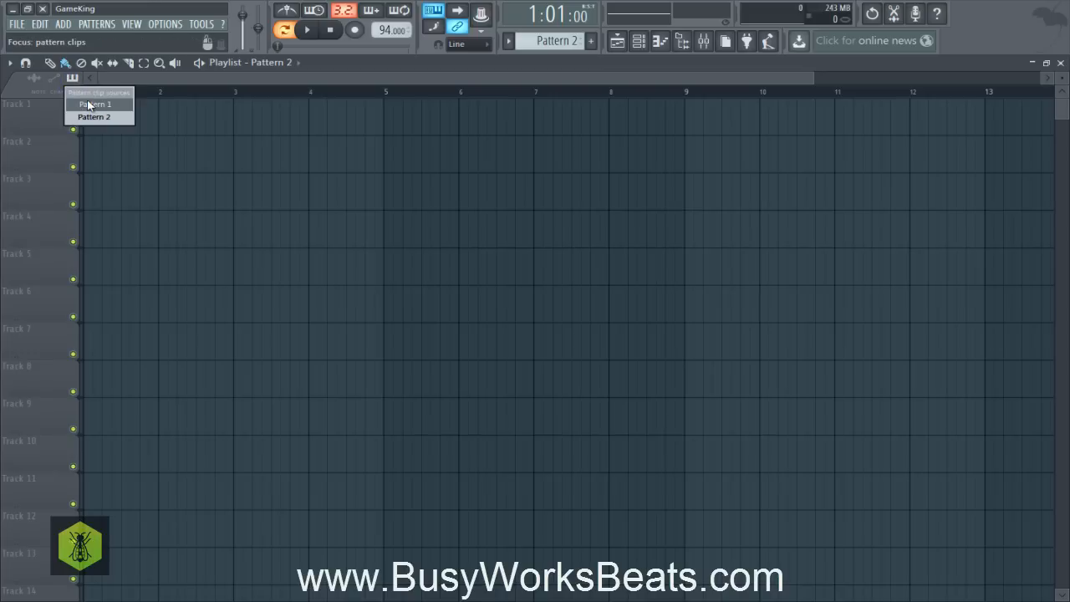
click(89, 105)
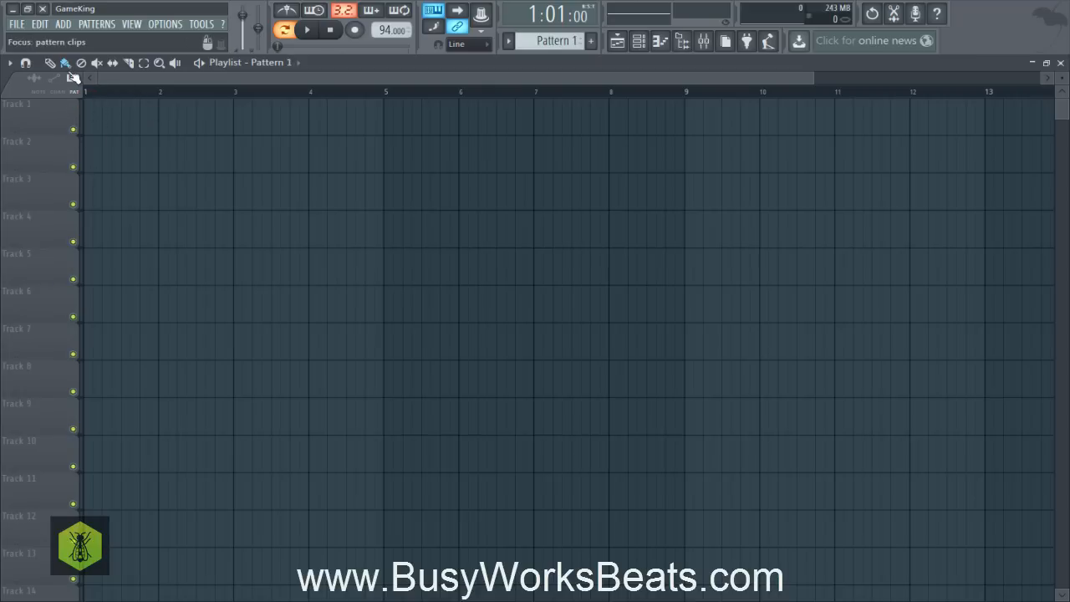
click(65, 64)
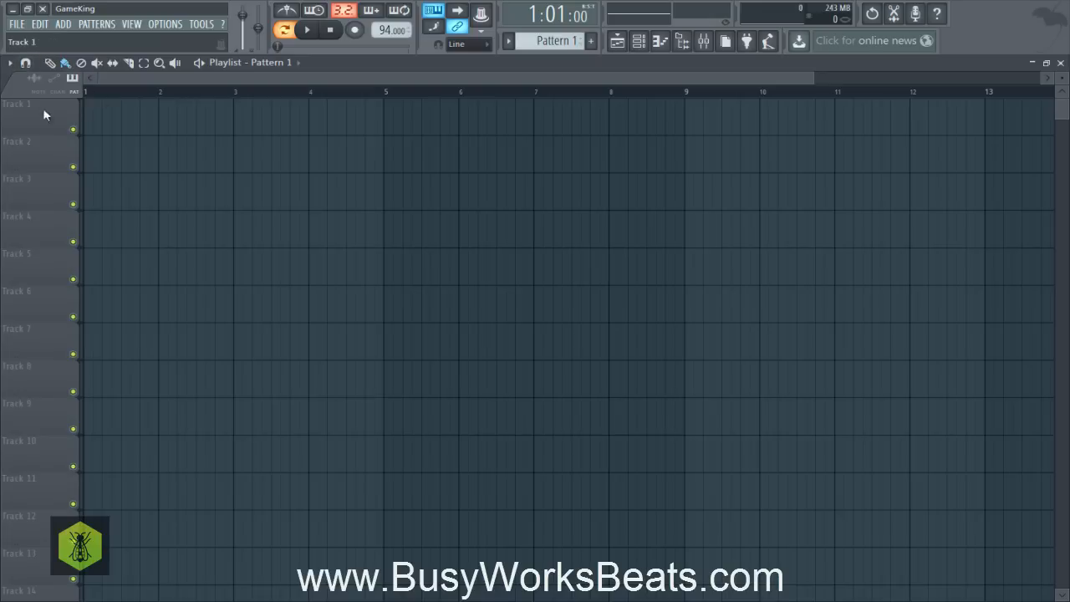
mouse_move(95, 114)
mouse_down()
mouse_move(110, 125)
mouse_move(980, 83)
mouse_up()
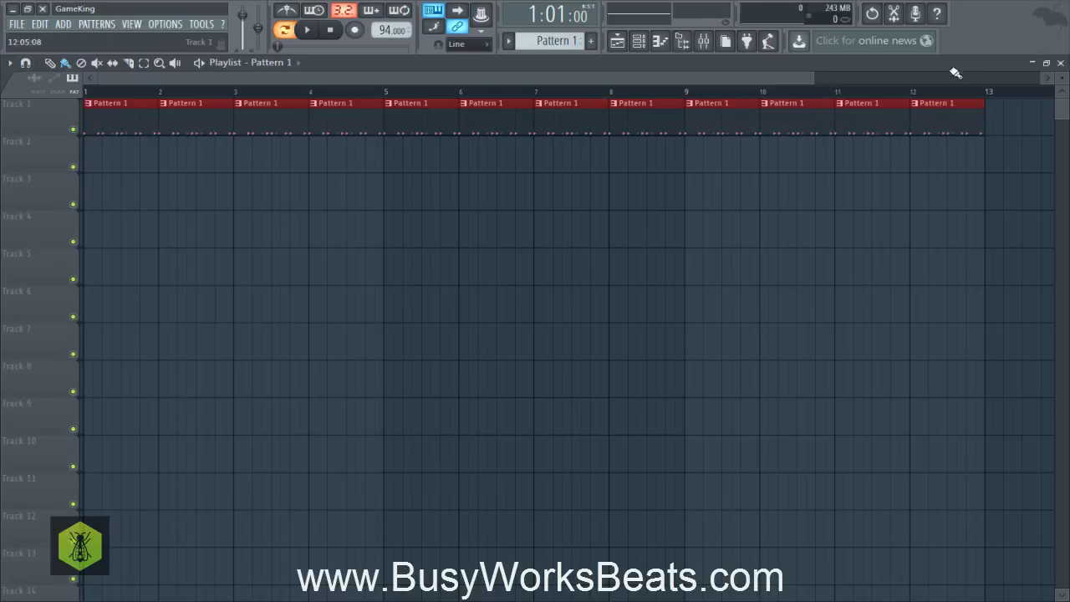
mouse_move(949, 121)
mouse_down()
mouse_move(353, 143)
mouse_move(87, 132)
mouse_up()
Try out timeline selections, including 2:05:00 to 7:03:00, clear them and return the playhead to the song start.
click(584, 92)
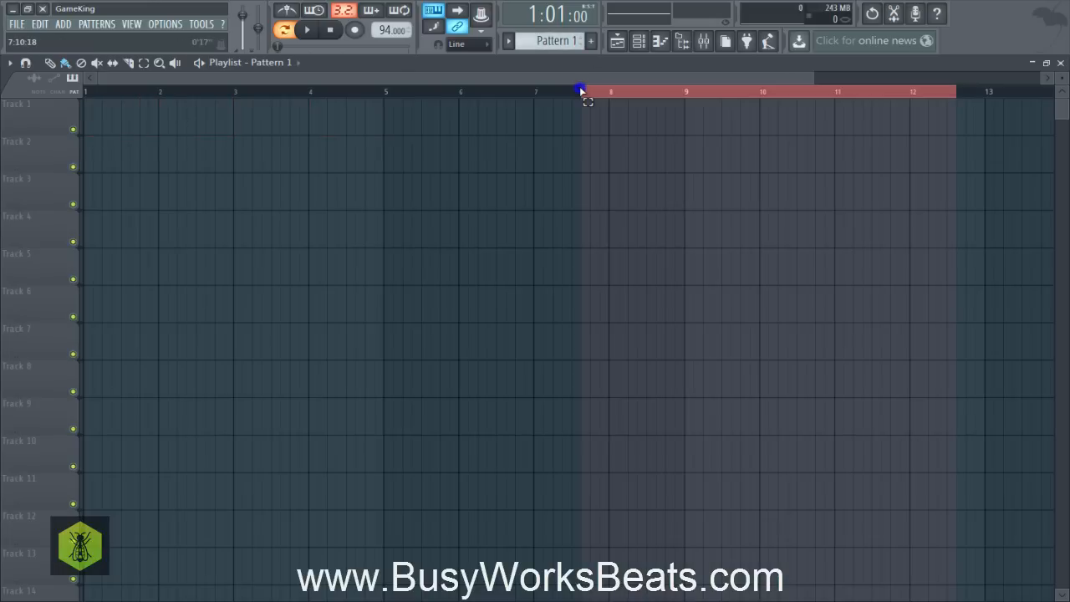
drag(552, 92, 98, 101)
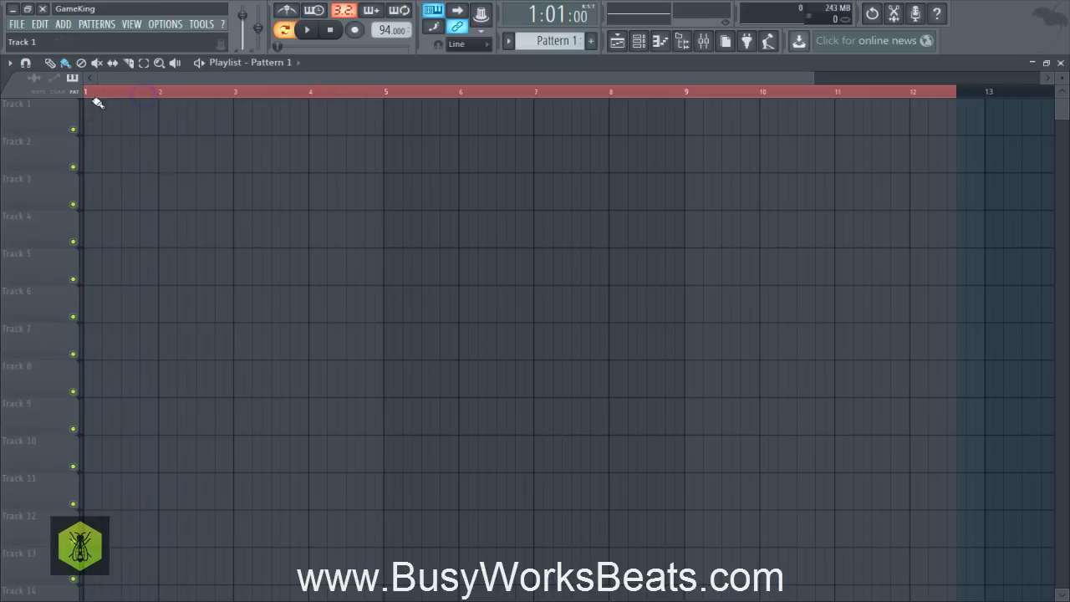
click(186, 99)
drag(177, 94, 544, 92)
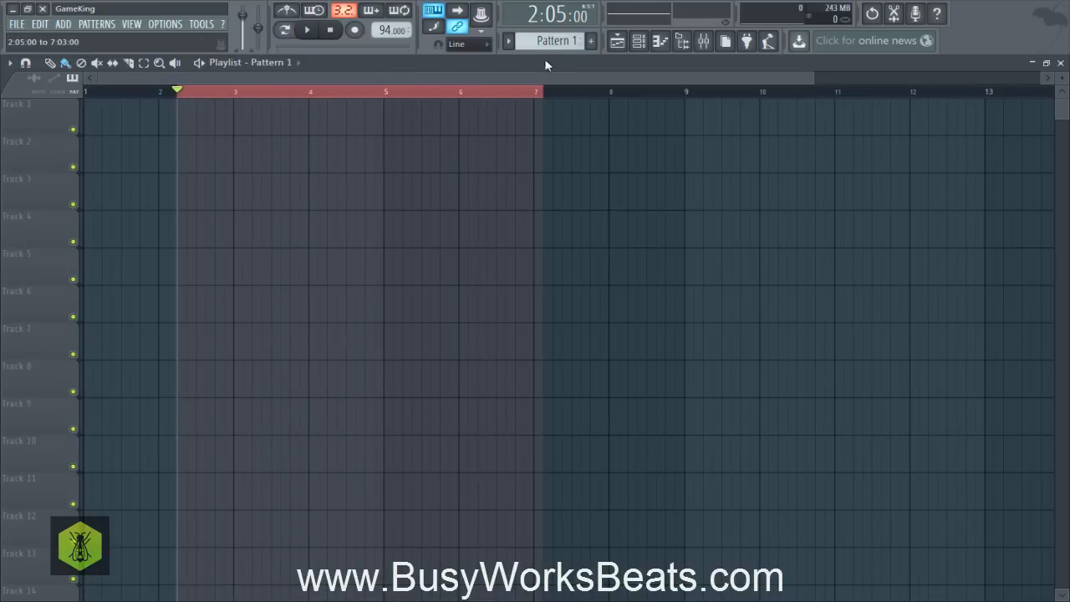
click(409, 97)
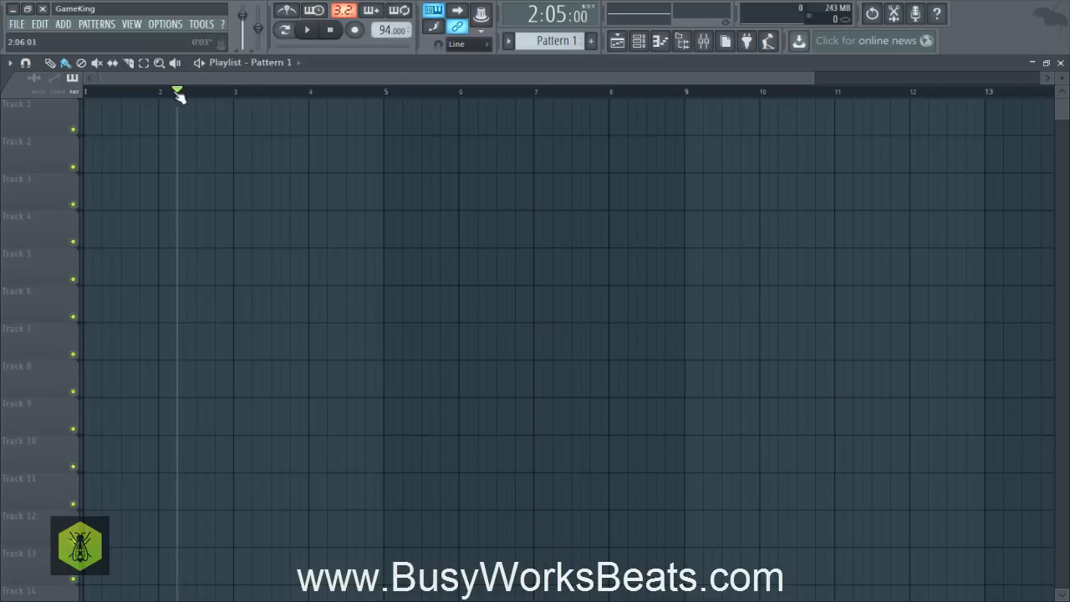
click(330, 30)
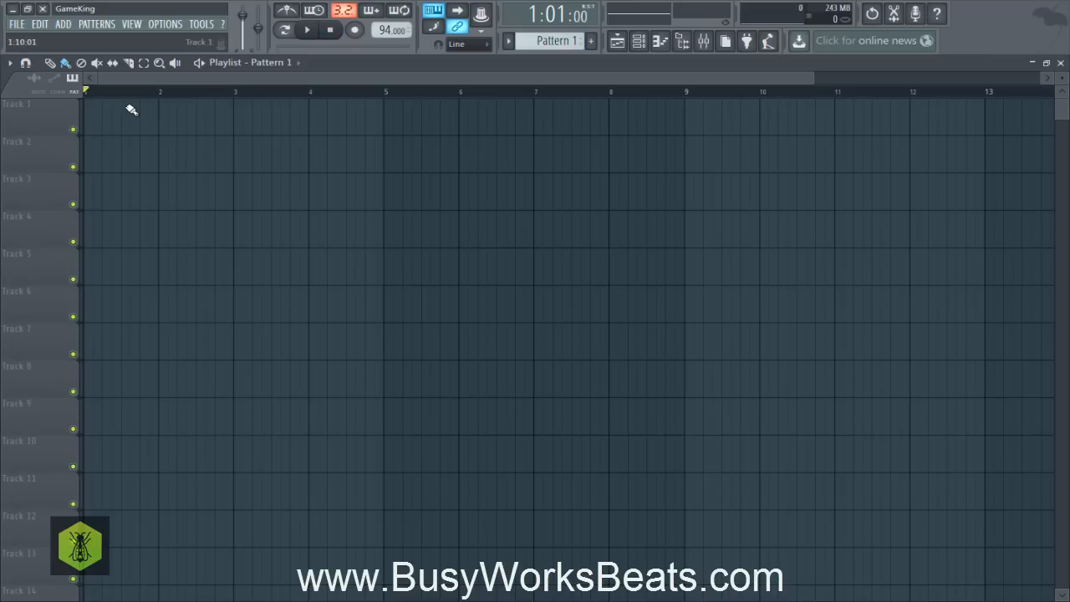
Place a Pattern 1 clip in bar 1 of Track 1.
click(73, 79)
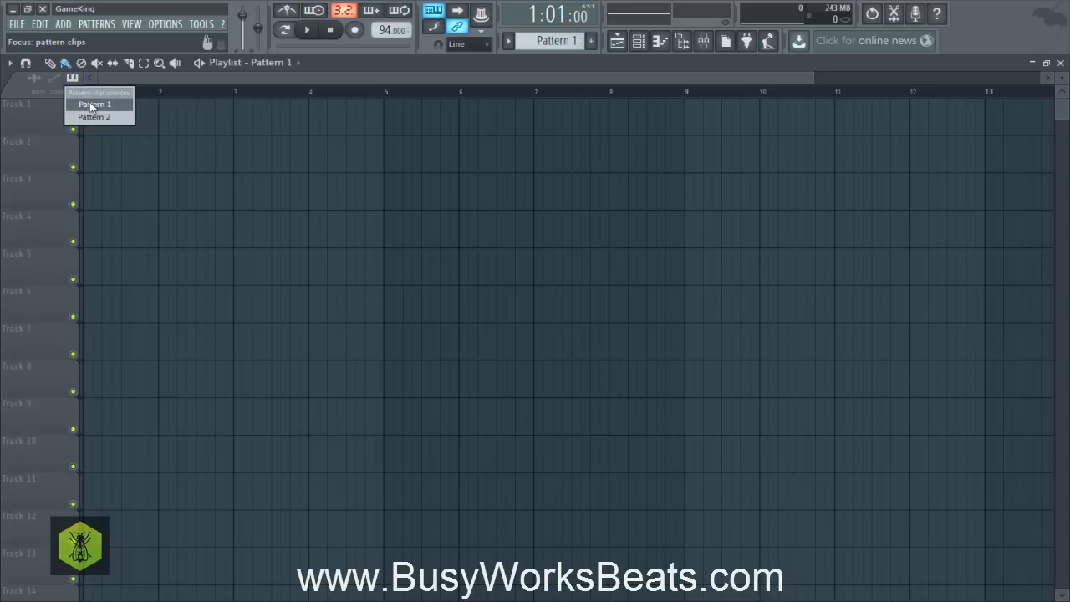
click(85, 104)
click(98, 123)
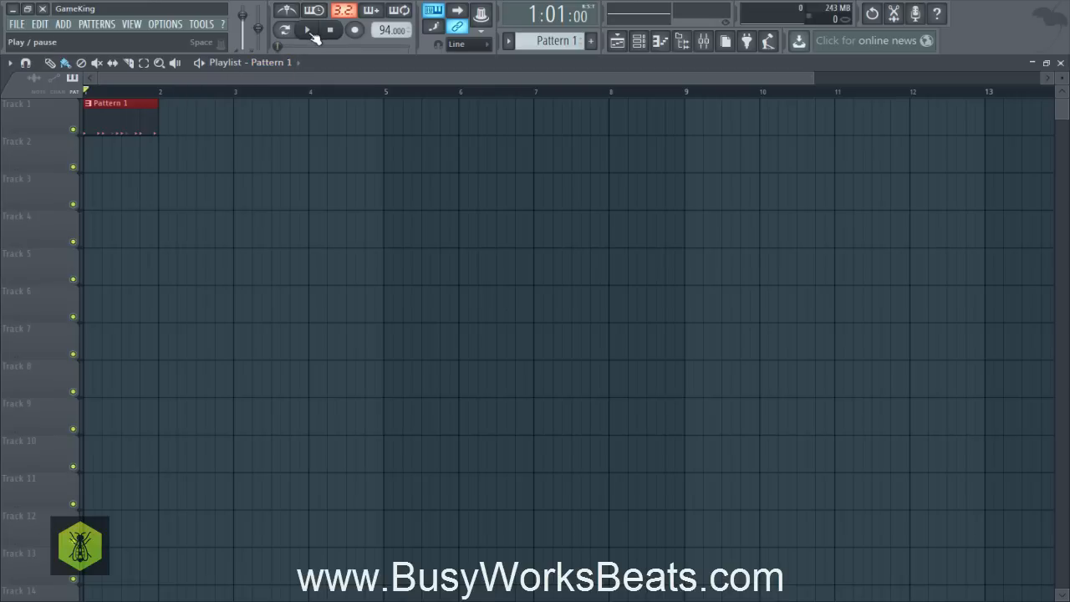
Place a Pattern 2 clip in bar 2 of Track 1, directly after the Pattern 1 clip.
click(74, 80)
click(105, 118)
click(75, 83)
click(104, 118)
click(177, 117)
mouse_move(178, 117)
mouse_down()
mouse_move(199, 117)
mouse_move(184, 115)
mouse_up()
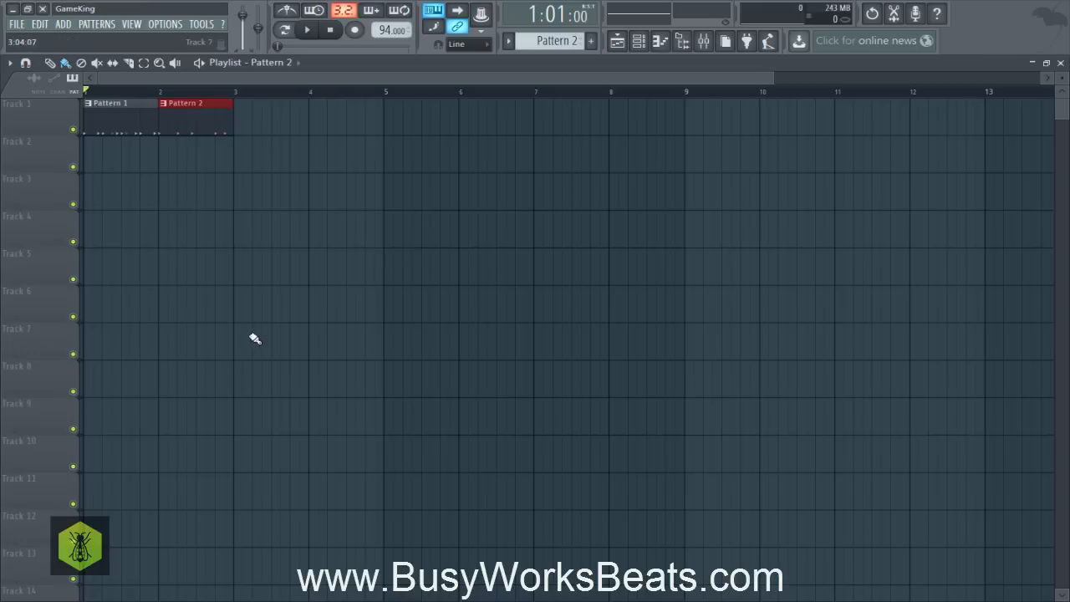
Set the playlist's snap to Bar, keeping the paint brush as the active tool.
click(68, 68)
click(26, 64)
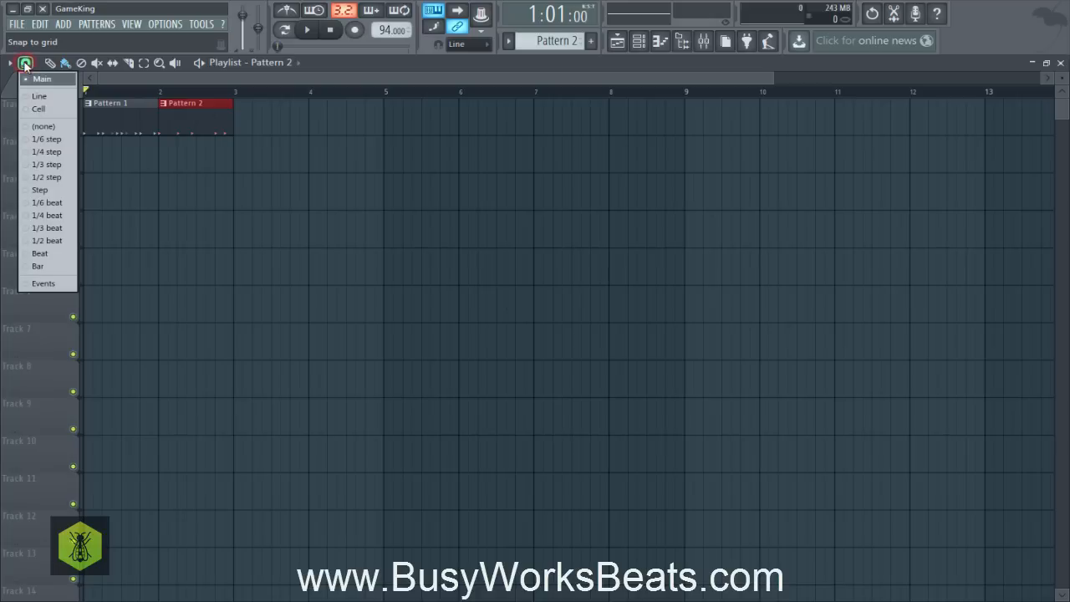
click(36, 267)
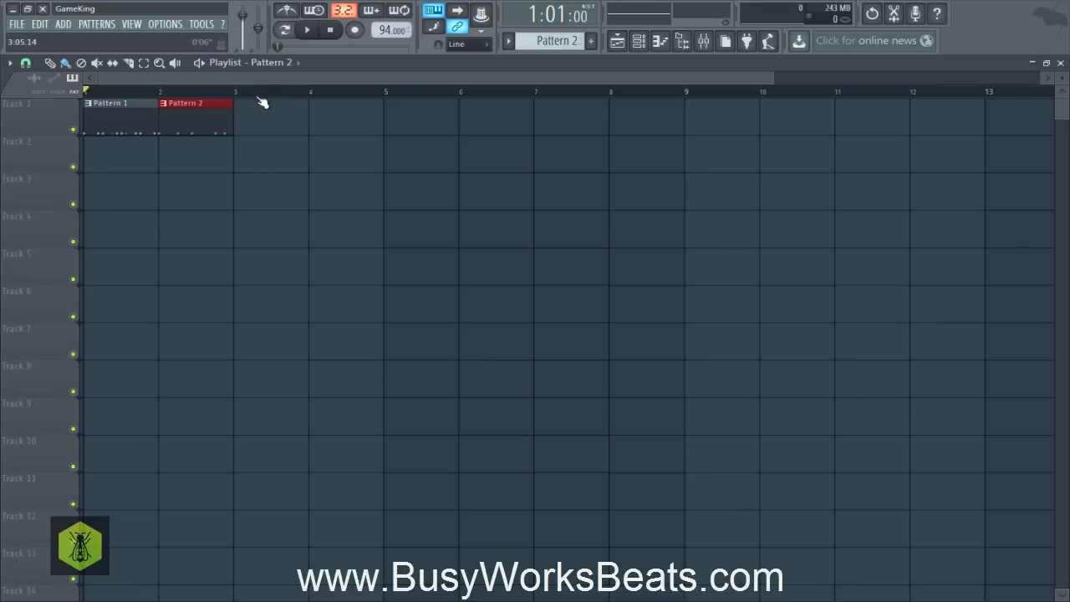
scroll(264, 95, down, 3)
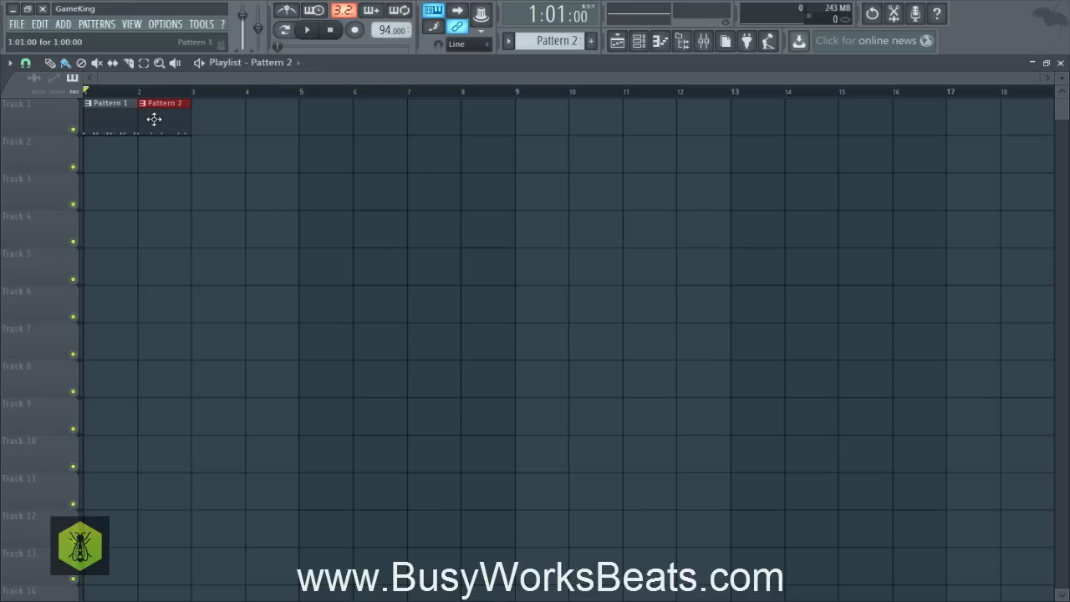
Paint runs of Pattern 2 clips along Track 1 from bar 3 and erase each run.
right_click(241, 118)
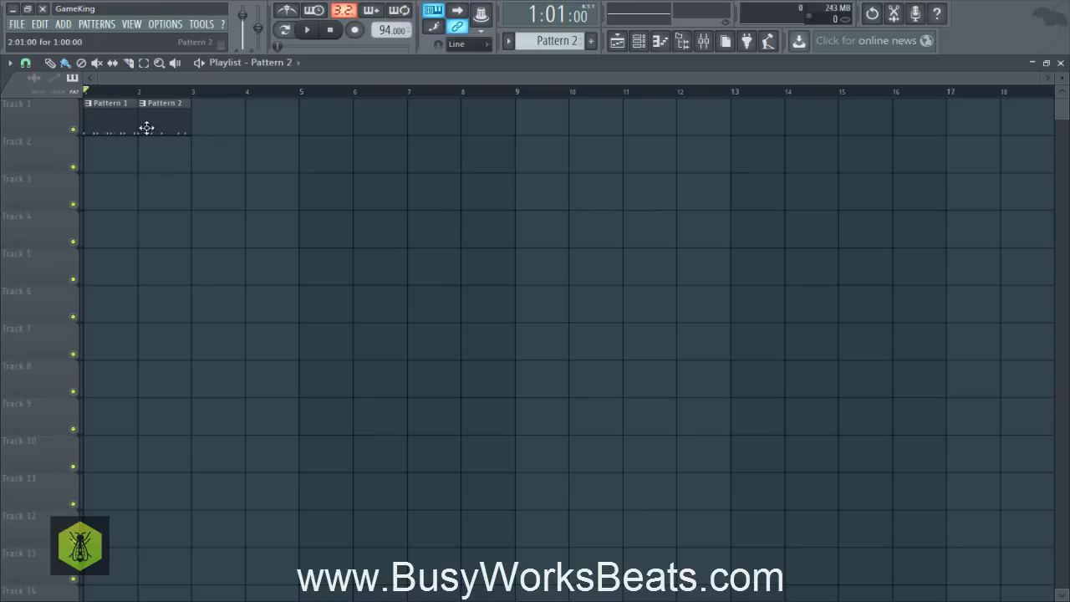
drag(205, 123, 430, 124)
right_click(430, 123)
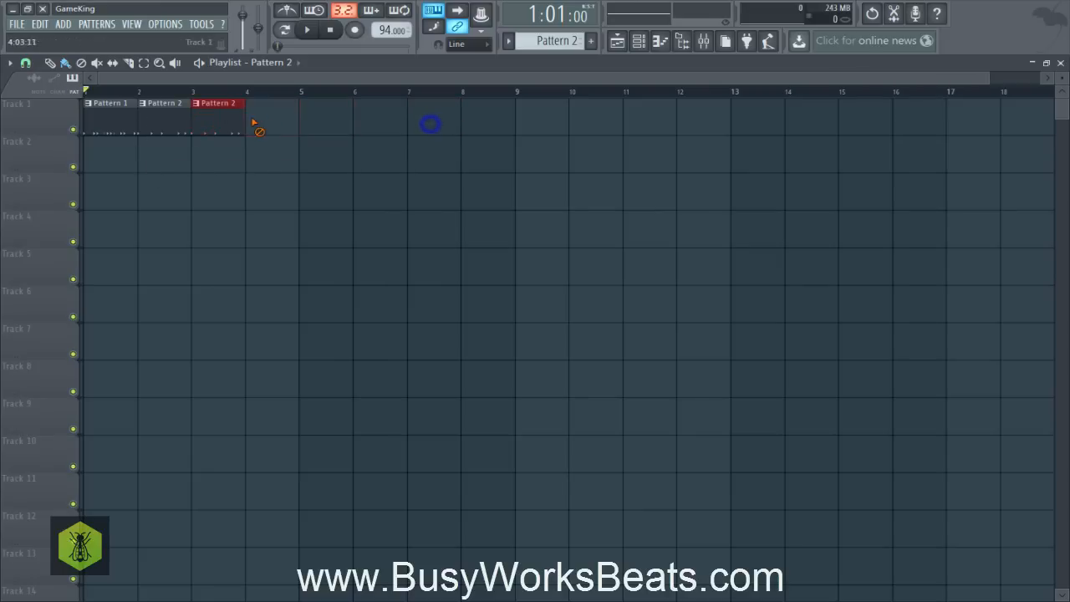
mouse_move(219, 121)
mouse_down()
mouse_move(516, 148)
mouse_move(593, 125)
mouse_up()
right_click(593, 124)
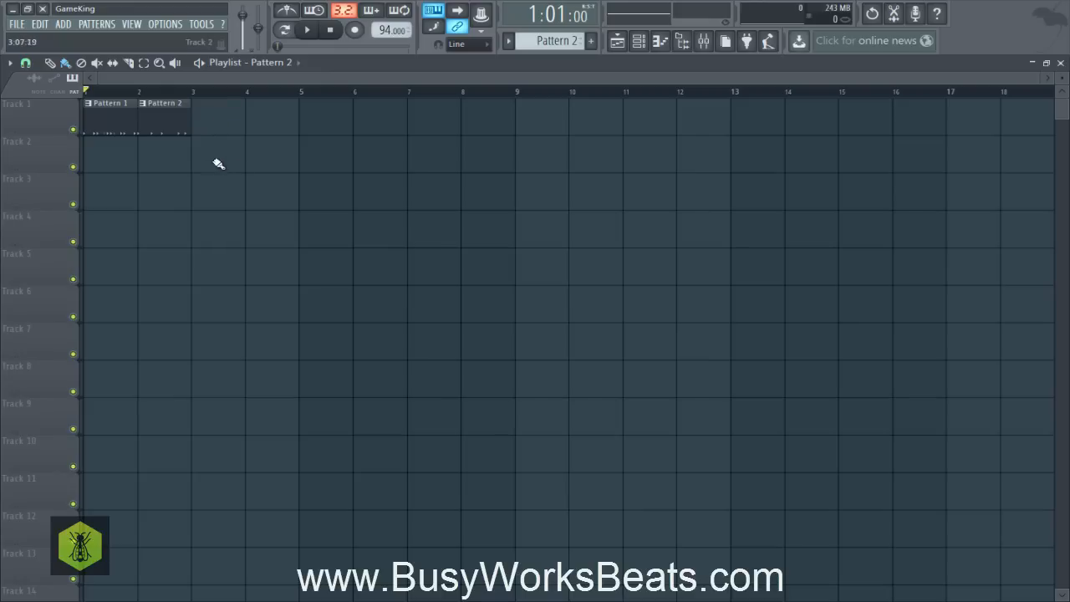
Place single Pattern 2 clips in bars 3 to 7 on Tracks 2, 3, 4, 5 and 4 respectively.
click(209, 158)
click(262, 196)
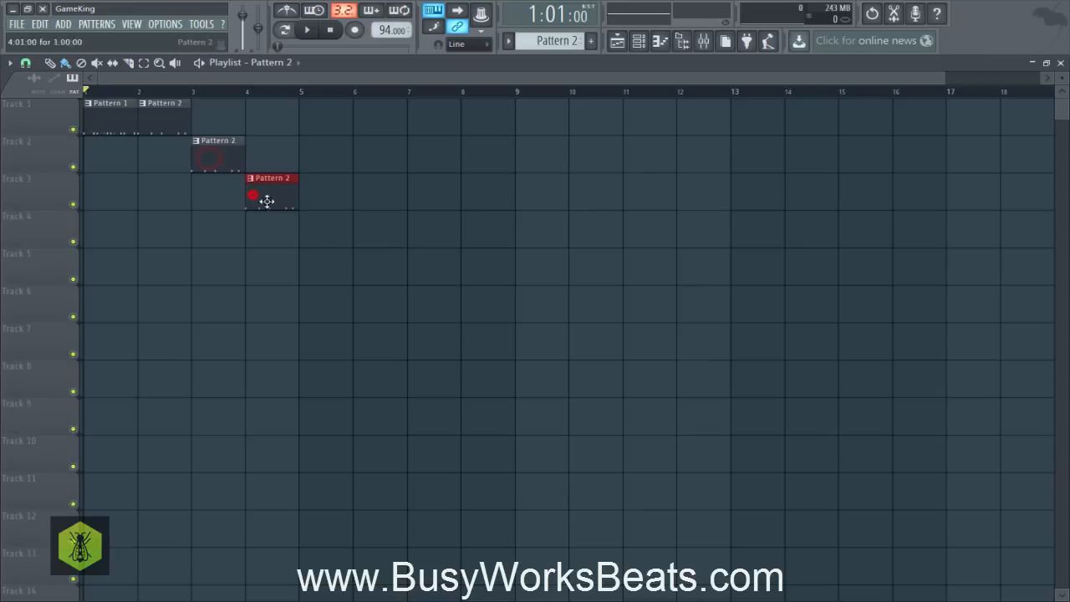
click(311, 230)
click(369, 275)
click(429, 231)
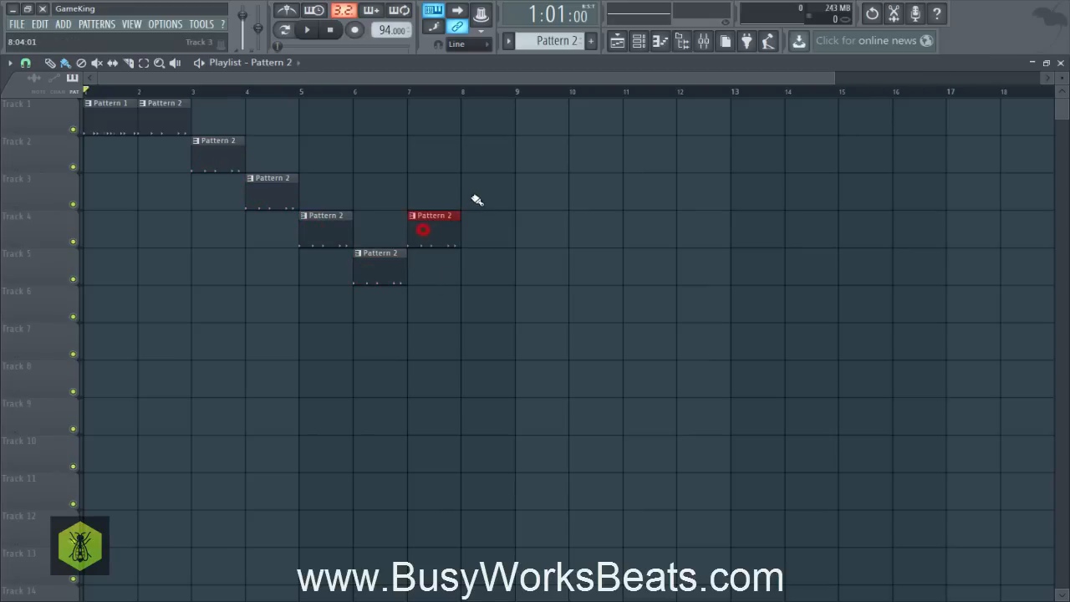
Place Pattern 2 clips in bars 8 to 12 on Tracks 3, 2, 3, 4 and 4, and in bars 13 to 15 on Track 5.
click(472, 195)
click(529, 159)
click(582, 194)
click(636, 231)
click(690, 231)
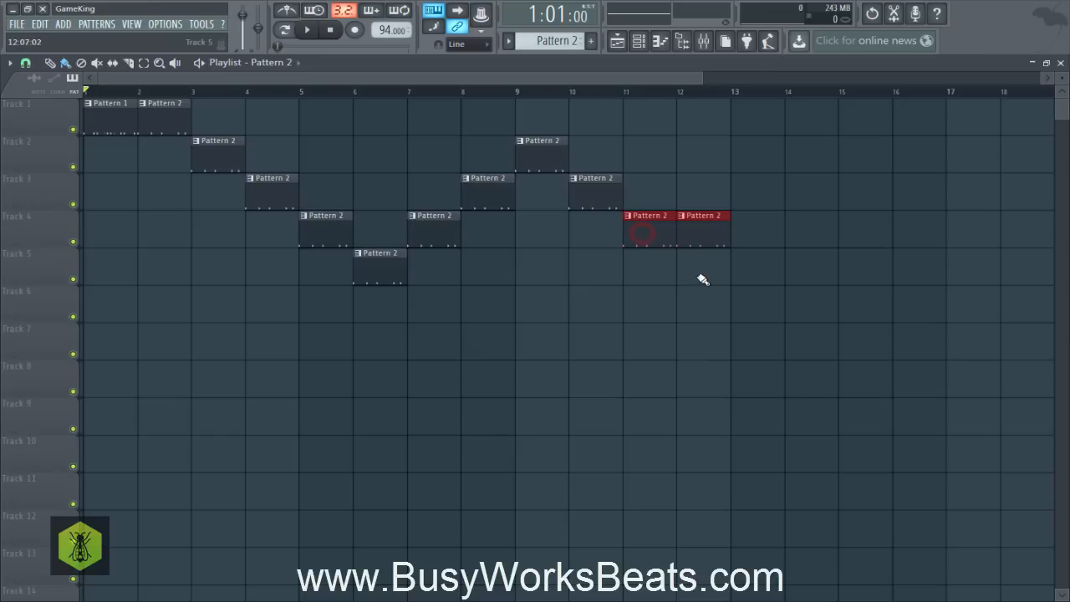
click(736, 269)
drag(747, 272, 866, 269)
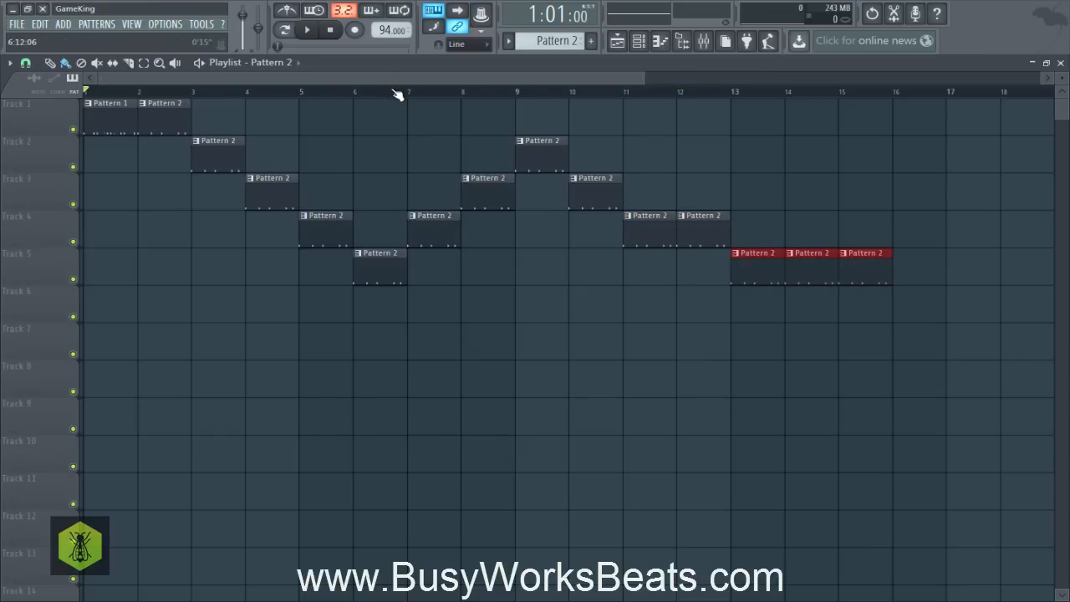
Select all the playlist clips together, delete them and undo the deletion.
scroll(397, 94, down, 2)
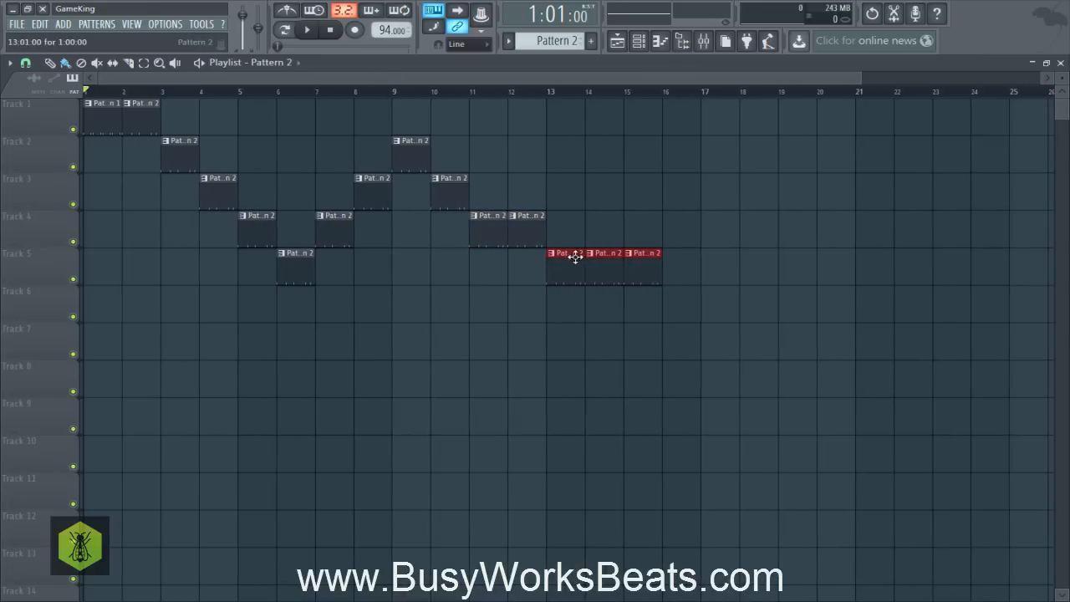
drag(734, 389, 96, 113)
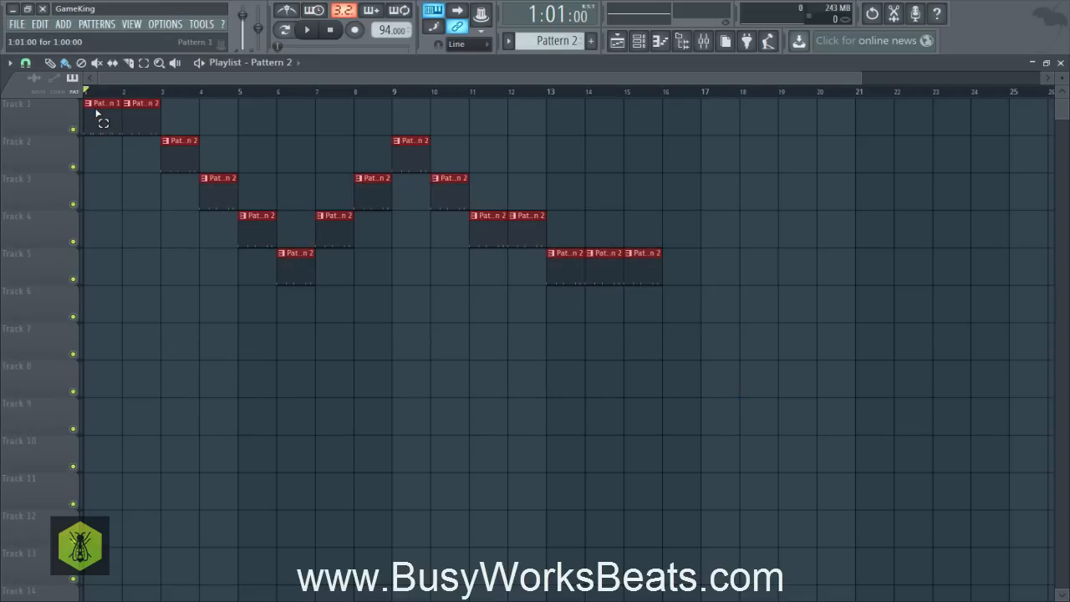
key(Delete)
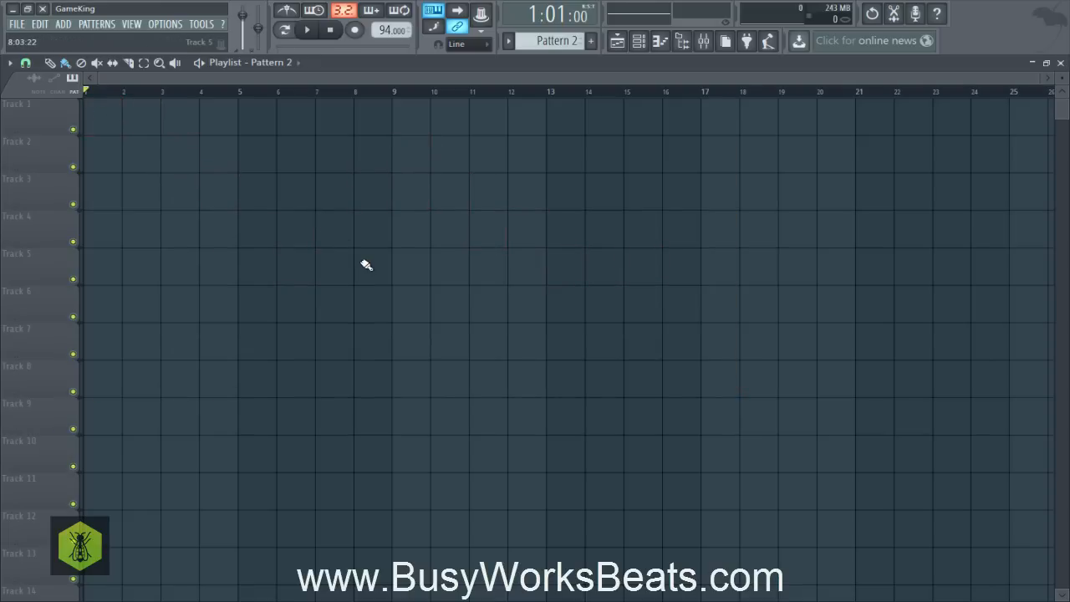
key(ctrl+z)
Practise selecting different groups of clips by area, and delete every clip from the playlist.
drag(747, 425, 483, 251)
drag(198, 172, 164, 138)
drag(669, 351, 216, 138)
drag(636, 431, 94, 108)
key(Delete)
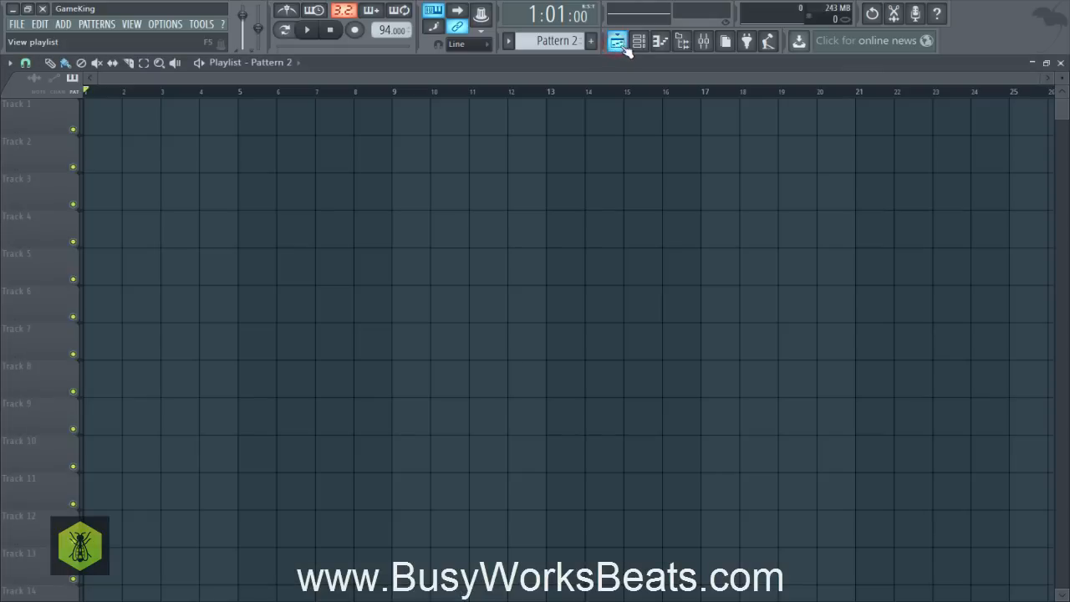
Toggle the channel rack and piano roll windows, leaving the channel rack open over the playlist.
click(638, 46)
click(638, 47)
click(638, 47)
click(661, 46)
click(664, 47)
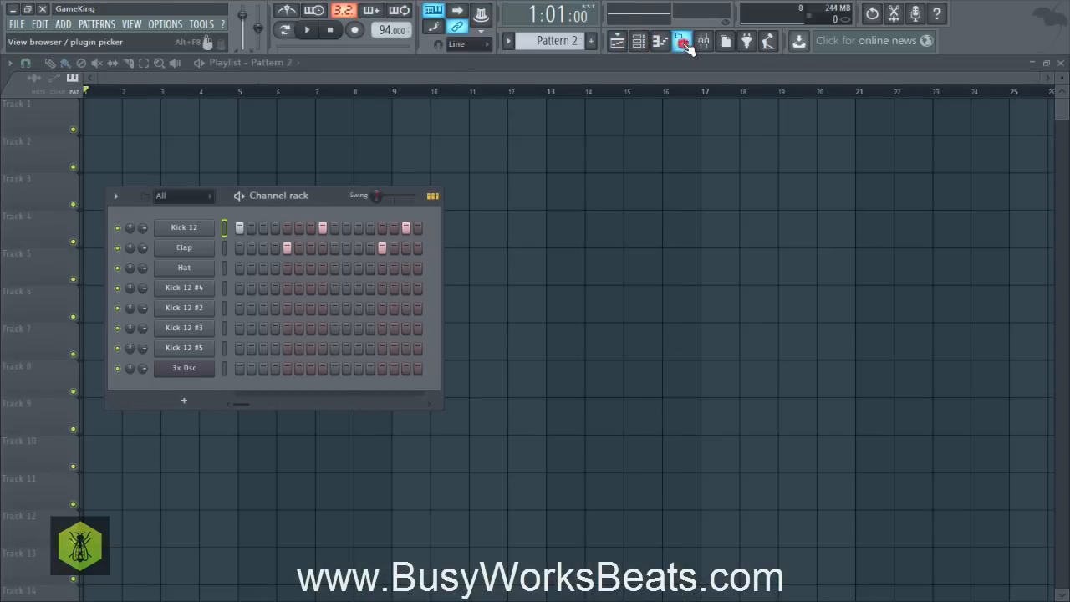
Toggle the browser and show it beside the Kick 12 piano roll.
click(682, 46)
click(682, 46)
click(663, 47)
click(681, 46)
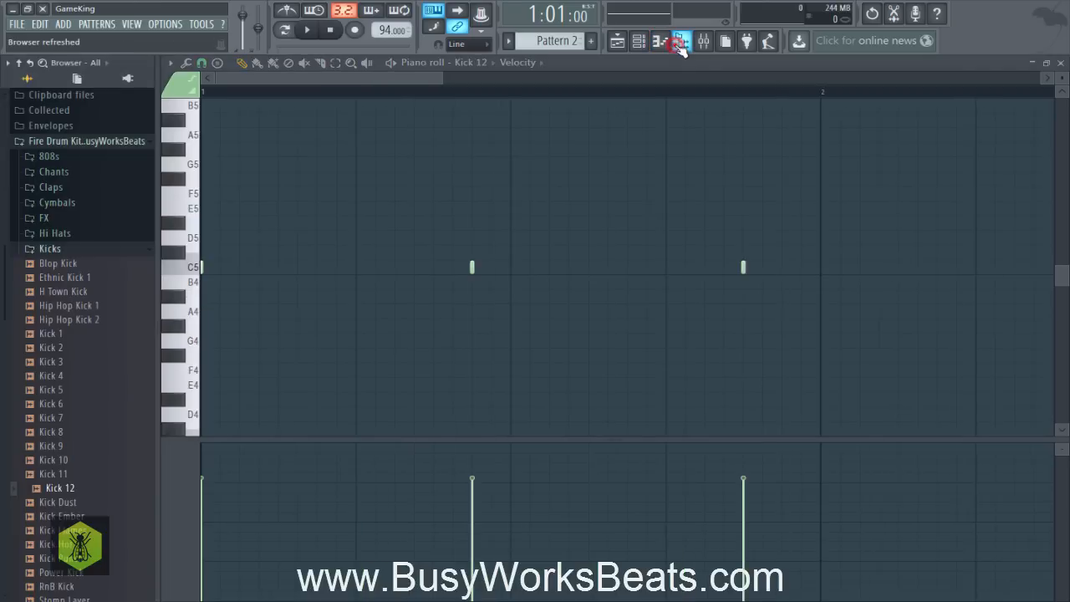
click(681, 46)
click(681, 46)
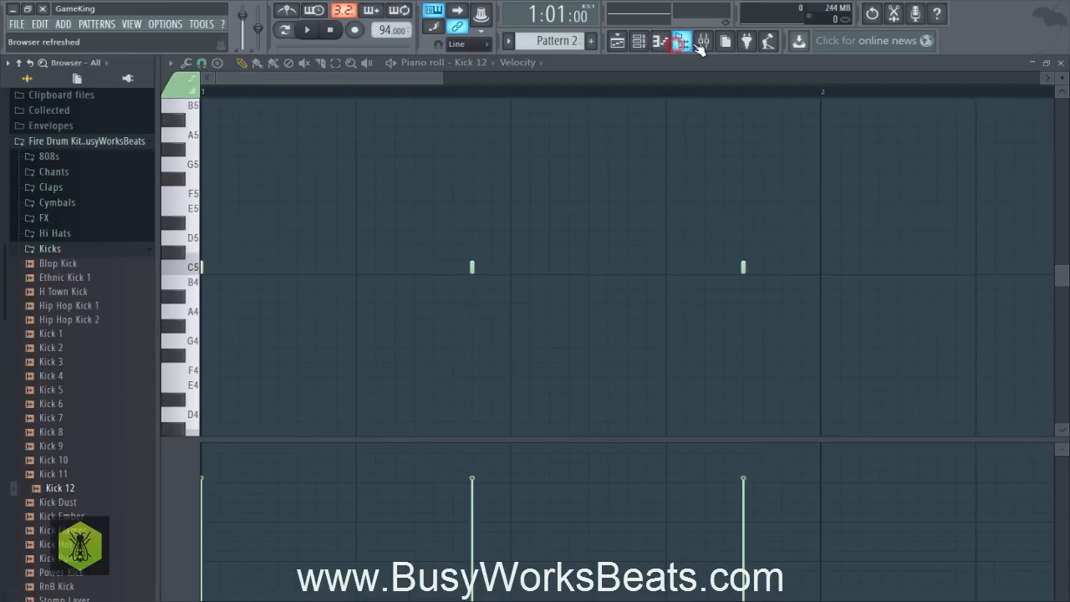
Show and hide the playlist, and open the channel rack over the Kick 12 piano roll.
click(623, 42)
click(627, 43)
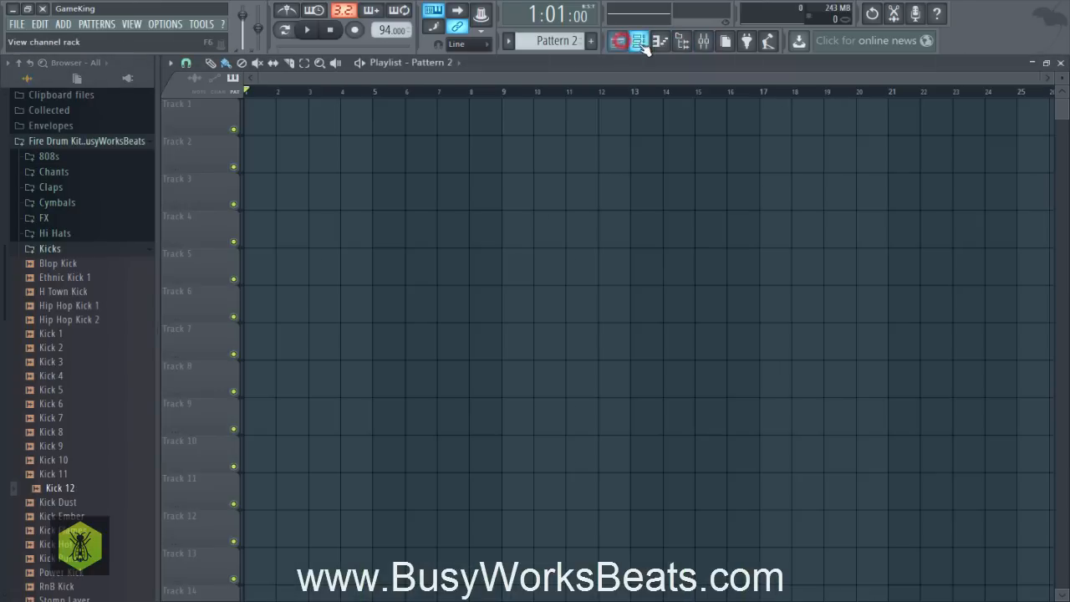
click(627, 43)
click(638, 43)
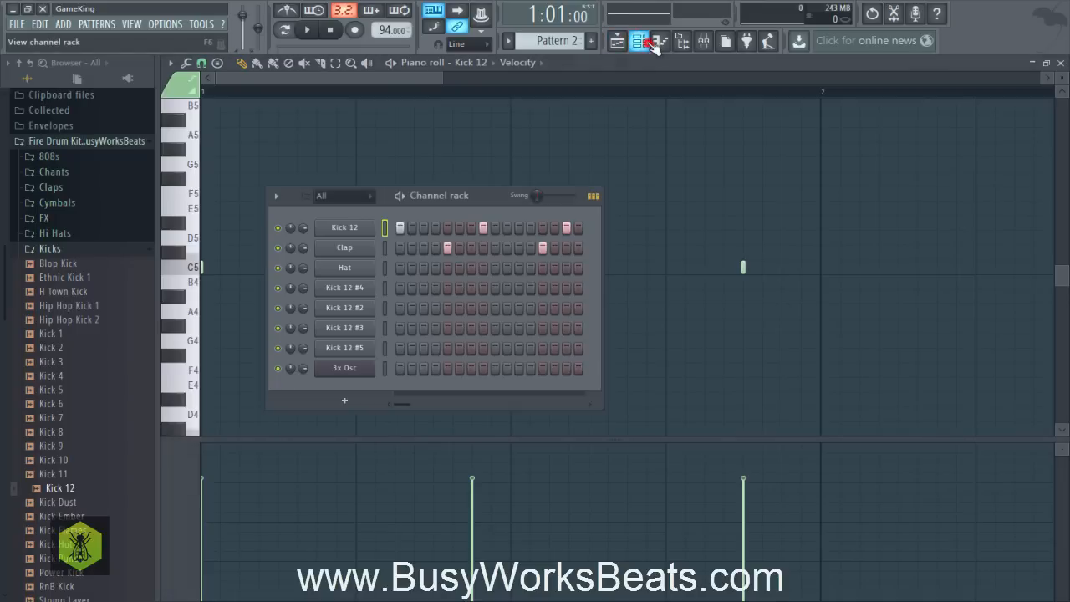
Hide the channel rack, piano roll and browser so that only the mixer stays open.
click(637, 44)
click(660, 44)
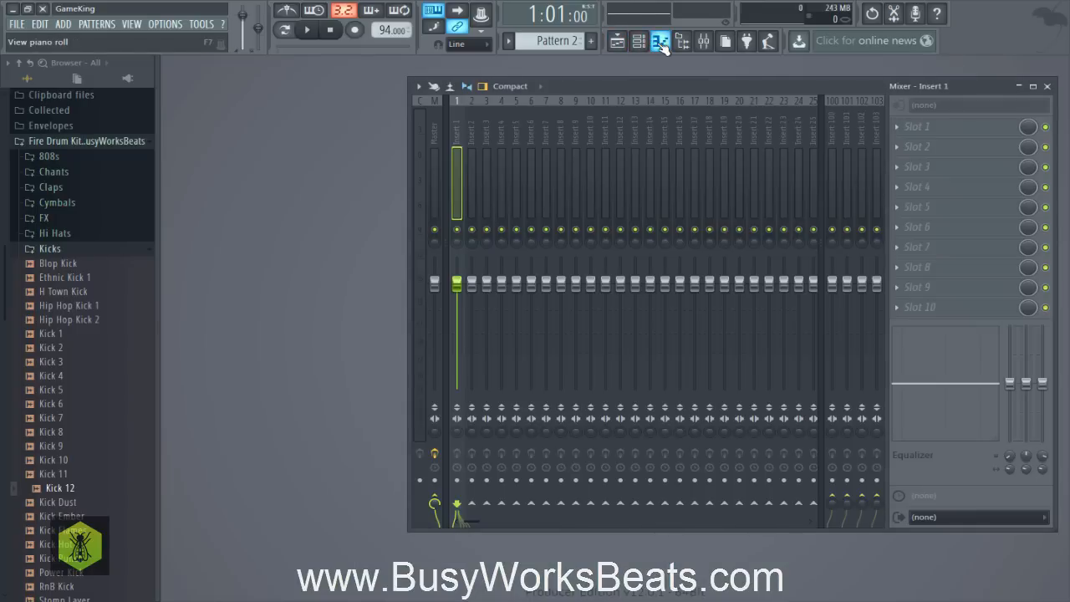
click(682, 44)
click(681, 44)
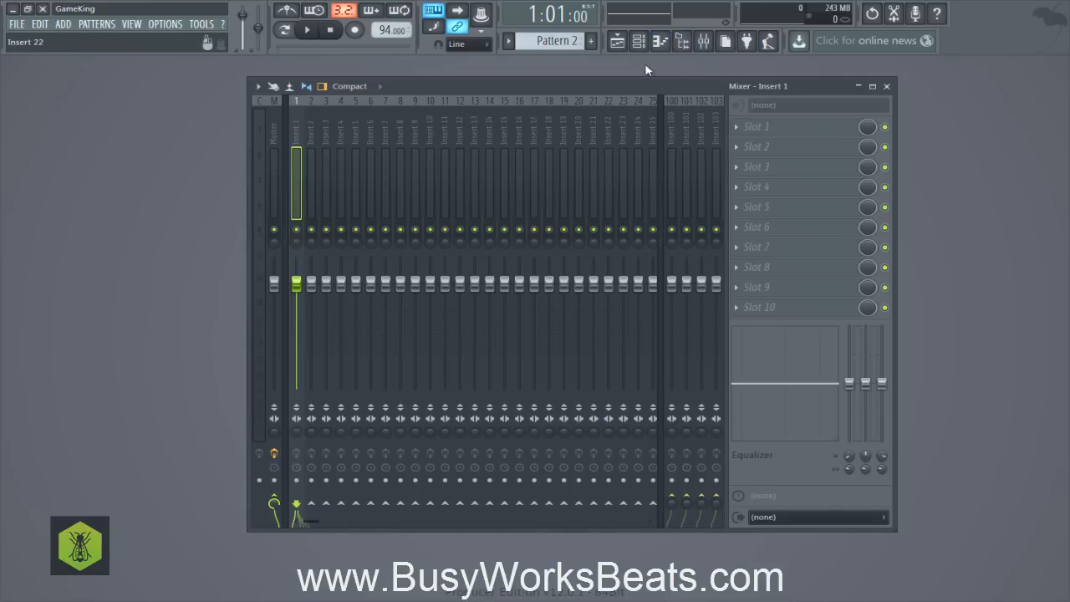
Reposition and widen the mixer to show more insert tracks, and play Pattern 2 briefly to watch the meters.
mouse_move(613, 81)
mouse_down()
mouse_move(572, 167)
mouse_move(576, 102)
mouse_move(624, 88)
mouse_move(613, 88)
mouse_up()
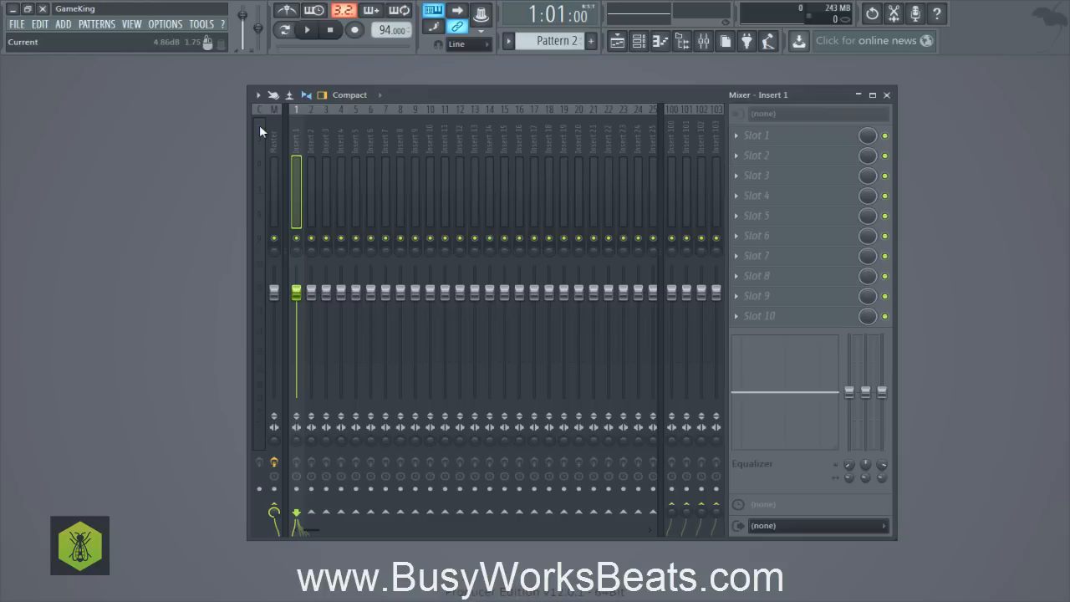
drag(249, 138, 74, 143)
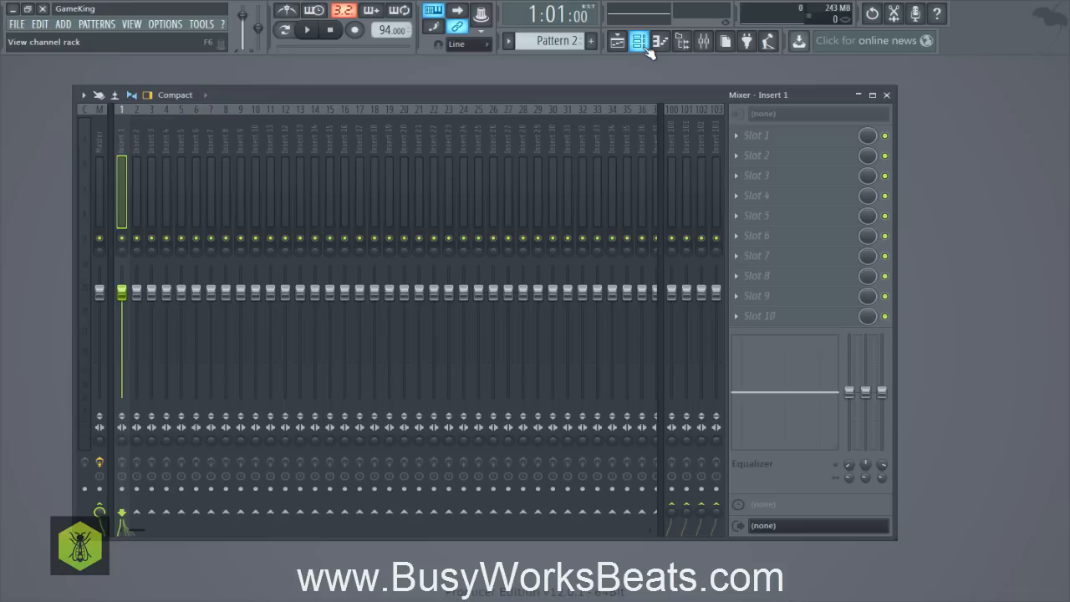
click(309, 35)
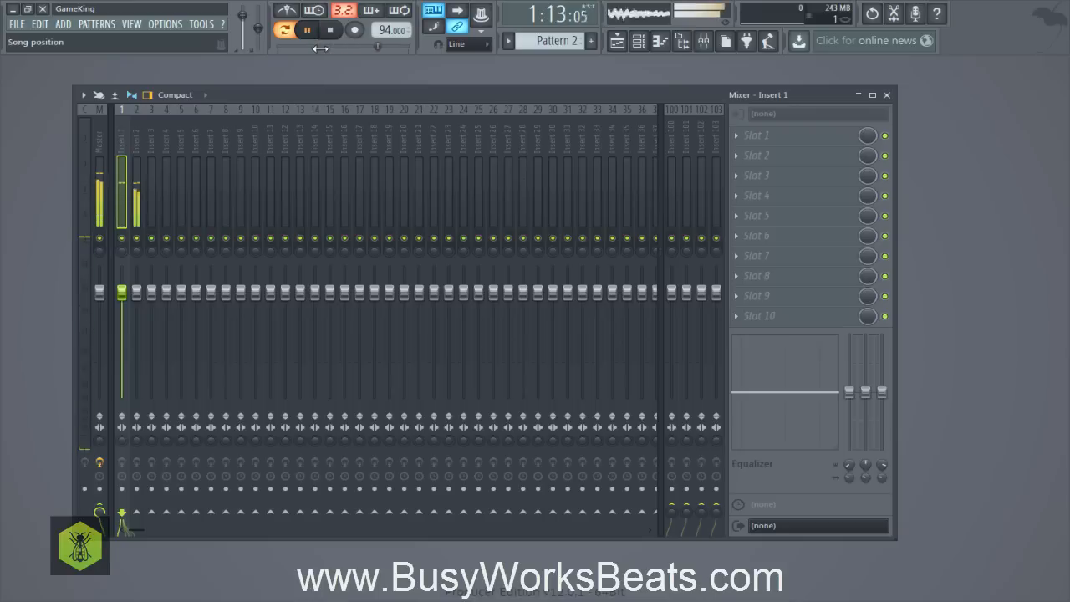
key(space)
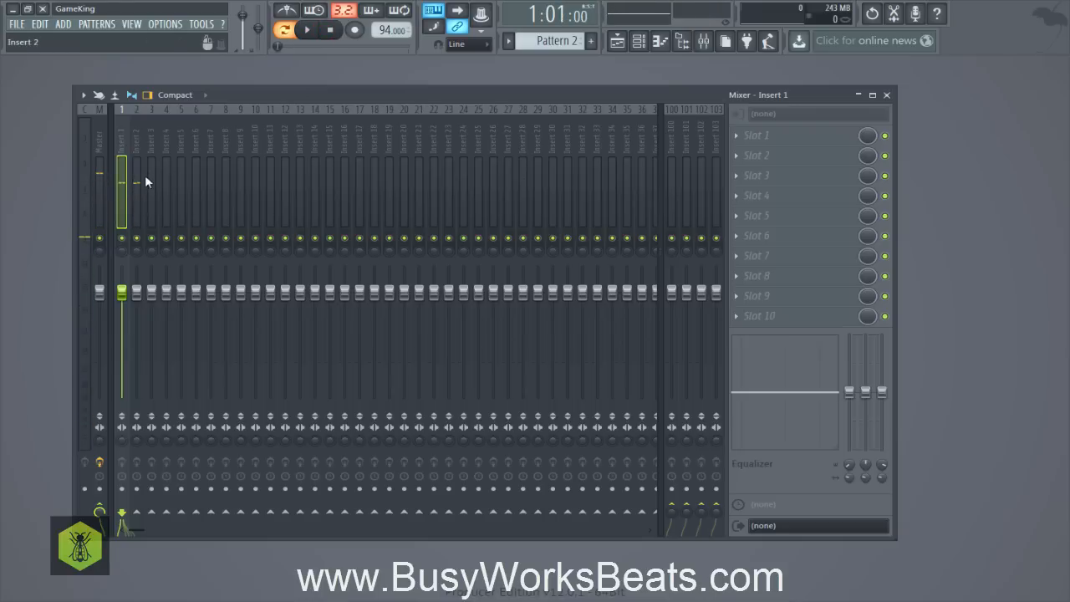
Bring up the channel rack and move the mixer aside so that the channel names are uncovered.
click(618, 43)
click(618, 44)
click(636, 43)
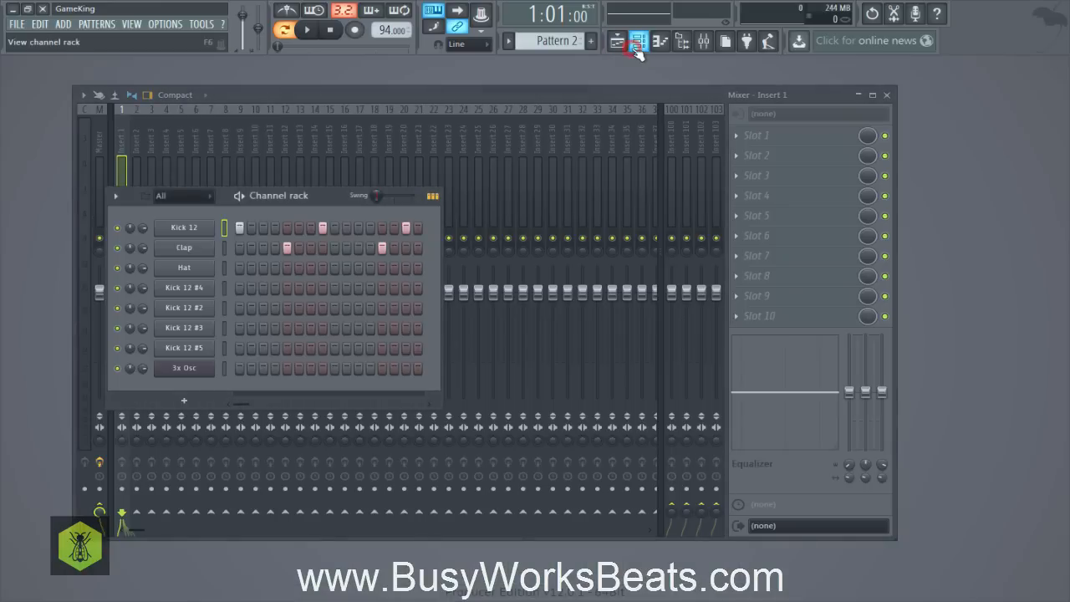
drag(632, 91, 957, 73)
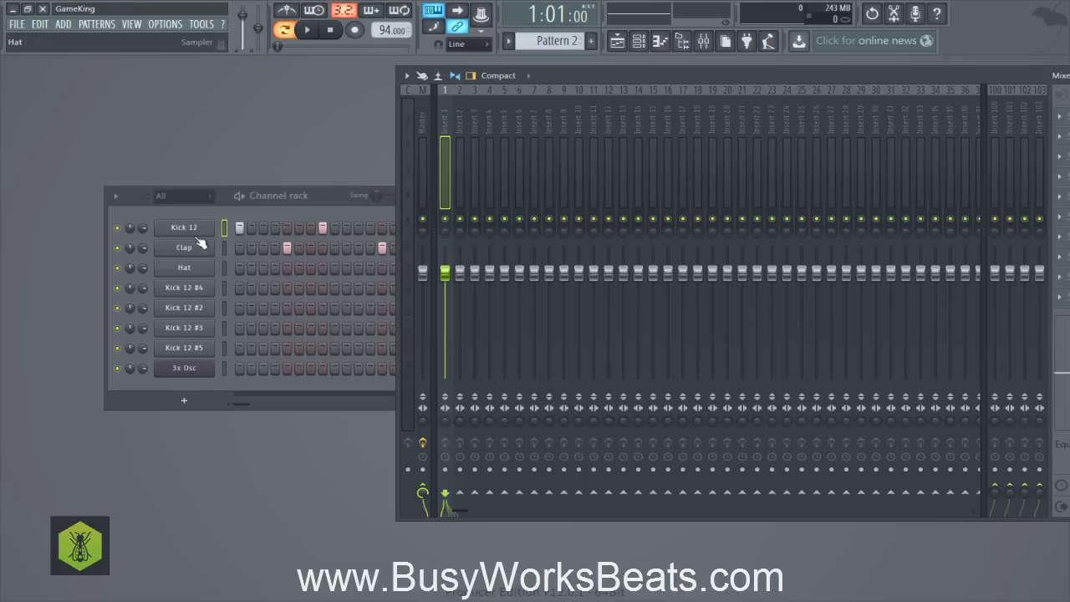
Check the mixer track assignment in the channel settings of Kick 12 #4, #2, #3 and #5.
click(198, 296)
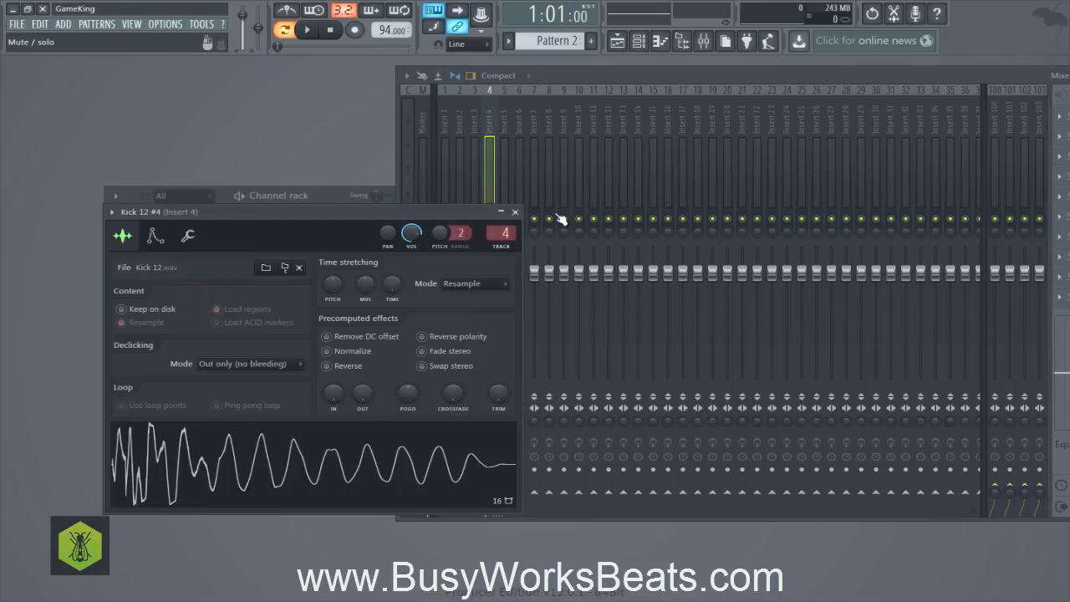
click(516, 213)
click(199, 316)
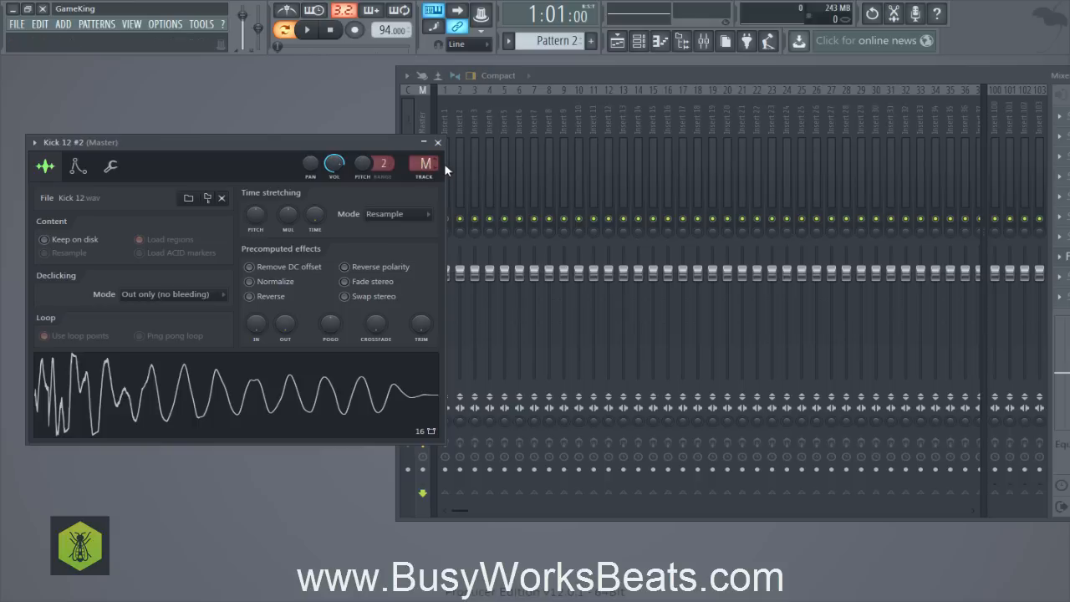
click(437, 142)
click(195, 335)
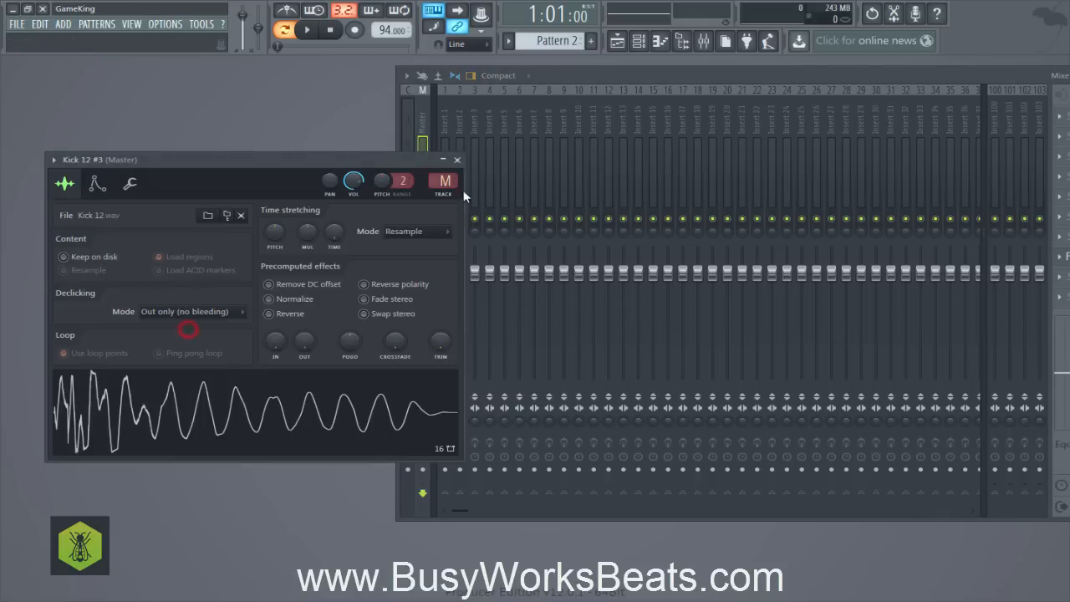
click(460, 164)
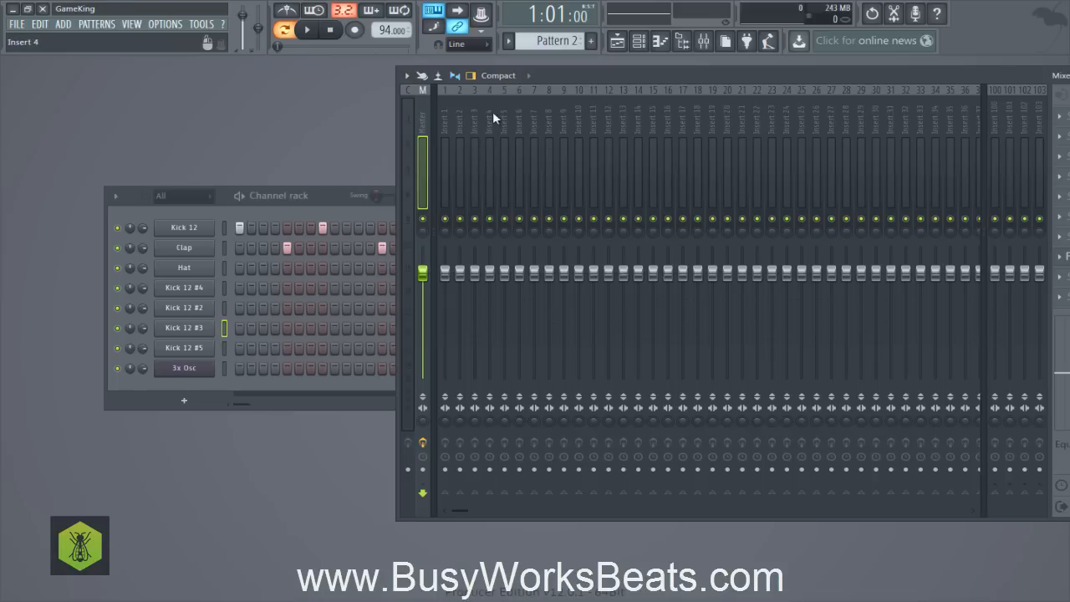
click(193, 349)
click(480, 177)
Practise switching between selecting only Kick 12 #4 and all channels, and end with every channel selected.
click(224, 287)
right_click(224, 287)
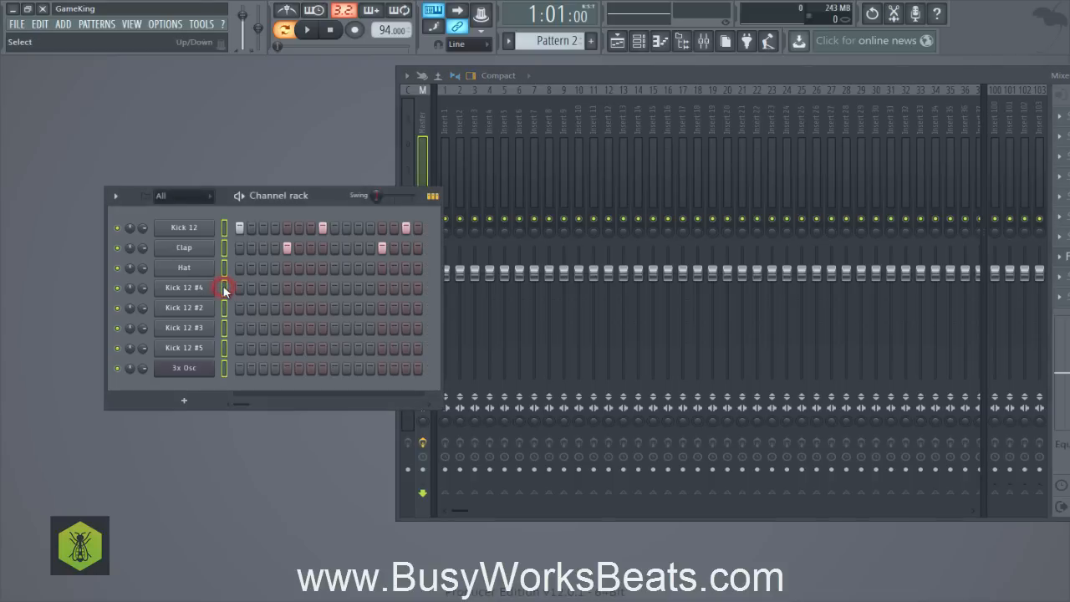
right_click(224, 288)
right_click(225, 288)
click(224, 287)
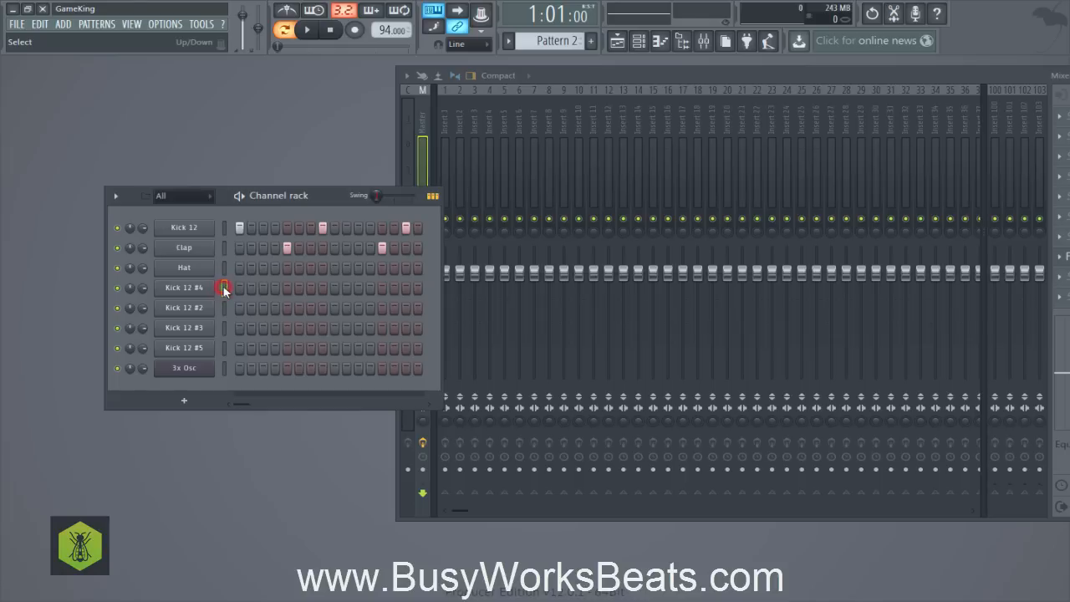
click(649, 42)
click(649, 42)
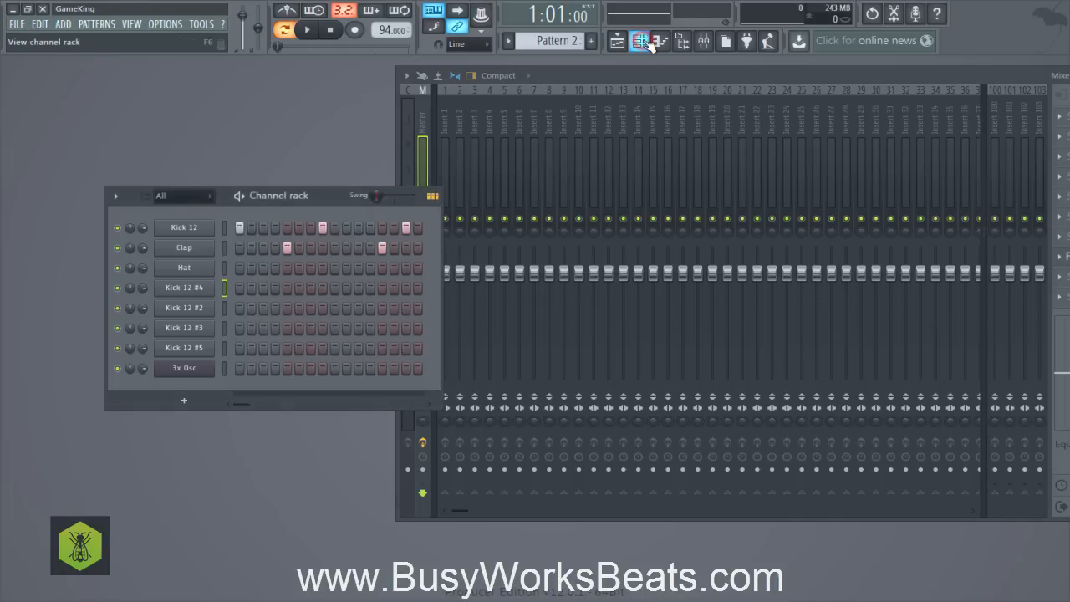
right_click(224, 288)
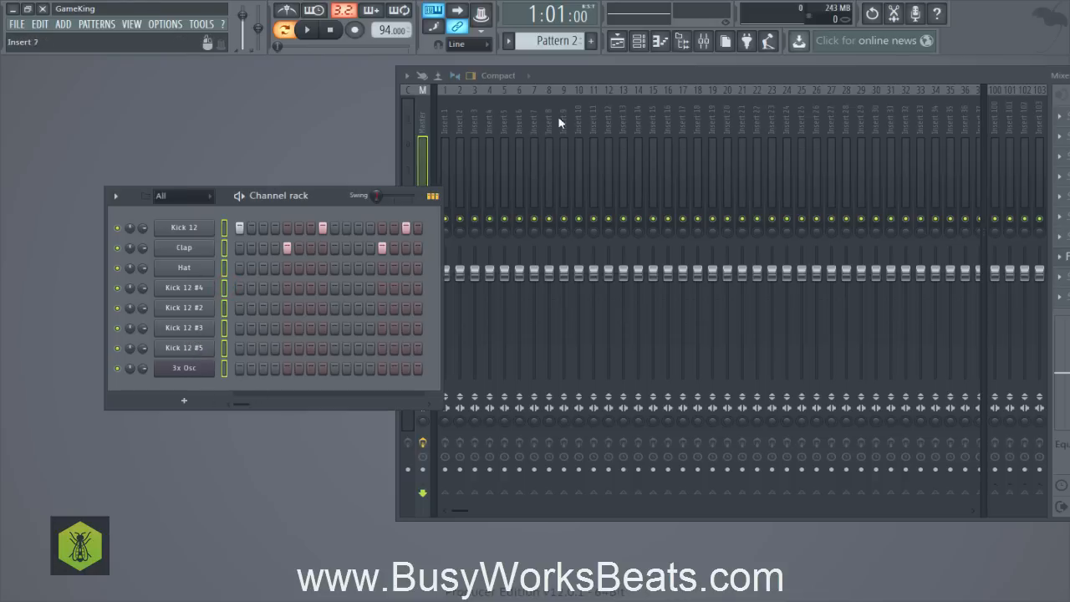
Bring the mixer forward, place it beside the channel names, and show the channel routing options of Insert 1.
click(701, 42)
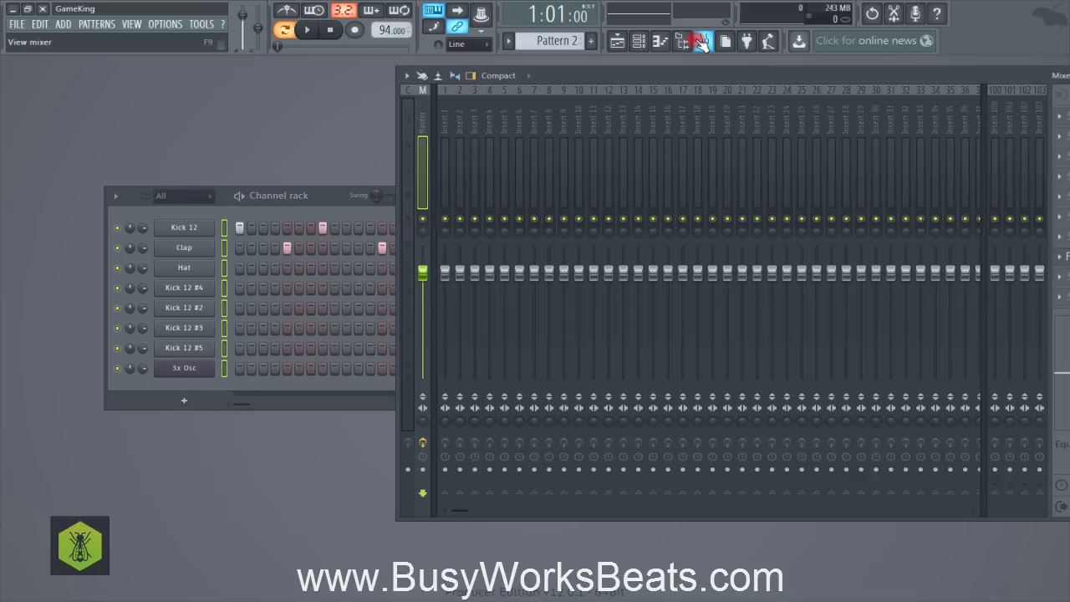
click(701, 41)
click(701, 42)
drag(652, 72, 515, 101)
click(307, 158)
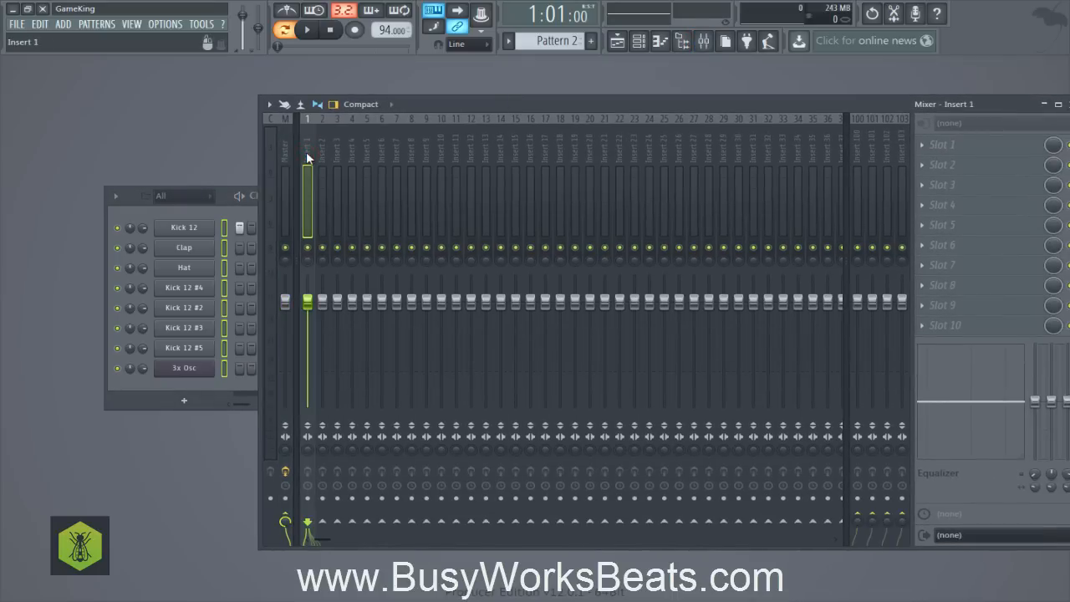
right_click(307, 157)
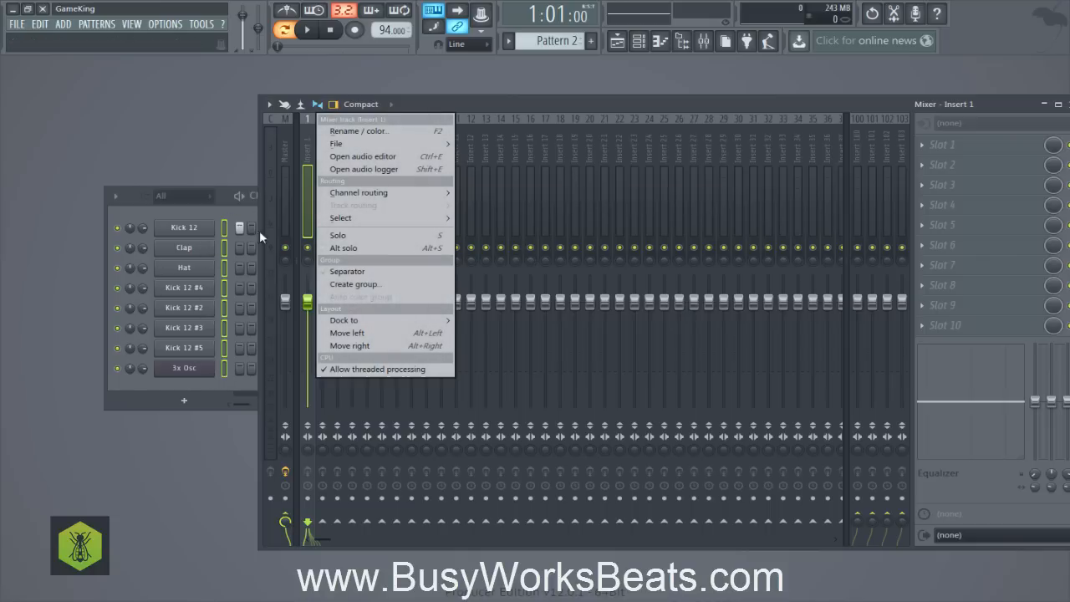
mouse_move(345, 197)
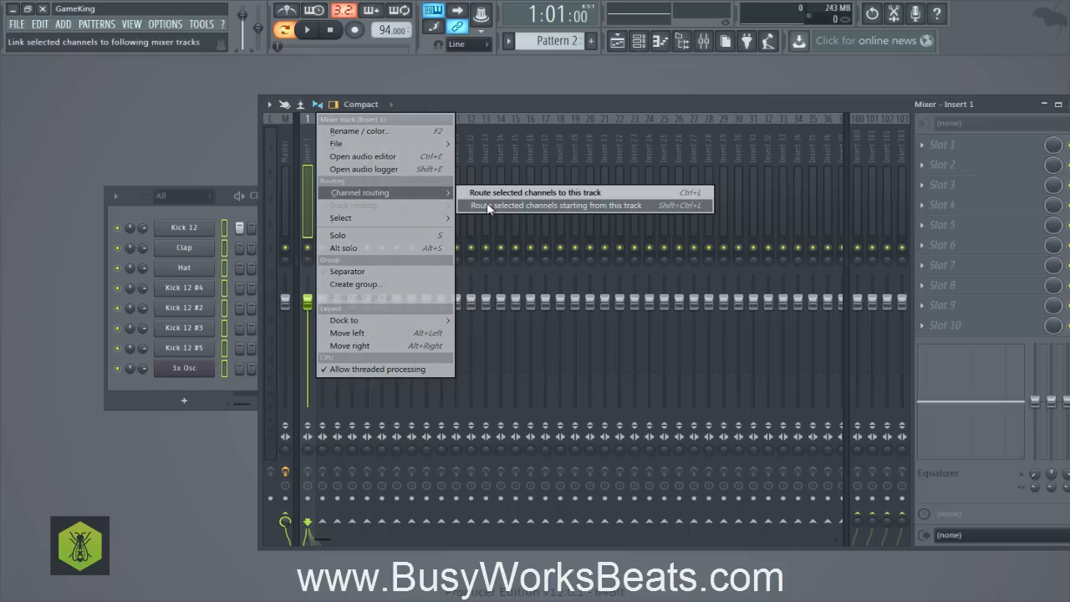
Select only Kick 12 #4 in the channel rack, and select all channels again.
click(224, 287)
click(640, 41)
click(640, 41)
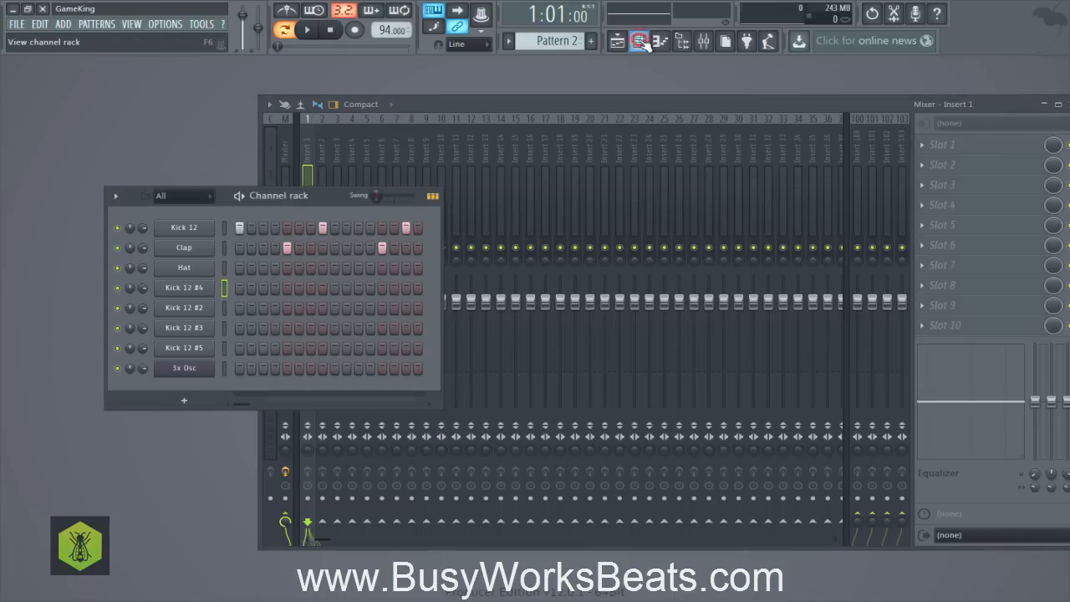
click(224, 288)
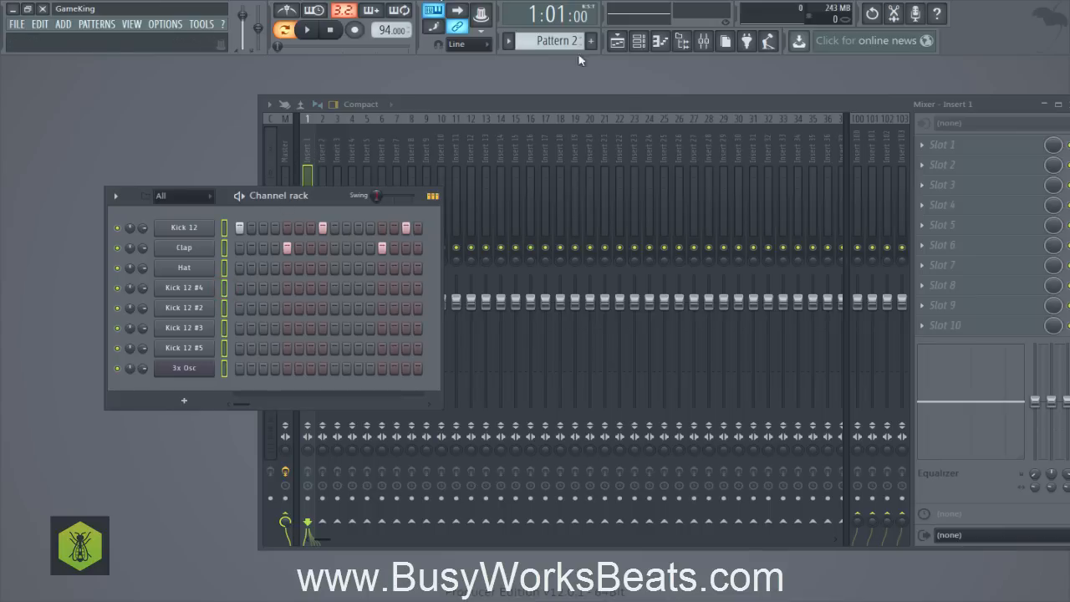
Route the selected channels to consecutive mixer tracks starting from Insert 1.
click(704, 40)
click(705, 40)
click(704, 41)
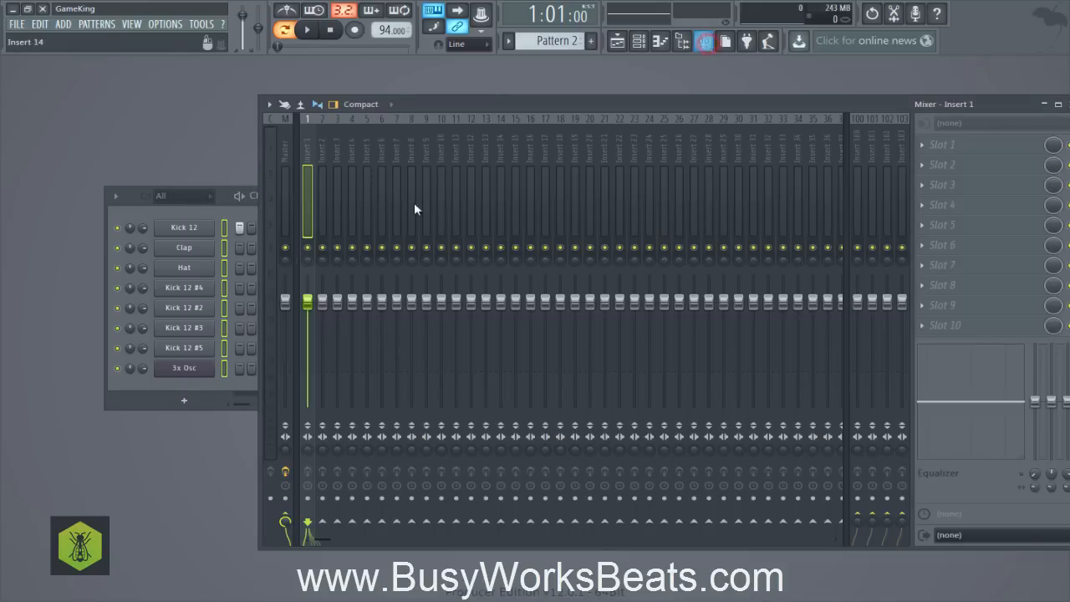
right_click(310, 157)
mouse_move(386, 195)
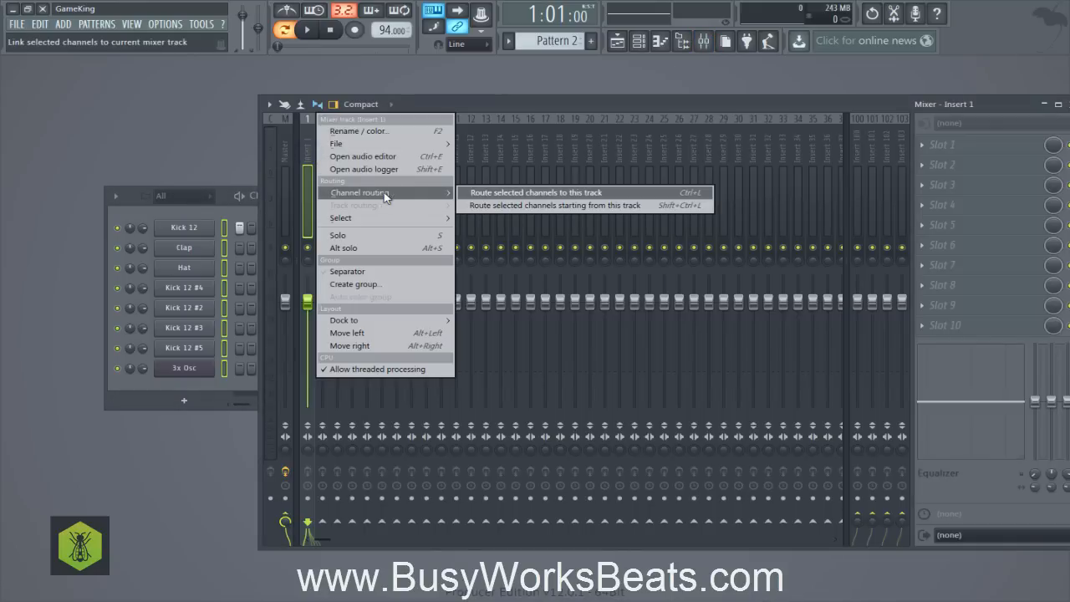
click(489, 205)
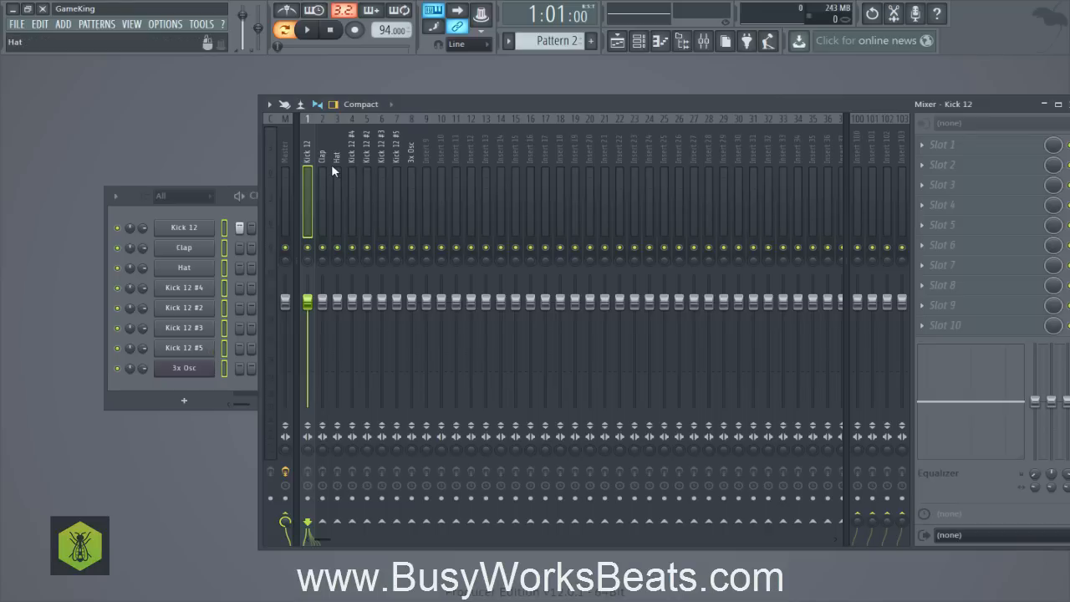
Play Pattern 2 to check the routed channels' meters, and move the mixer over the channel rack.
click(309, 30)
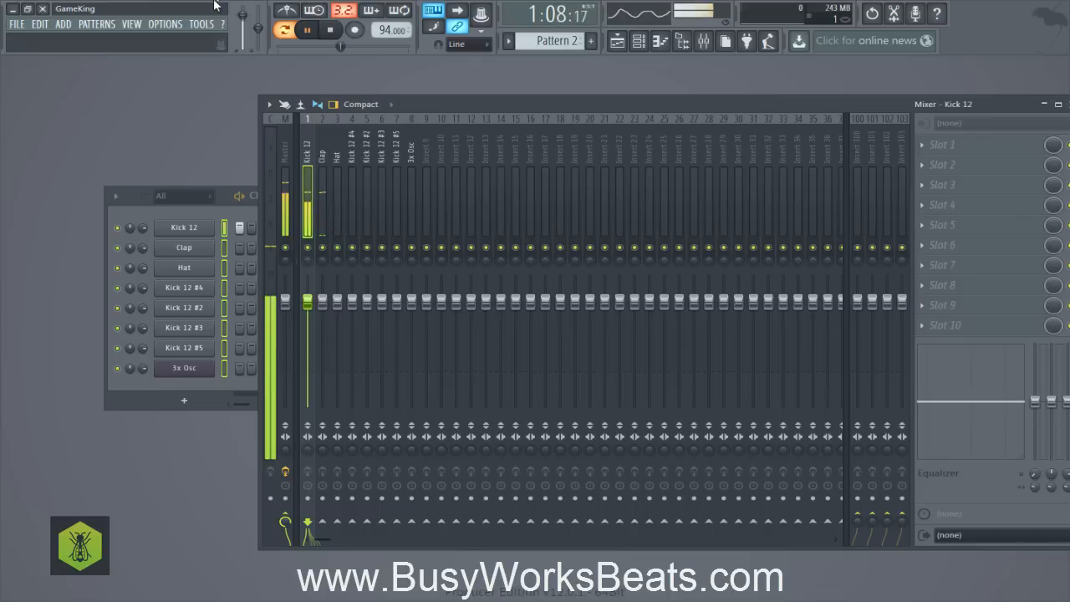
click(308, 31)
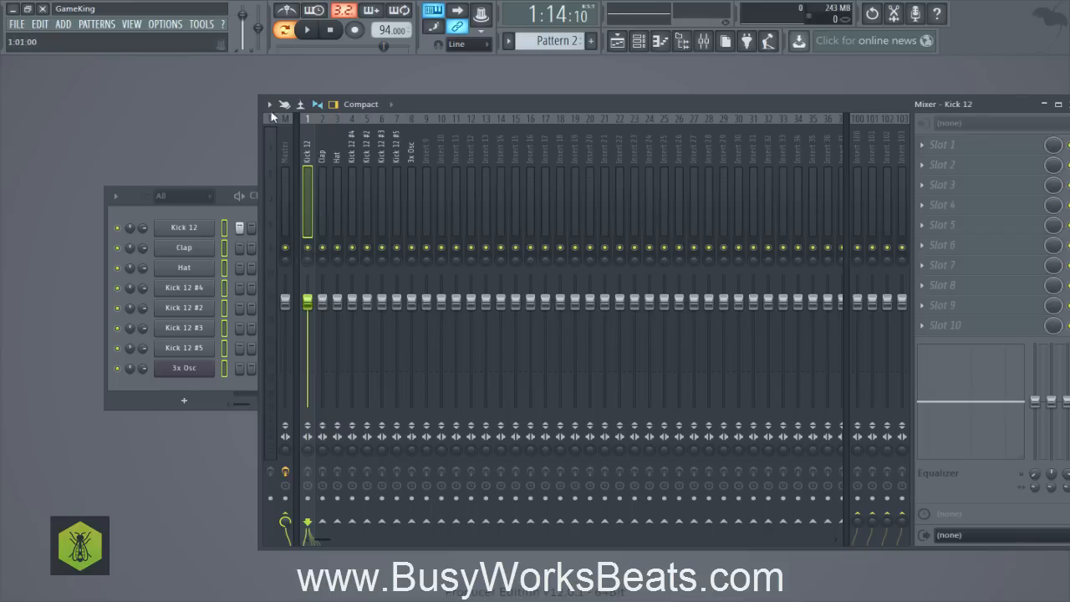
drag(403, 104, 284, 93)
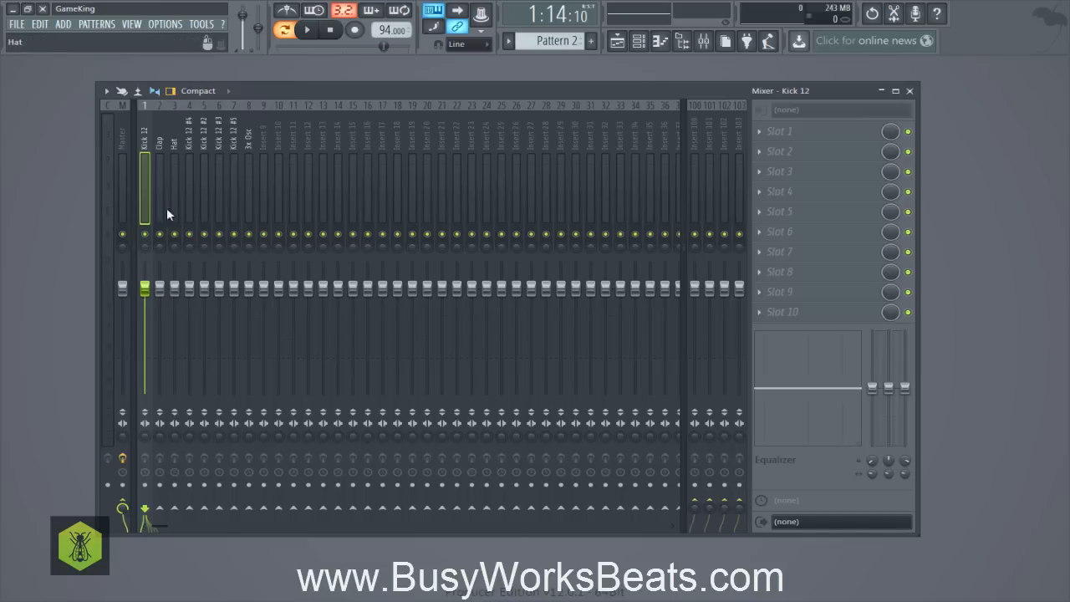
key(space)
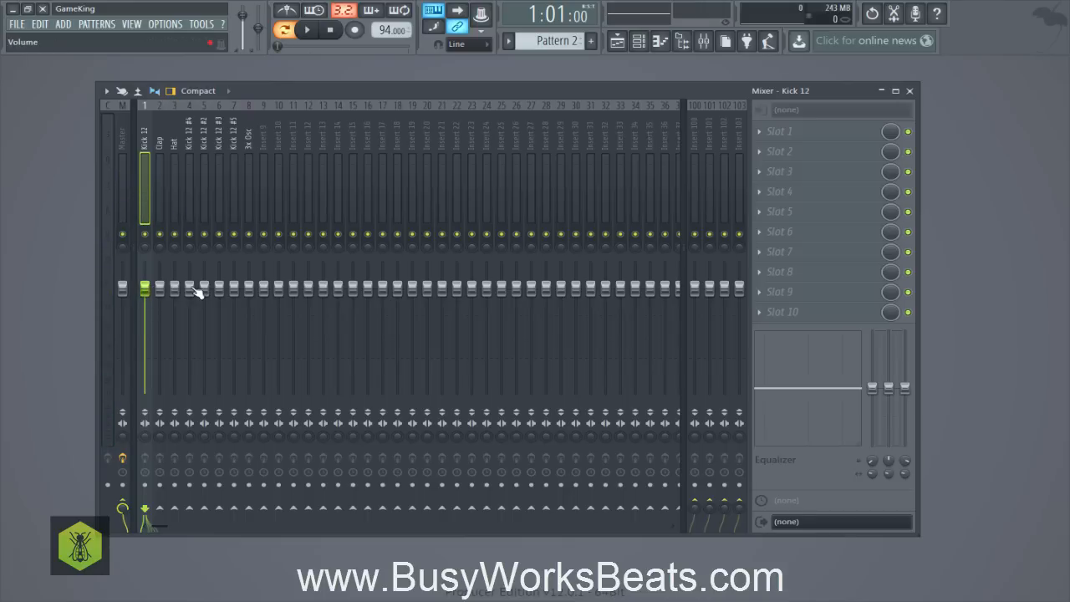
Try adjusting the Kick 12 track's volume fader, and briefly start and stop playback.
mouse_move(146, 289)
mouse_down()
mouse_move(145, 359)
mouse_move(144, 294)
mouse_up()
key(space)
key(space)
Examine the automation options for the Kick 12 track's volume and the Slot 1 mix level.
right_click(144, 290)
key(Escape)
right_click(893, 131)
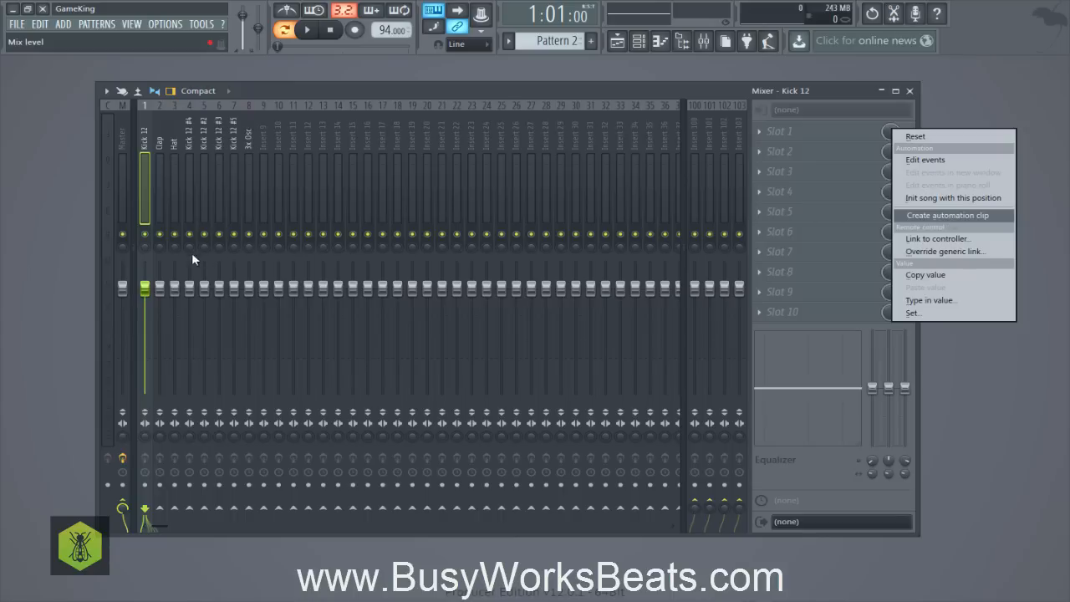
right_click(143, 293)
right_click(143, 293)
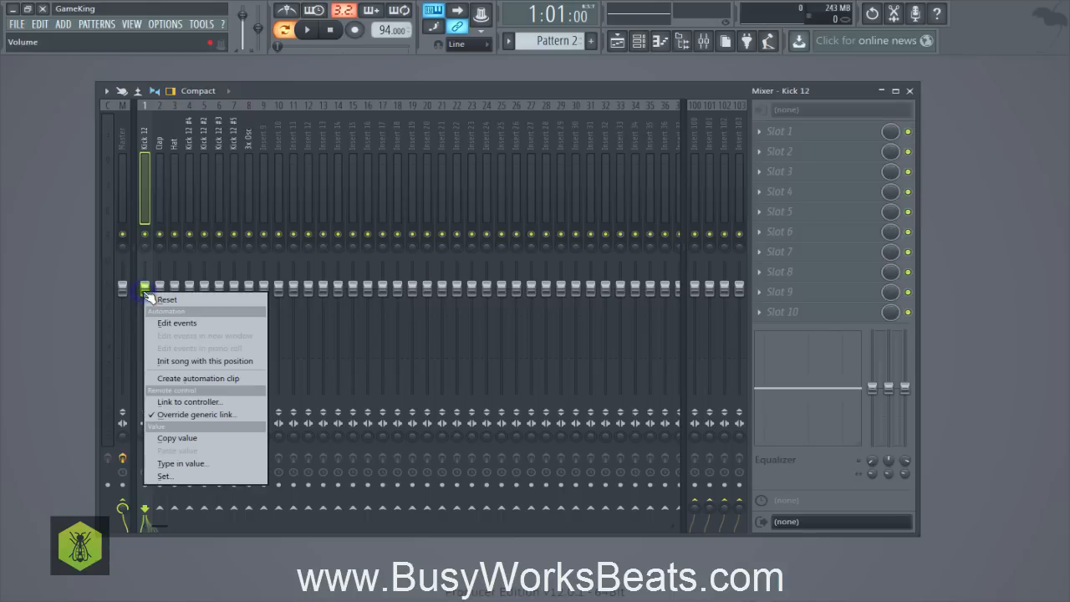
click(192, 381)
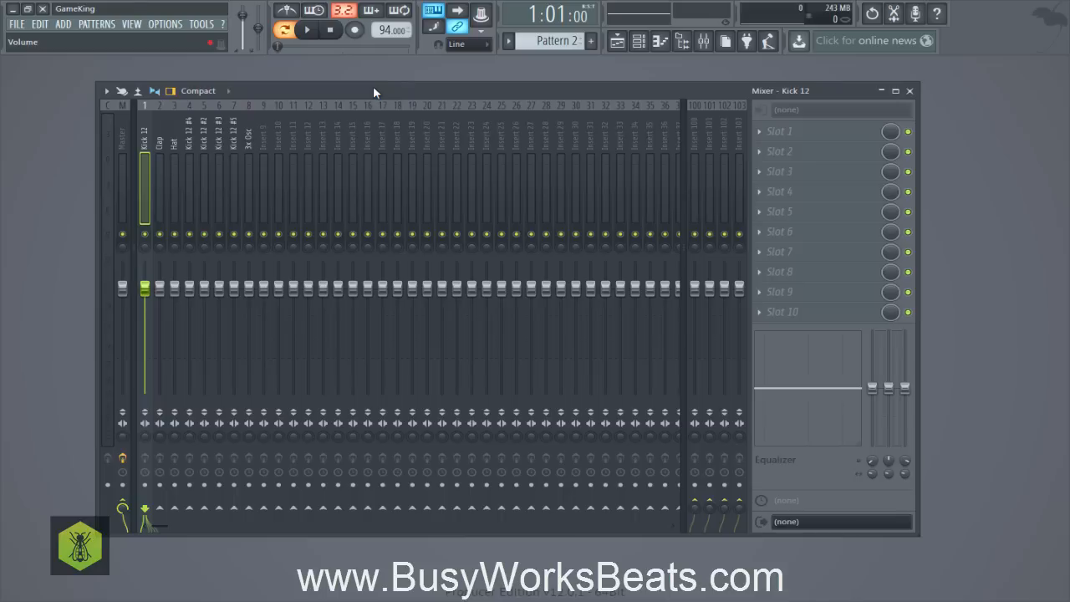
Lower the Clap track's volume in the mixer, and play the pattern while toggling the Current and Master tracks' visibility.
click(160, 153)
click(148, 151)
drag(160, 288, 160, 310)
key(space)
key(shift+Return)
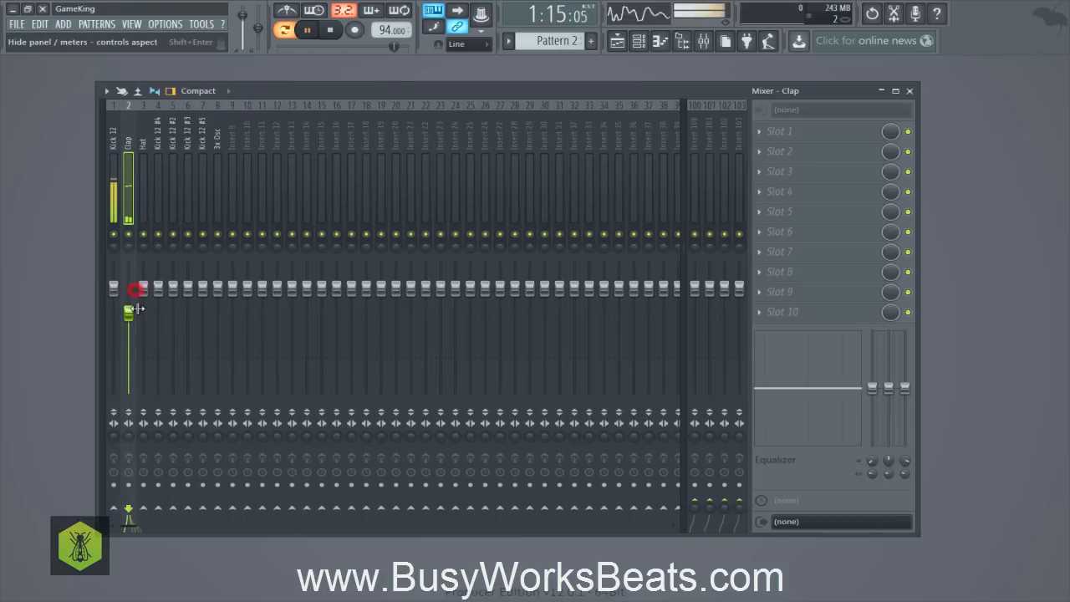
key(space)
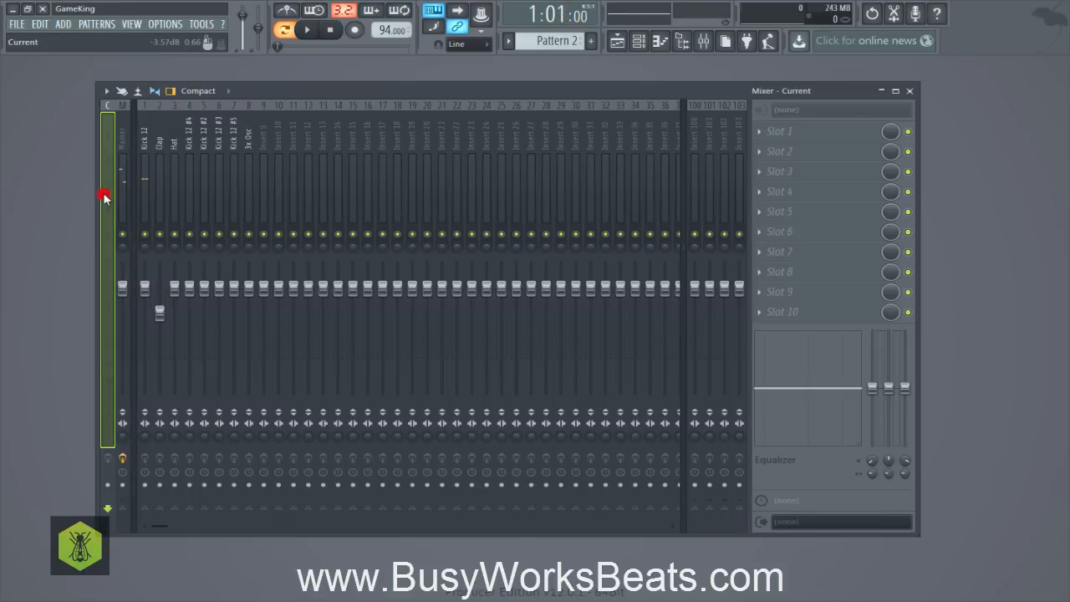
Select the Current track, hide the Current and Master tracks, and select the Clap track.
click(106, 193)
click(141, 182)
key(shift+Return)
click(132, 191)
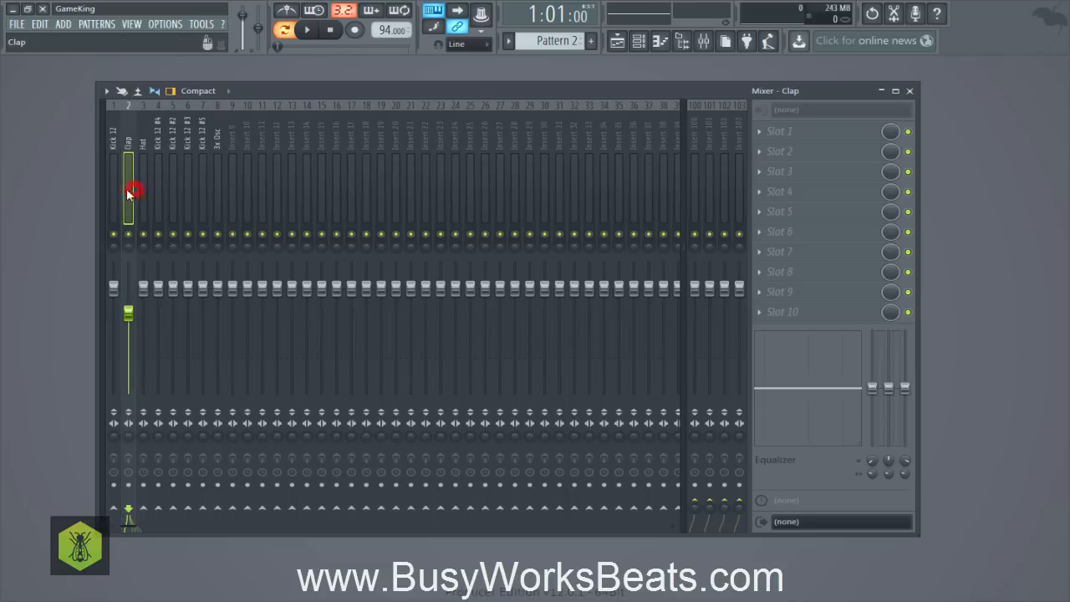
Toggle the visibility of the Current and Master tracks and of the docked Insert 100–103 tracks, leaving both groups shown.
click(100, 209)
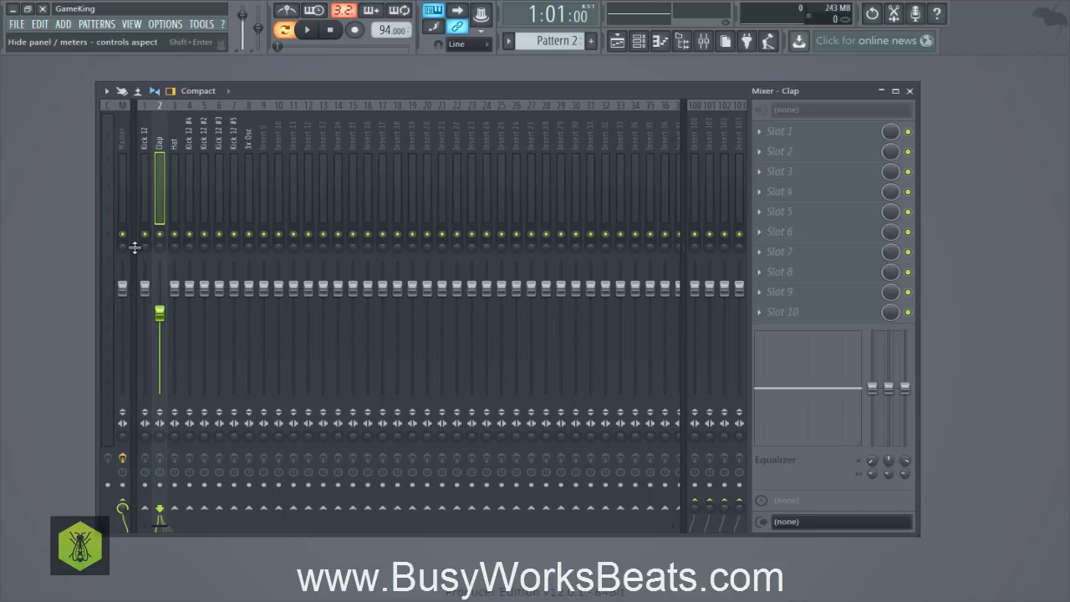
click(101, 235)
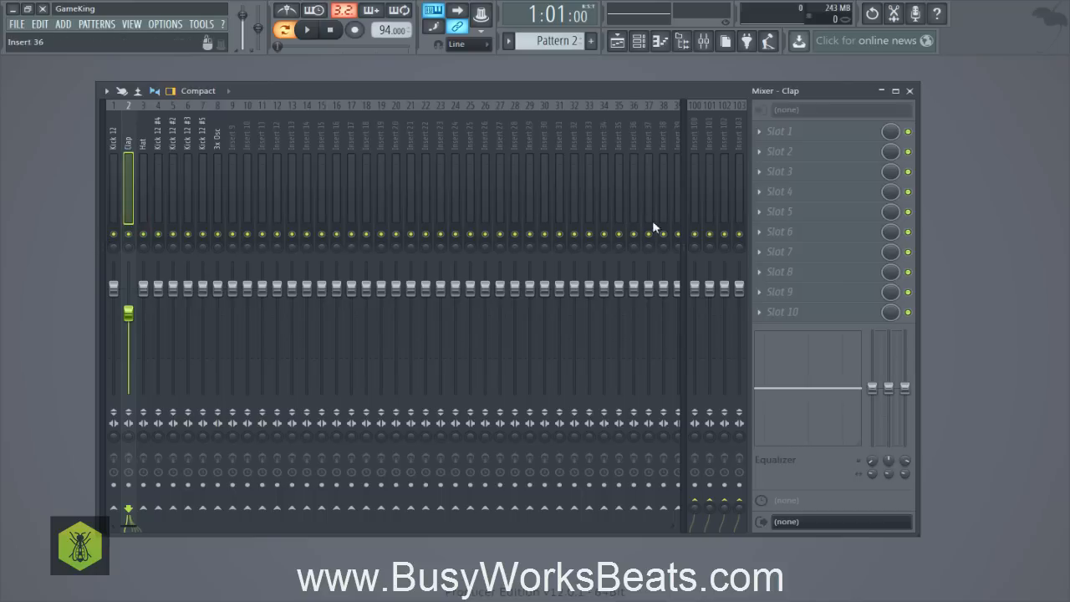
drag(683, 243, 746, 235)
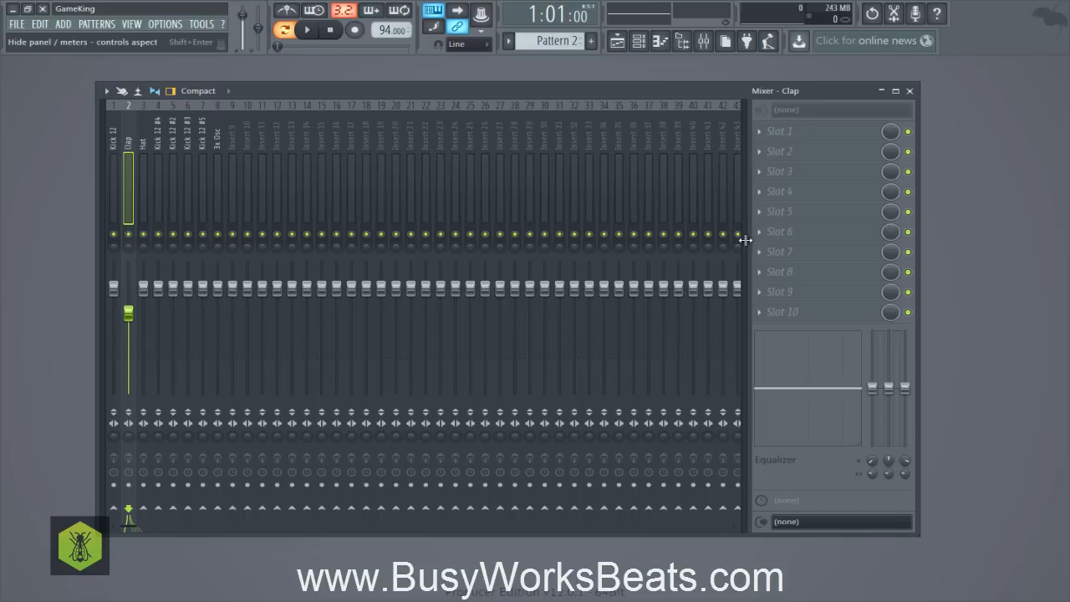
click(744, 240)
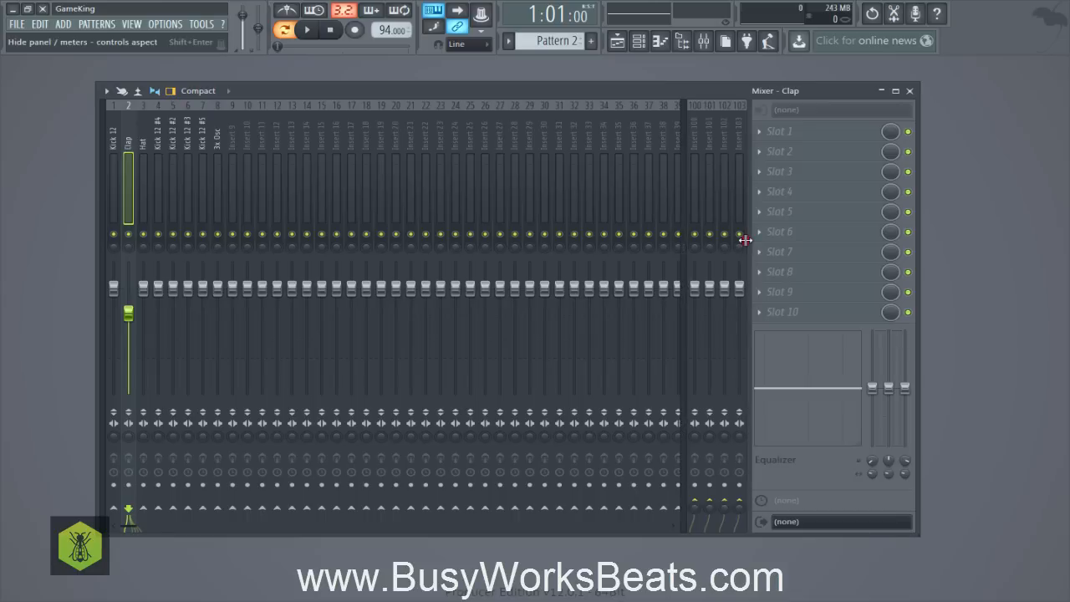
click(101, 239)
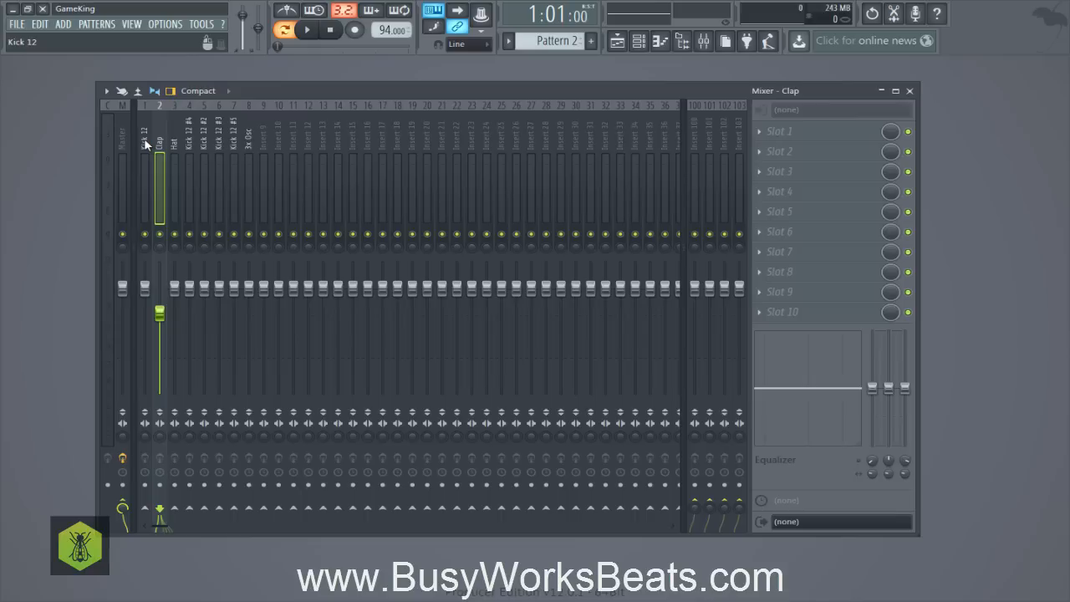
Try a non-adjacent multiple selection in the mixer, adding and removing tracks between Clap and Insert 11.
drag(146, 144, 232, 131)
click(278, 138)
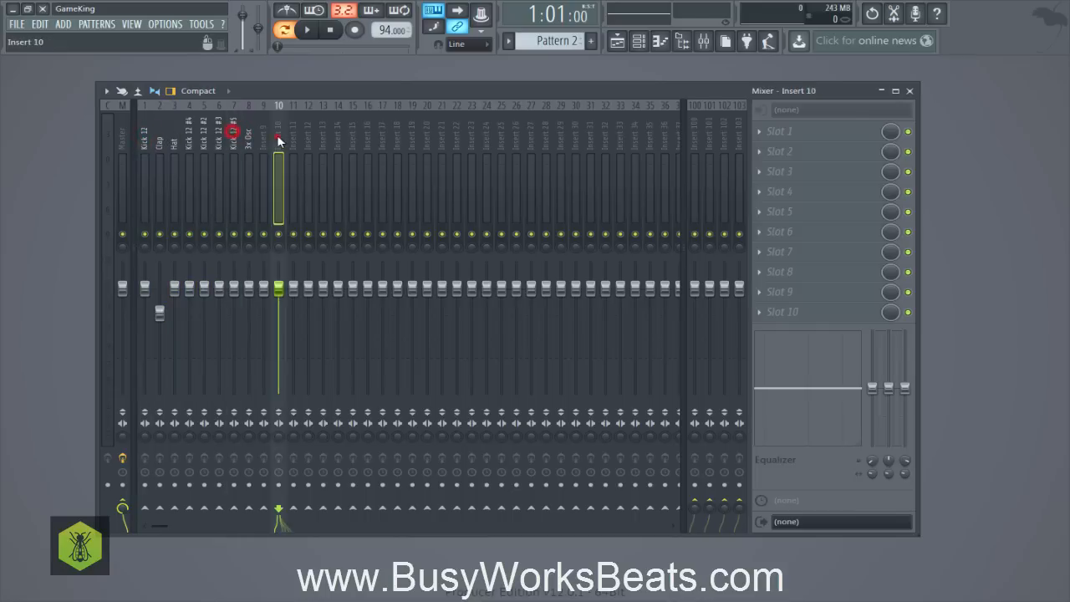
ctrl+click(219, 137)
ctrl+click(174, 135)
ctrl+click(161, 136)
ctrl+click(217, 131)
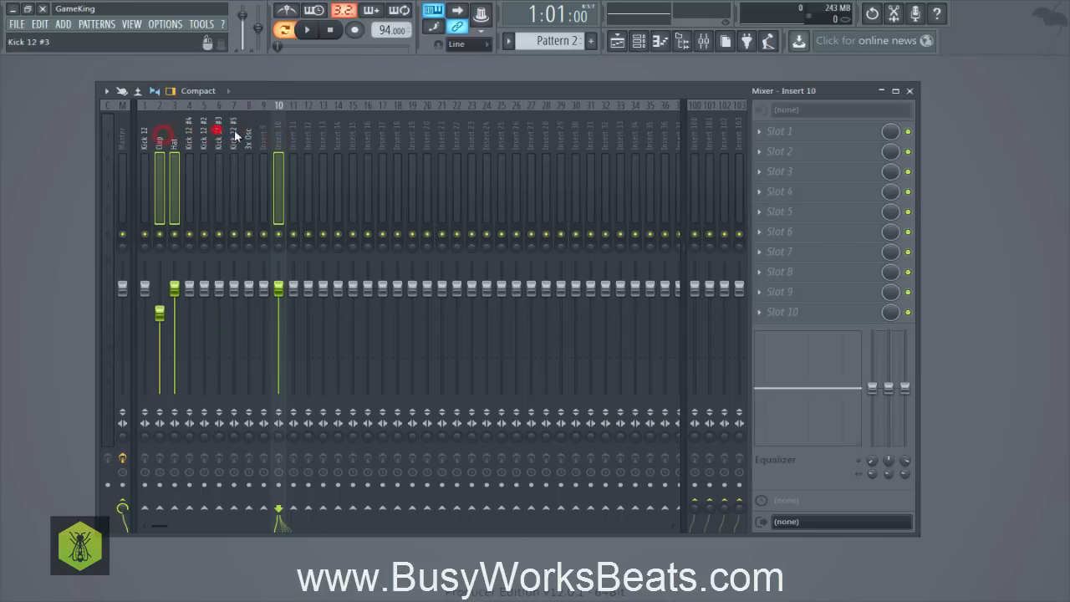
ctrl+click(264, 134)
ctrl+click(219, 133)
ctrl+click(234, 134)
ctrl+click(204, 134)
ctrl+click(248, 132)
ctrl+click(217, 135)
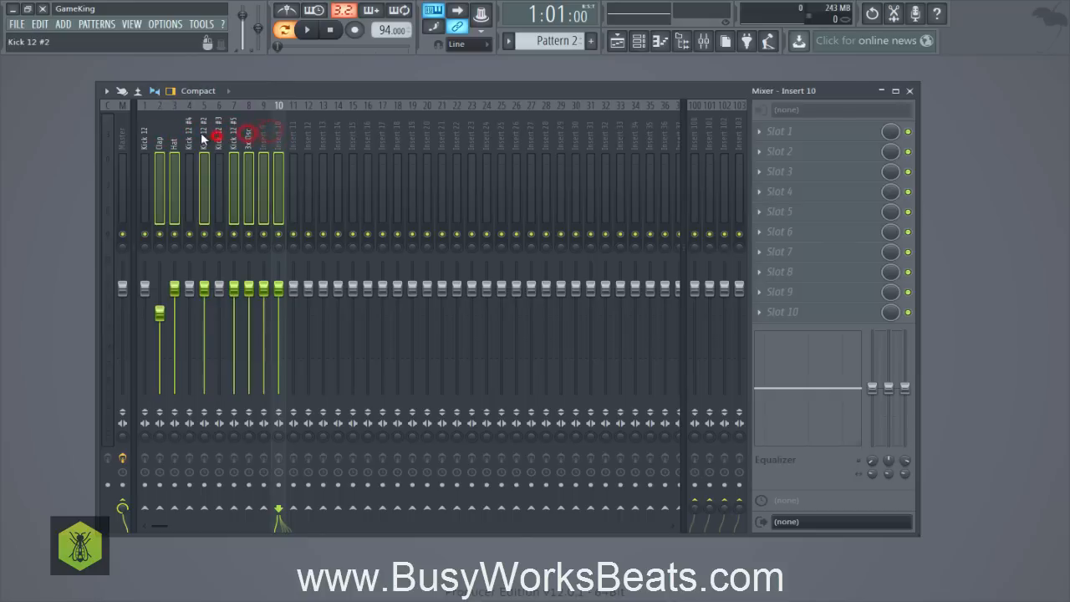
ctrl+click(234, 134)
ctrl+click(294, 136)
ctrl+click(248, 134)
ctrl+click(279, 134)
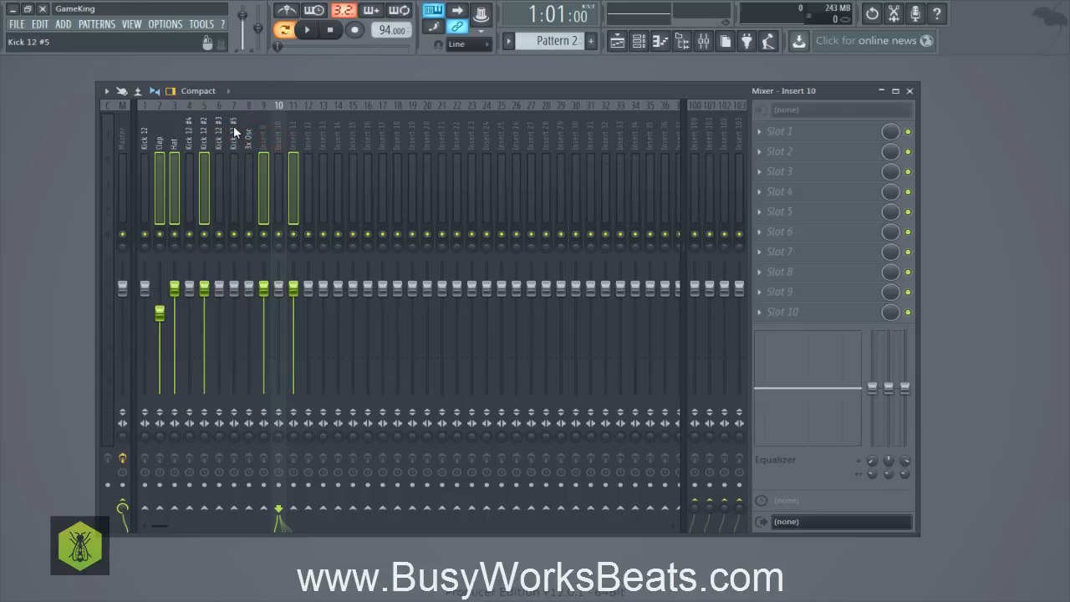
Select the Kick 12 #4 track, switch the selection to Kick 12, and briefly play the pattern.
click(235, 132)
shift+click(192, 134)
click(194, 134)
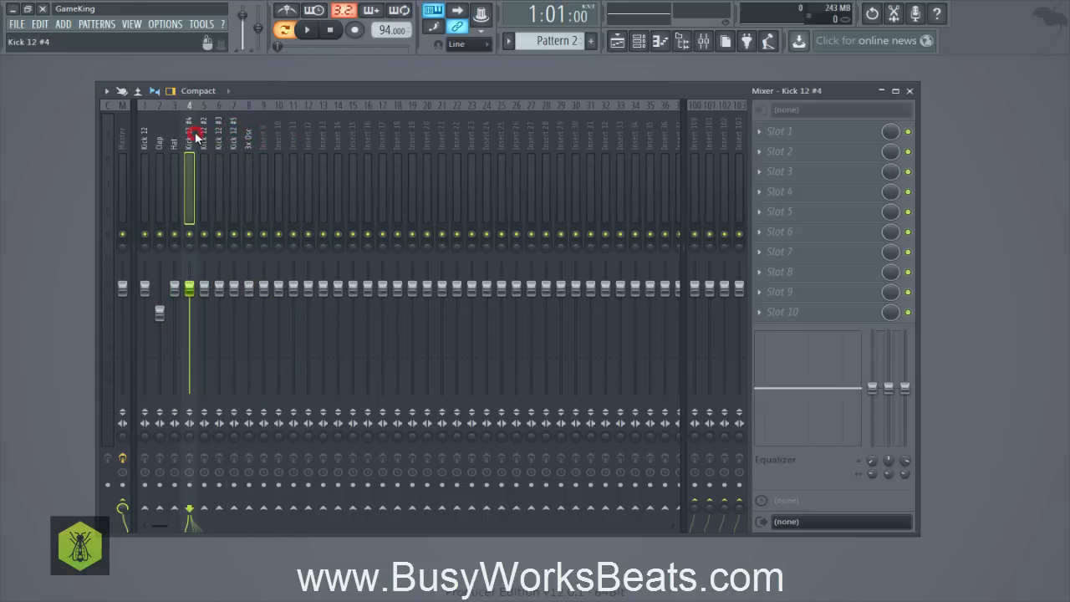
click(148, 139)
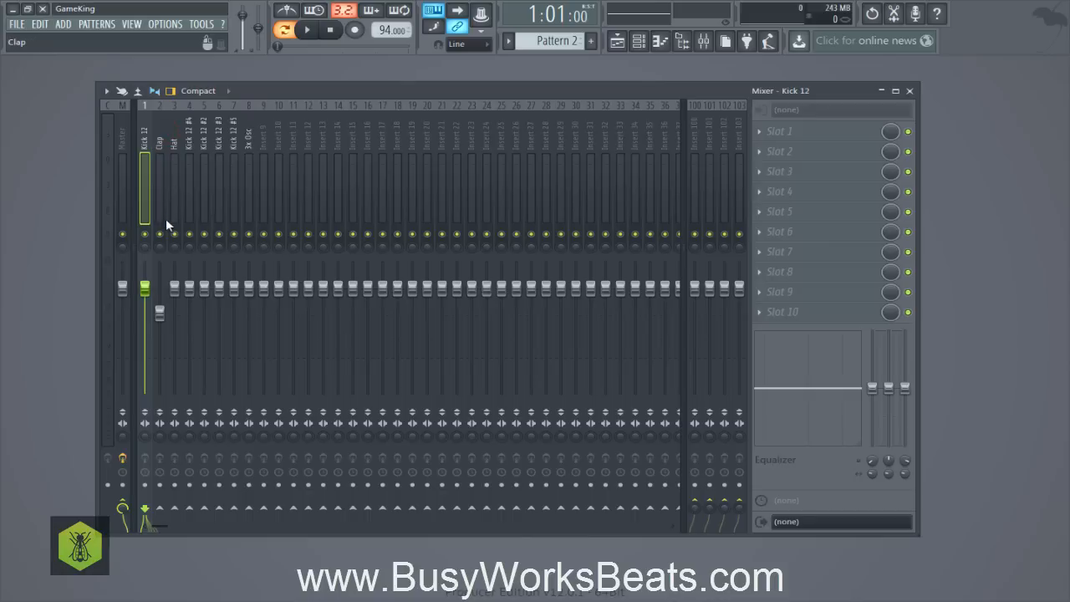
key(space)
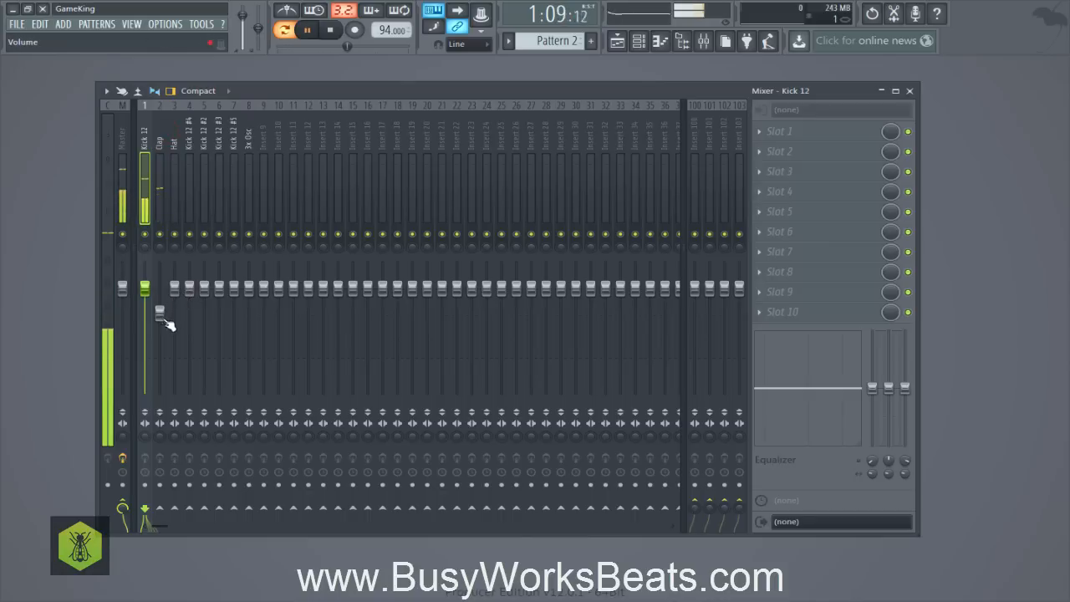
key(space)
Try selecting the Clap and Hat tracks together, reduce the selection to Clap alone, and briefly play the pattern.
click(173, 138)
ctrl+click(161, 140)
click(163, 139)
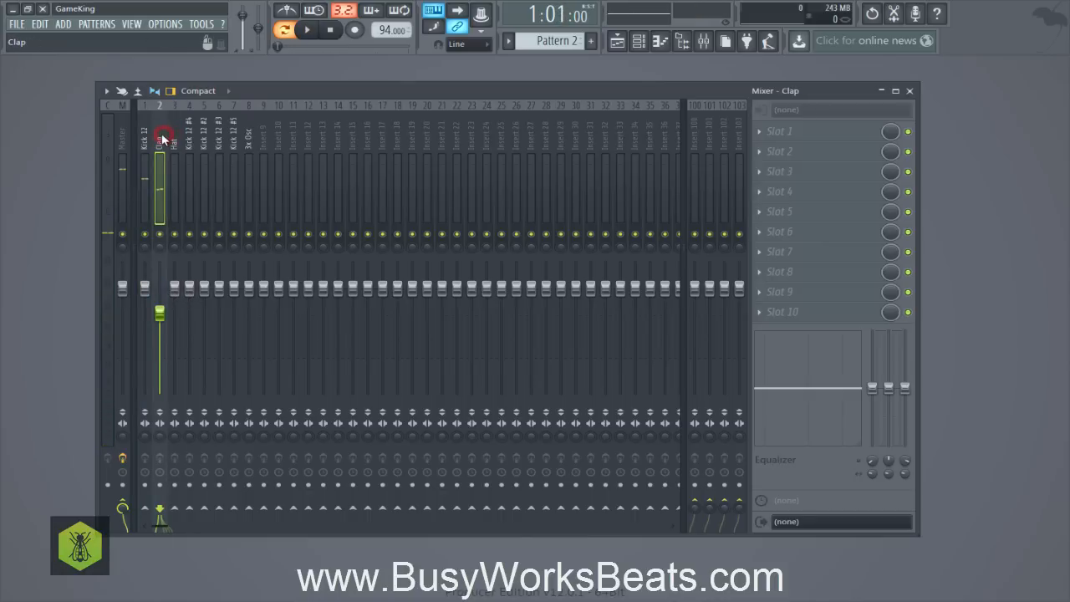
ctrl+click(172, 142)
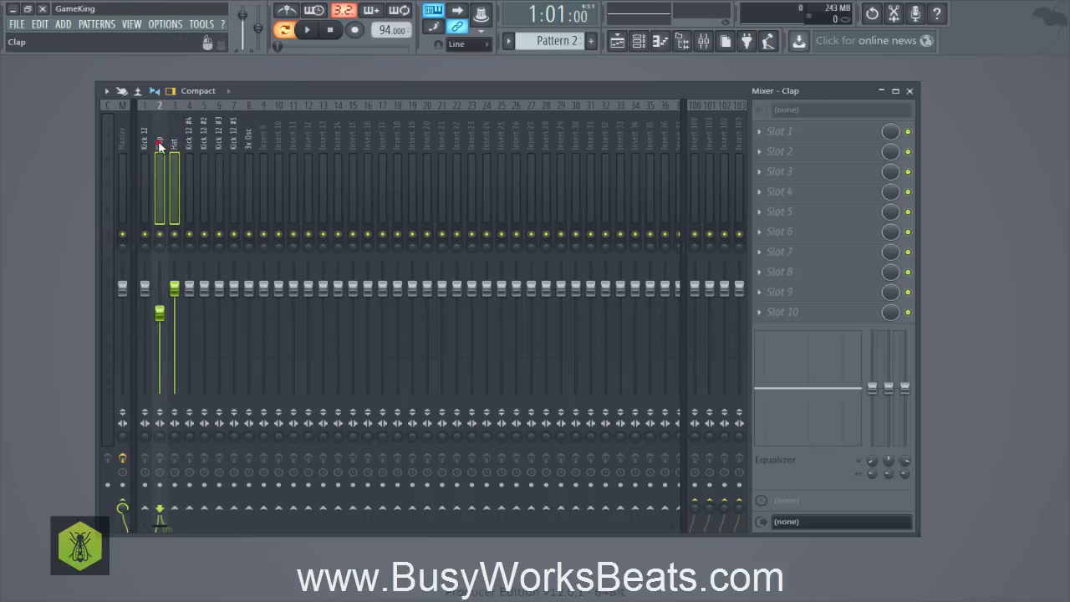
click(159, 142)
key(space)
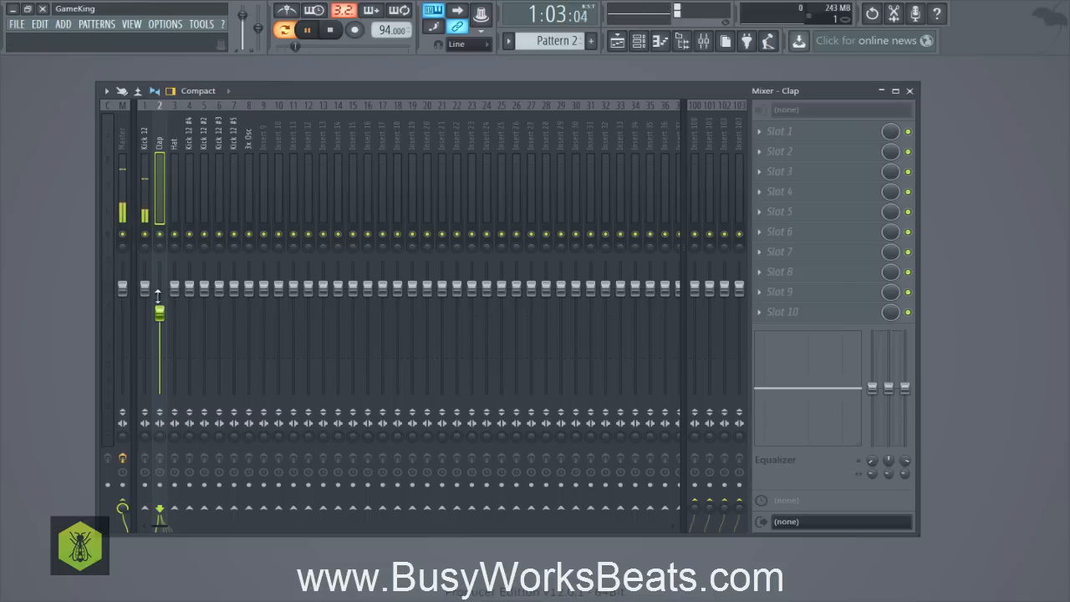
key(space)
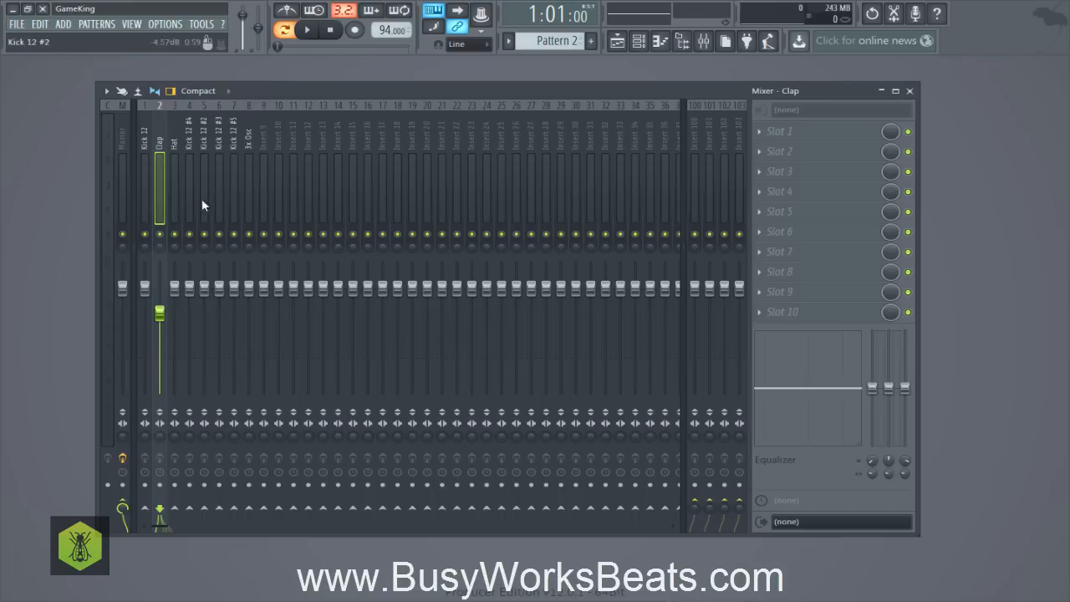
Try panning the Clap track about 30% to the left and to the right while playing the pattern.
click(159, 247)
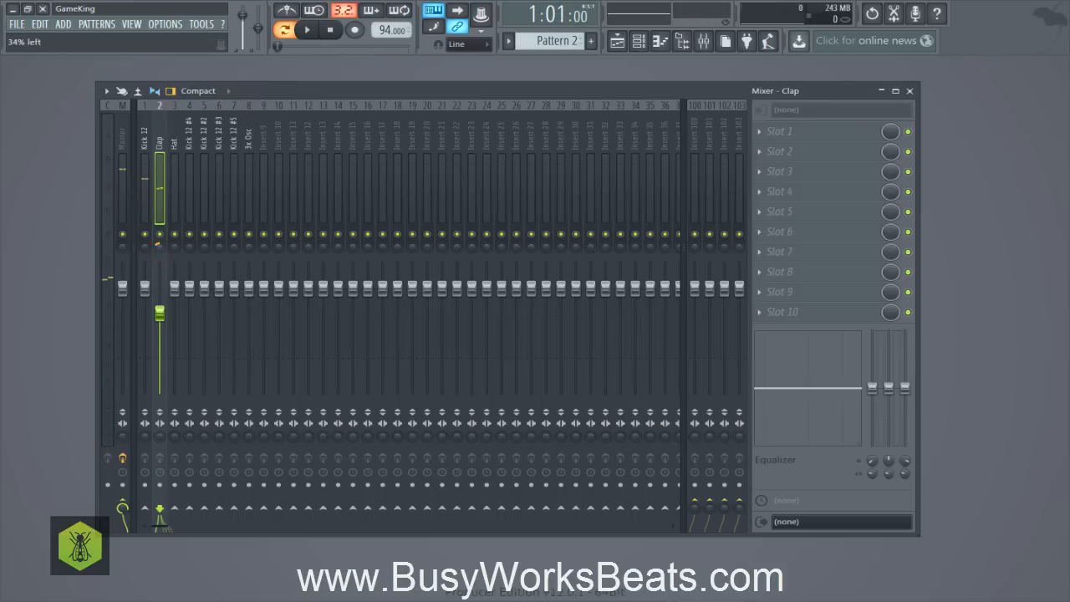
key(space)
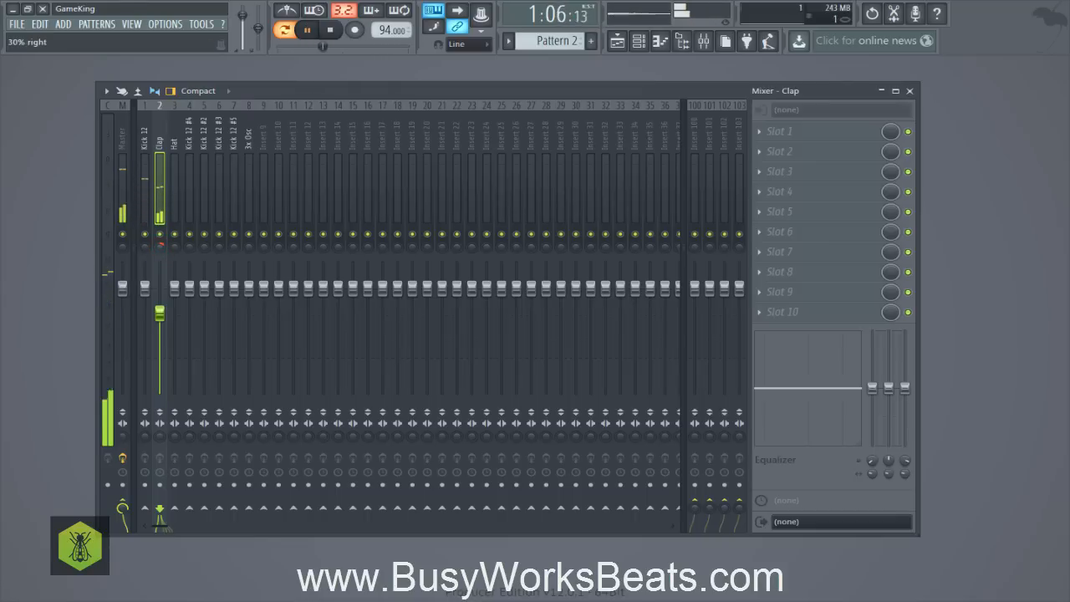
key(space)
drag(159, 245, 159, 243)
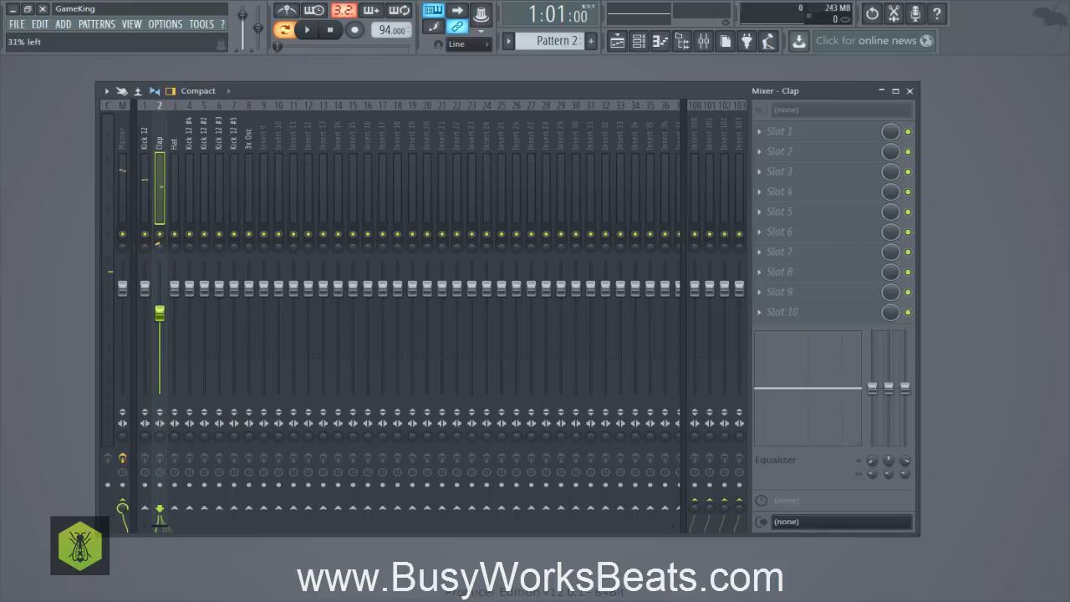
key(space)
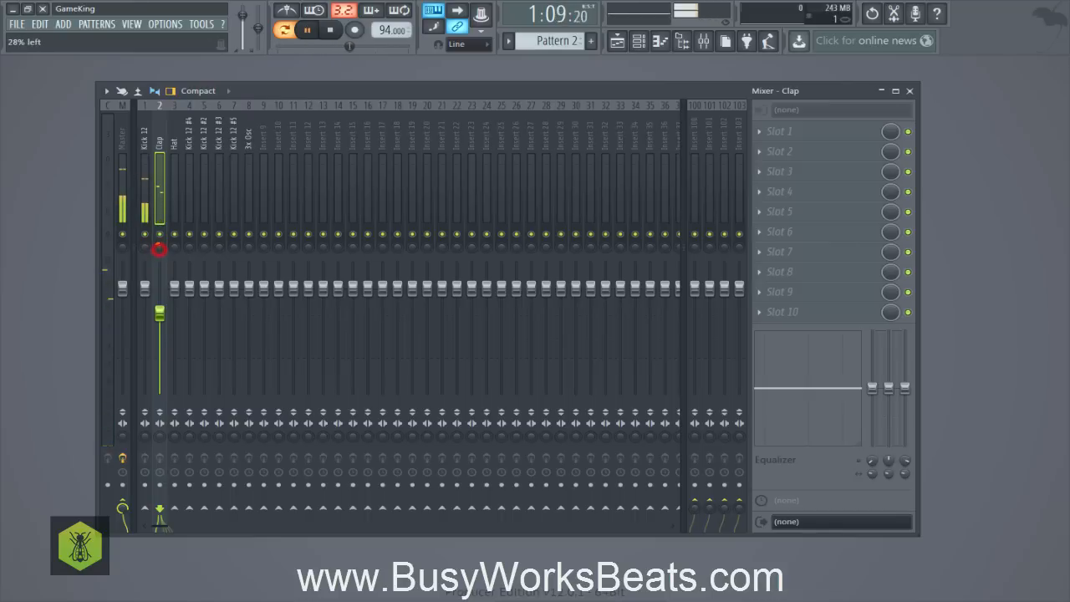
drag(158, 245, 159, 247)
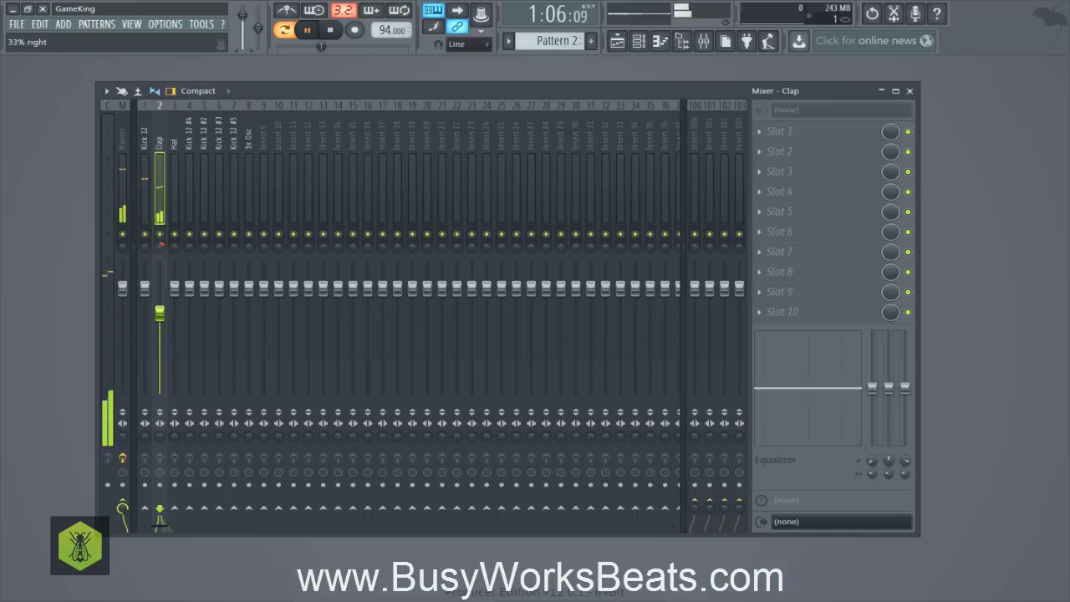
key(space)
Adjust the Clap track's panning once more, audition it briefly, and reset the panning to its default.
mouse_move(159, 244)
mouse_down()
mouse_move(159, 261)
mouse_move(159, 210)
mouse_move(159, 257)
mouse_up()
key(space)
key(space)
right_click(159, 247)
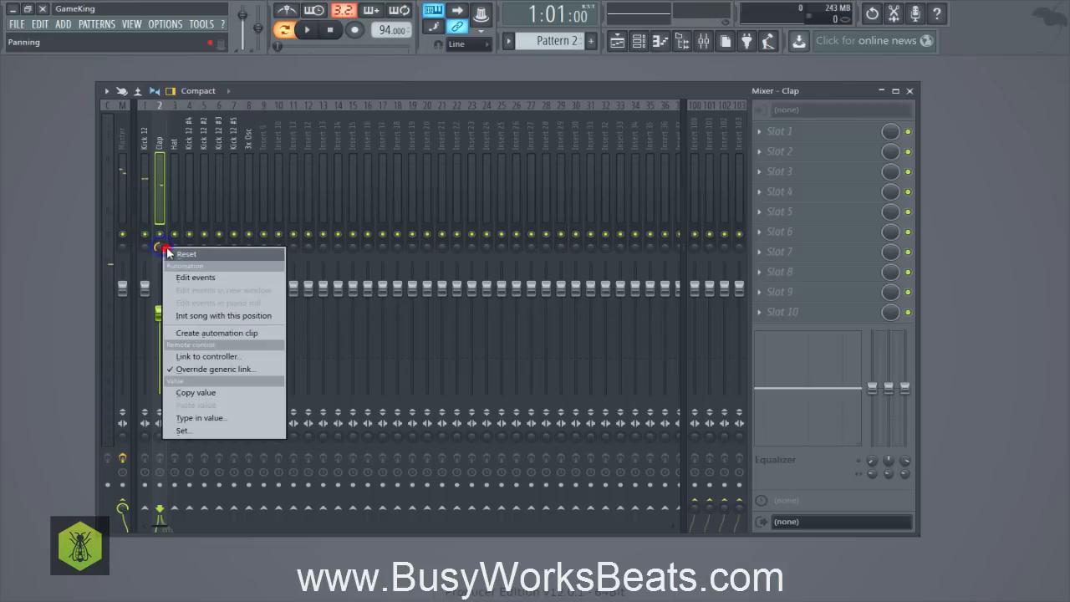
click(166, 251)
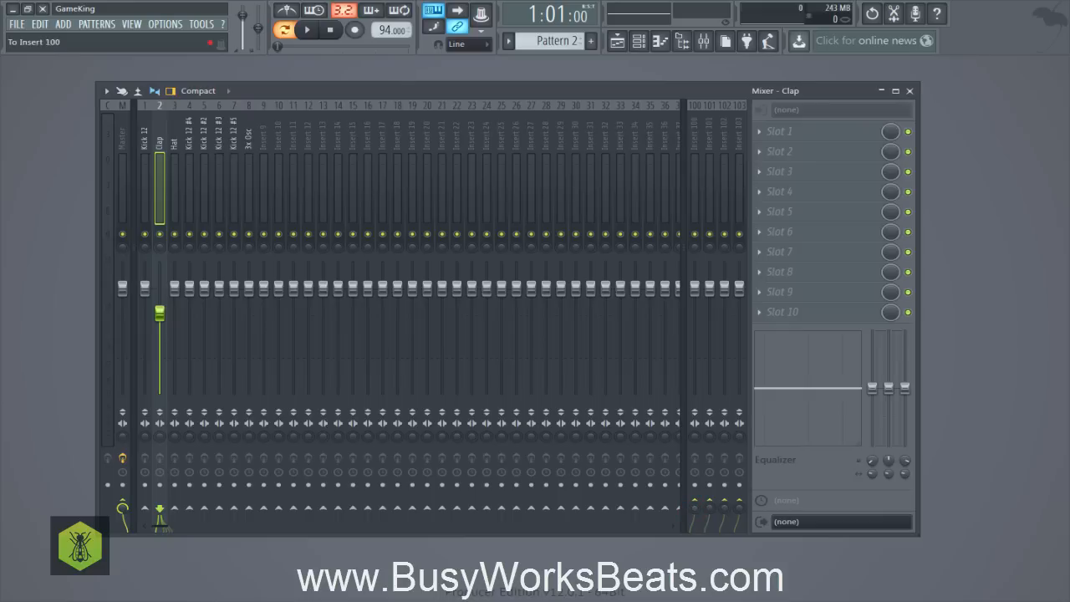
Try routing the Clap track to Insert 100 with a send level of about 76%, and switch the send off again.
click(693, 508)
mouse_move(693, 508)
mouse_down()
mouse_move(694, 536)
mouse_move(694, 481)
mouse_move(694, 519)
mouse_up()
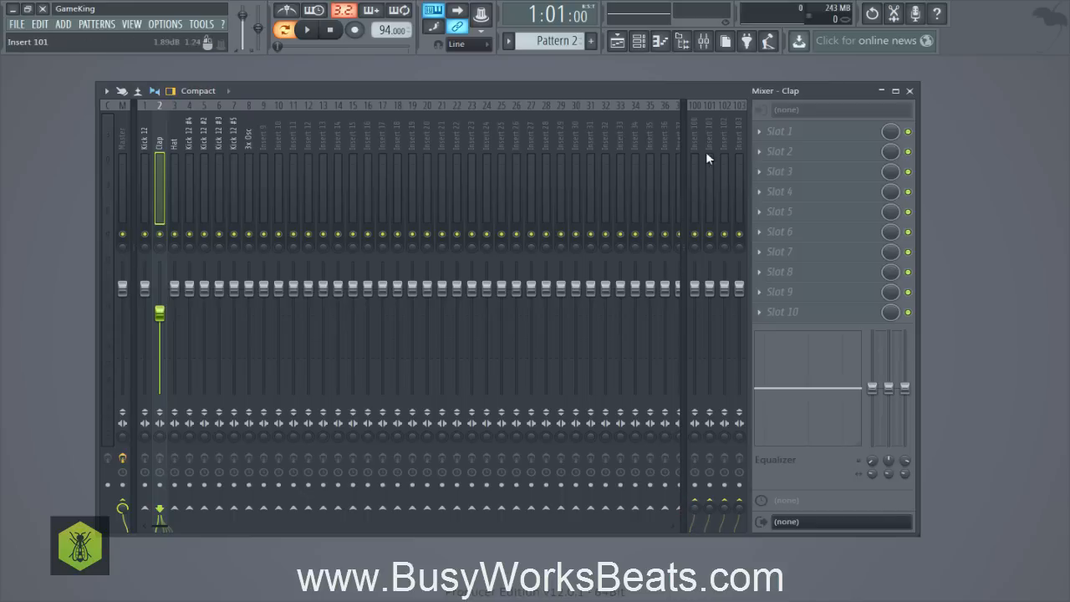
click(696, 128)
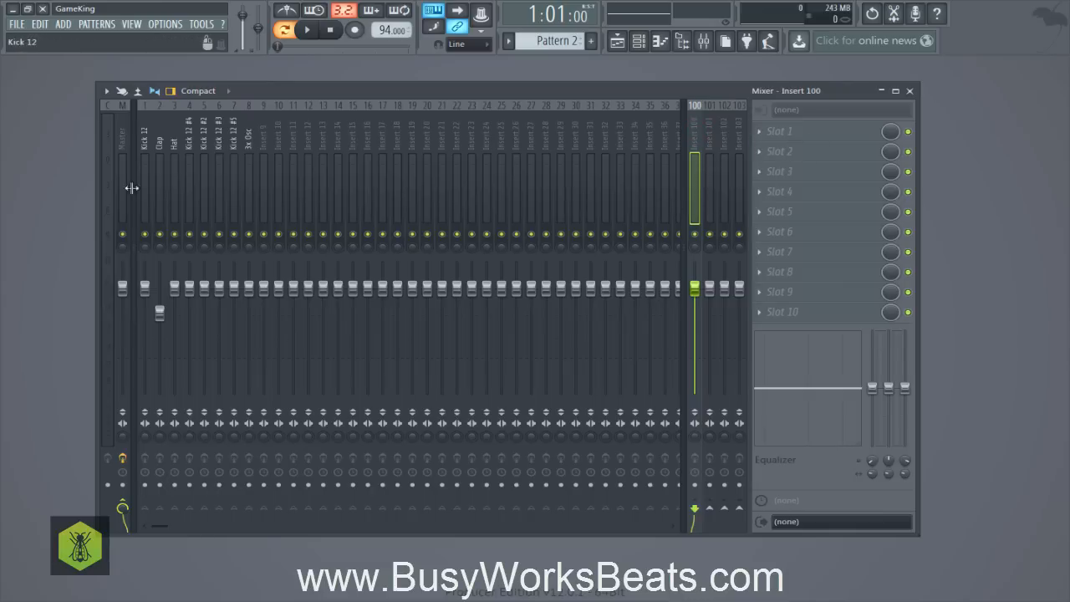
click(161, 143)
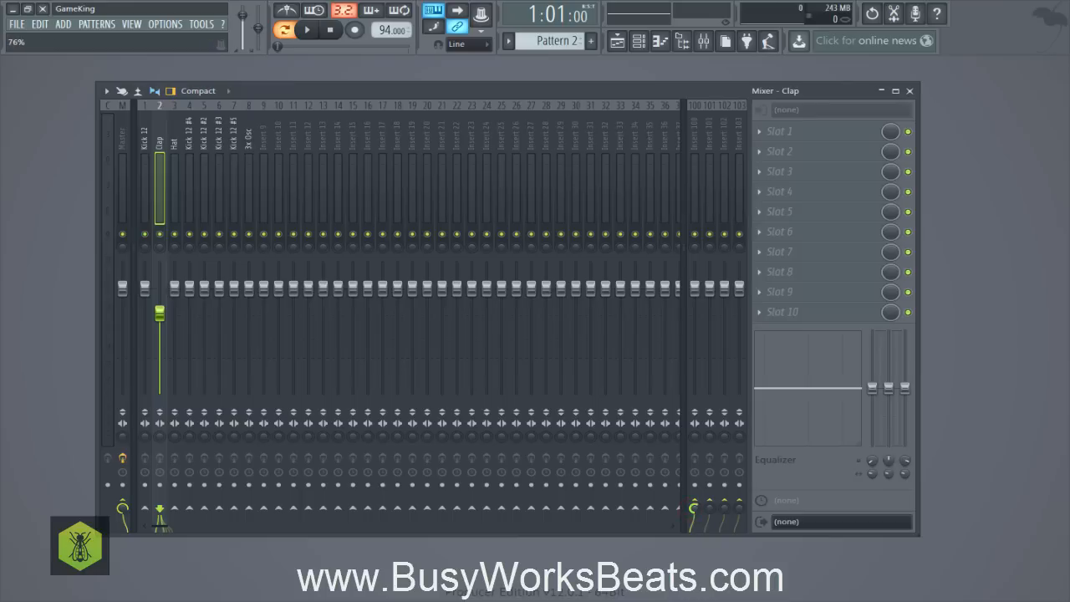
drag(692, 511, 692, 512)
drag(692, 511, 691, 512)
click(699, 507)
Show the playlist, channel rack, piano roll, browser and mixer windows one after another.
click(618, 40)
click(638, 40)
click(660, 40)
click(684, 41)
click(704, 40)
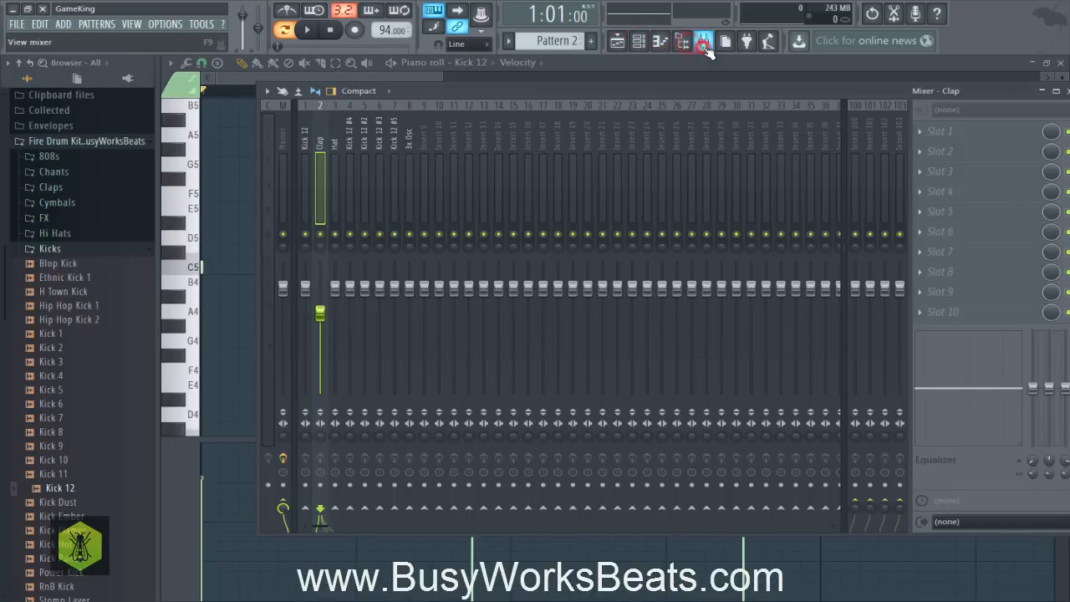
Bring the playlist to the front, show the mixer over it, and reposition the mixer window fully into view.
click(704, 40)
click(638, 40)
click(618, 41)
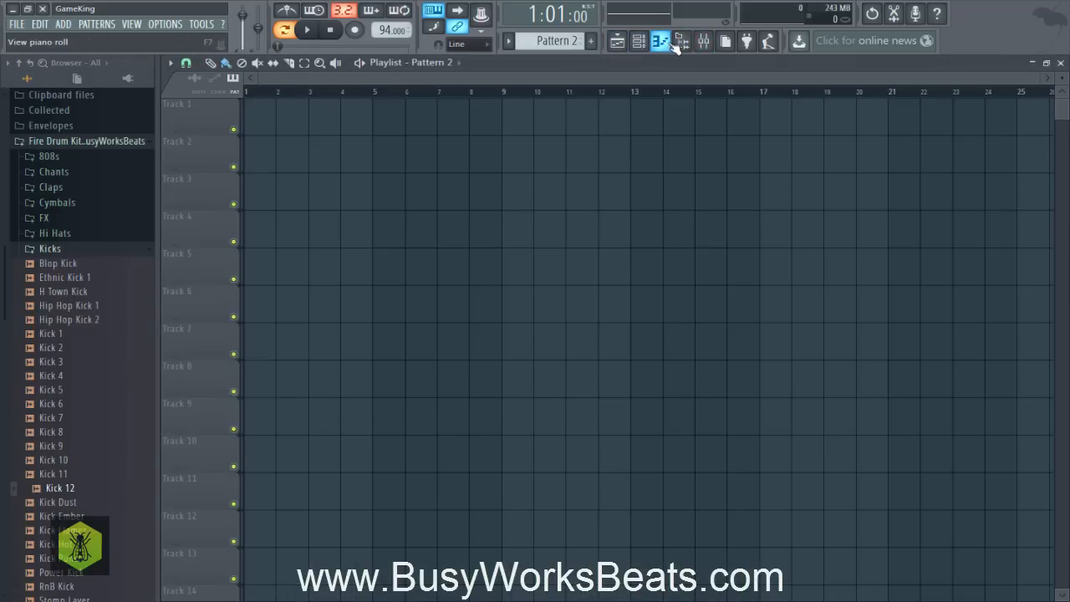
click(704, 40)
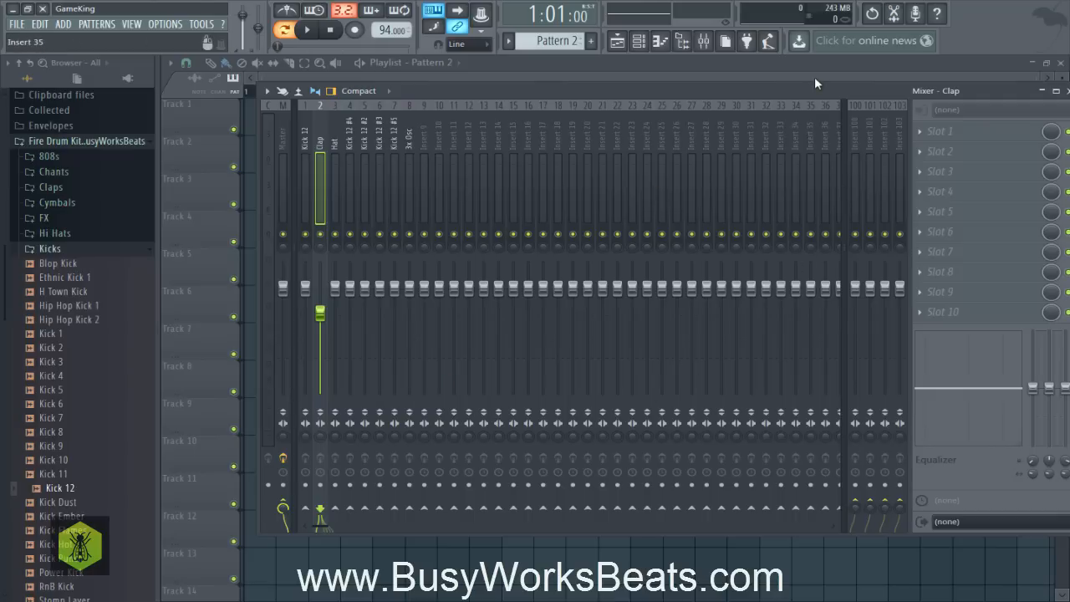
drag(795, 89, 770, 91)
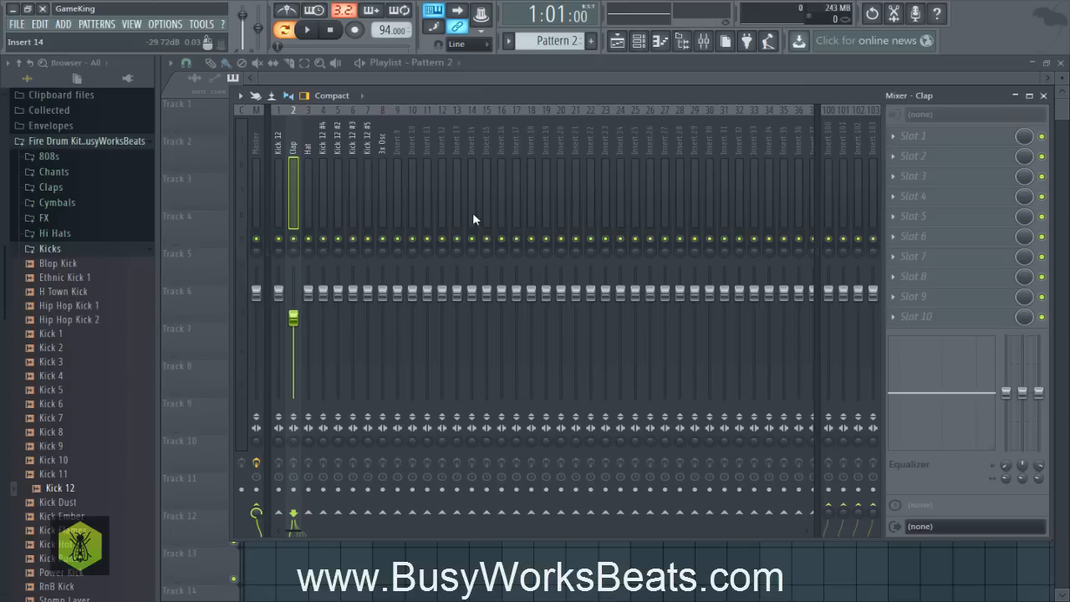
Refresh the browser, collapse its folder tree to the top level, and reread its structure.
click(685, 42)
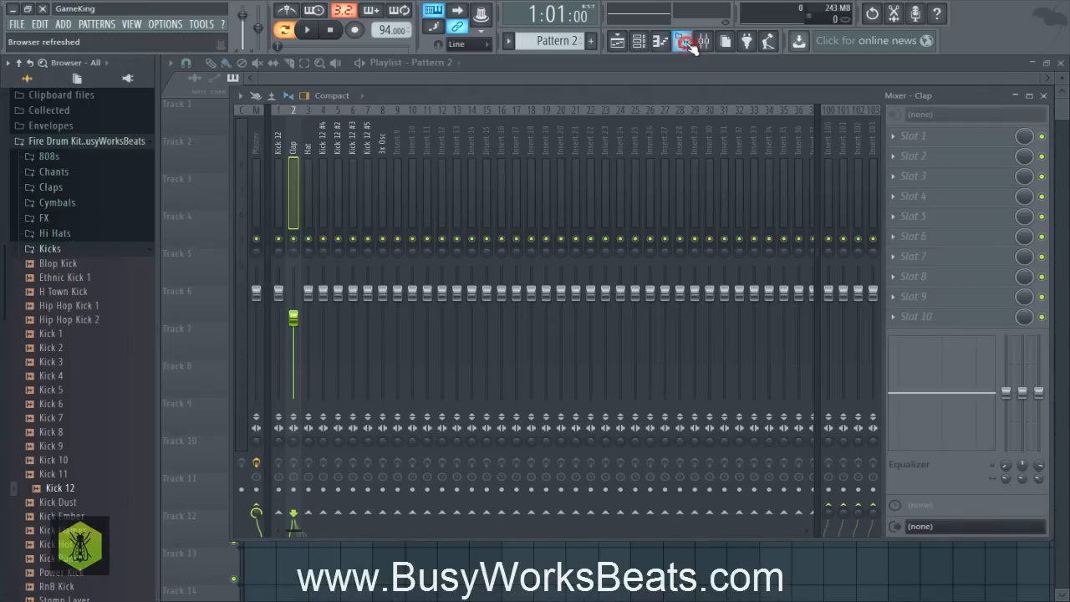
click(18, 63)
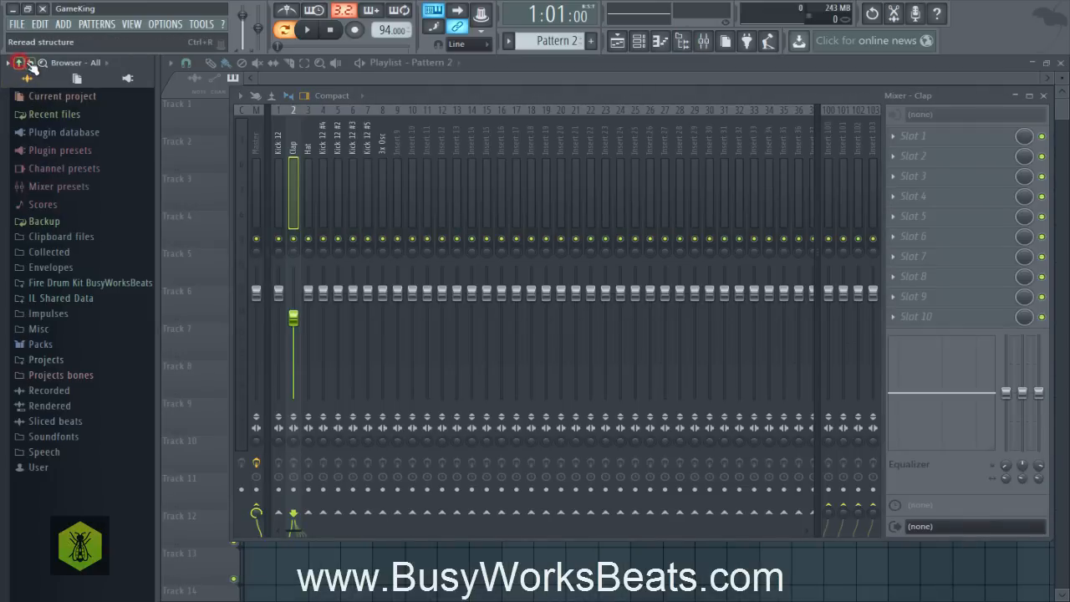
click(31, 63)
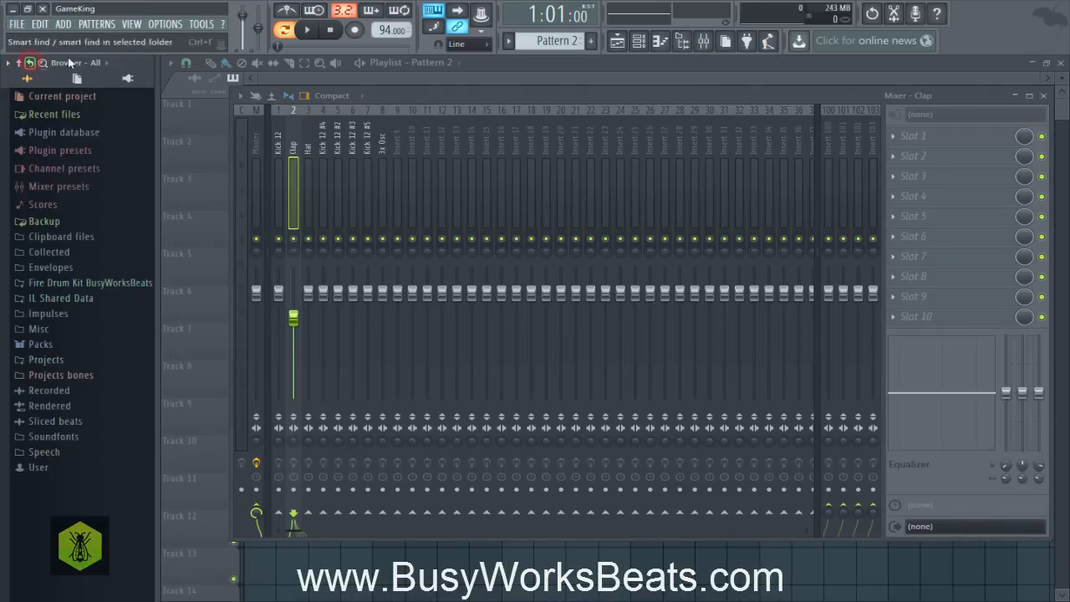
Review the browser's extra search folders in the file settings and close the settings window.
click(165, 25)
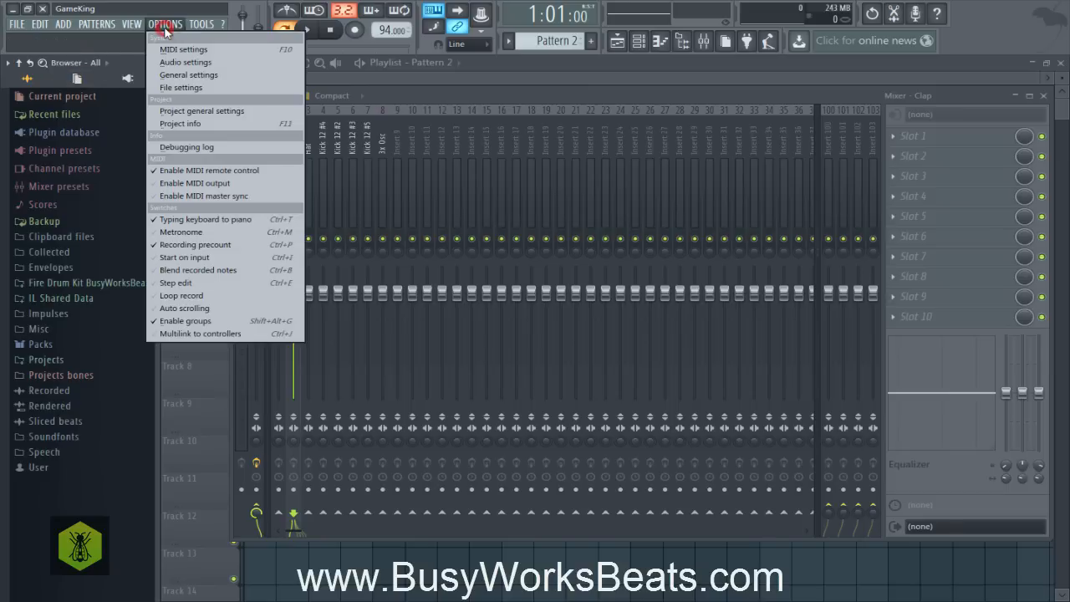
click(180, 87)
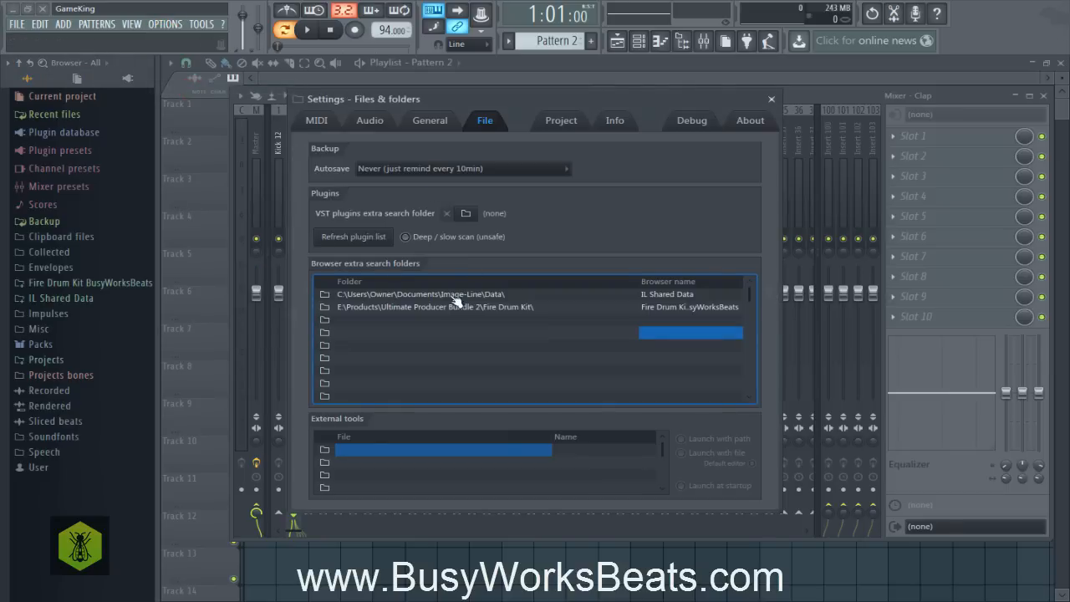
click(771, 99)
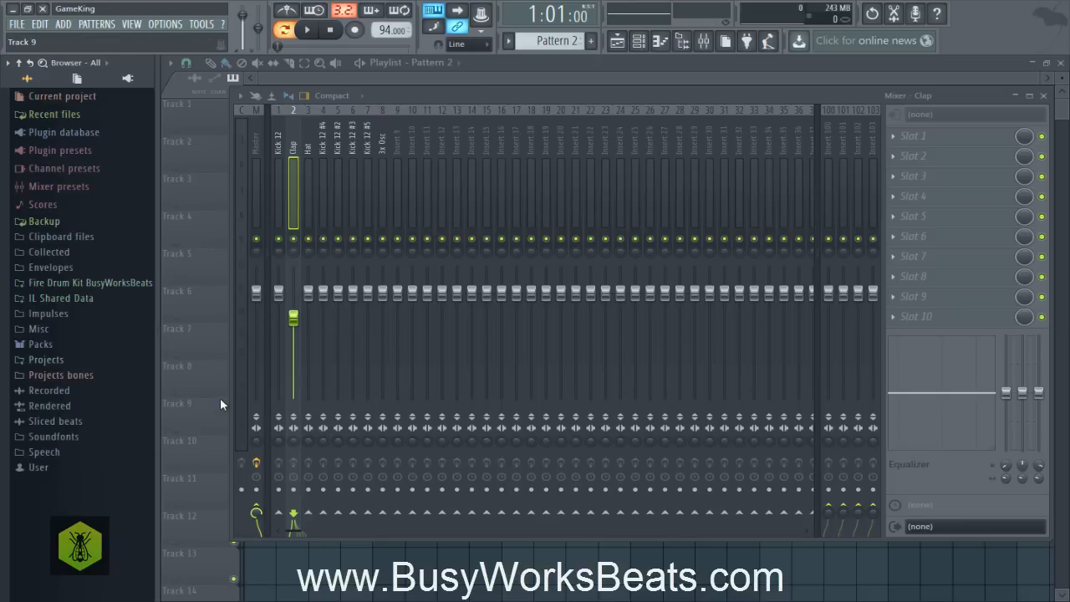
Show the channel rack over the mixer and switch the active pattern to Pattern 1.
click(642, 40)
drag(482, 199, 547, 139)
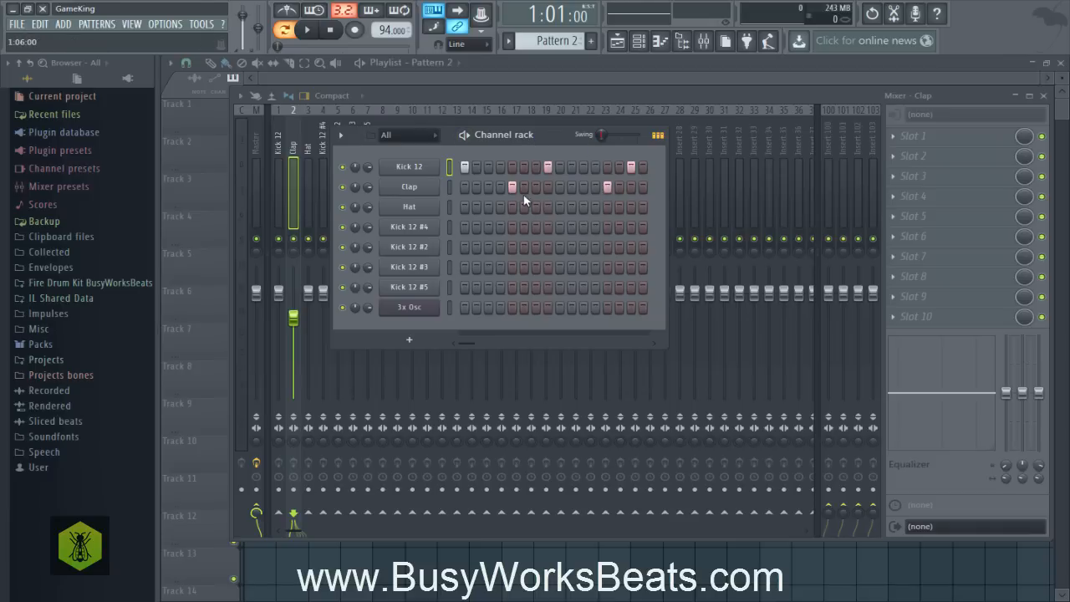
click(565, 44)
scroll(566, 44, up, 2)
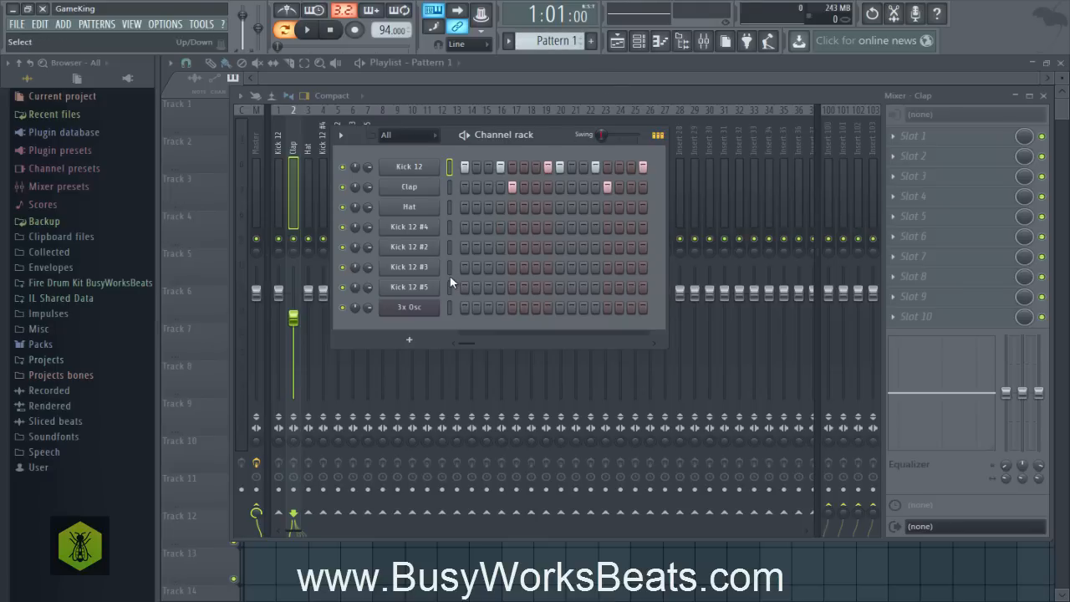
In the 3x Osc piano roll, try a one-bar F#4 note at bar 1 with about 27% velocity, and delete it.
right_click(435, 308)
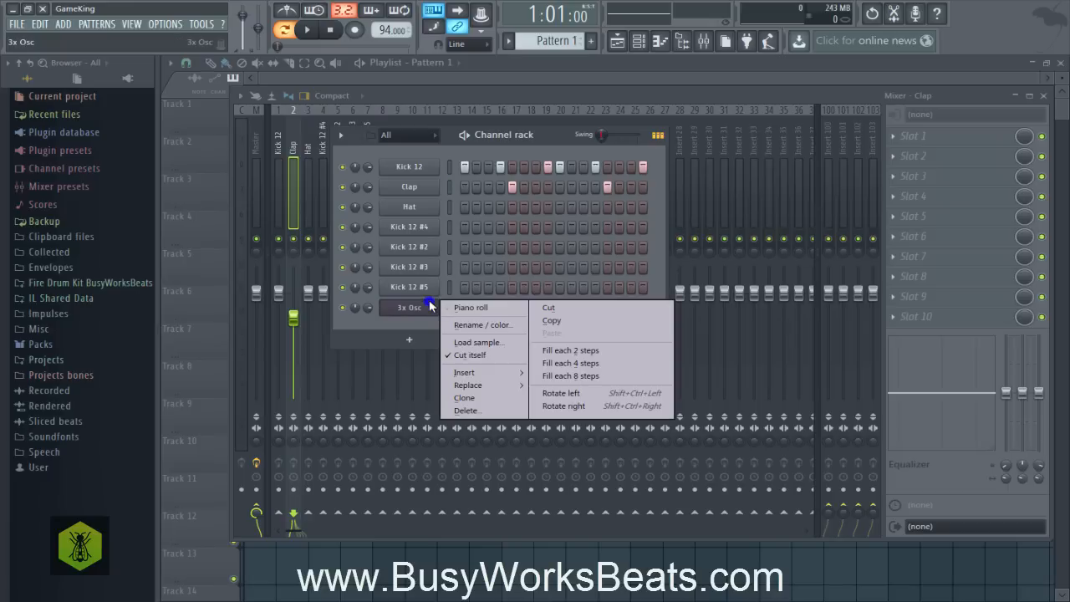
click(472, 308)
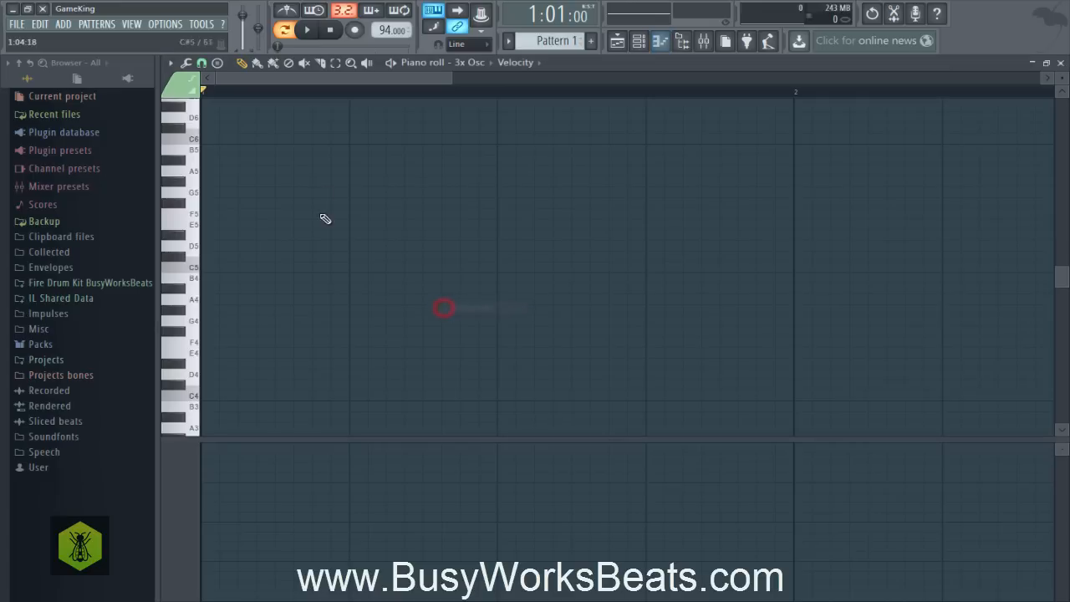
scroll(354, 100, down, 5)
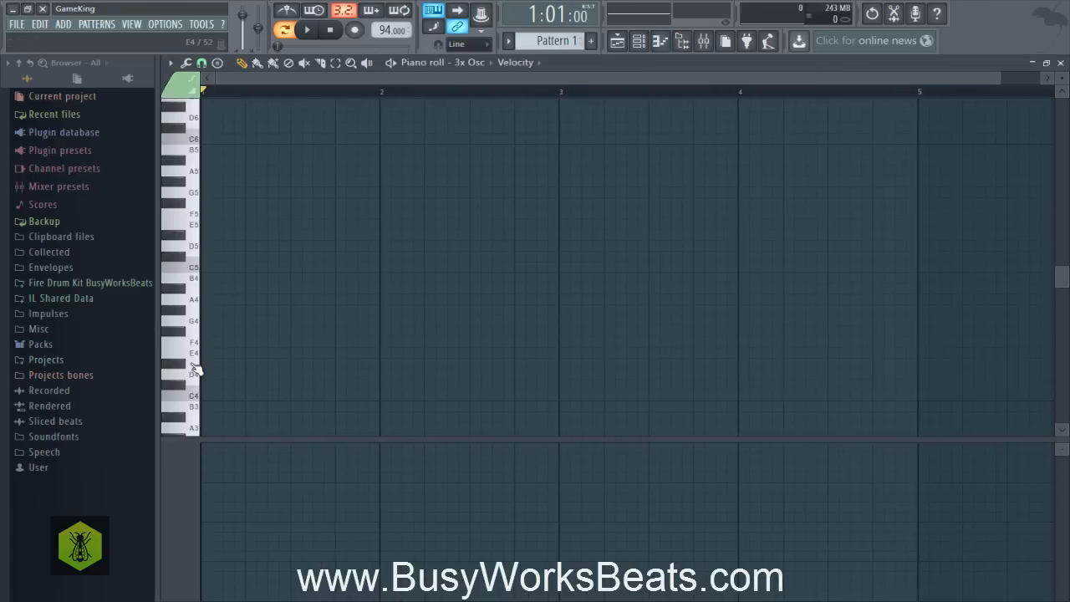
click(207, 332)
drag(235, 542, 214, 562)
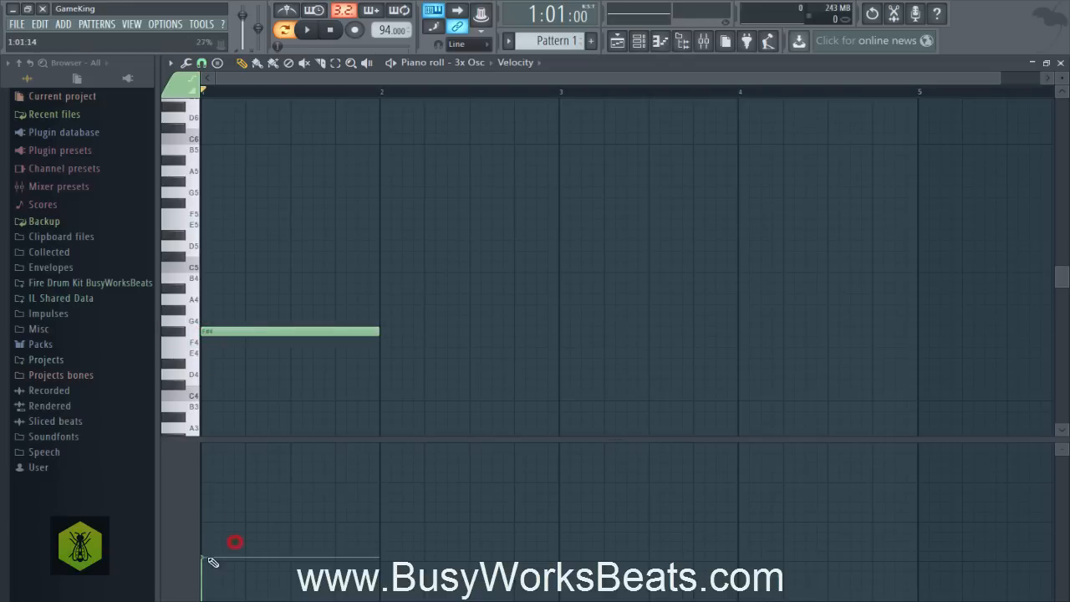
right_click(255, 336)
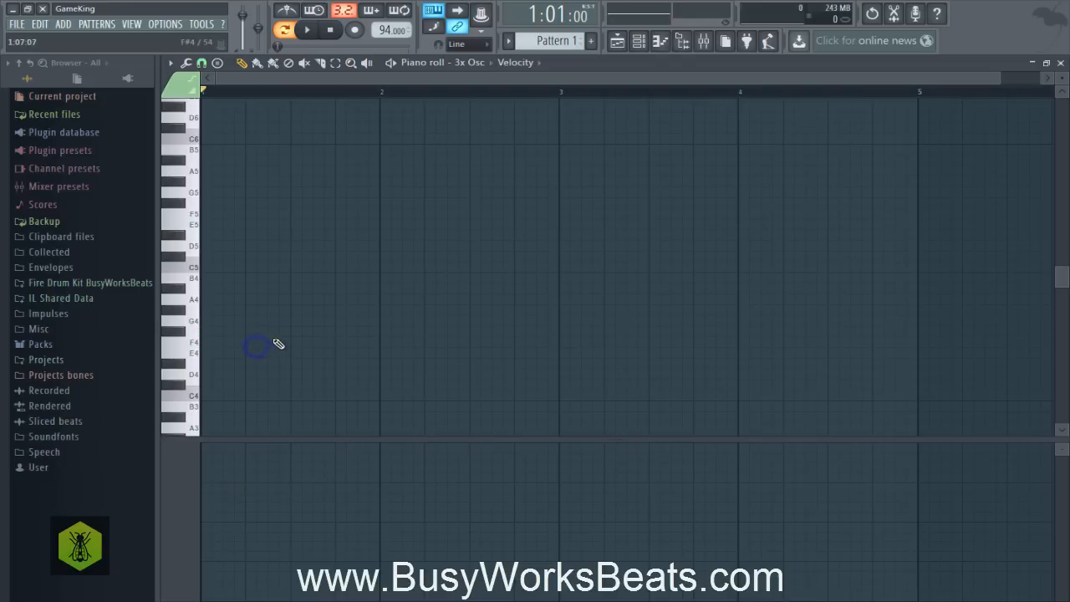
right_click(309, 307)
Review the piano roll's snap options without changing them, and close the piano roll.
click(211, 67)
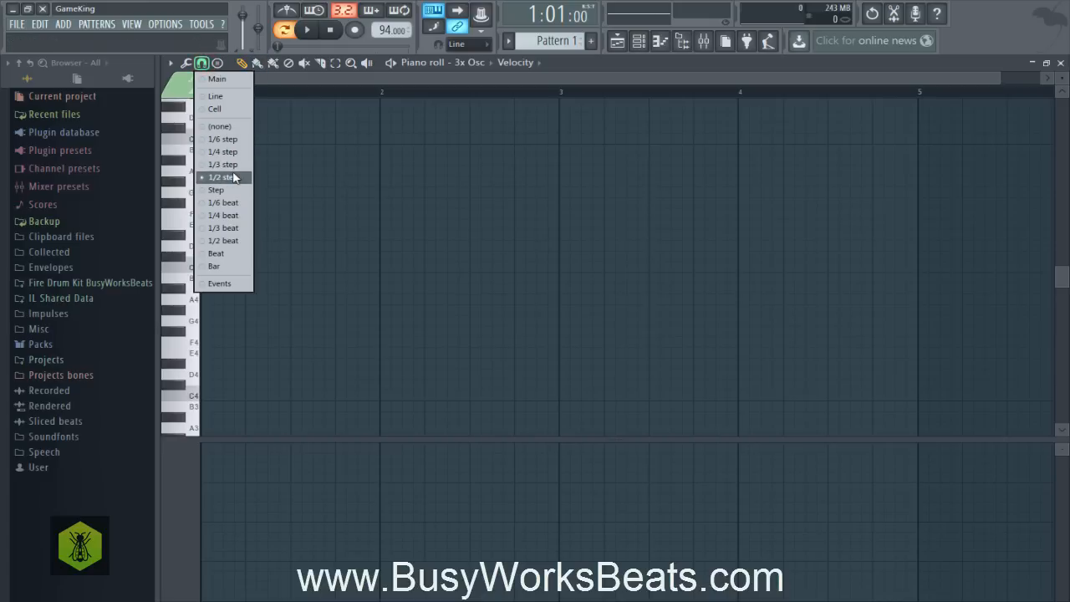
right_click(435, 170)
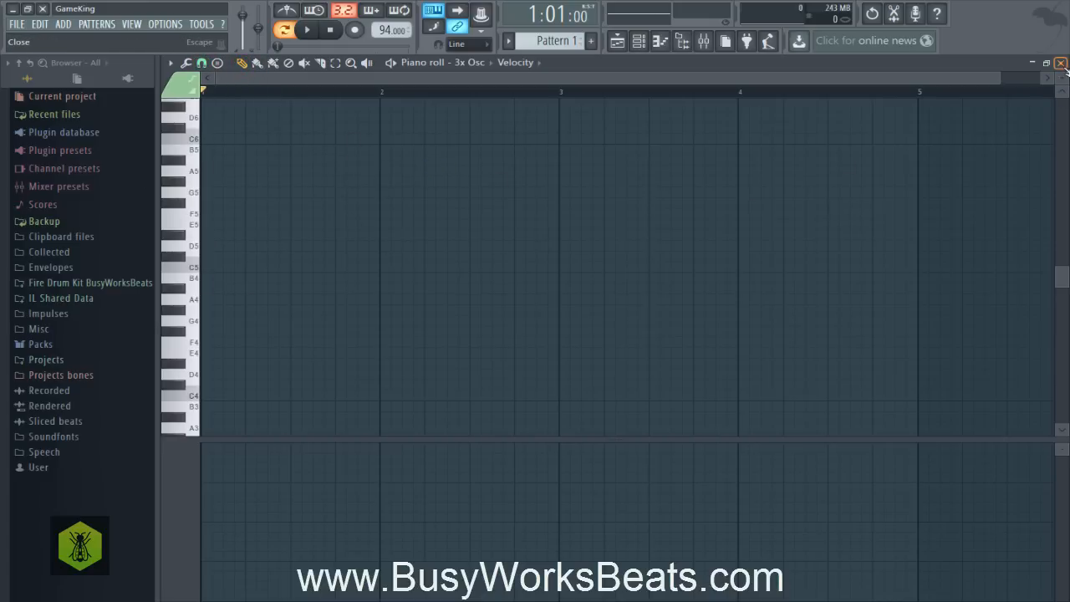
click(1060, 63)
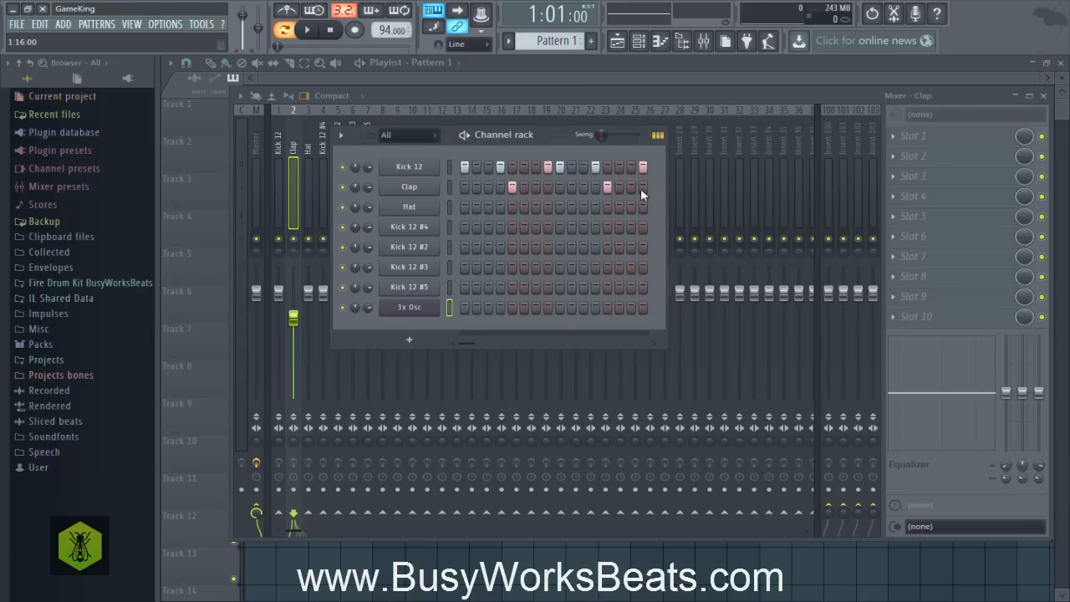
Show the playlist and try placing a Pattern 1 clip at bar 1 of Track 1.
click(619, 49)
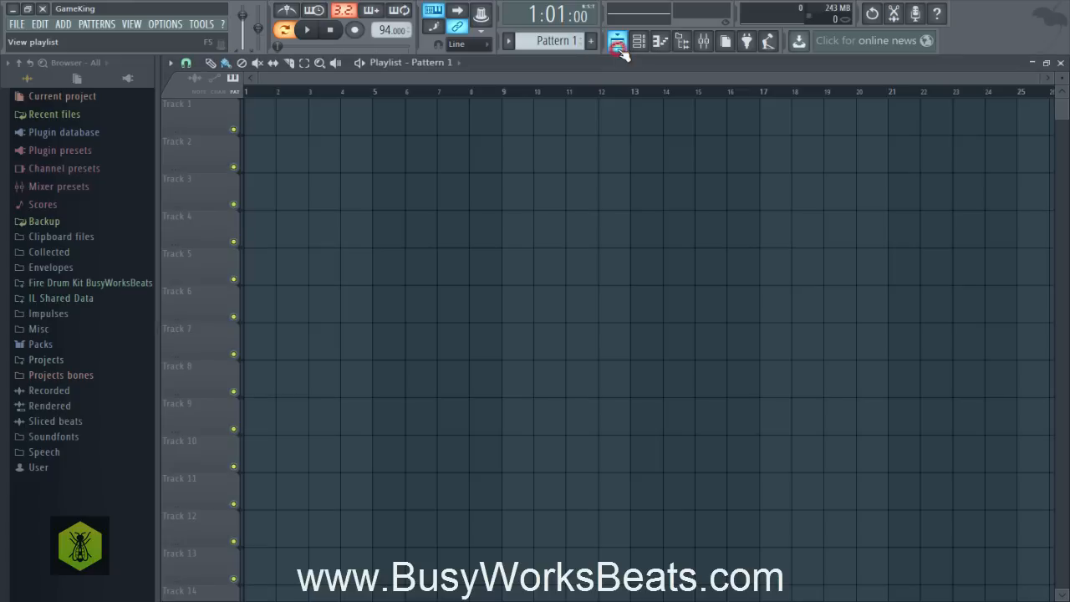
click(256, 125)
right_click(266, 126)
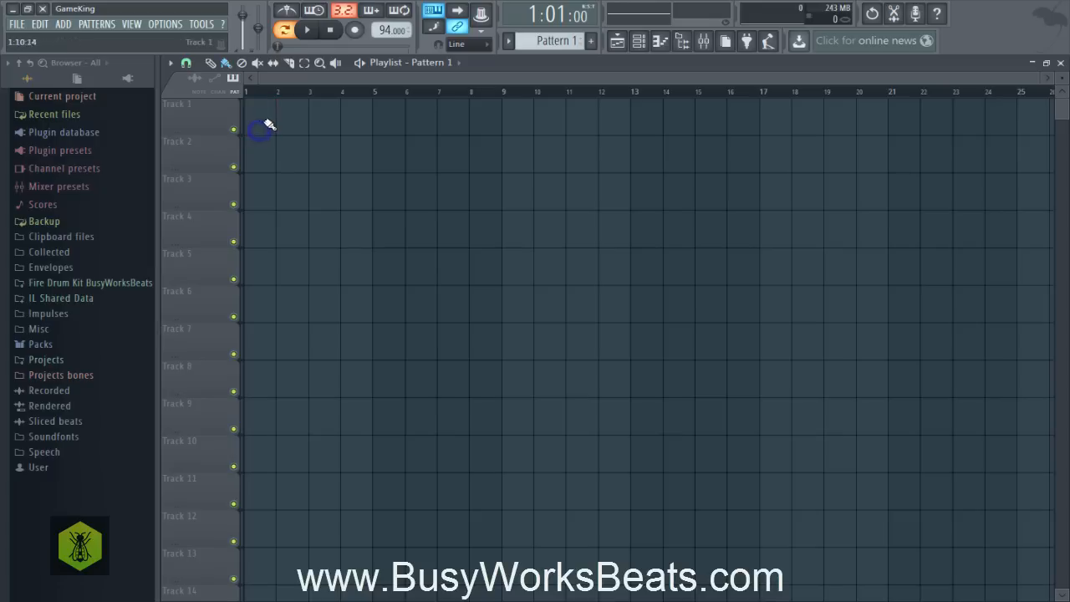
click(237, 84)
click(250, 106)
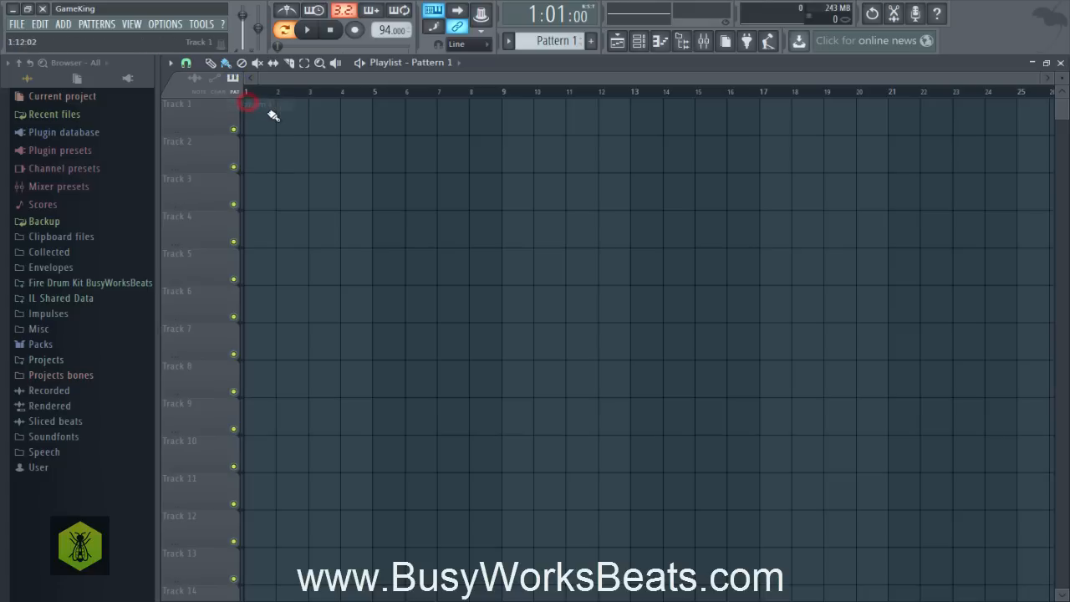
click(281, 117)
drag(280, 120, 252, 109)
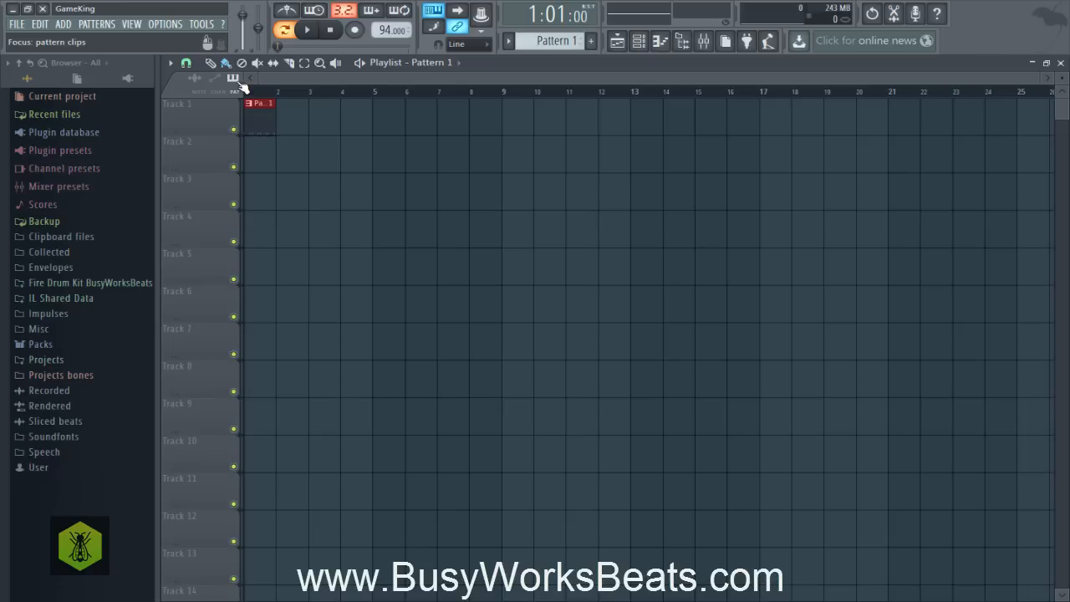
Pick Pattern 2 as the active pattern and delete the Pattern 1 clip from Track 1.
click(236, 82)
click(251, 113)
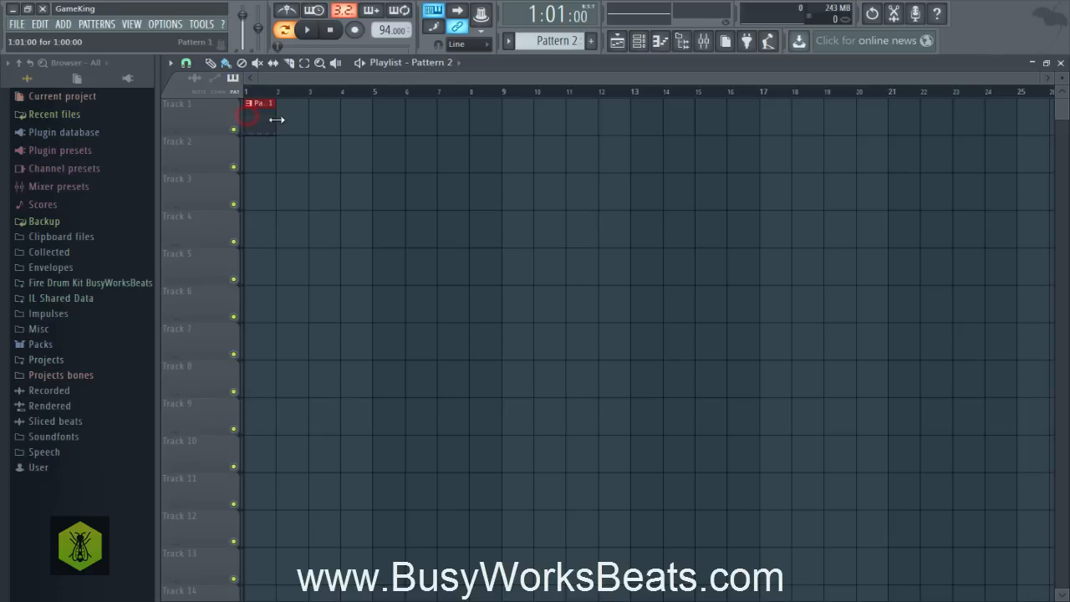
right_click(272, 119)
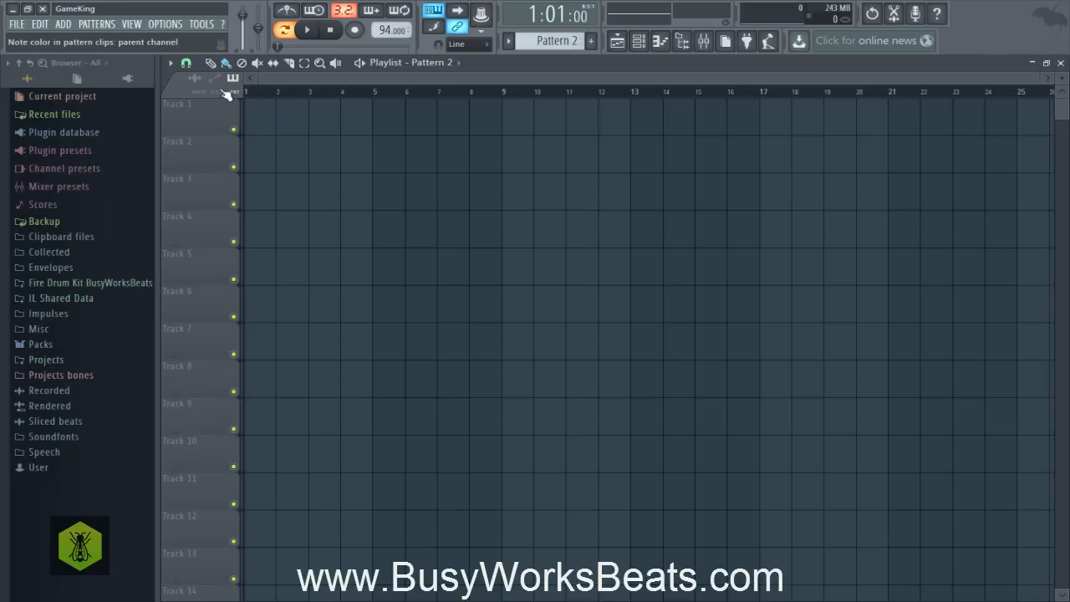
Switch the playlist's clip focus to automation clips and back to pattern clips.
drag(252, 119, 295, 120)
right_click(335, 118)
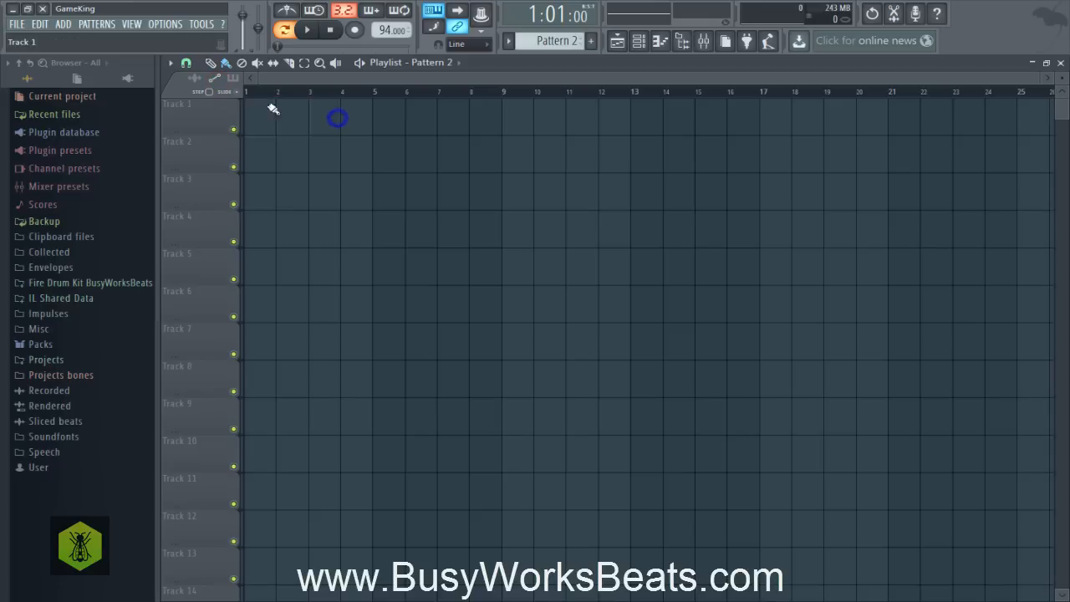
click(219, 75)
click(234, 78)
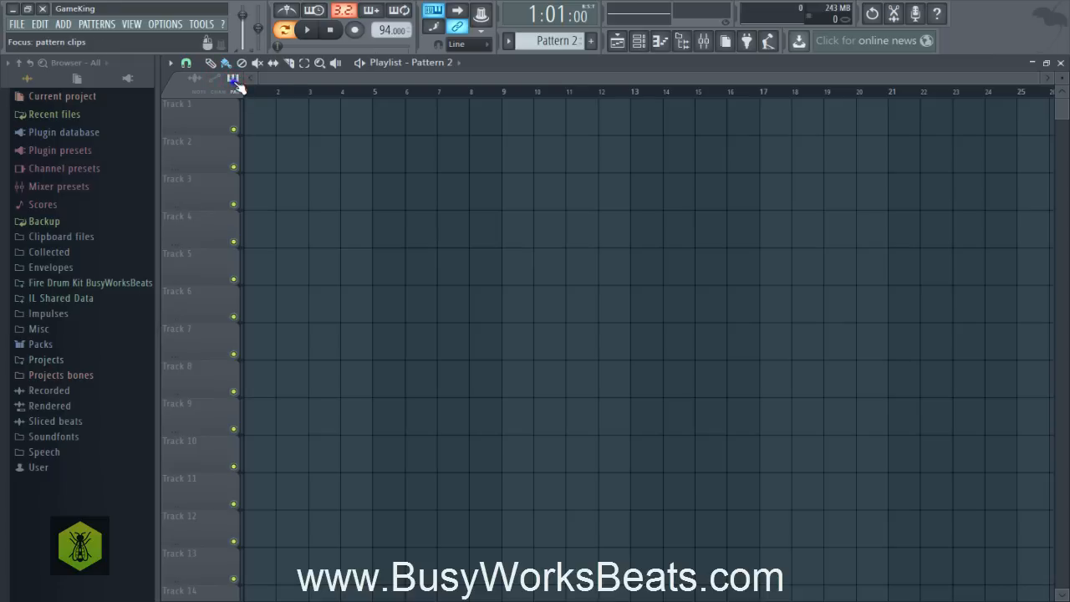
click(235, 80)
right_click(340, 172)
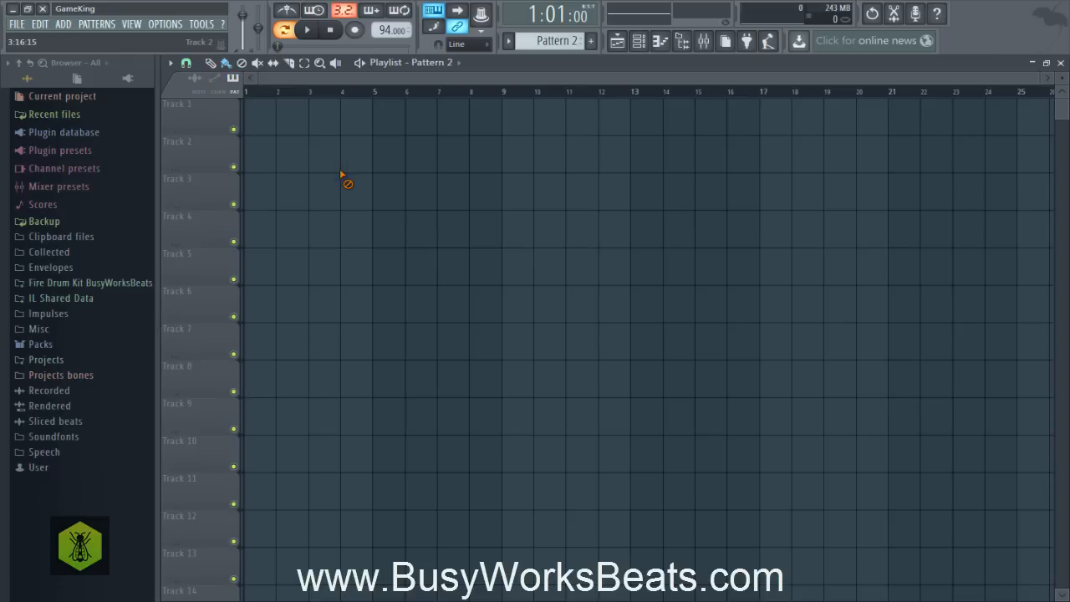
Select all channels in the channel rack and route them to consecutive mixer tracks starting from the Kick 12 track.
click(704, 42)
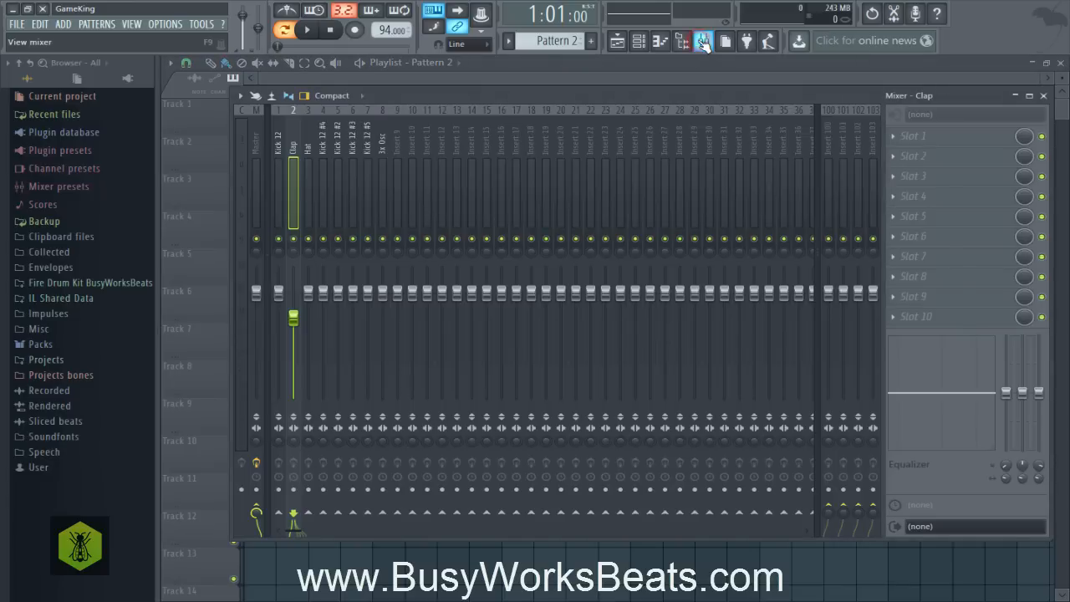
click(649, 46)
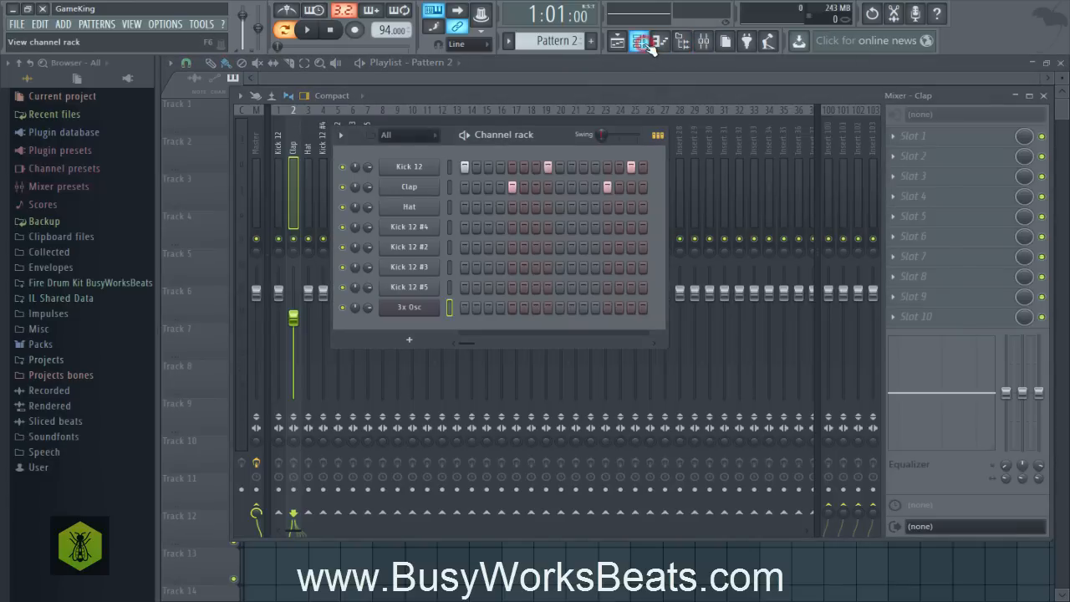
right_click(450, 188)
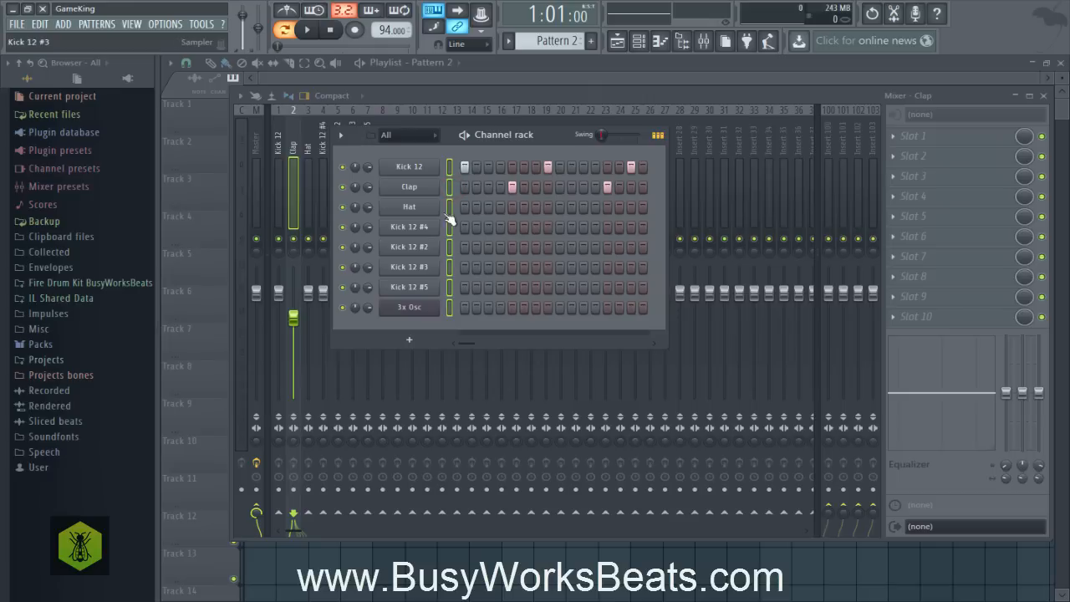
key(ctrl+l)
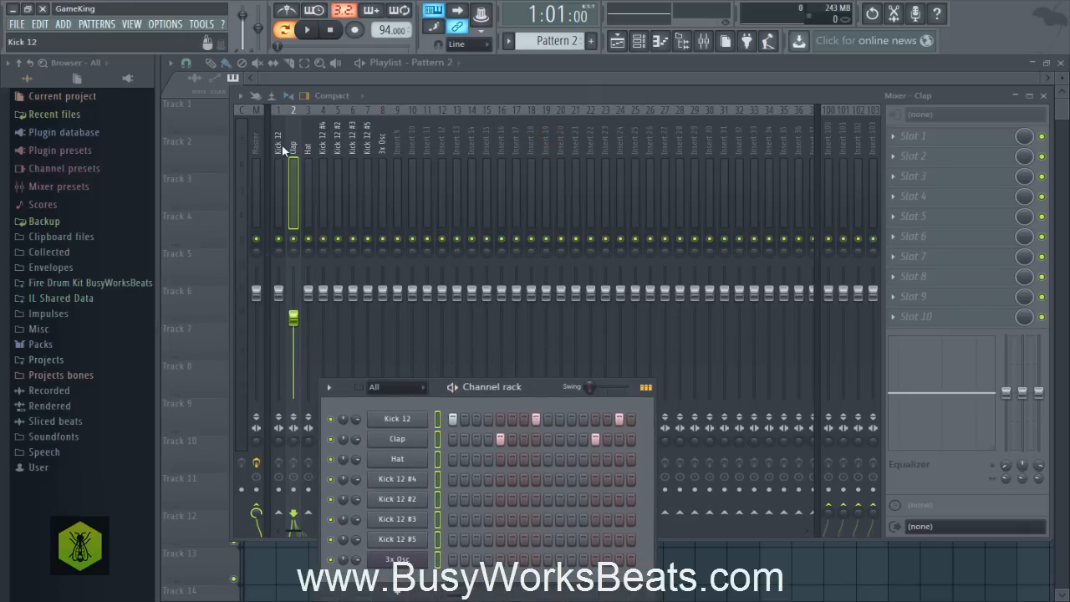
right_click(283, 151)
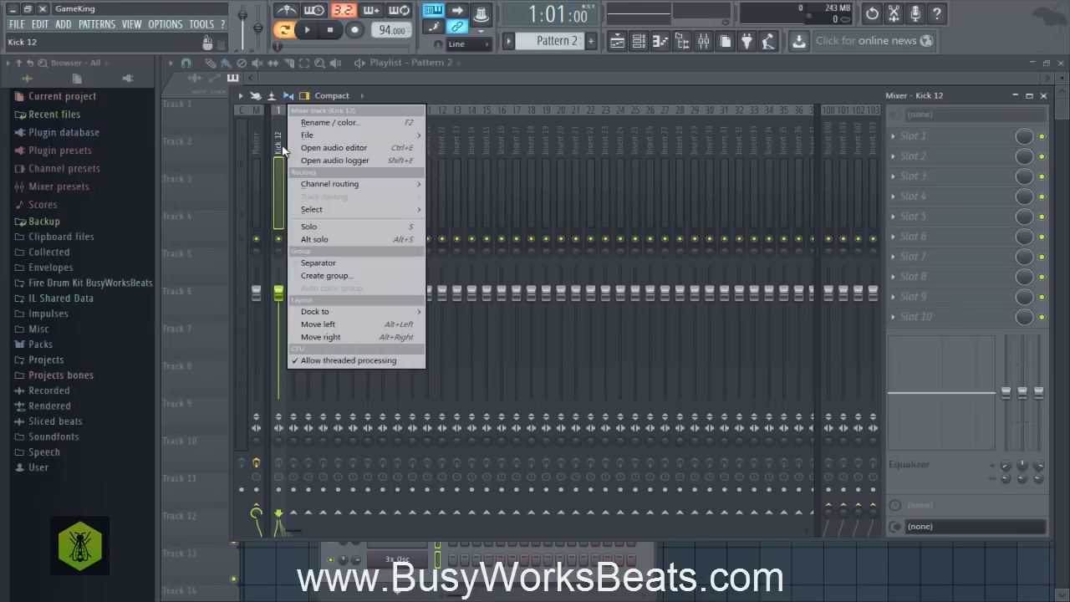
mouse_move(349, 184)
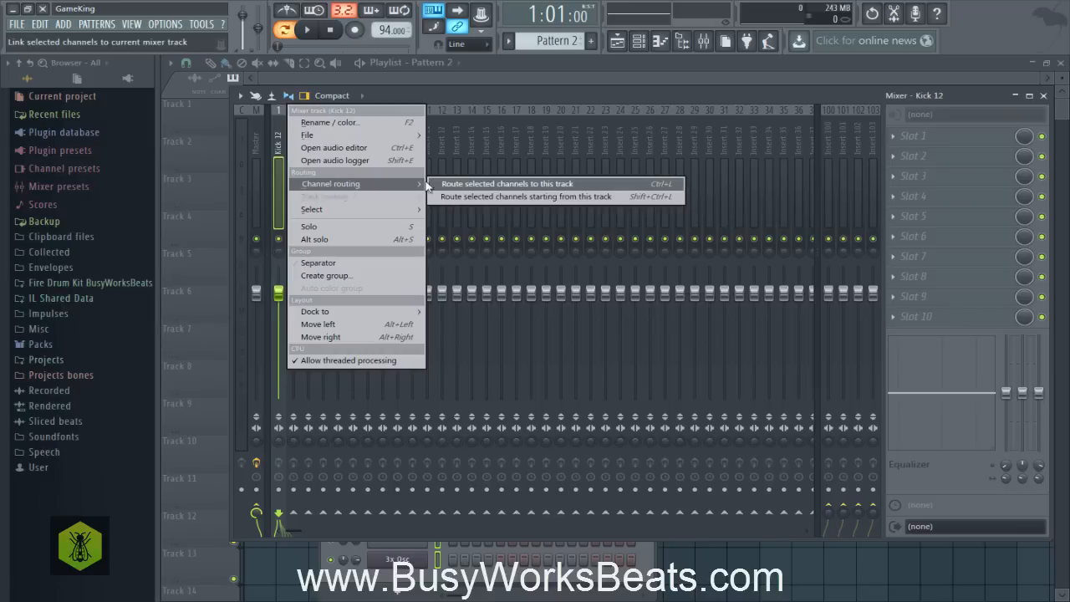
click(528, 197)
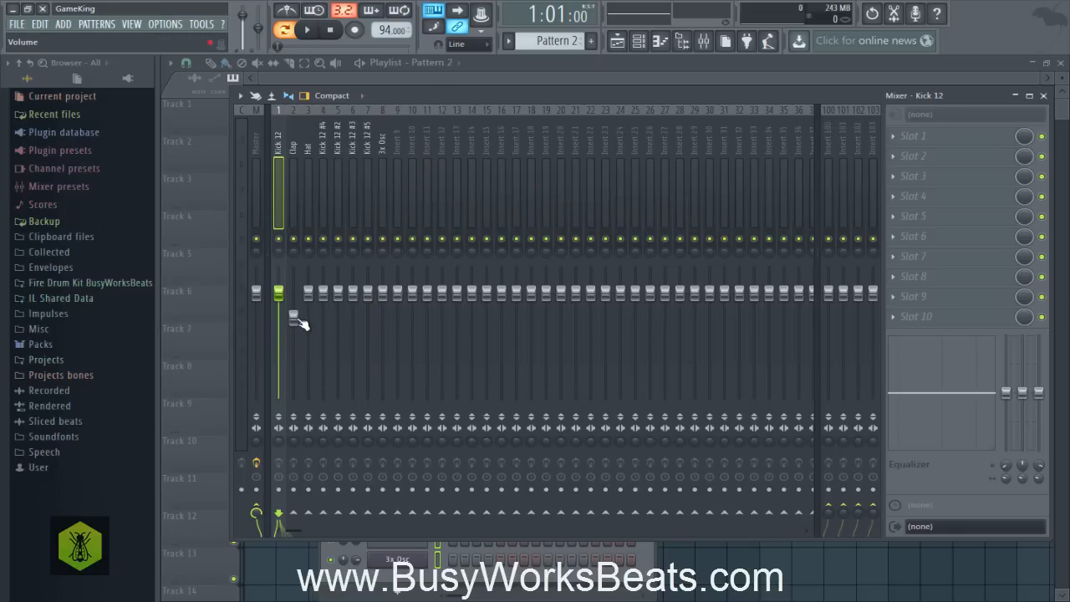
Raise the Clap track's volume fader slightly, and play Pattern 2 briefly with the Clap track selected.
mouse_move(294, 317)
mouse_down()
mouse_move(297, 299)
mouse_move(294, 309)
mouse_up()
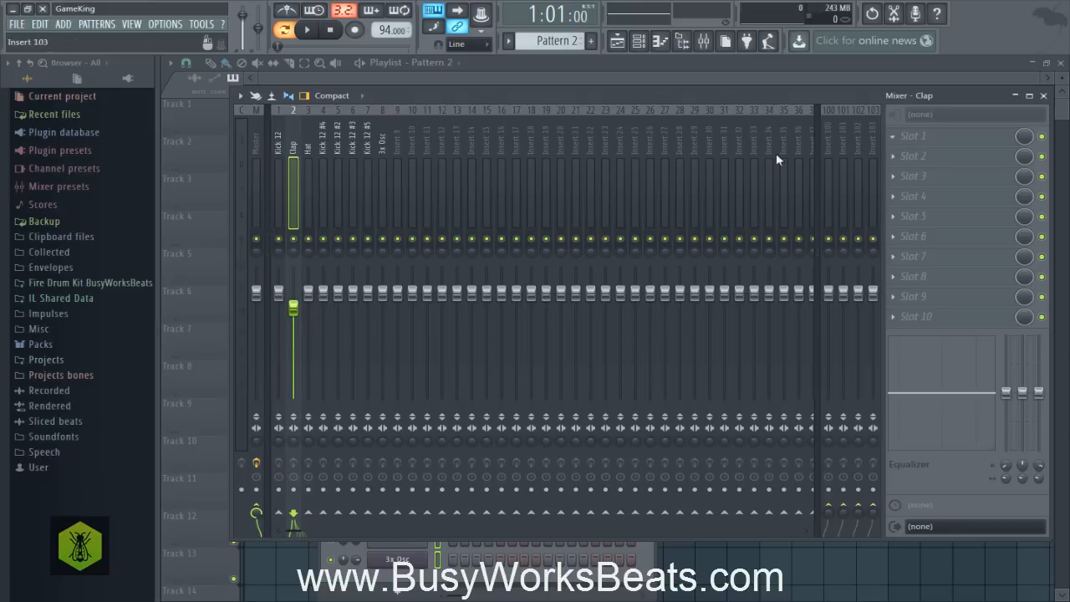
click(285, 144)
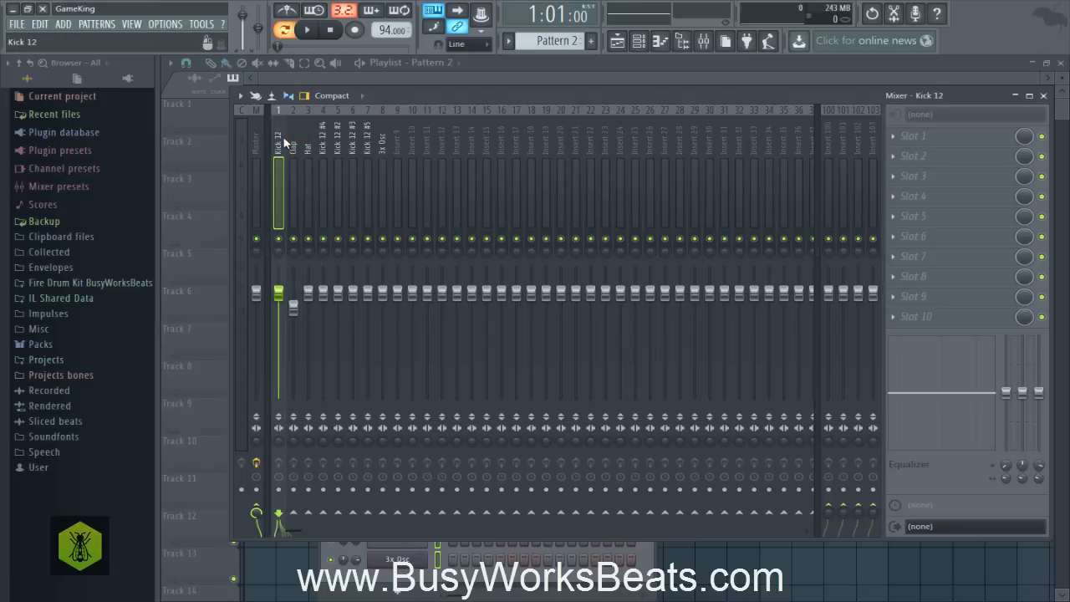
click(296, 141)
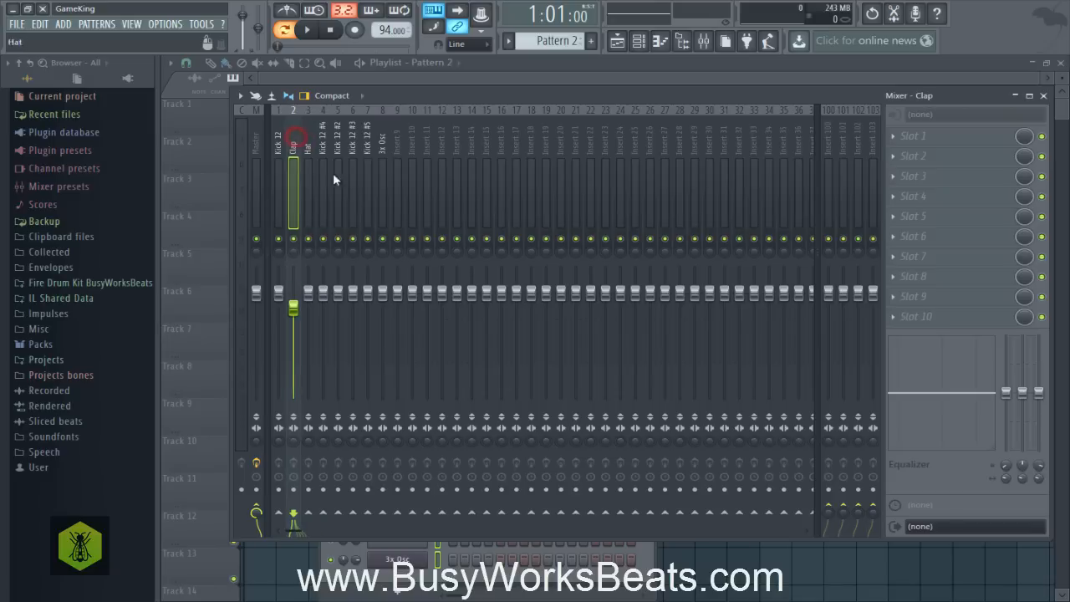
key(space)
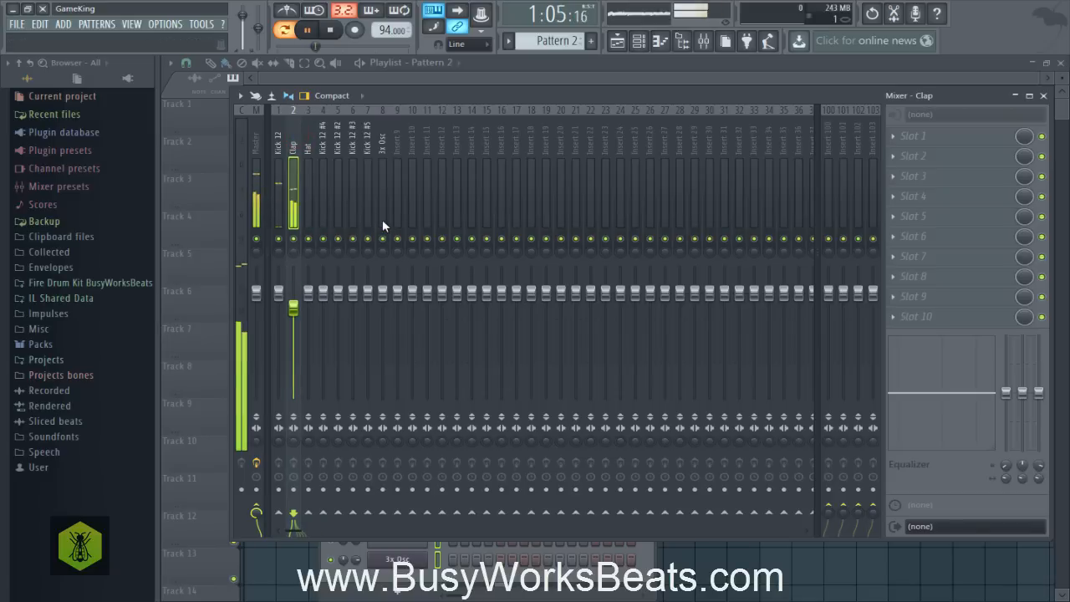
key(space)
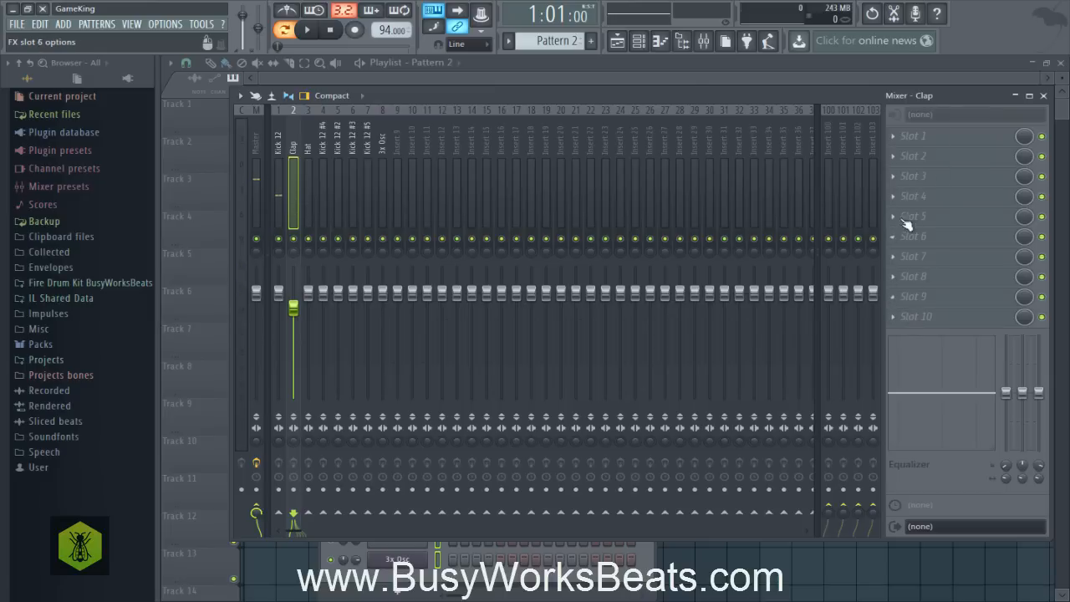
Load Fruity Chorus into the Clap track's first effect slot and play Pattern 2 briefly with it.
click(920, 139)
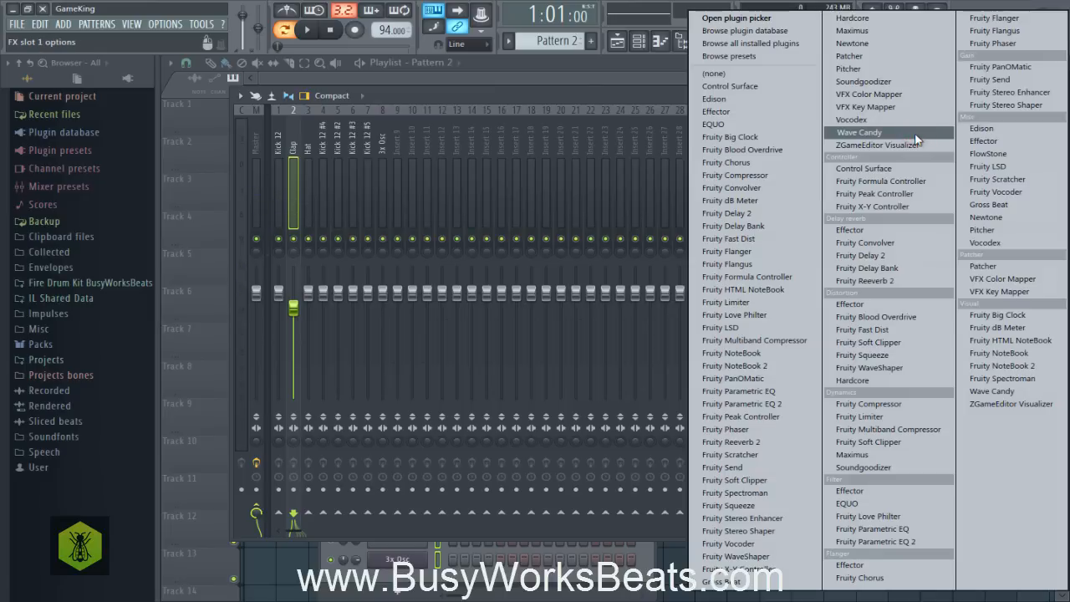
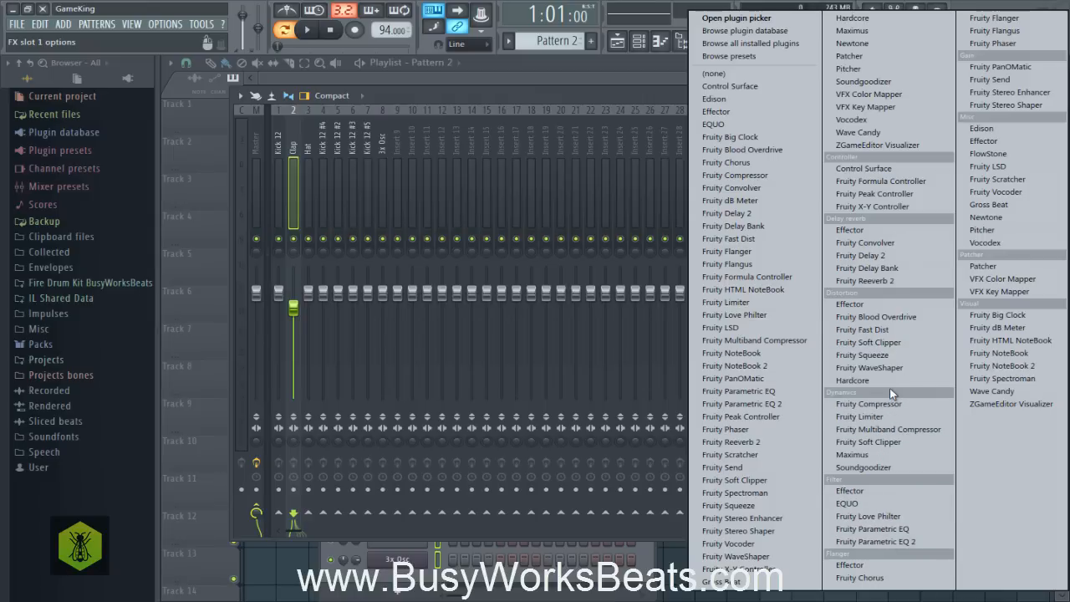
click(867, 578)
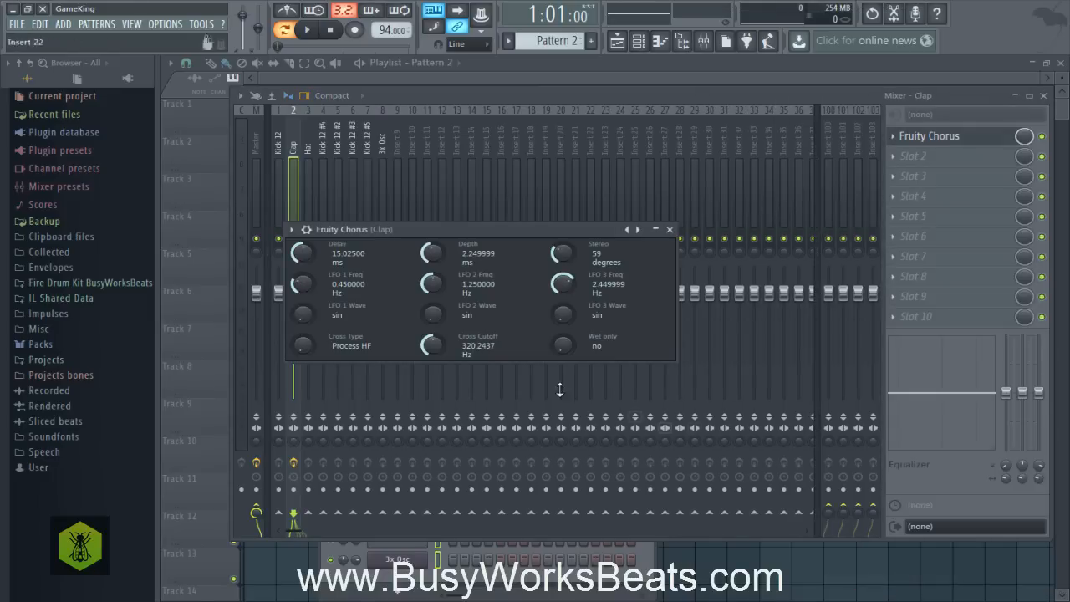
key(space)
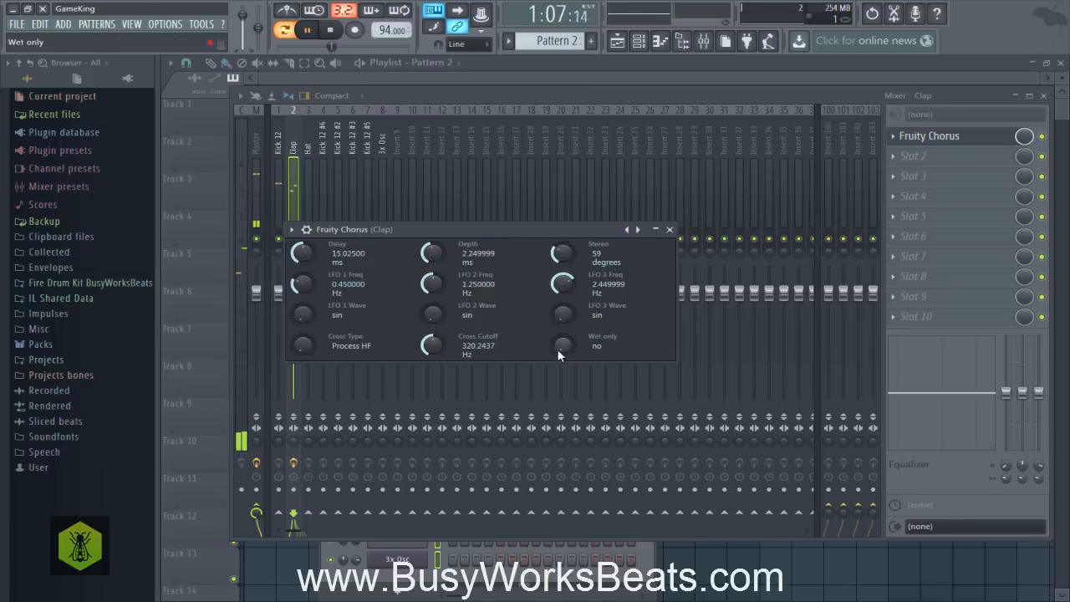
key(space)
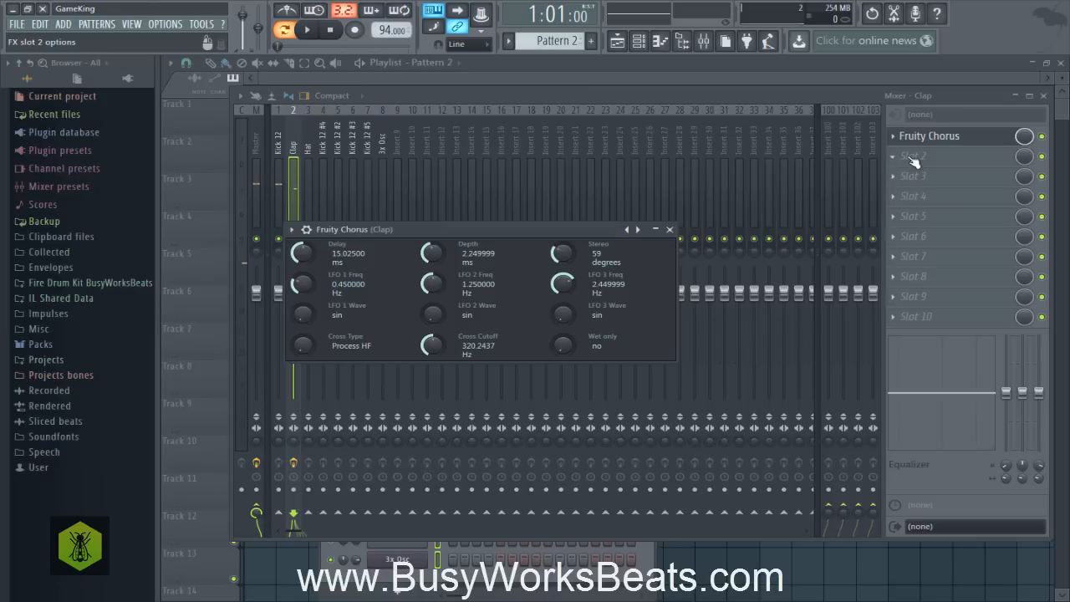
Load Fruity Delay 2 into the Clap track's second effect slot and close its plugin window.
click(914, 161)
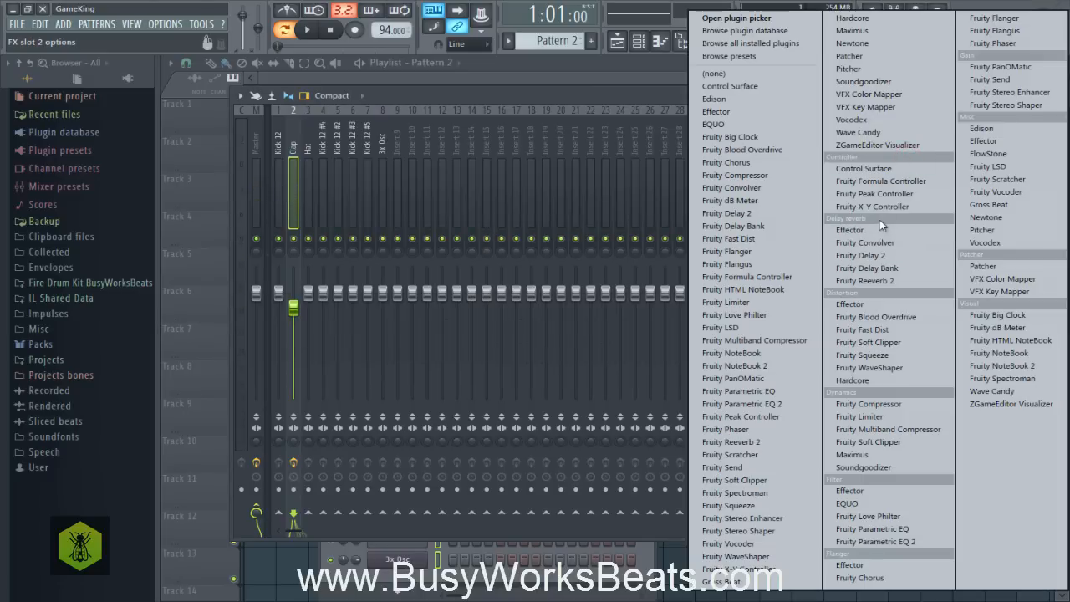
click(882, 259)
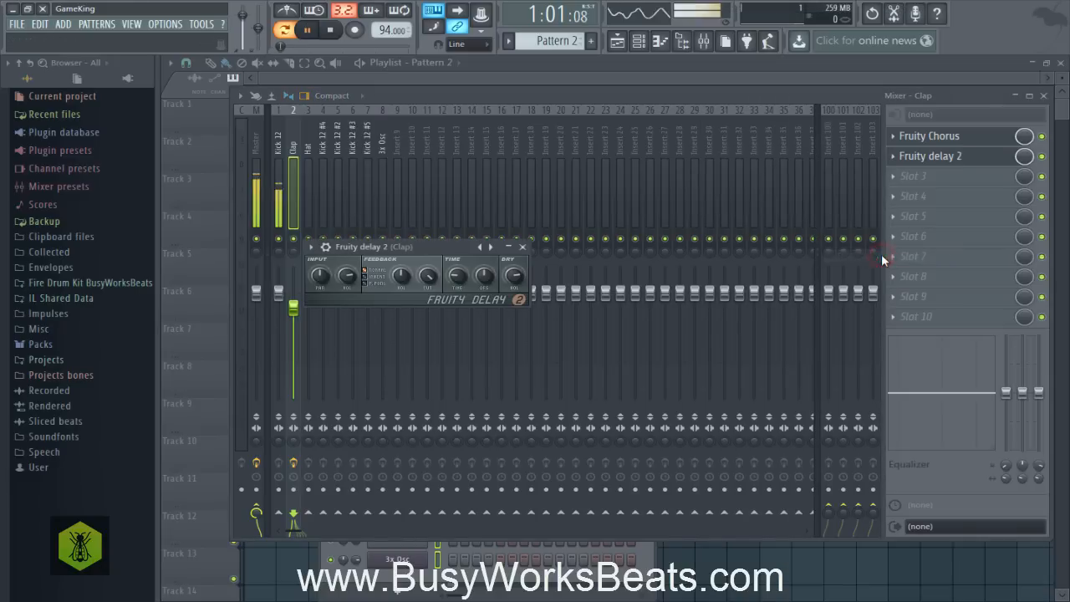
click(522, 247)
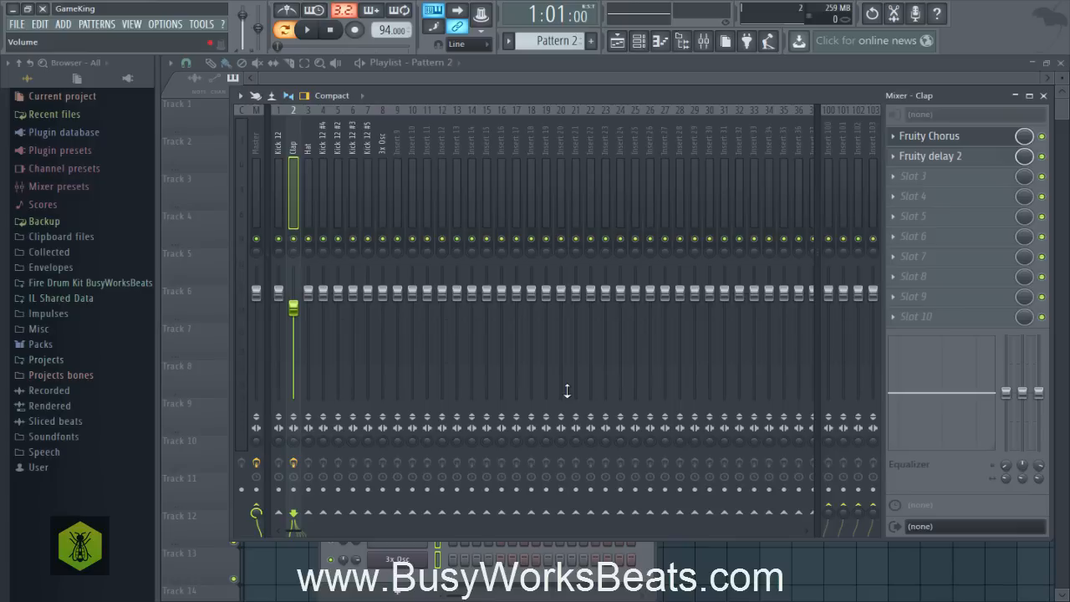
Link the Kick 12 track's volume fader to a MIDI controller with Multilink, lowering the fader to about 82%.
click(282, 292)
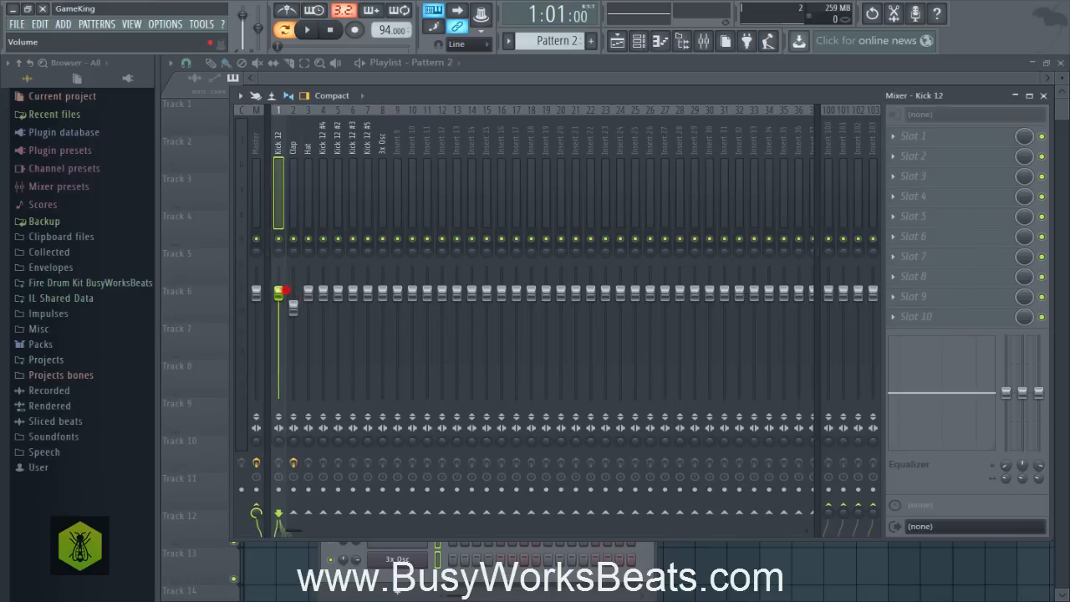
click(483, 14)
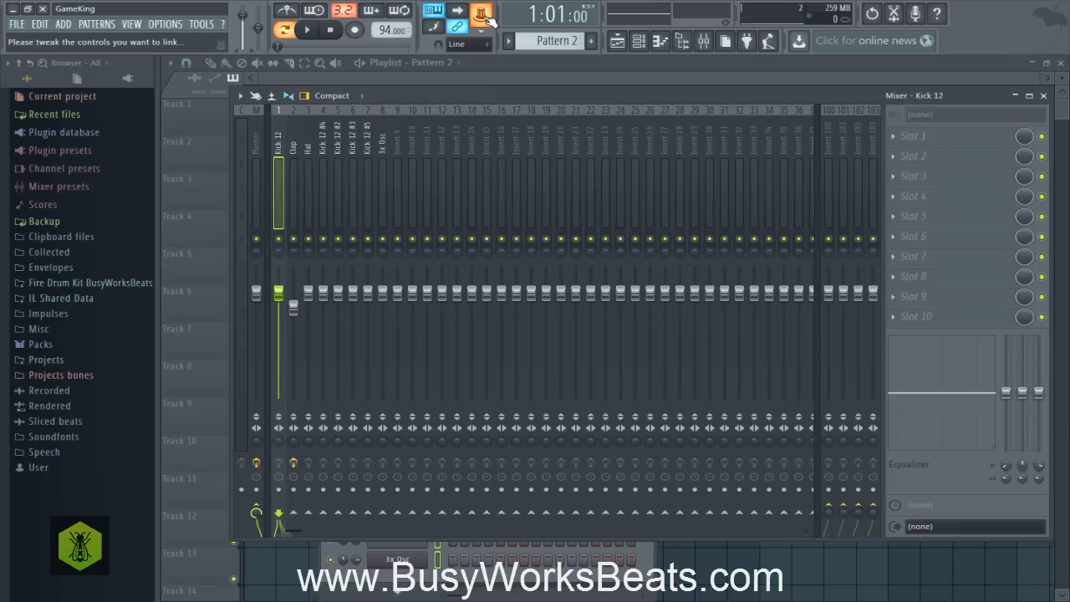
drag(281, 297, 279, 308)
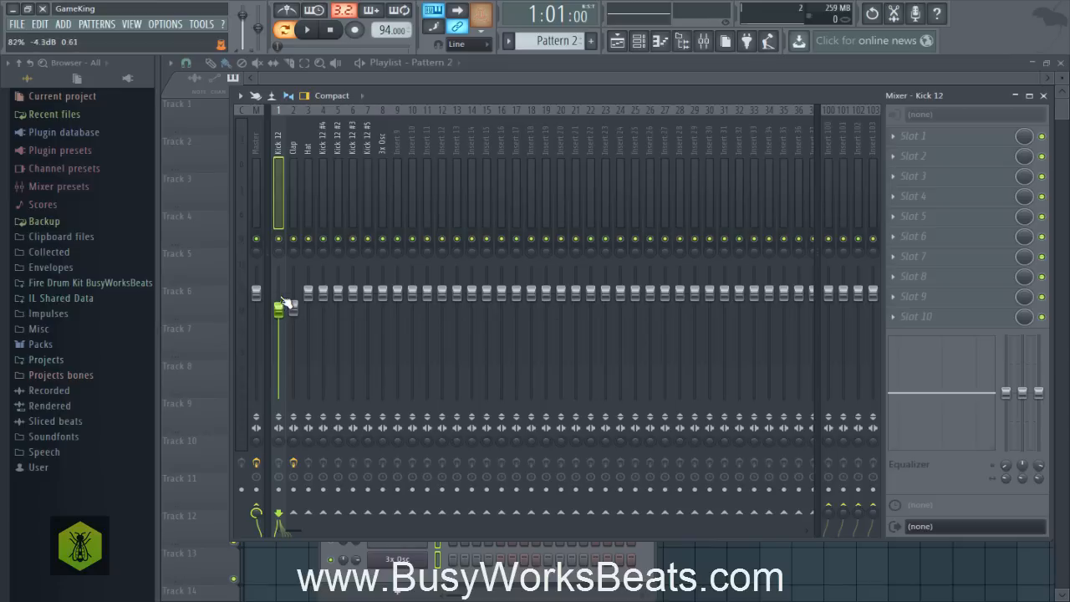
Move the Kick 12 volume fader up and down, including while Pattern 2 plays, and stop playback.
scroll(285, 303, up, 4)
scroll(285, 303, down, 6)
scroll(285, 303, up, 4)
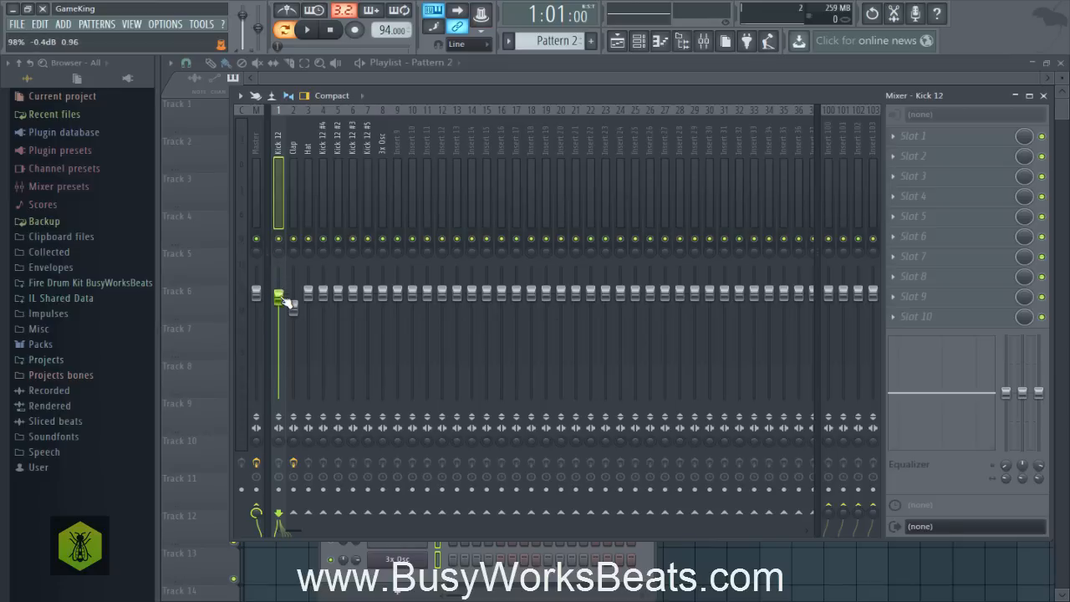
scroll(285, 303, down, 2)
scroll(290, 291, down, 2)
key(space)
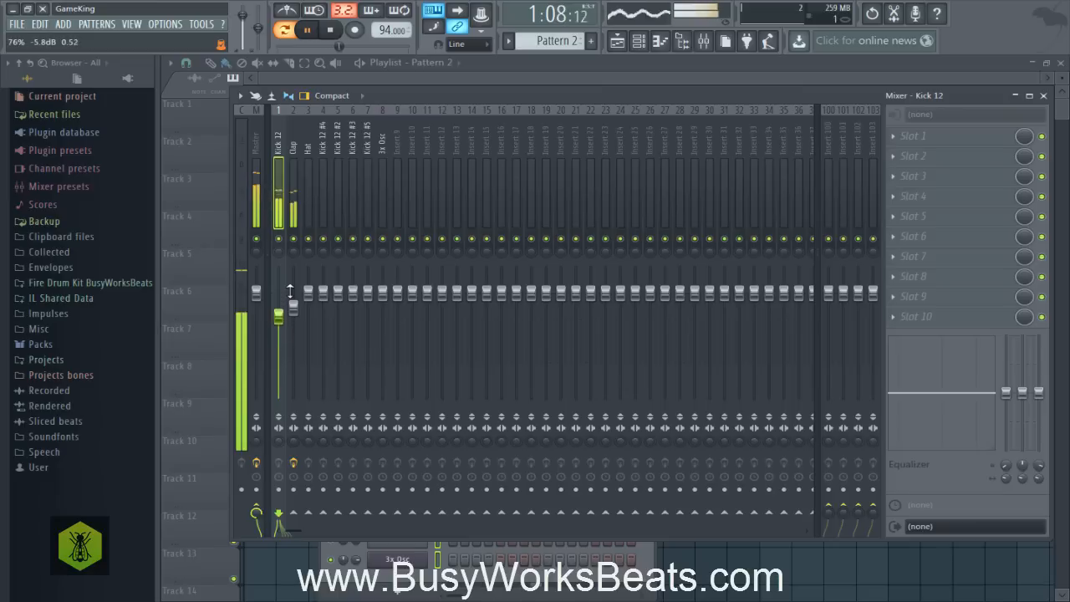
scroll(291, 291, up, 2)
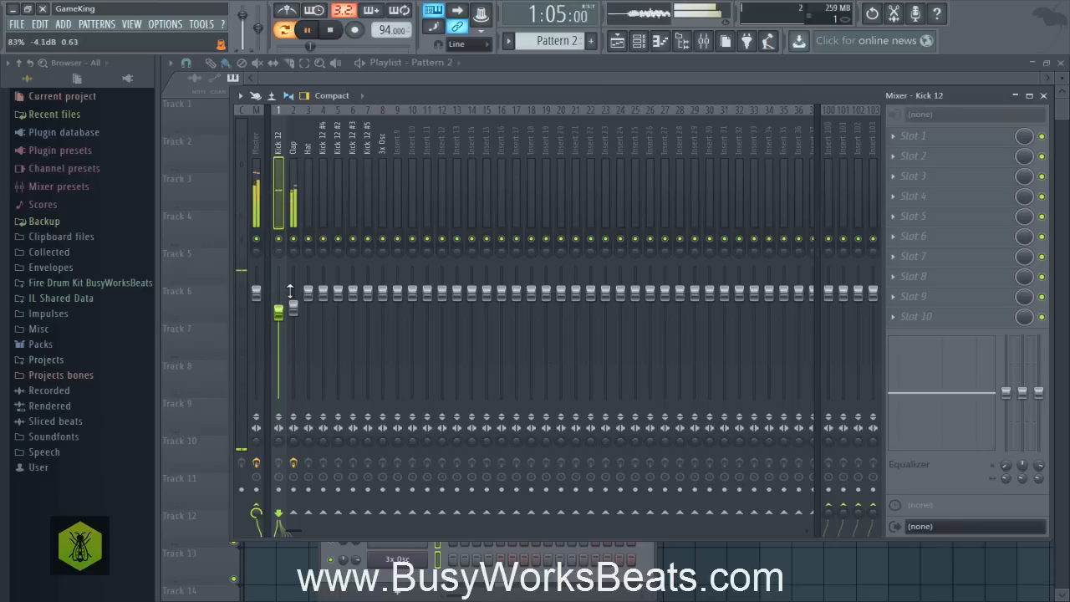
scroll(290, 291, down, 10)
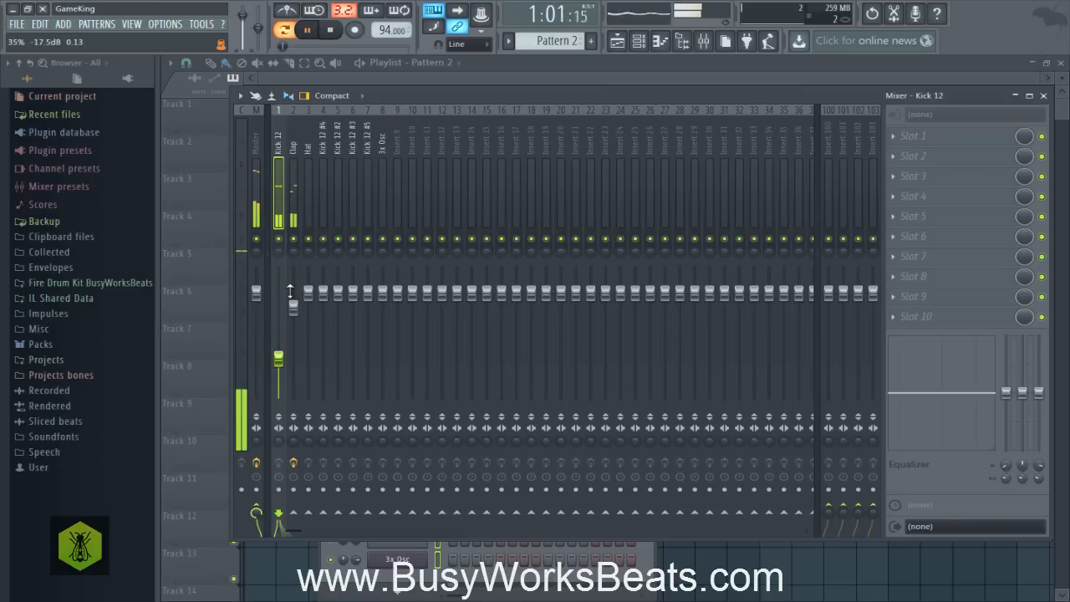
scroll(290, 291, up, 10)
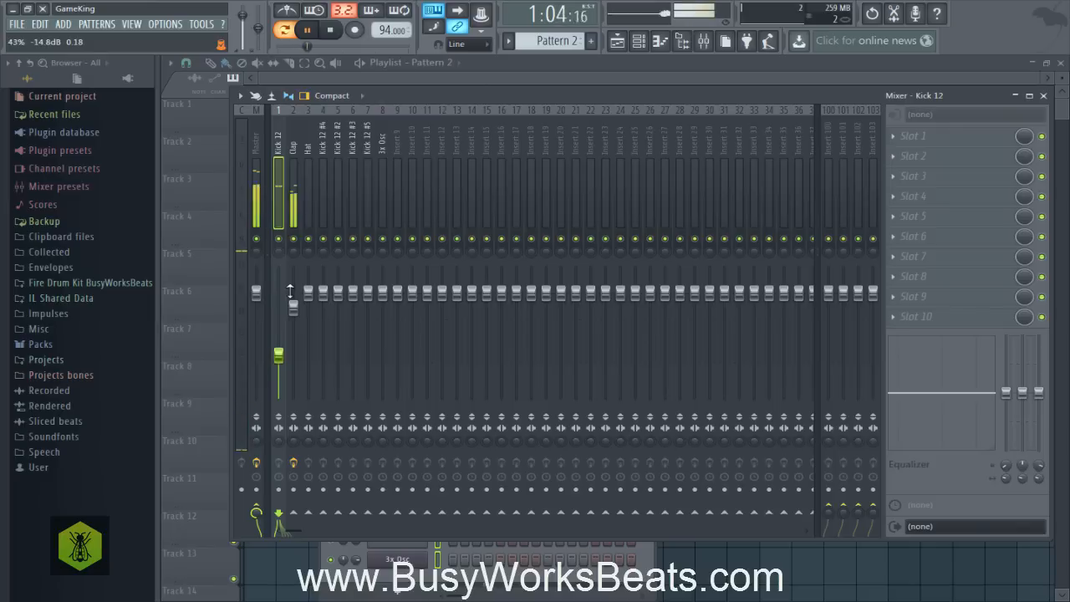
click(331, 31)
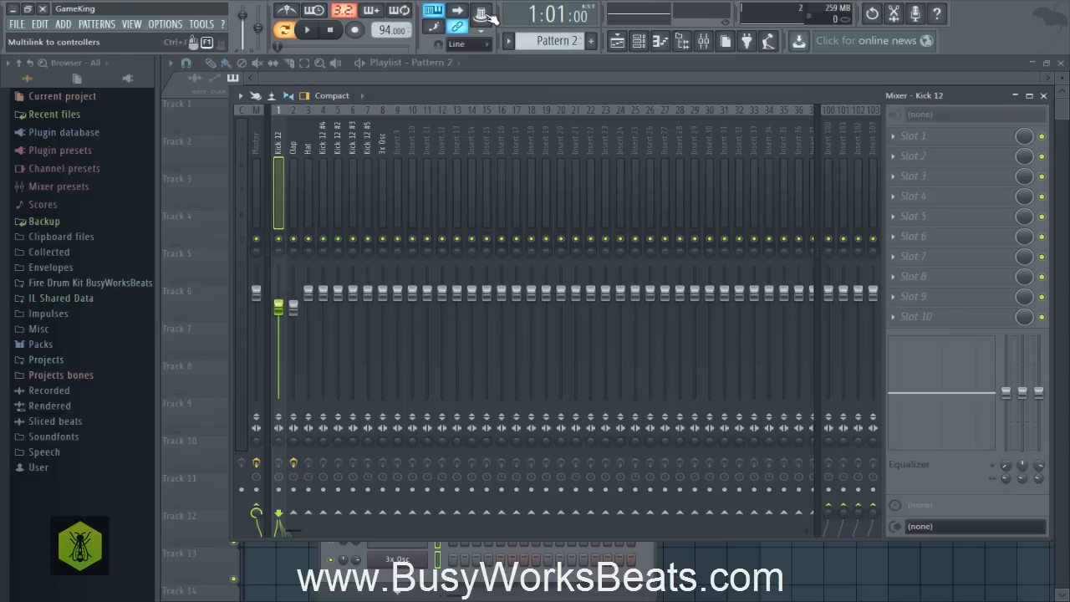
Link the Clap track's Fruity Delay 2 mix level with Multilink, turn it down, and play Pattern 2 briefly.
click(487, 14)
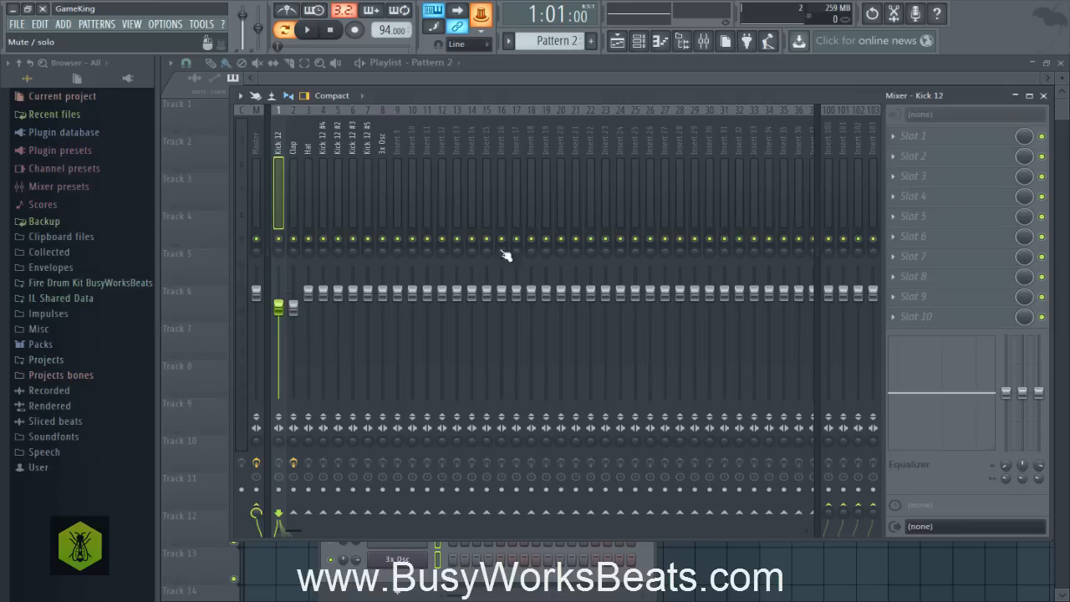
click(296, 138)
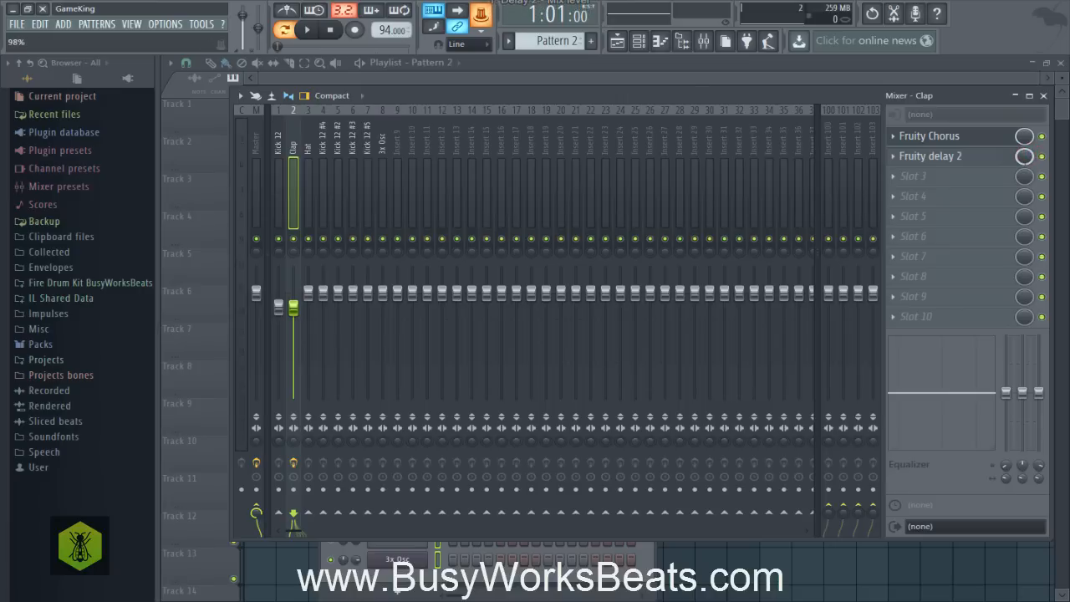
drag(1025, 156, 1024, 159)
mouse_move(1024, 156)
mouse_down()
mouse_move(1024, 168)
mouse_move(1025, 155)
mouse_up()
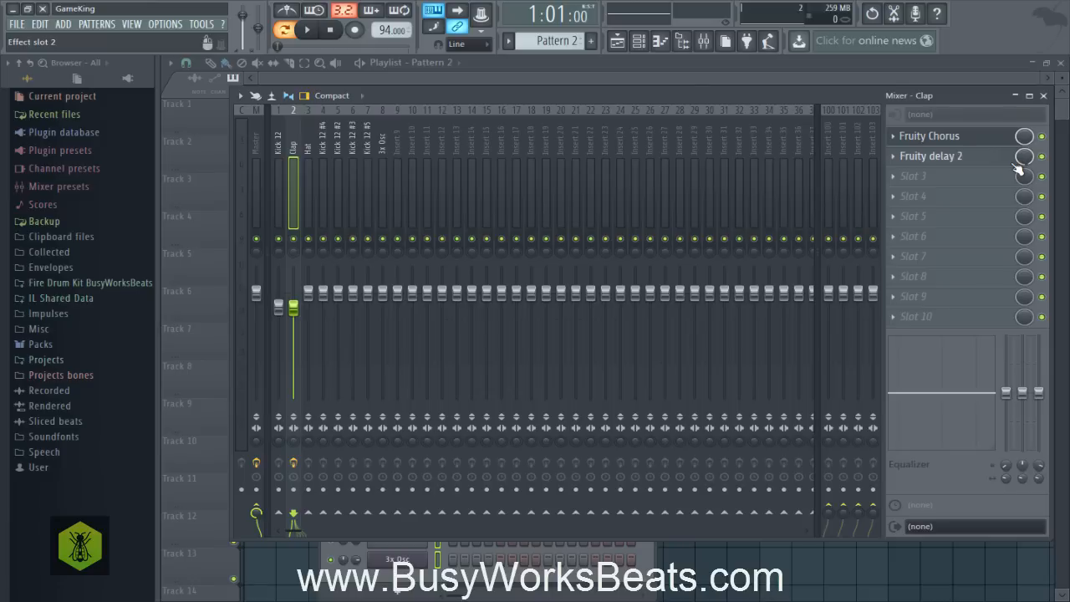
drag(1019, 165, 1018, 166)
key(space)
key(space)
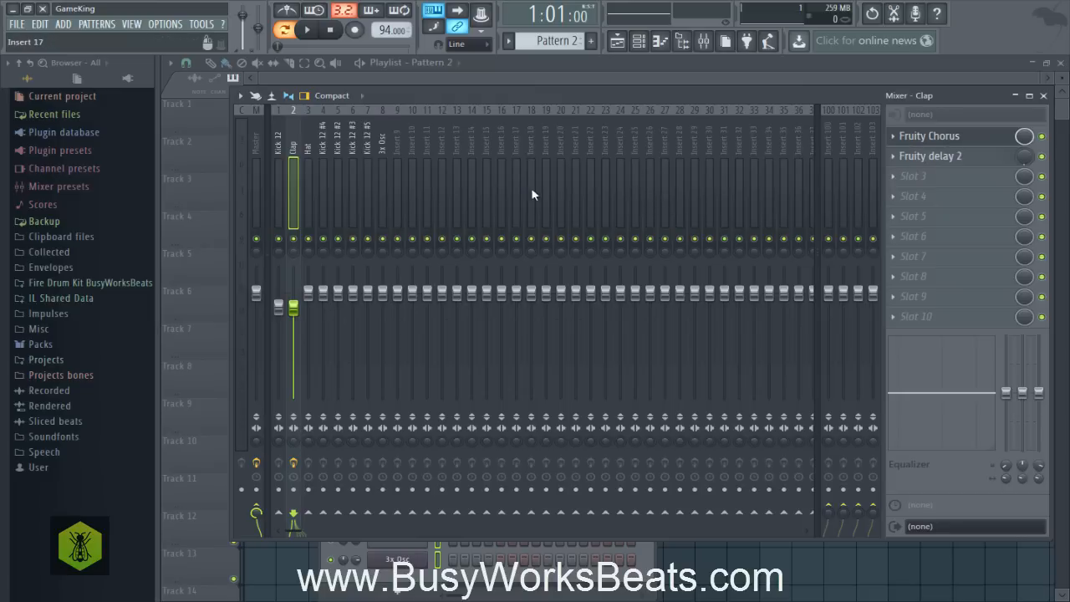
View the remote control settings for the Kick 12 volume fader through Multilink, close them, and reselect the Clap track.
click(281, 143)
click(298, 144)
click(482, 15)
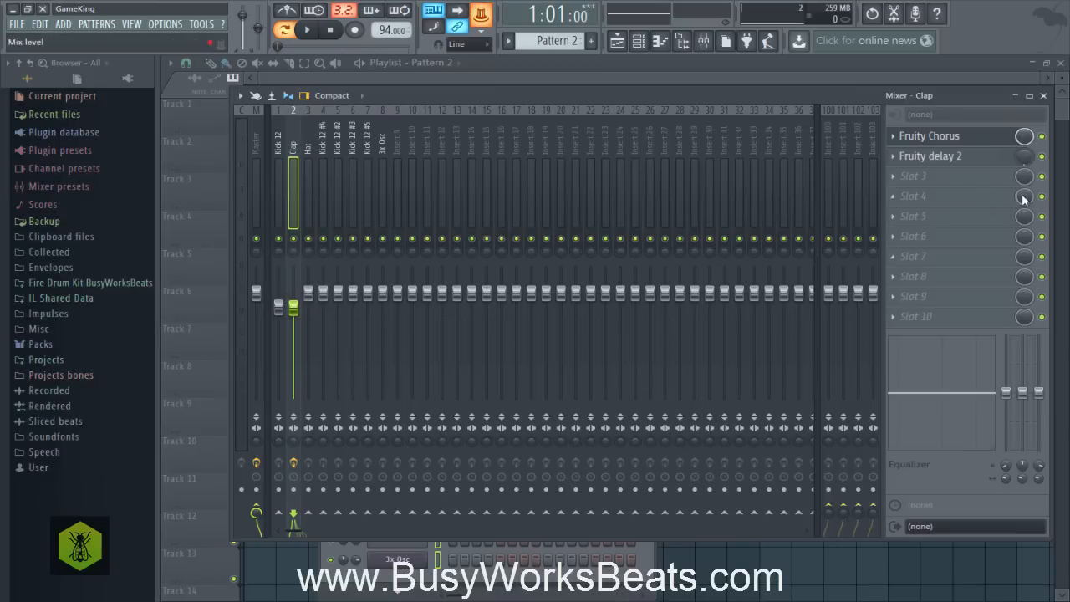
click(278, 312)
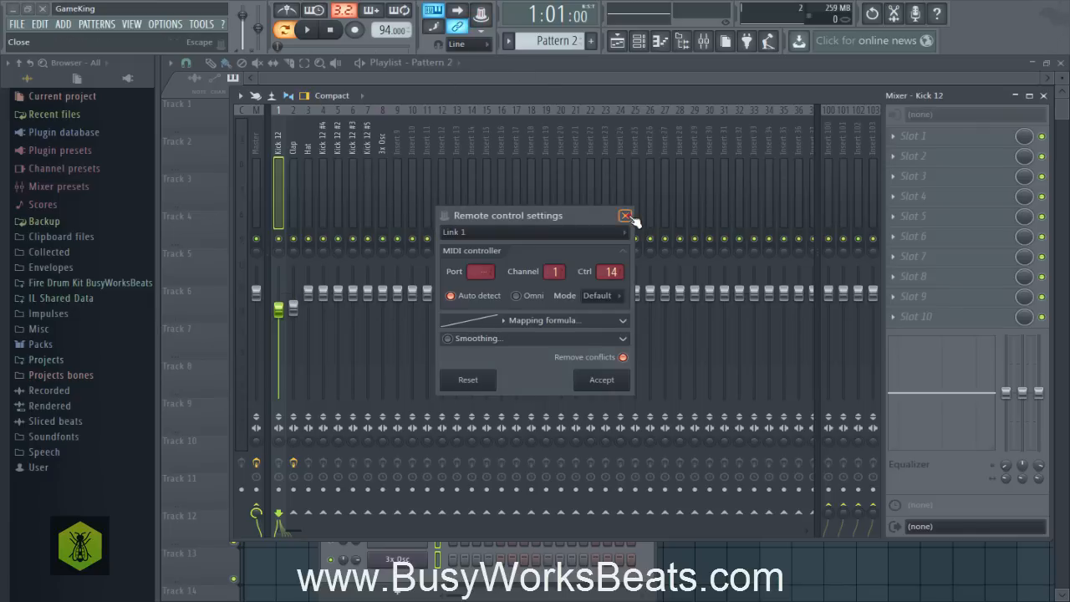
click(625, 216)
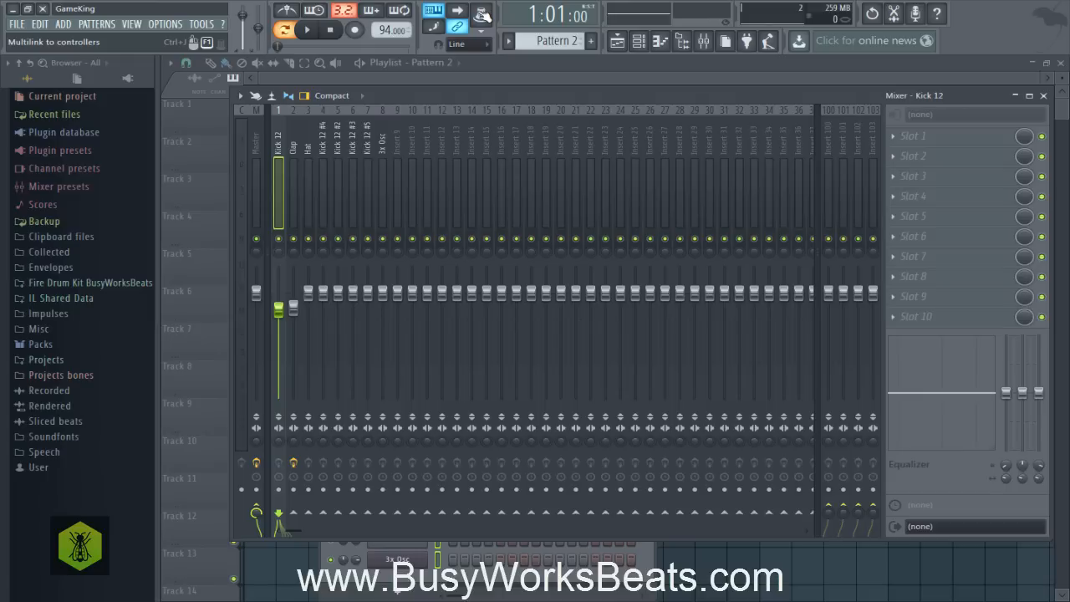
click(294, 142)
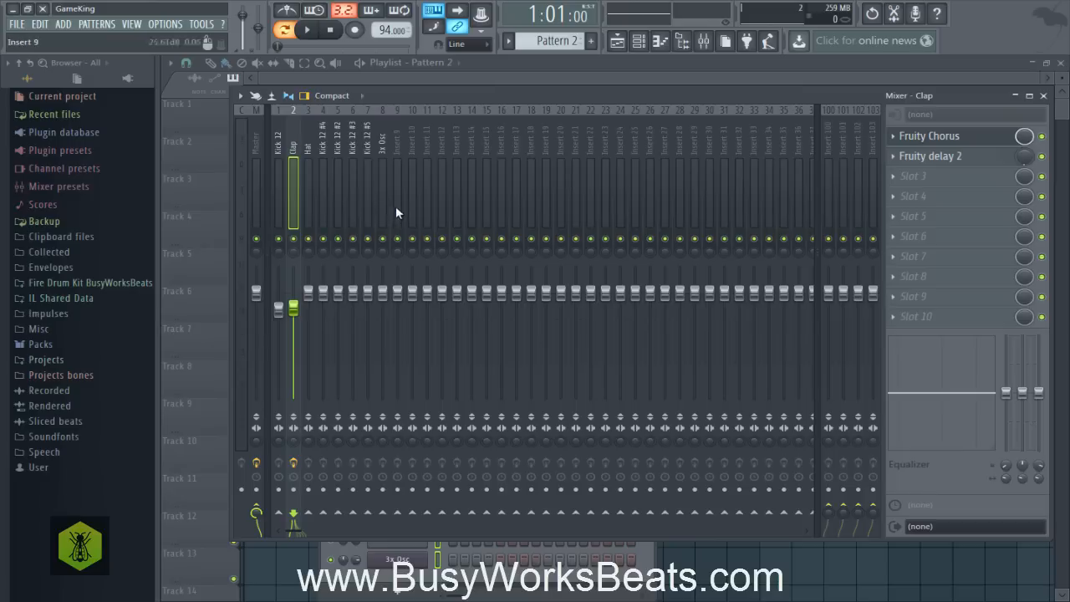
Expand the Fire Drum Kit BusyWorksBeats folder in the browser and open its FX subfolder.
click(99, 285)
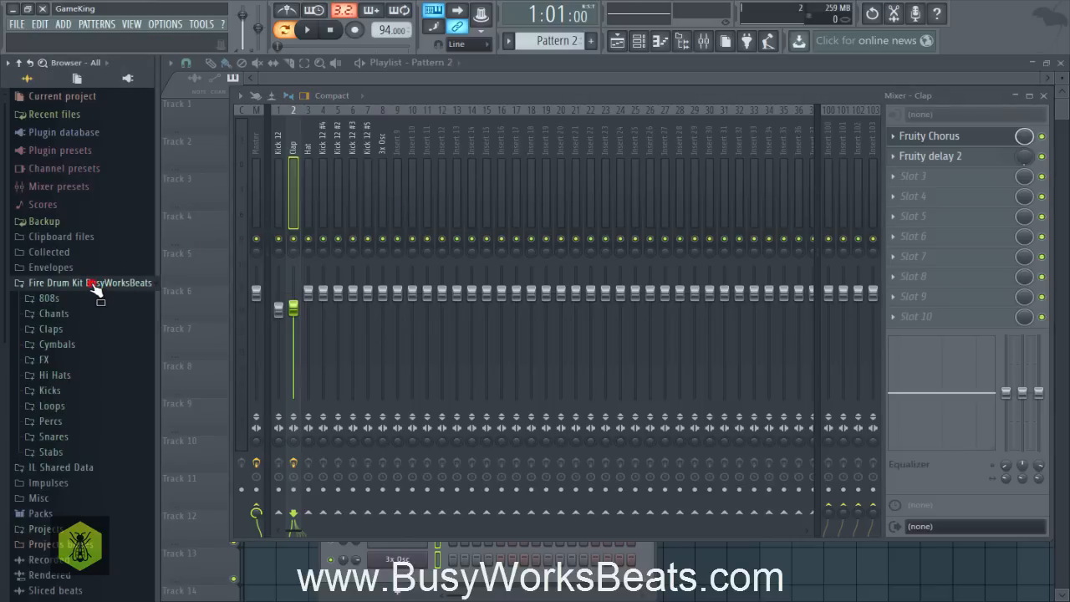
click(91, 285)
click(95, 286)
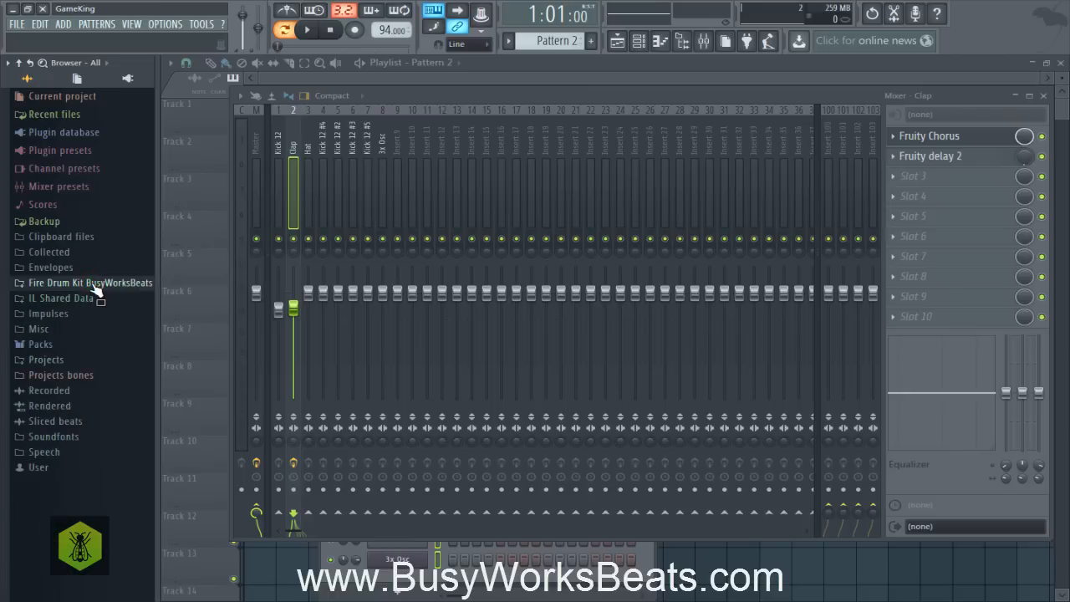
click(89, 285)
click(70, 363)
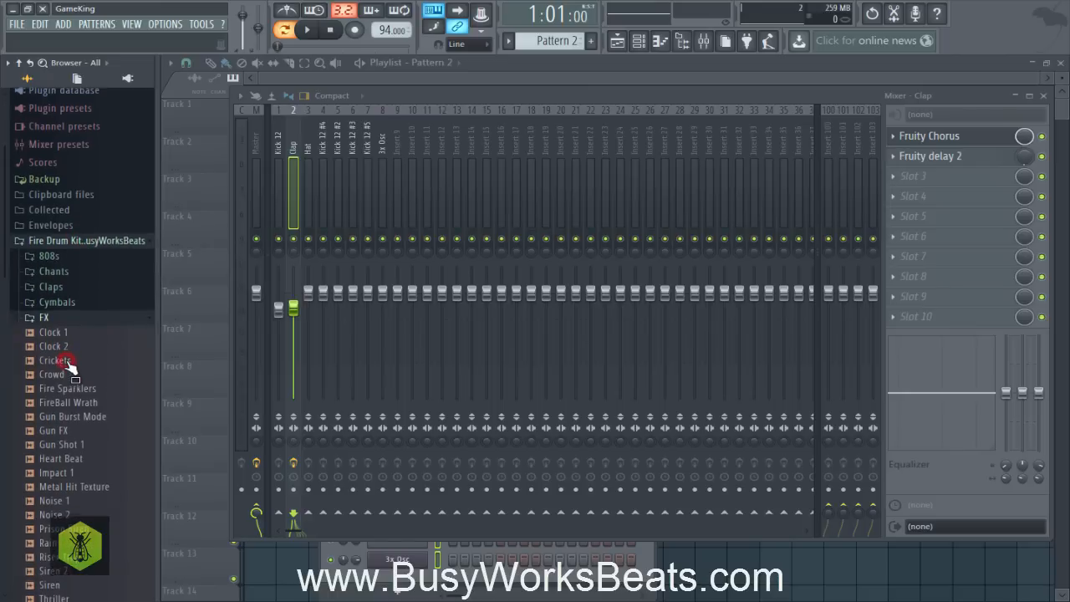
scroll(74, 368, down, 2)
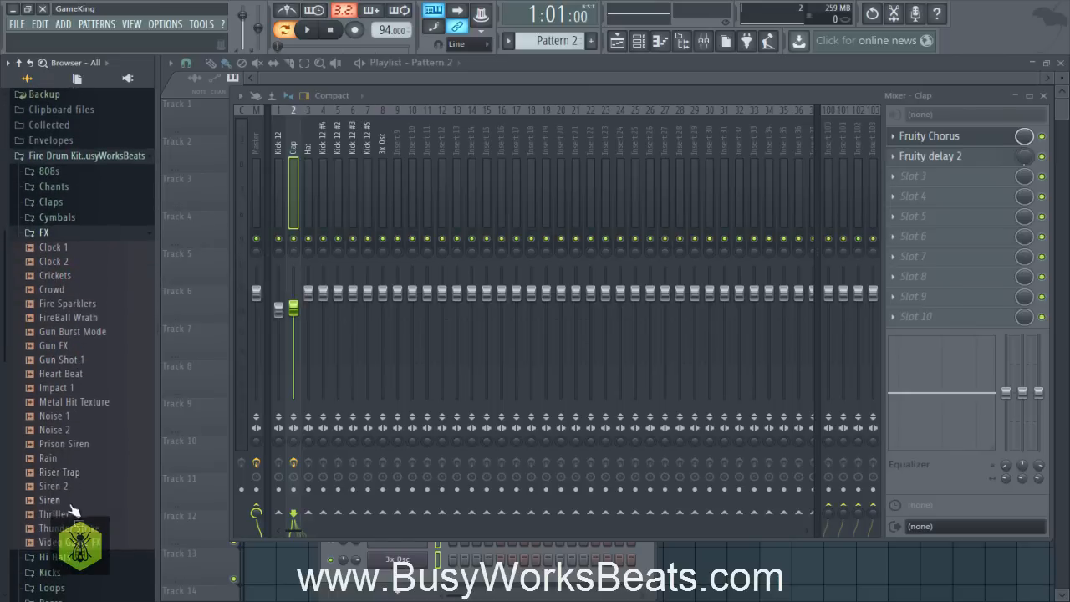
Preview the Rain sample from the drum kit's FX folder.
click(57, 460)
drag(59, 460, 56, 458)
drag(56, 458, 75, 444)
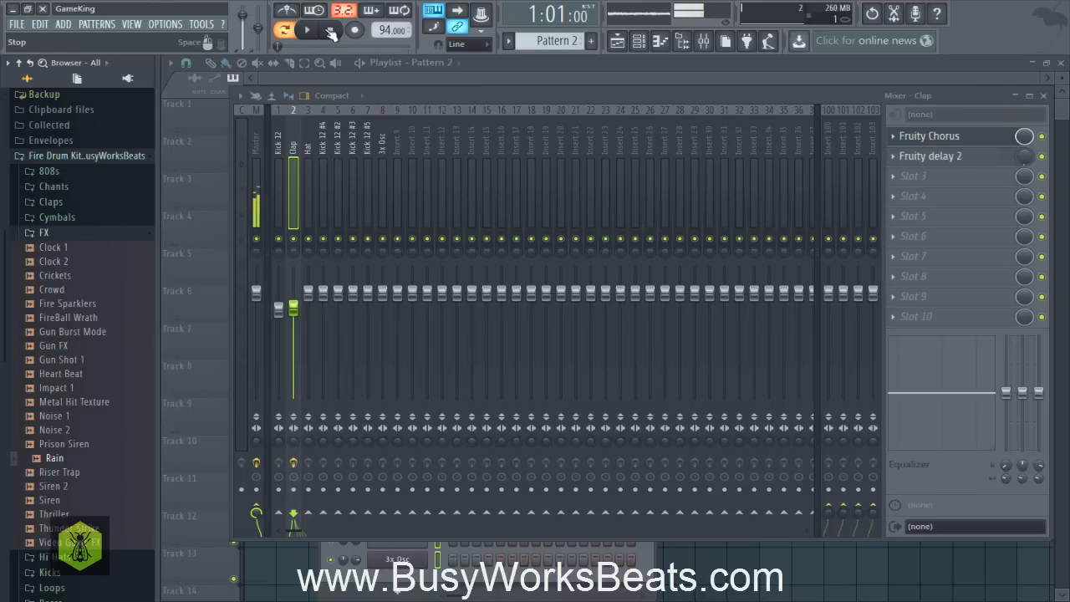
drag(47, 459, 64, 465)
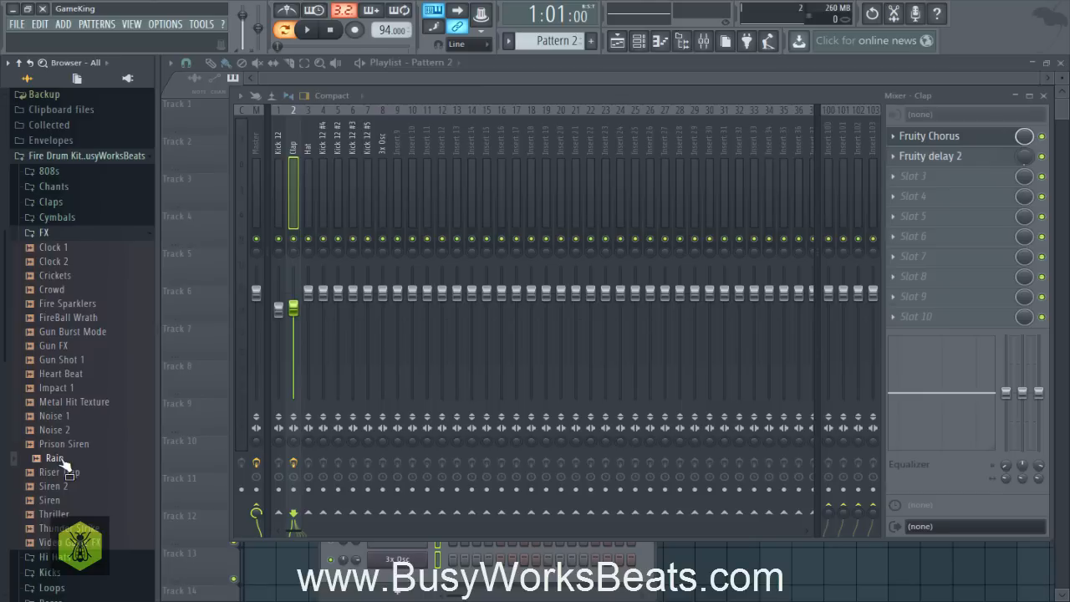
Review the file options for the Rain sample, such as opening it in a new channel, and dismiss them.
right_click(61, 459)
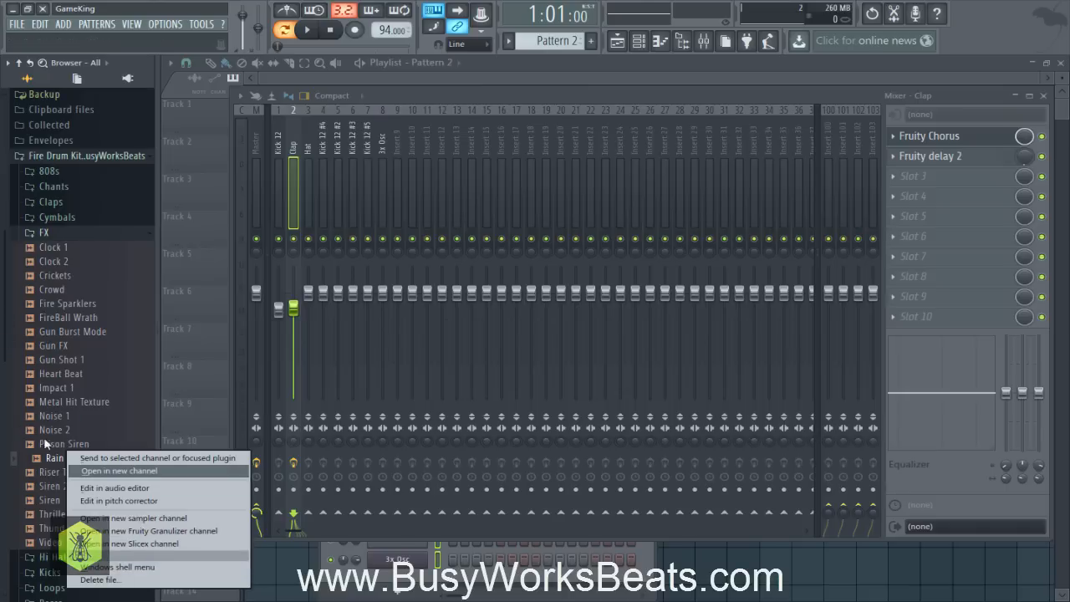
click(4, 307)
drag(4, 308, 4, 311)
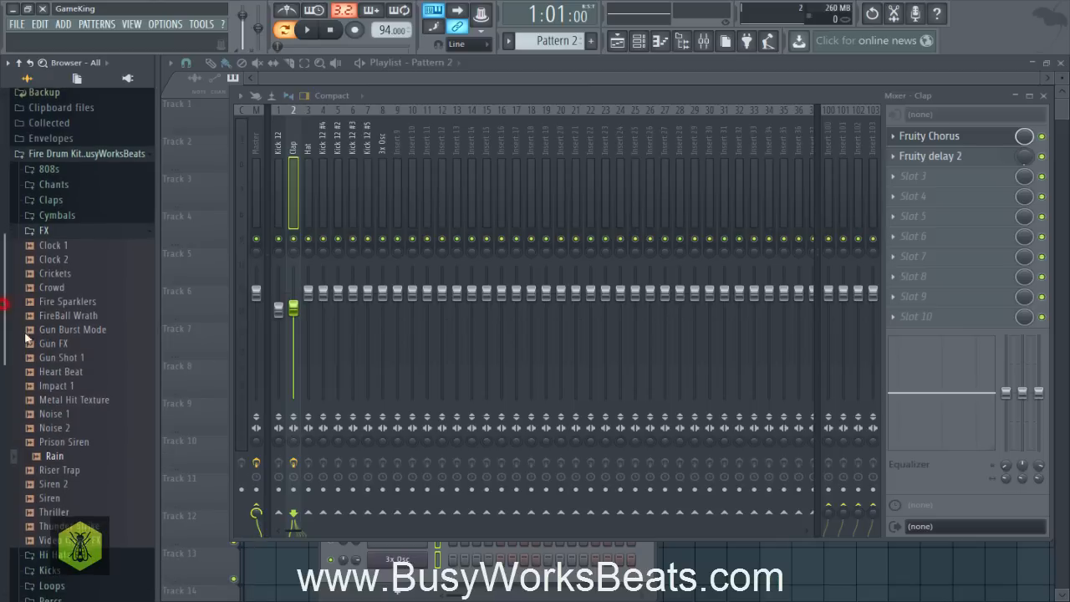
right_click(64, 452)
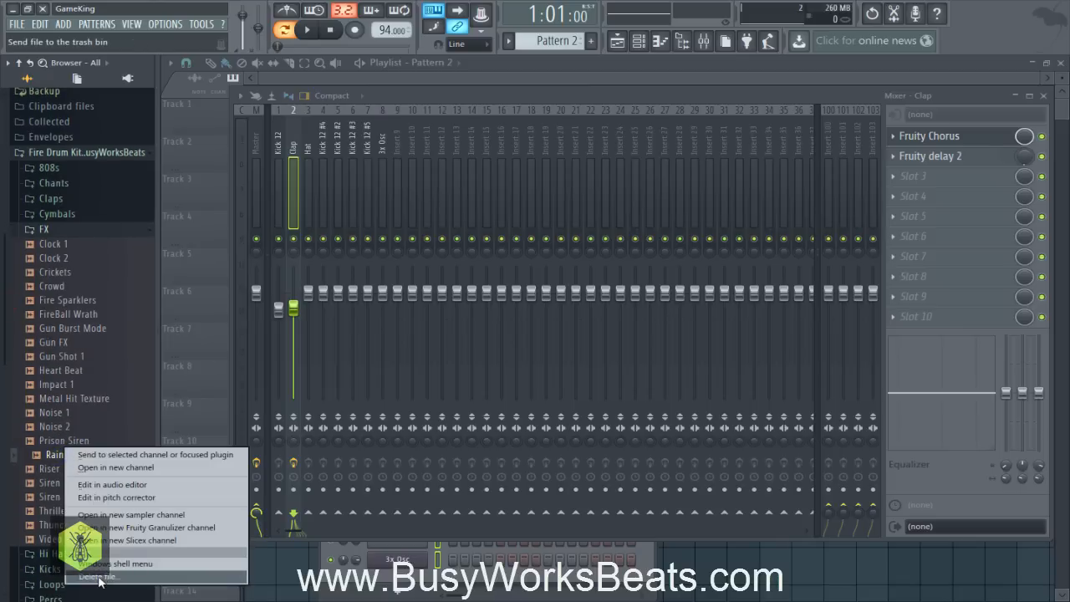
drag(3, 338, 3, 347)
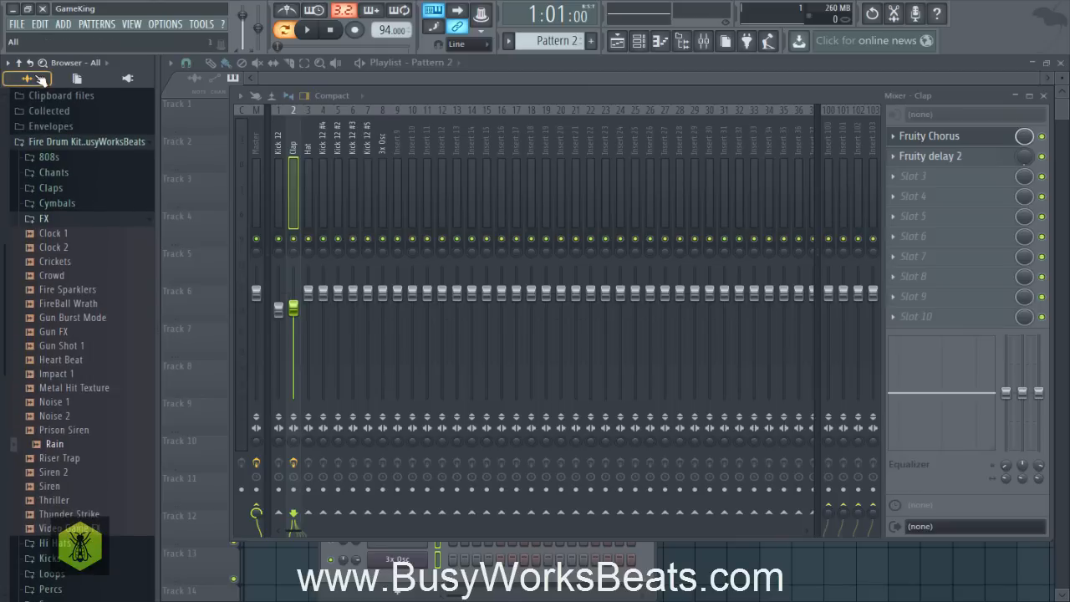
Review the file options for the Noise 2 sample in the FX folder and dismiss them.
right_click(74, 413)
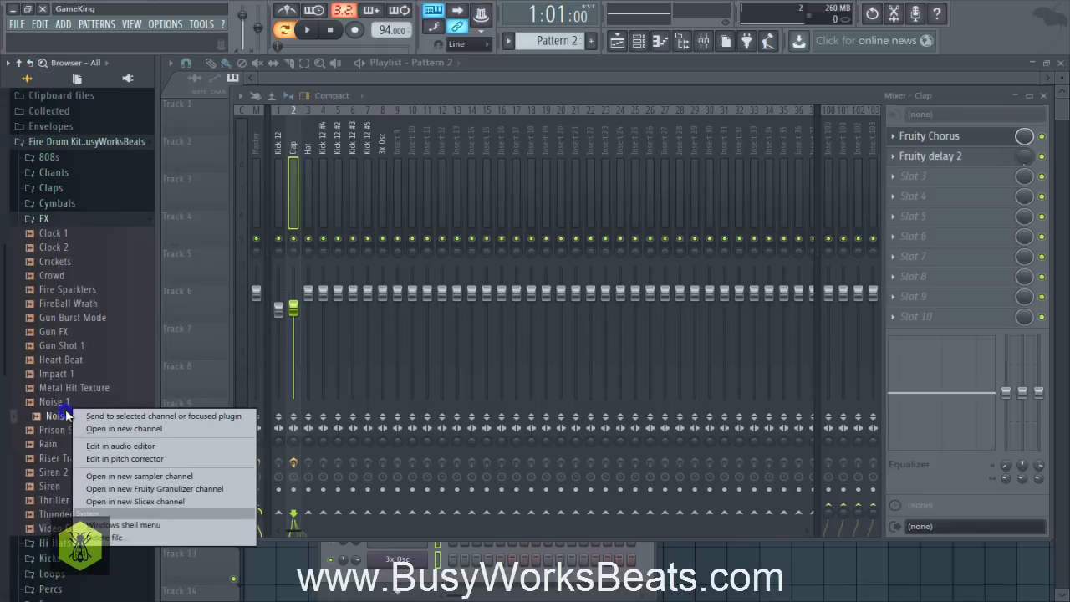
scroll(2, 387, down, 3)
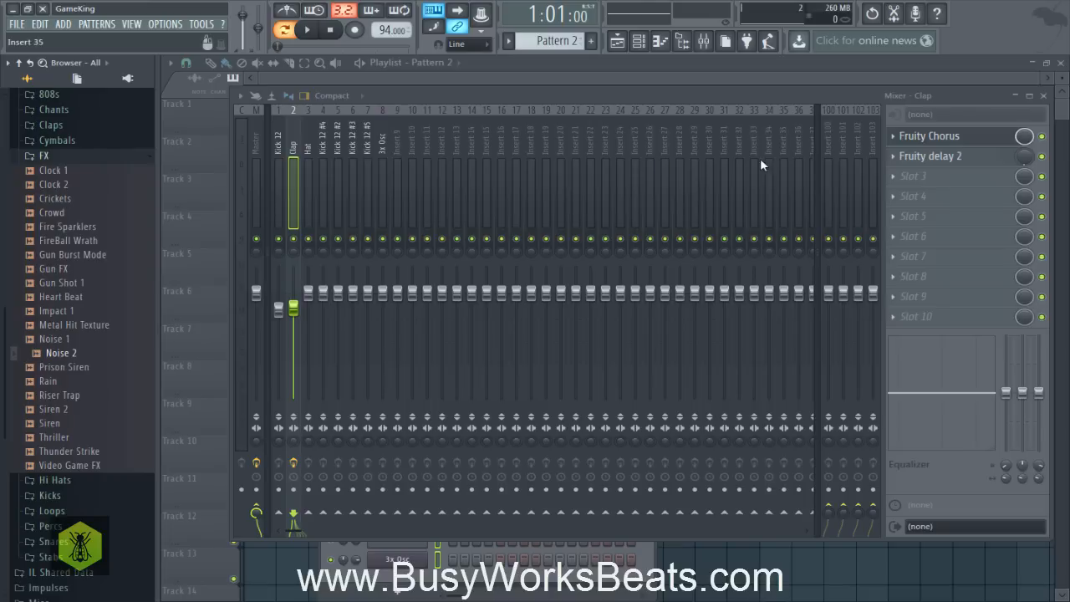
click(626, 46)
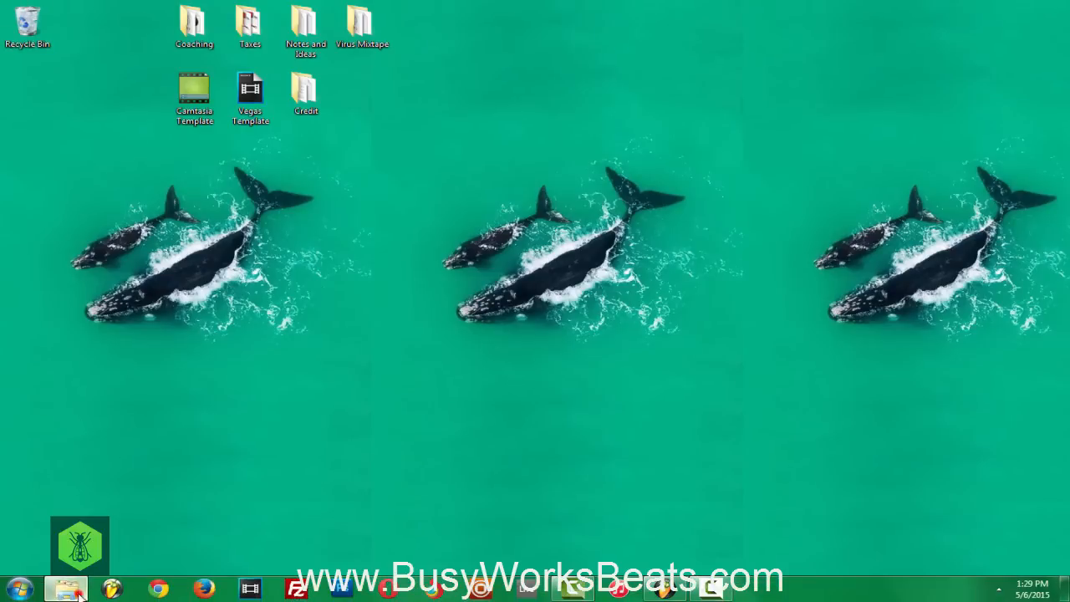
Switch to Windows Explorer's Ultimate Producer Bundle 2 folder and resize the FL Studio window so both are visible side by side.
click(66, 588)
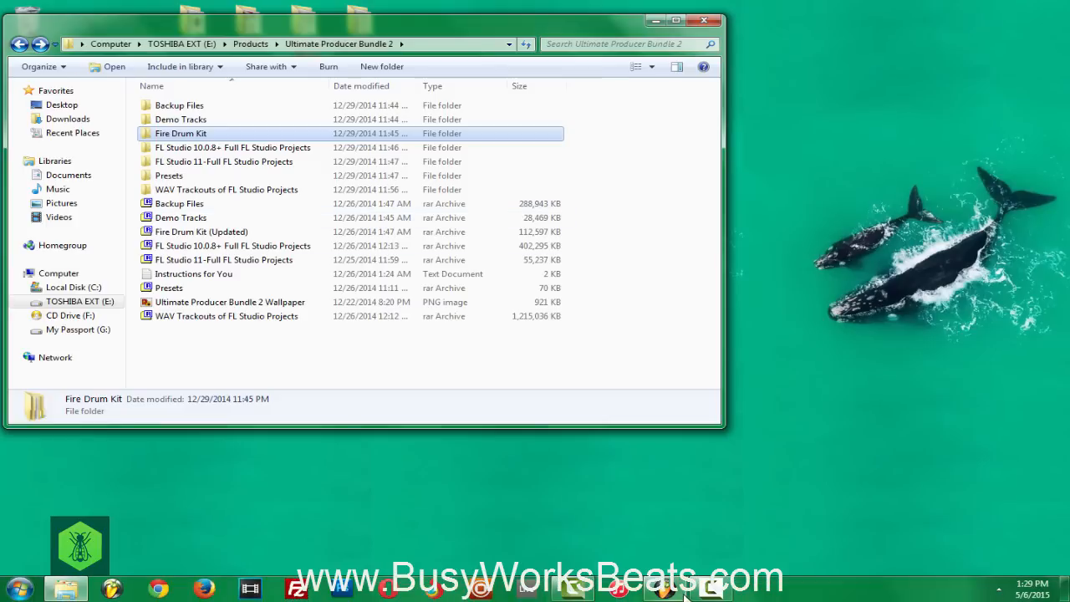
mouse_move(679, 590)
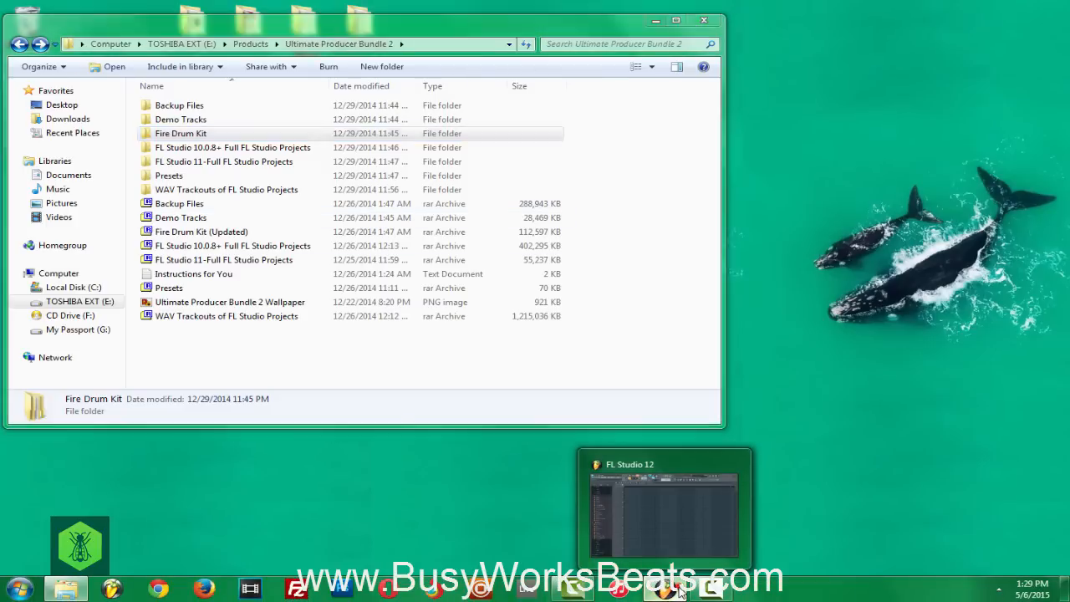
click(681, 590)
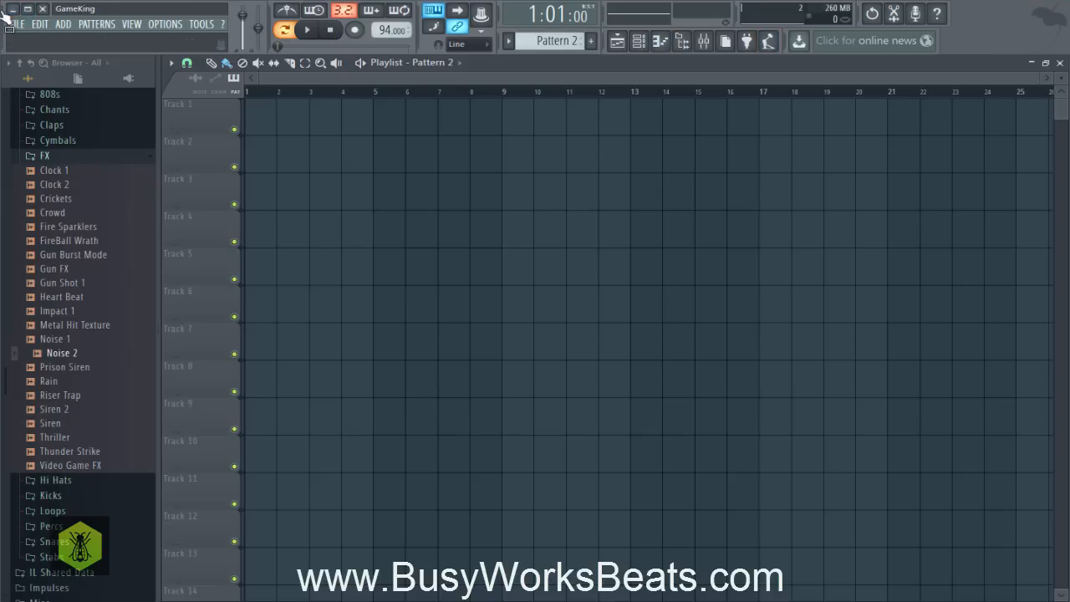
drag(2, 593, 519, 535)
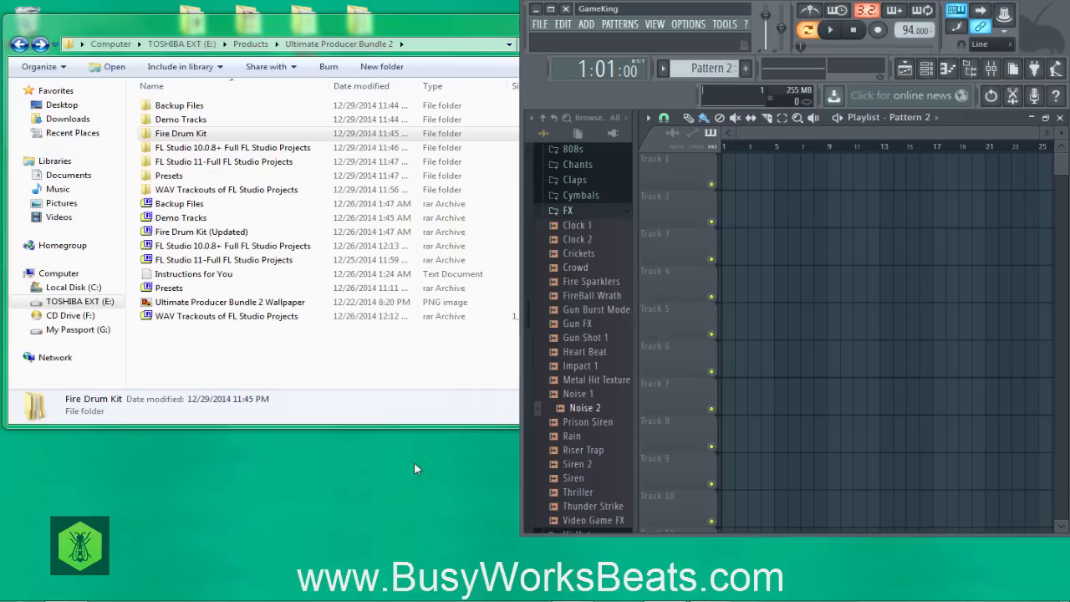
Open the Loops subfolder of the Fire Drum Kit folder in Windows Explorer.
double_click(183, 134)
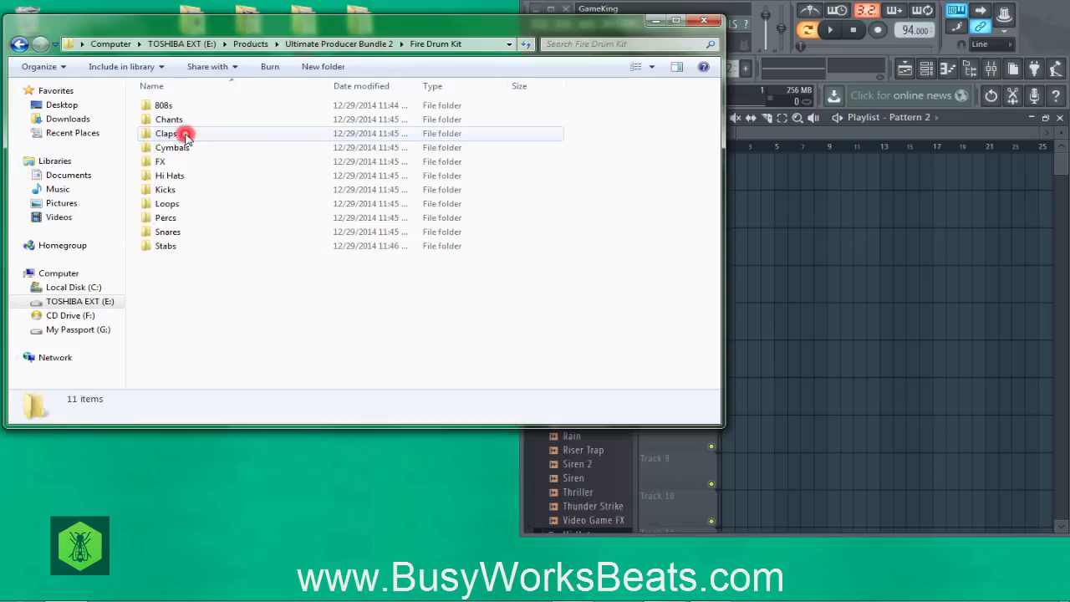
double_click(191, 205)
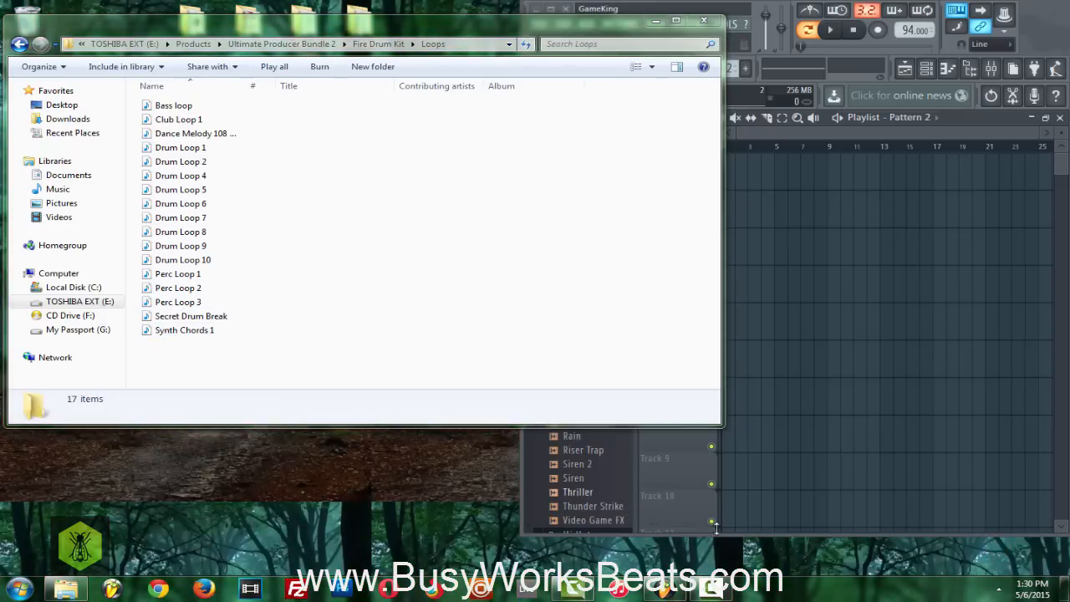
click(251, 408)
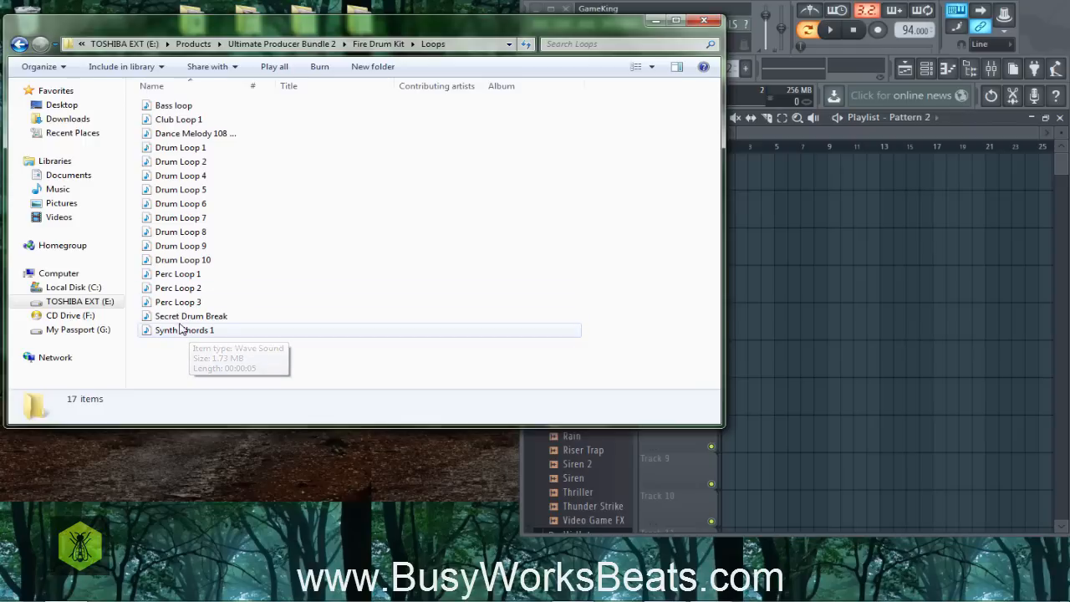
Place the Synth Chords 1 loop from Explorer at bar 1 of playlist Track 1 and audition it in song mode.
drag(180, 329, 729, 151)
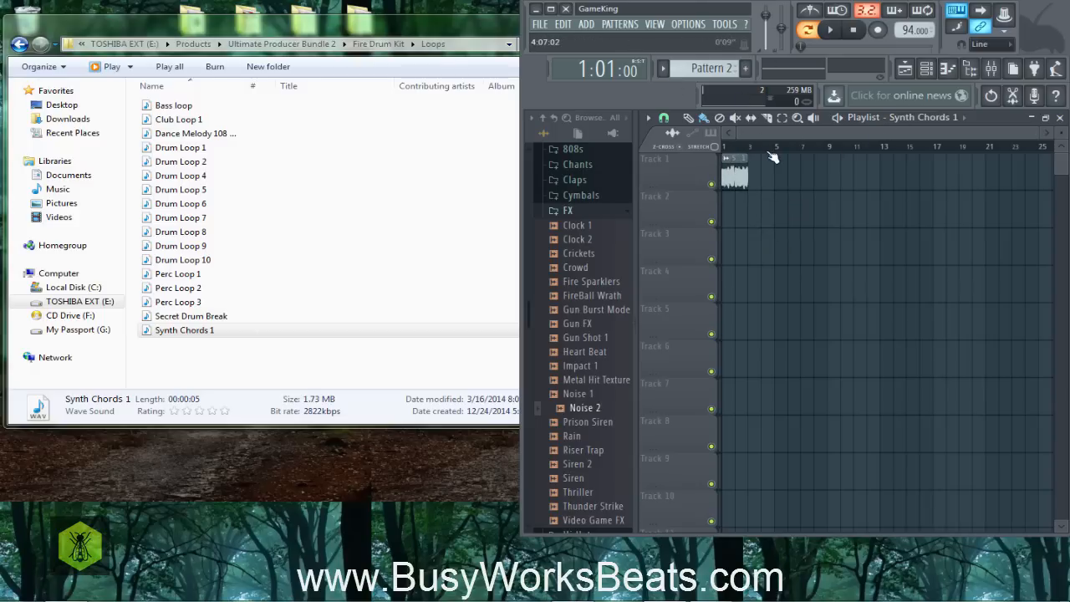
click(830, 31)
click(808, 31)
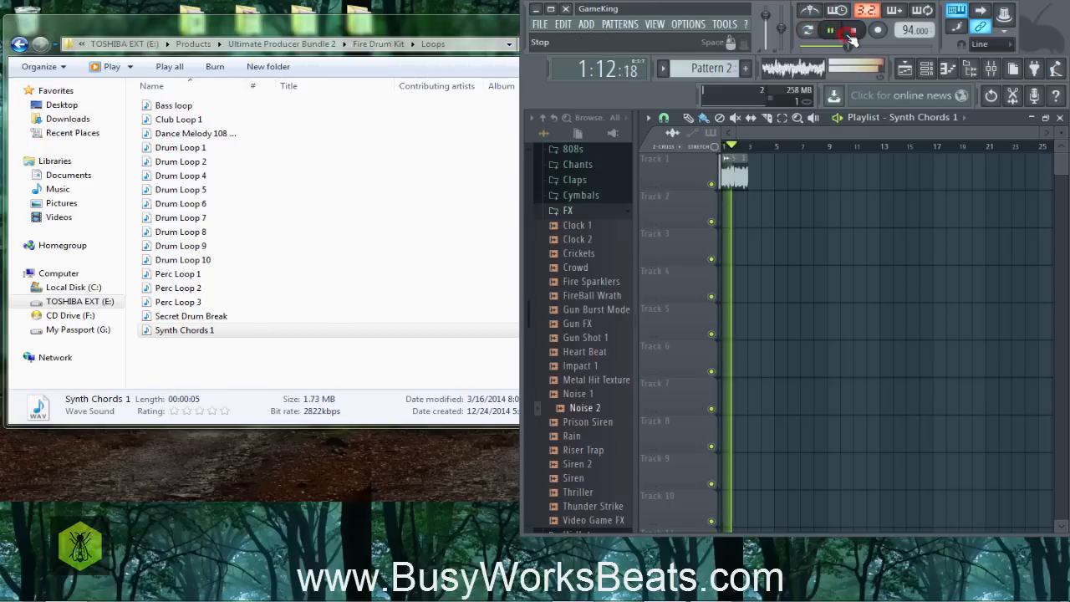
click(853, 31)
Delete the Synth Chords 1 clip from Track 1 and return to a maximized FL Studio window with Explorer closed.
right_click(739, 178)
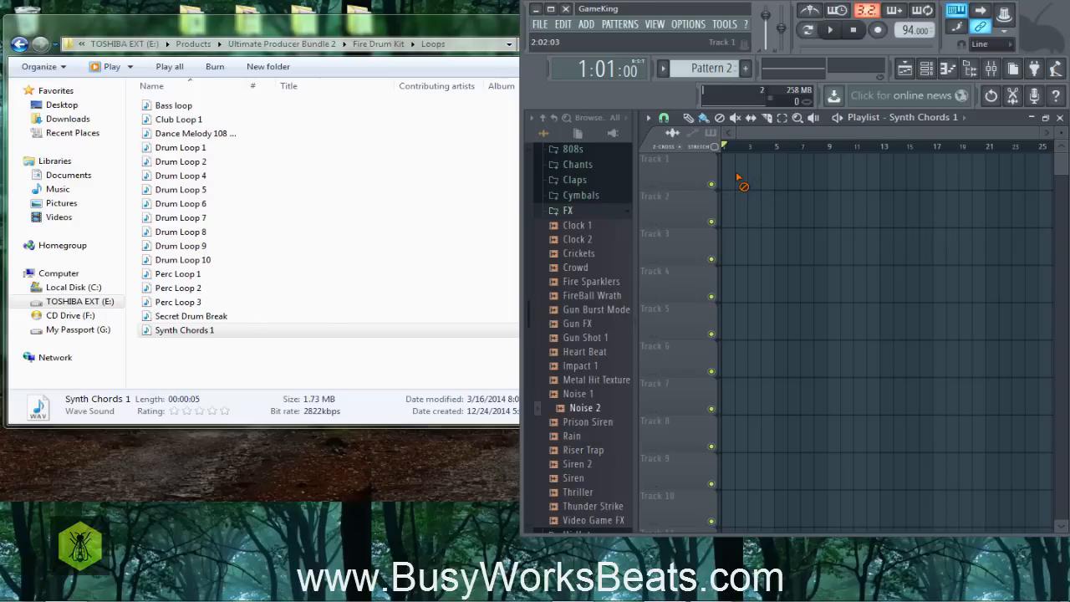
click(411, 35)
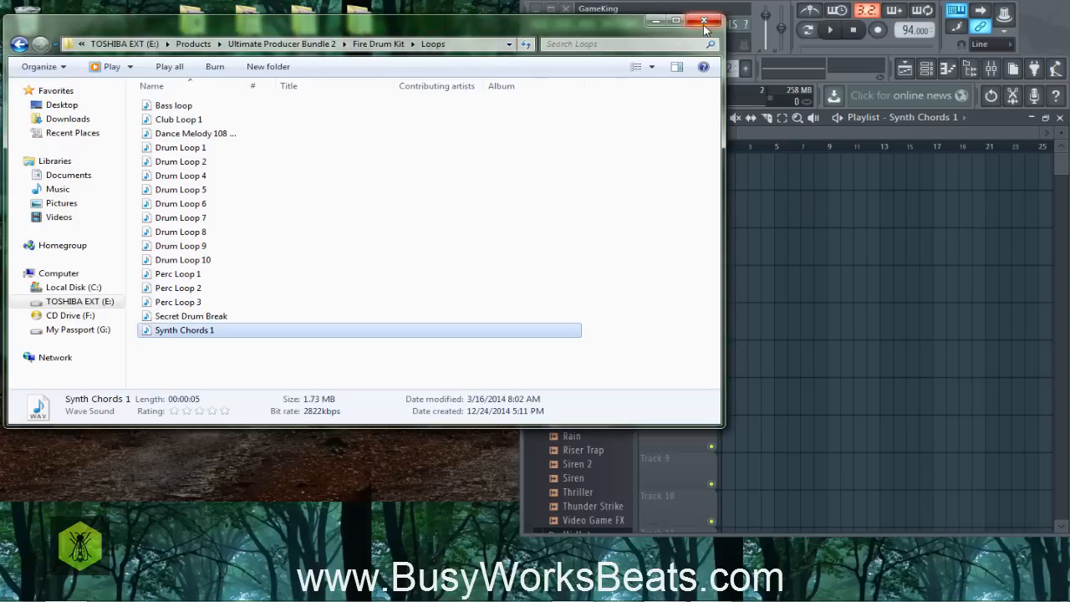
click(704, 24)
click(552, 9)
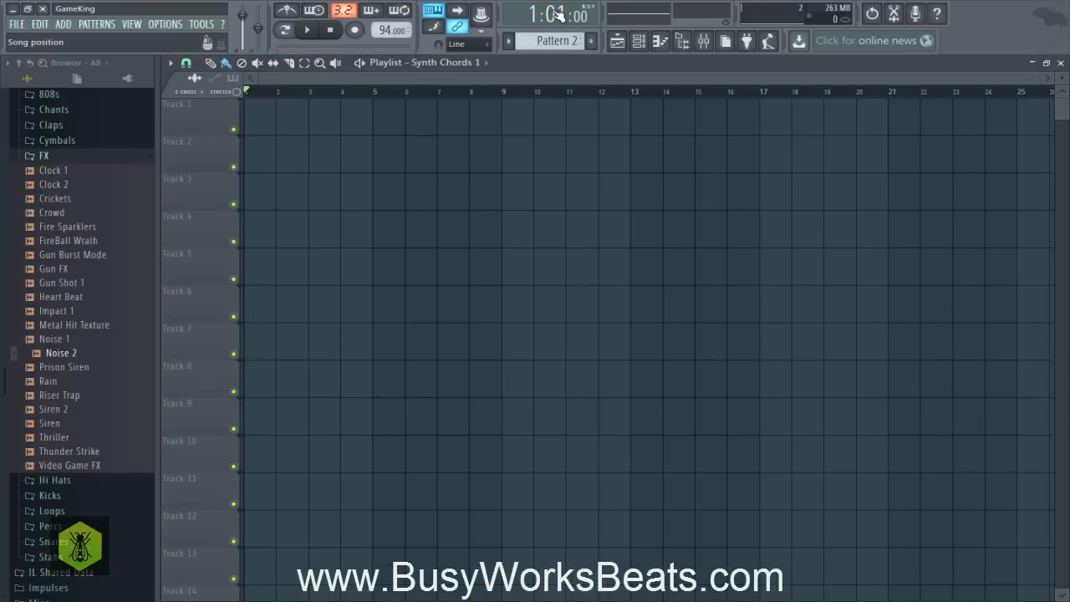
View the browser extra search folders in the file settings and close the settings window.
click(173, 24)
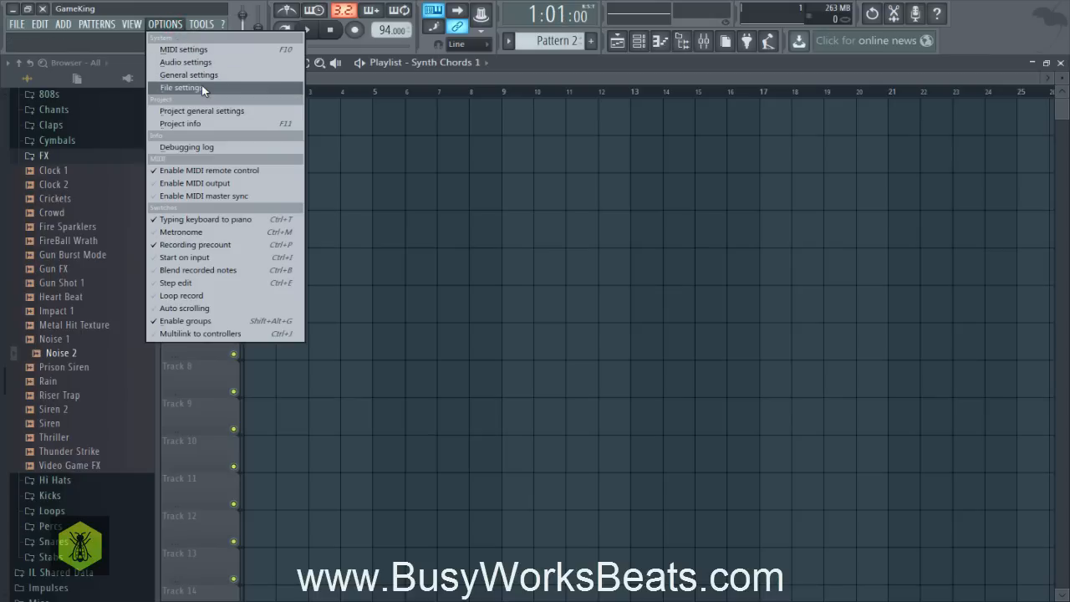
click(181, 86)
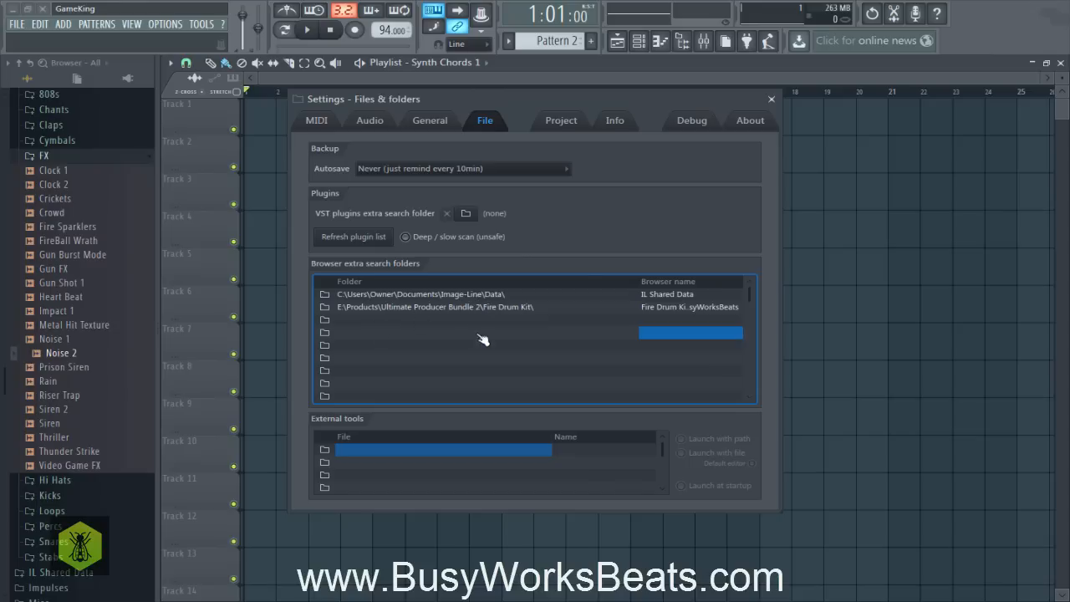
click(771, 99)
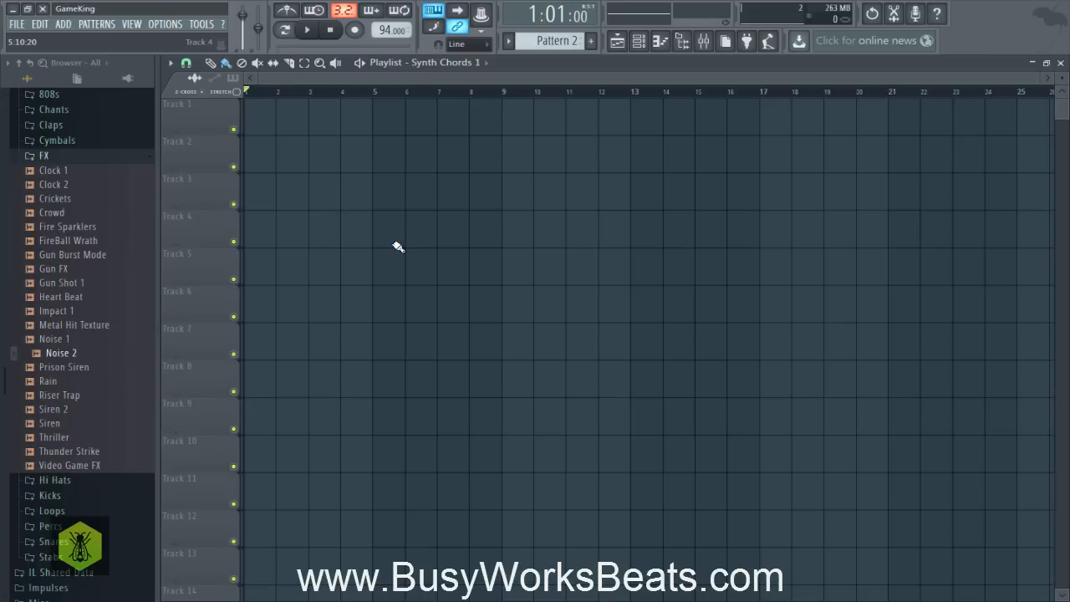
Look through the instruments that can be added as a new channel and dismiss the list.
click(64, 23)
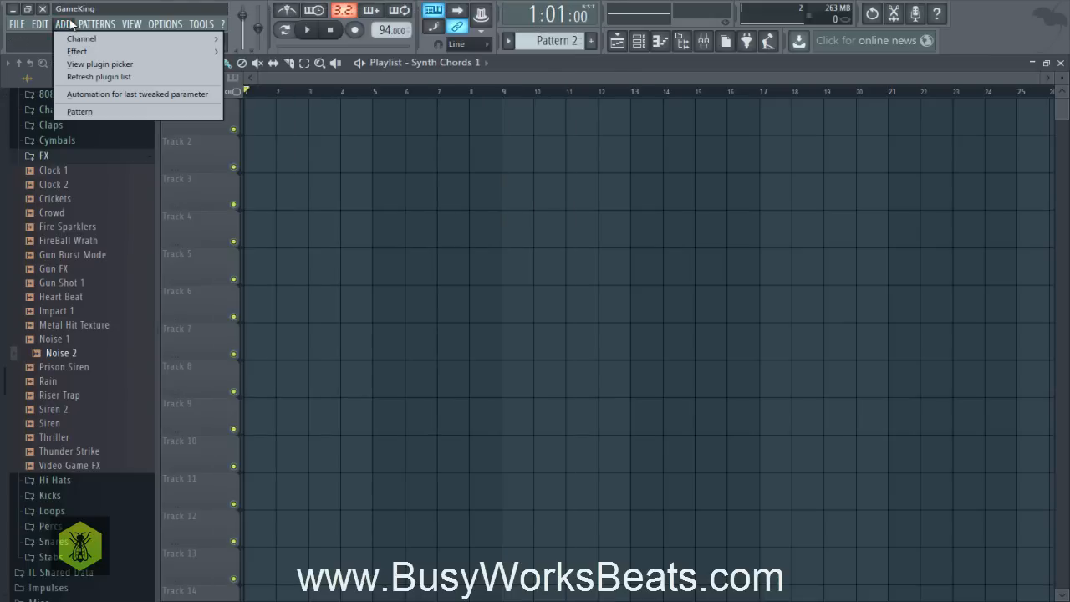
mouse_move(97, 25)
mouse_move(64, 23)
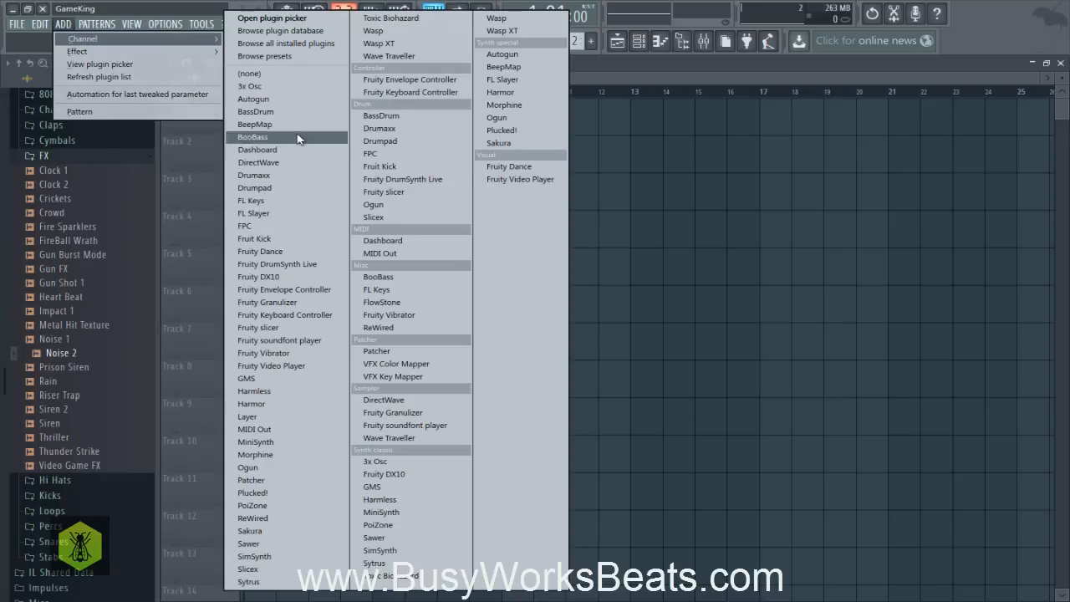
click(757, 216)
Show the channel rack and move it up toward the middle of the playlist.
click(637, 40)
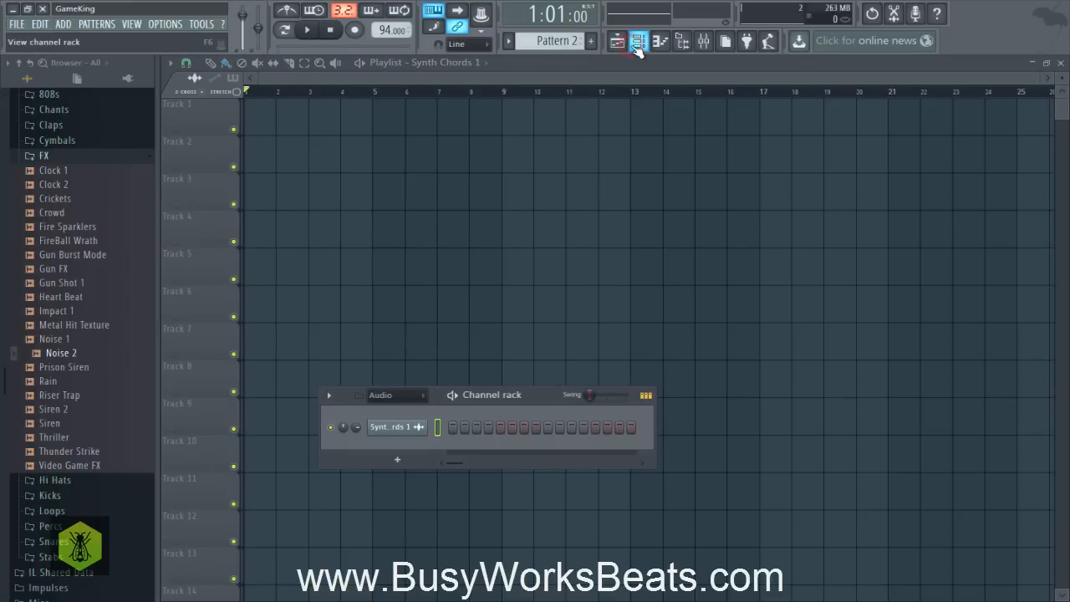
click(642, 44)
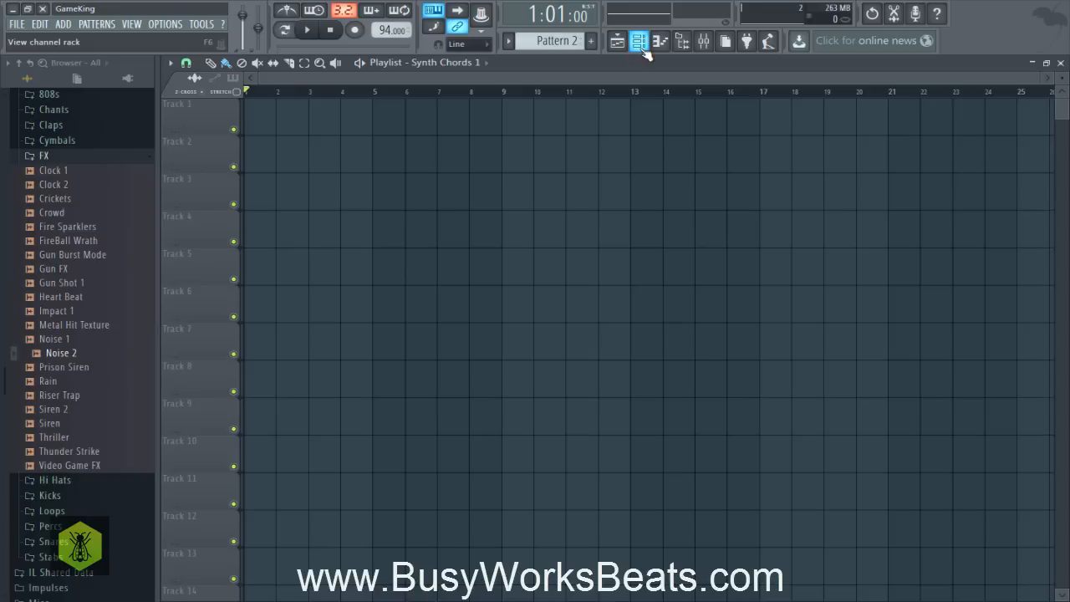
click(643, 48)
drag(544, 400, 587, 236)
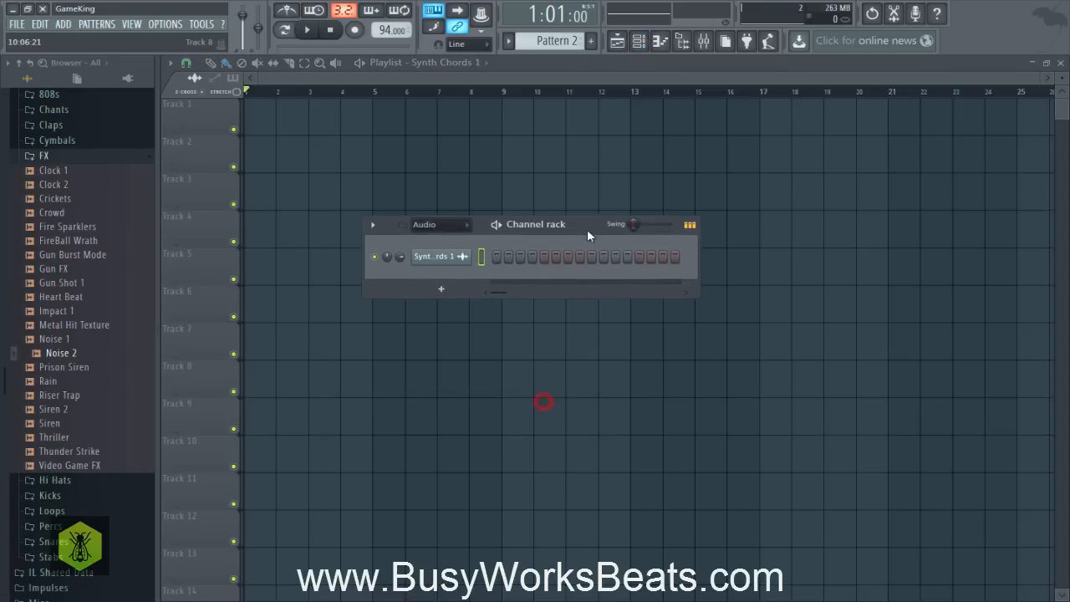
click(583, 227)
click(583, 226)
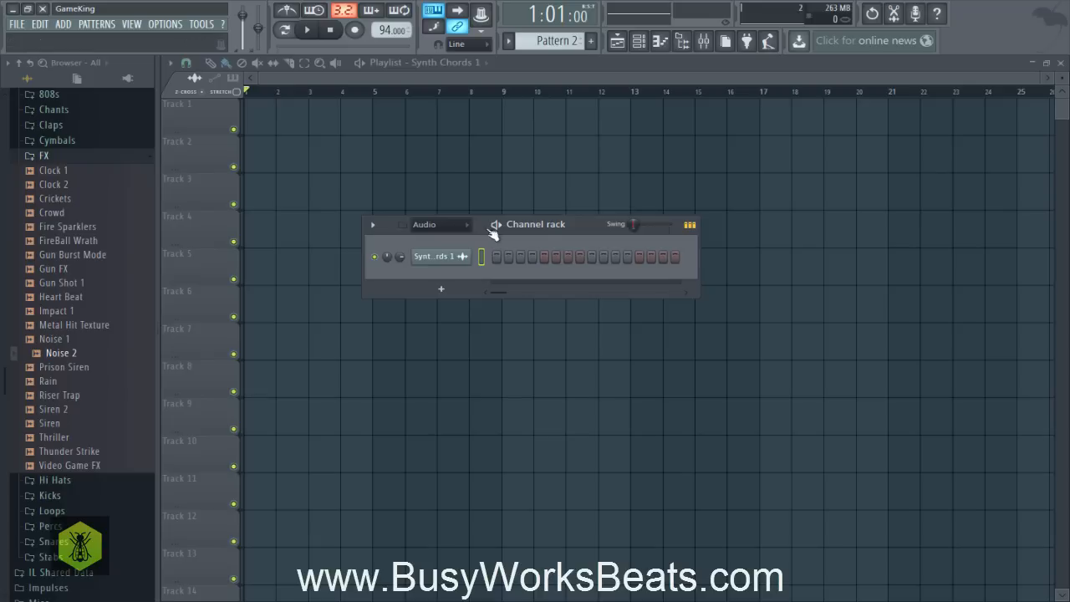
Switch from Pattern 2 to Pattern 1 with the channel rack displayed.
click(639, 42)
scroll(552, 40, up, 1)
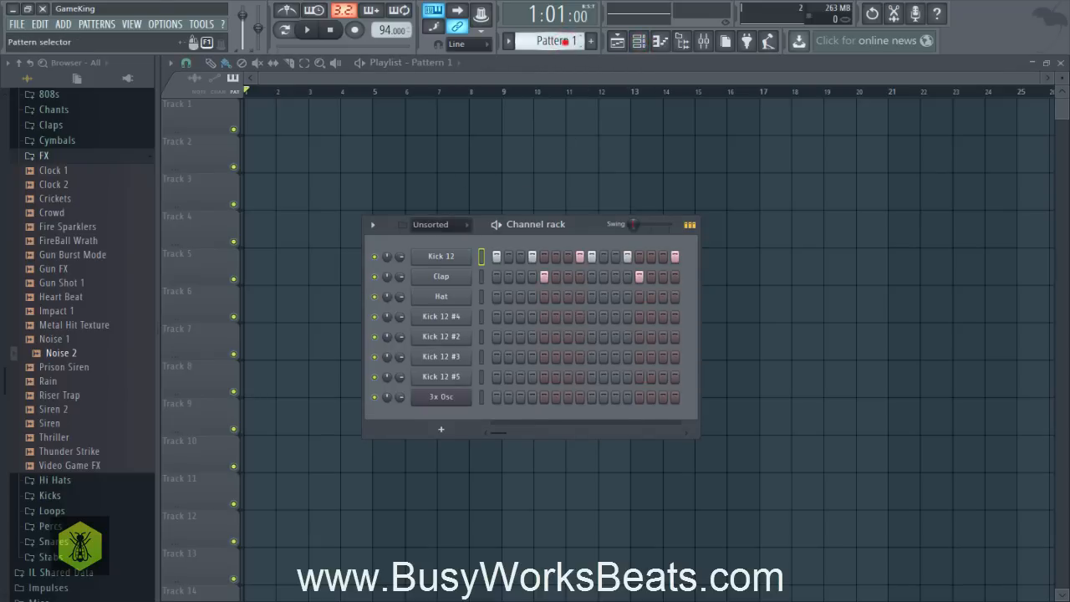
scroll(563, 41, down, 1)
scroll(563, 41, up, 1)
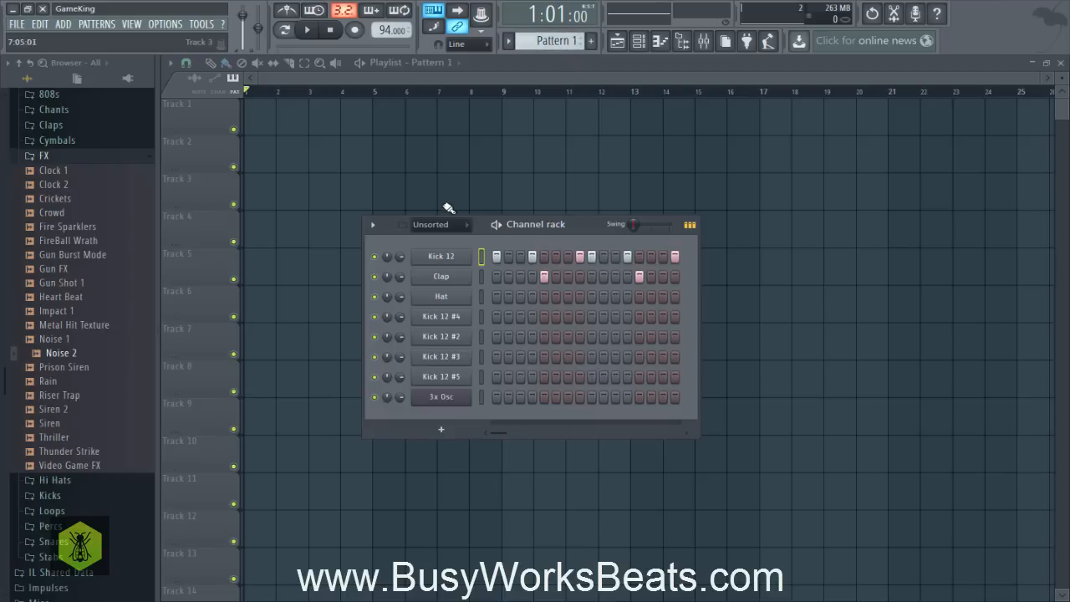
drag(554, 41, 552, 37)
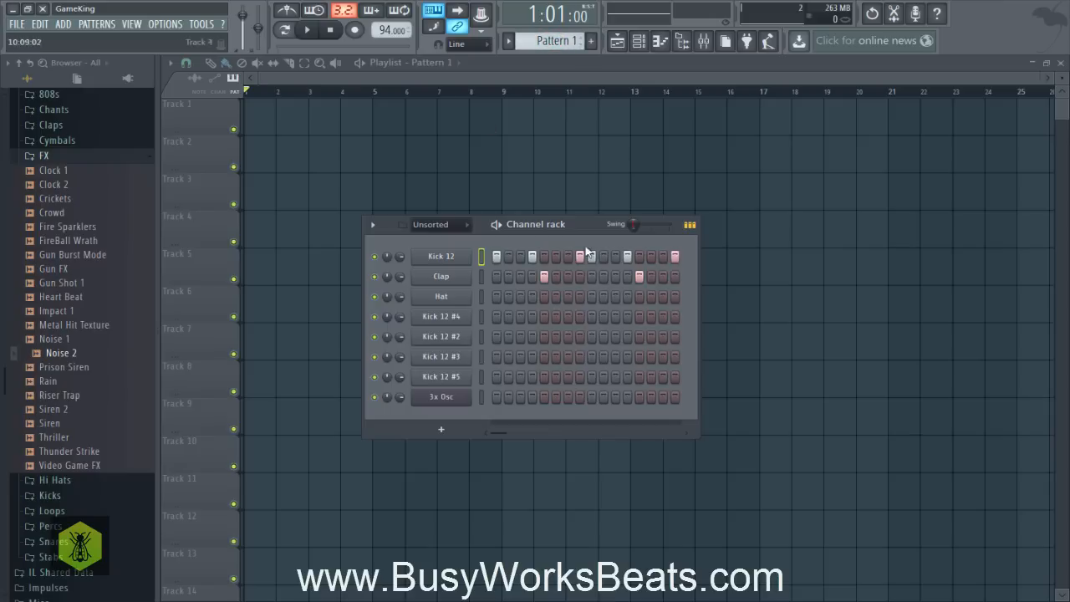
Demonstrate the channel rack's display filter by switching between All and Unsorted, finishing on All.
click(457, 231)
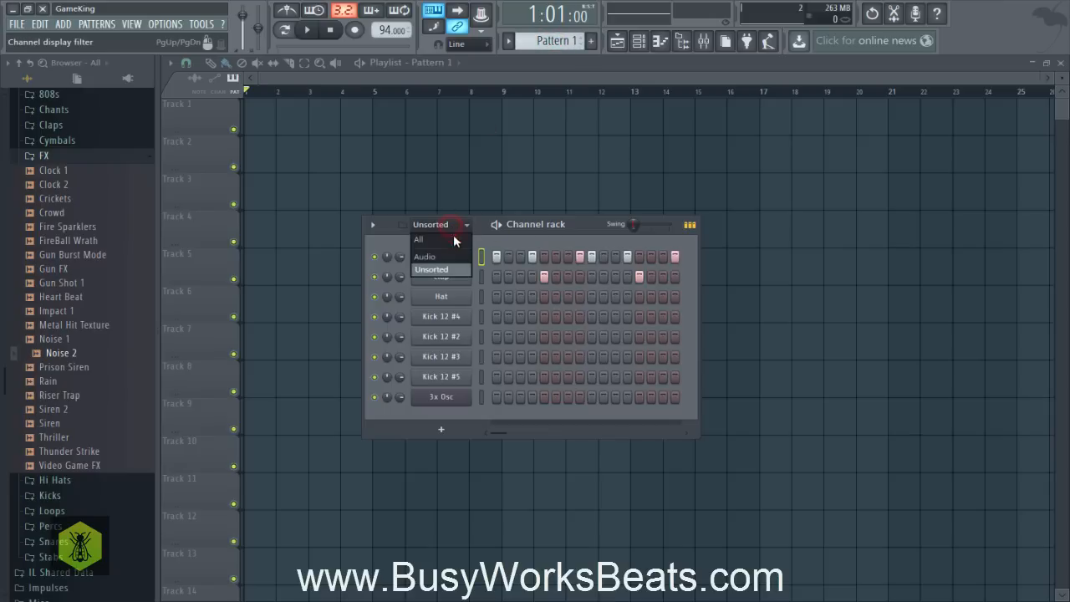
click(452, 242)
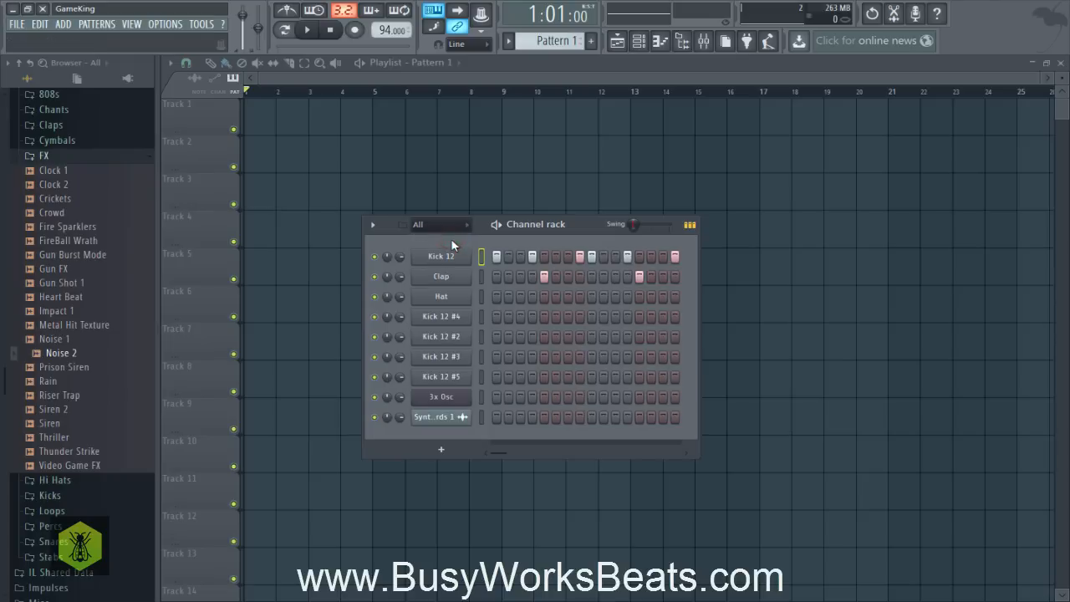
click(452, 228)
click(449, 243)
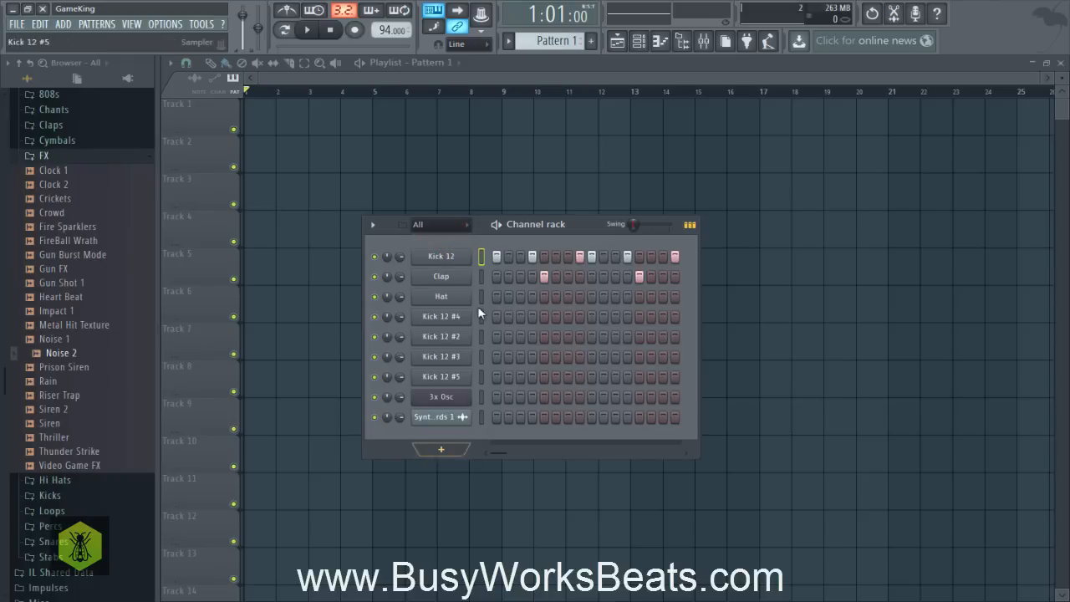
click(451, 228)
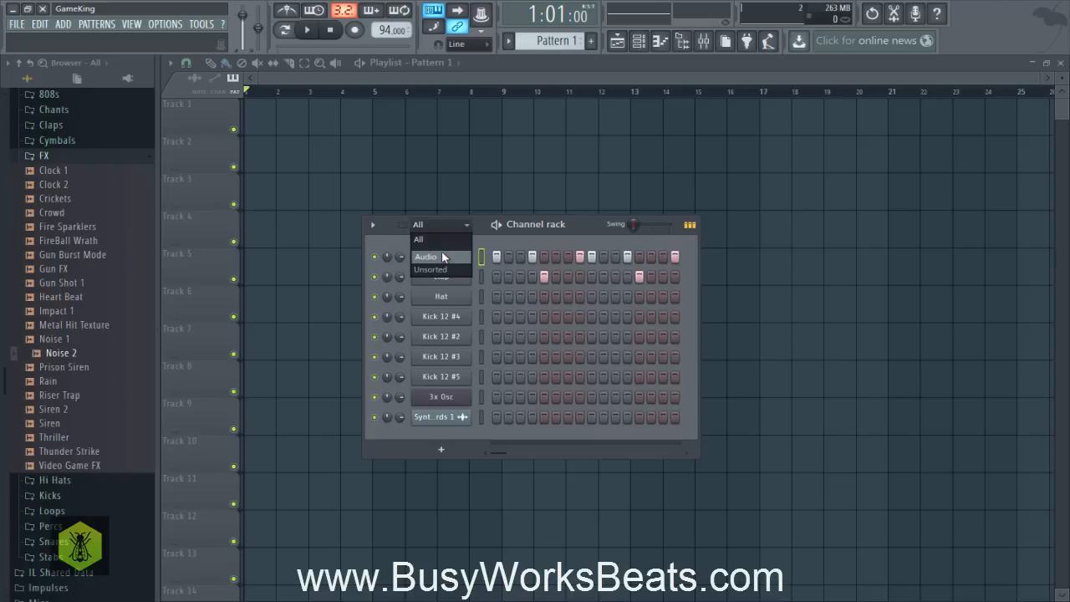
click(442, 269)
click(439, 225)
click(437, 243)
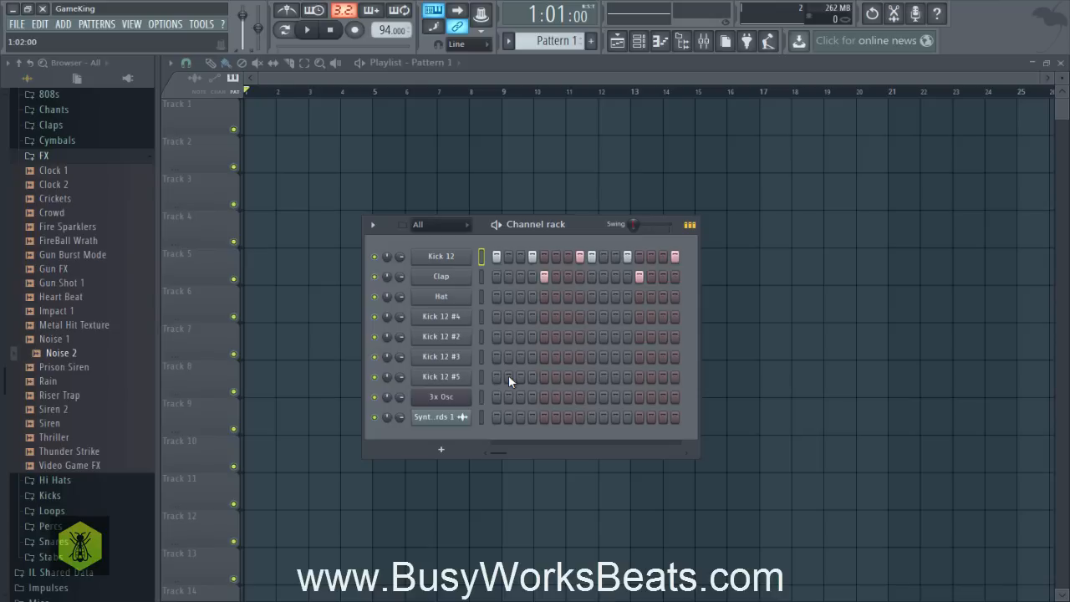
View the channel settings of Kick 12 and the envelope and miscellaneous settings of 3x Osc, closing each window.
click(443, 256)
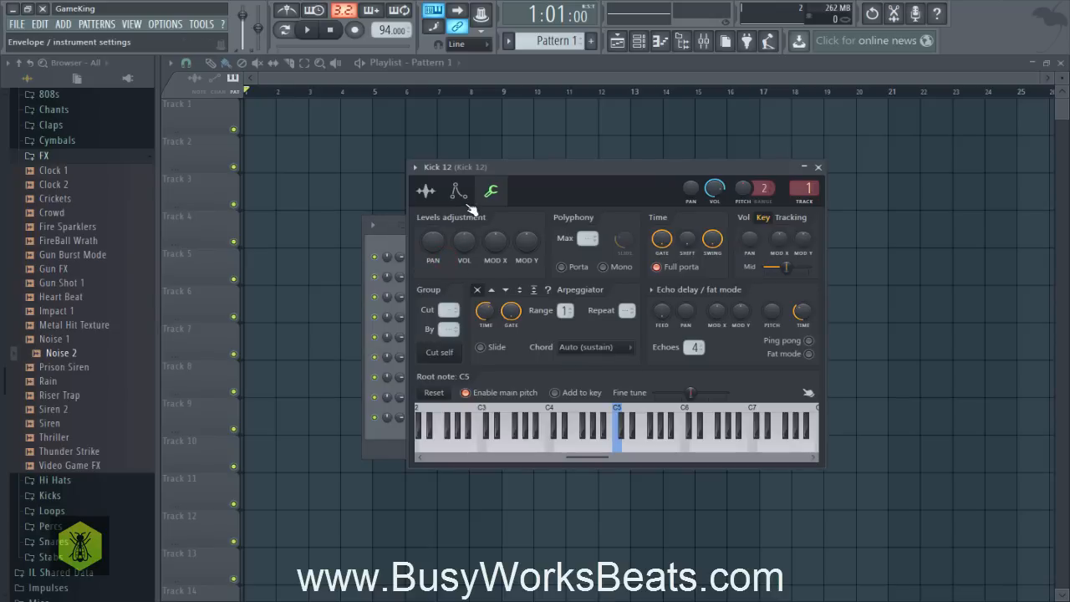
click(820, 168)
click(445, 393)
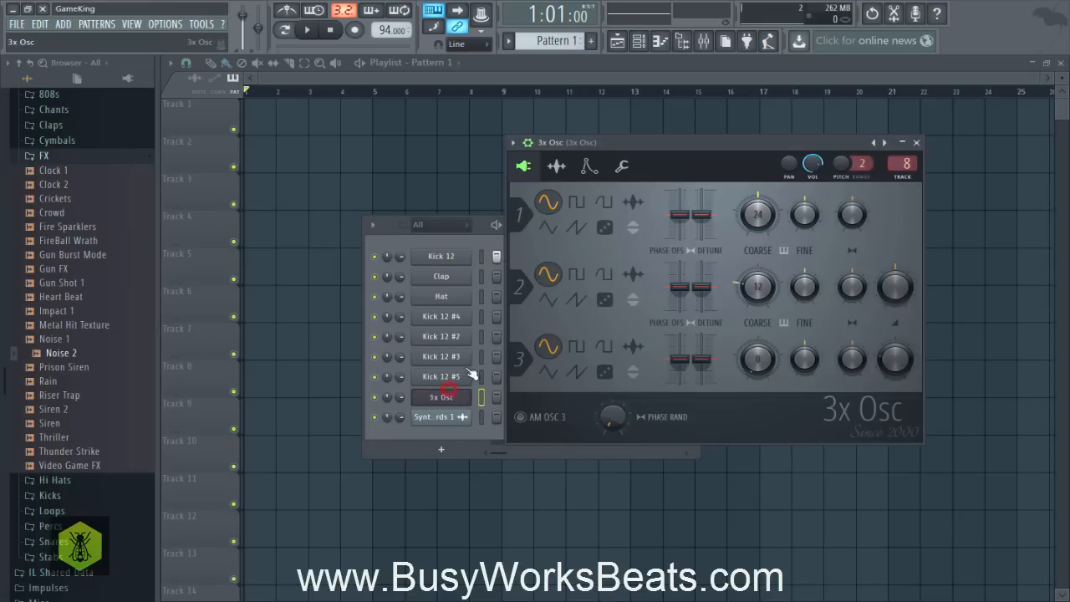
click(585, 168)
click(621, 166)
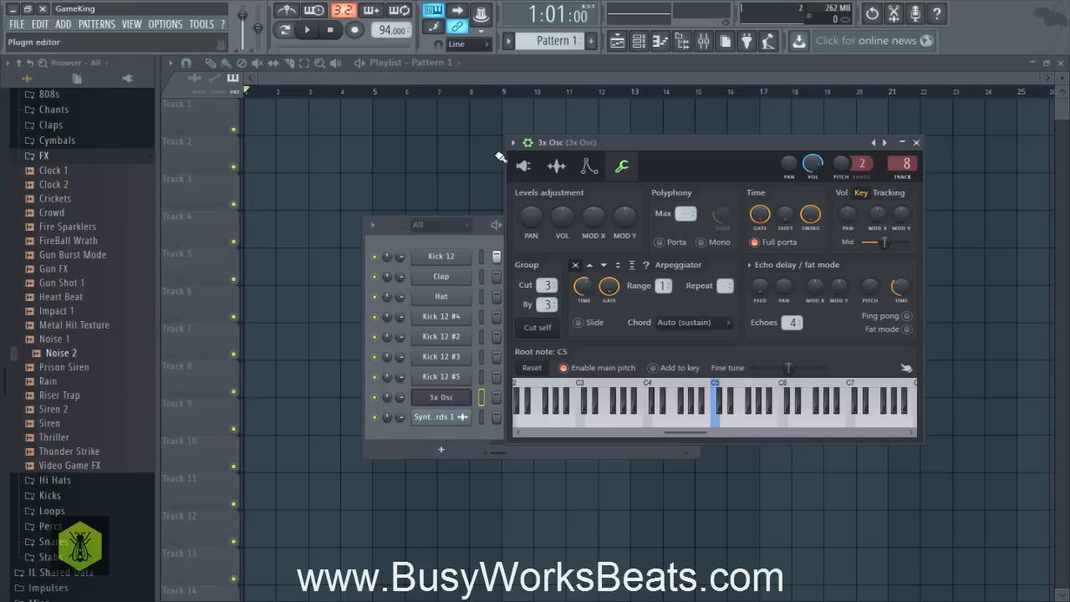
click(916, 143)
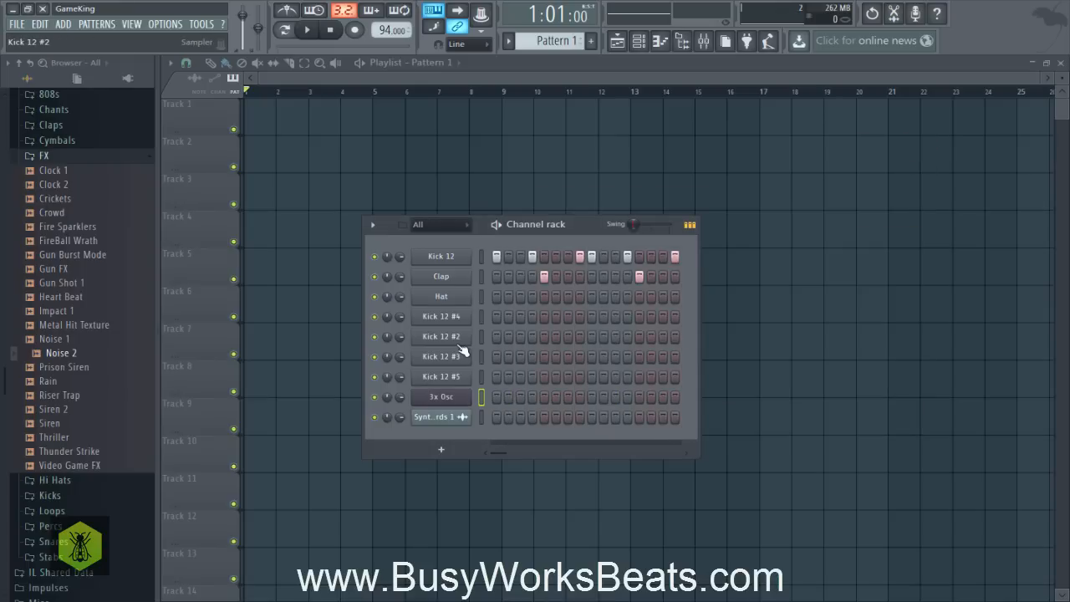